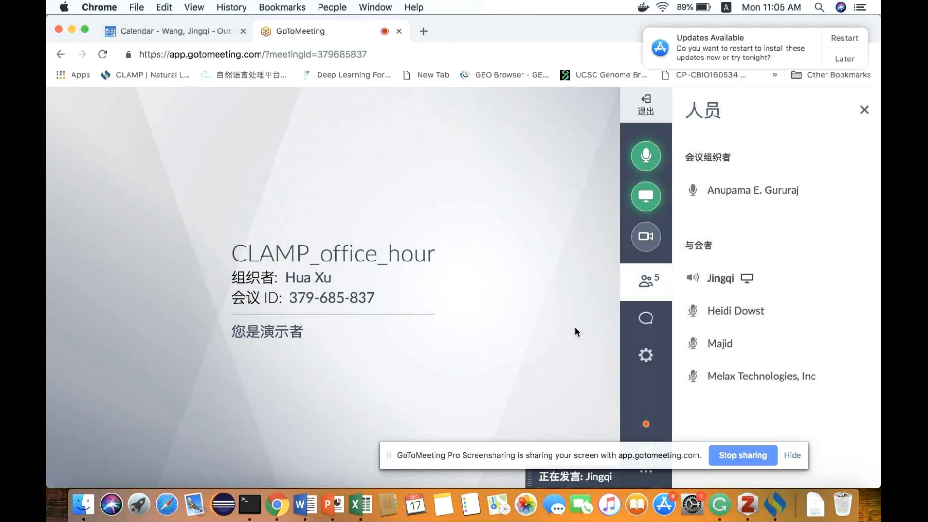
- Switch to CLAMP Toolkit, collapse the clamp-ner pipeline, and expand ML_components and NLP_components in the component library
key(ctrl+Right)
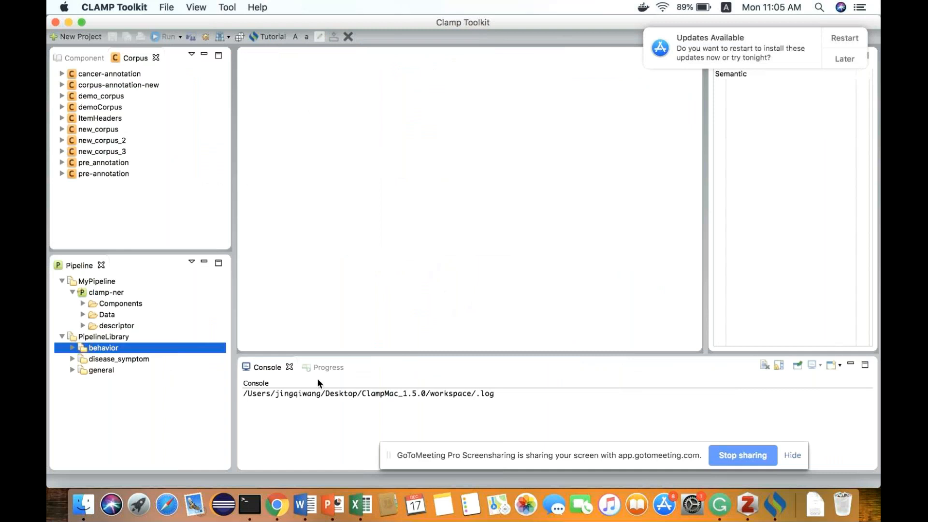
double_click(104, 292)
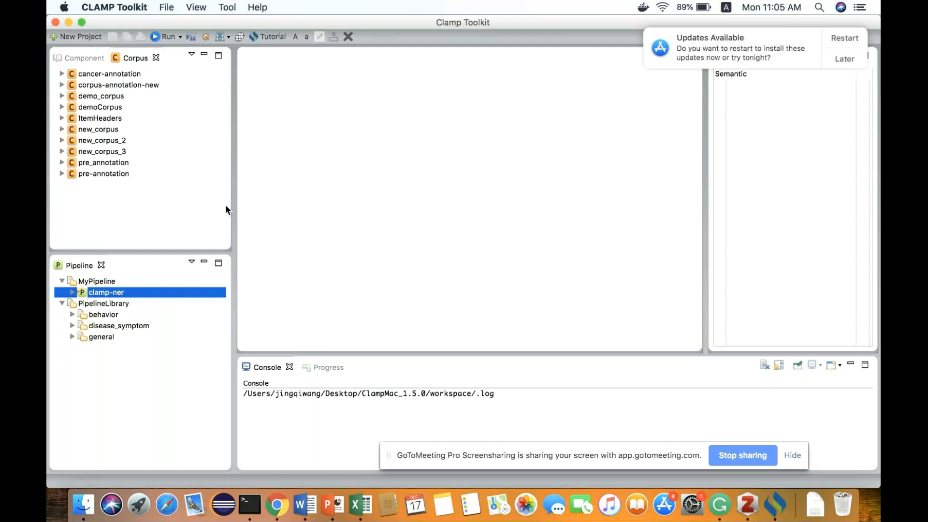
click(88, 58)
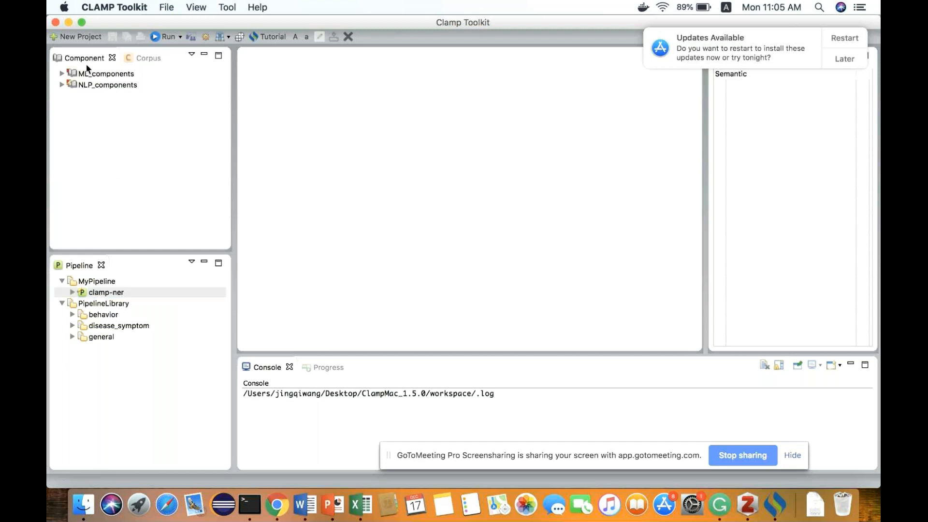
double_click(83, 73)
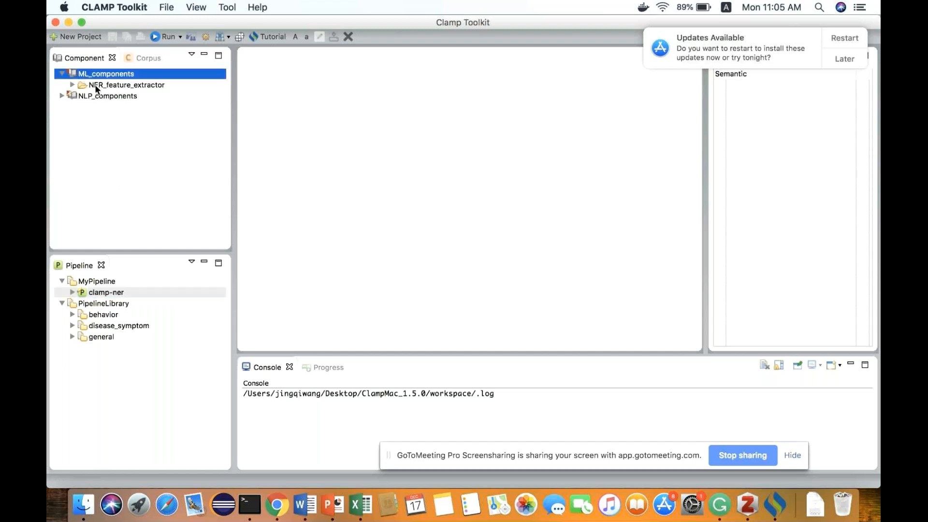
double_click(104, 96)
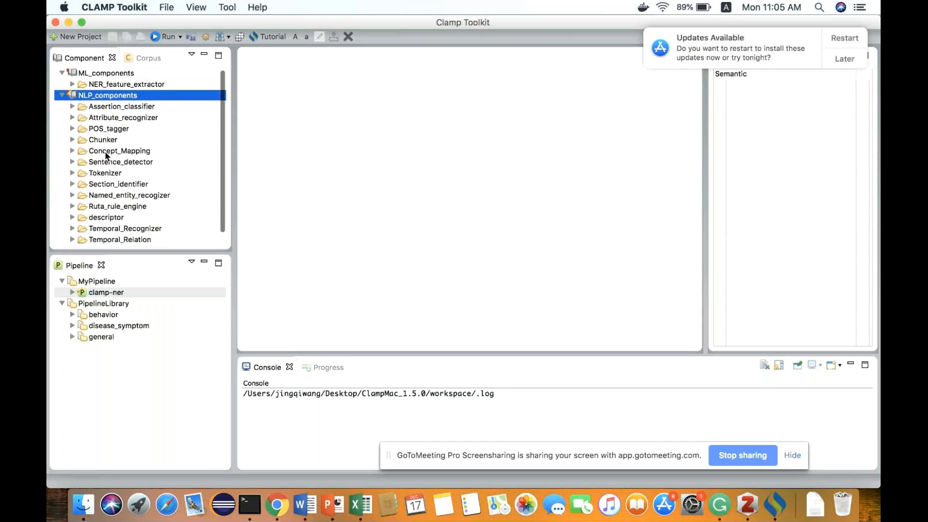
scroll(105, 156, down, 1)
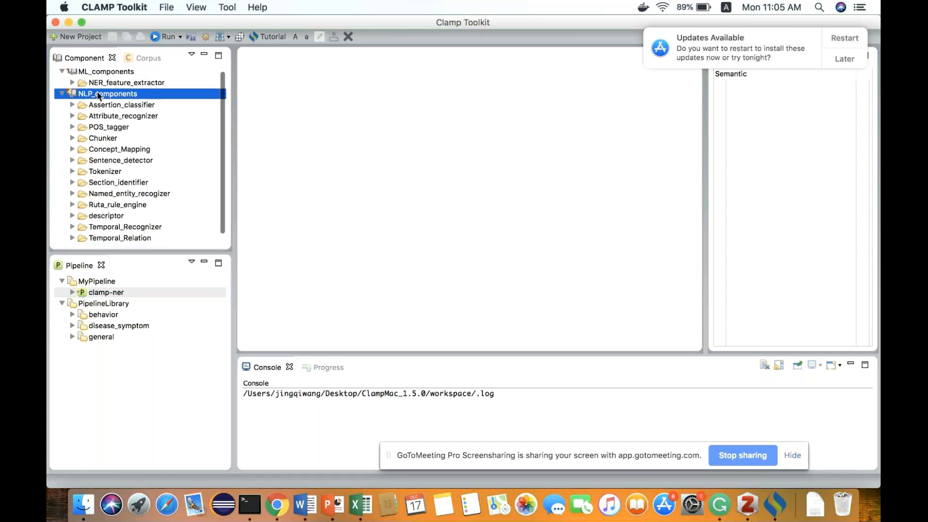
- Examine the POS_tagger, Chunker, Assertion_classifier and Attribute_recognizer components, then collapse NLP_components
click(109, 127)
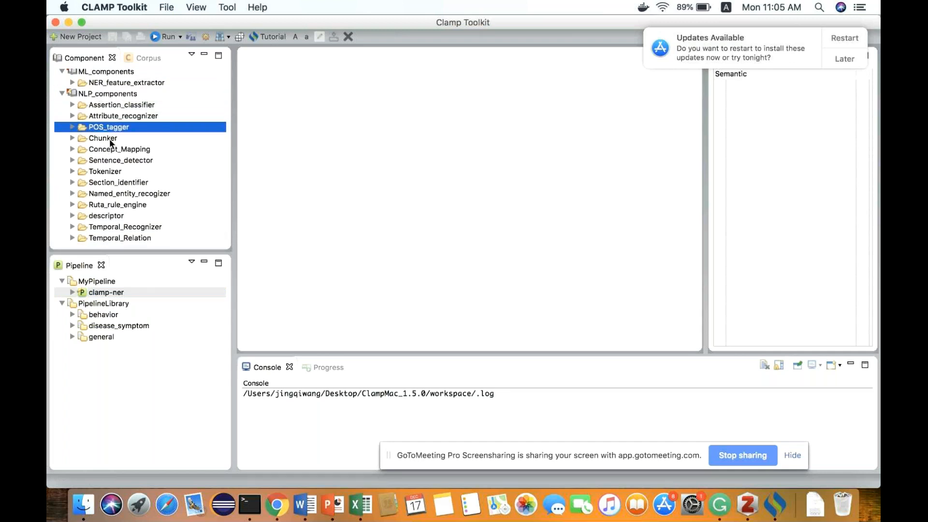
click(110, 149)
click(109, 161)
double_click(105, 128)
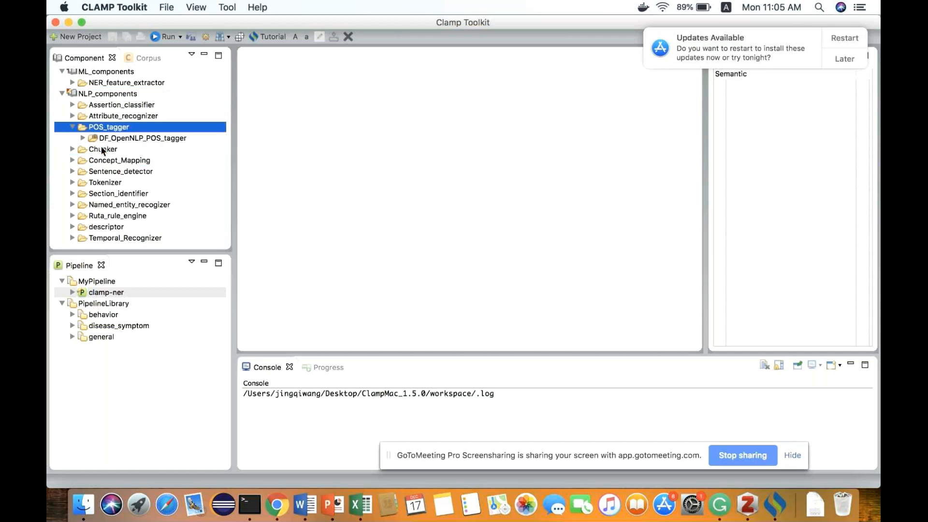
double_click(102, 150)
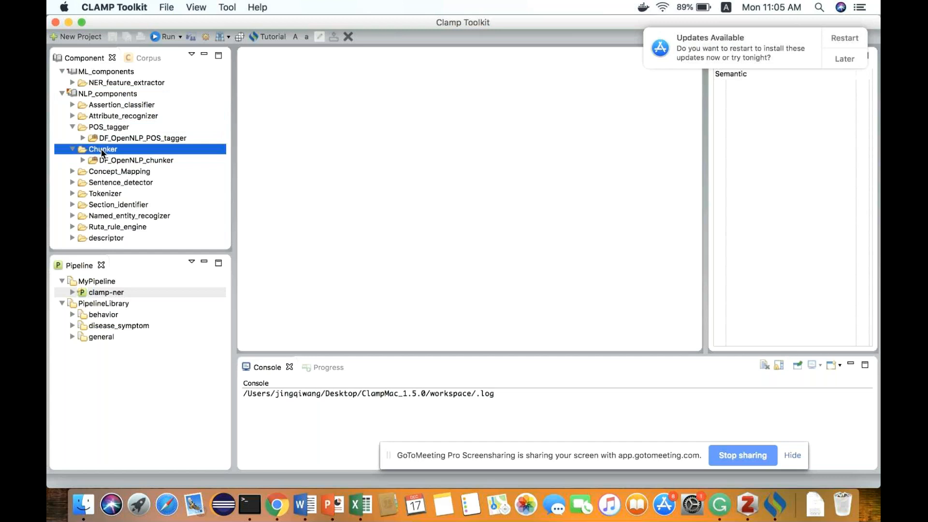
double_click(115, 105)
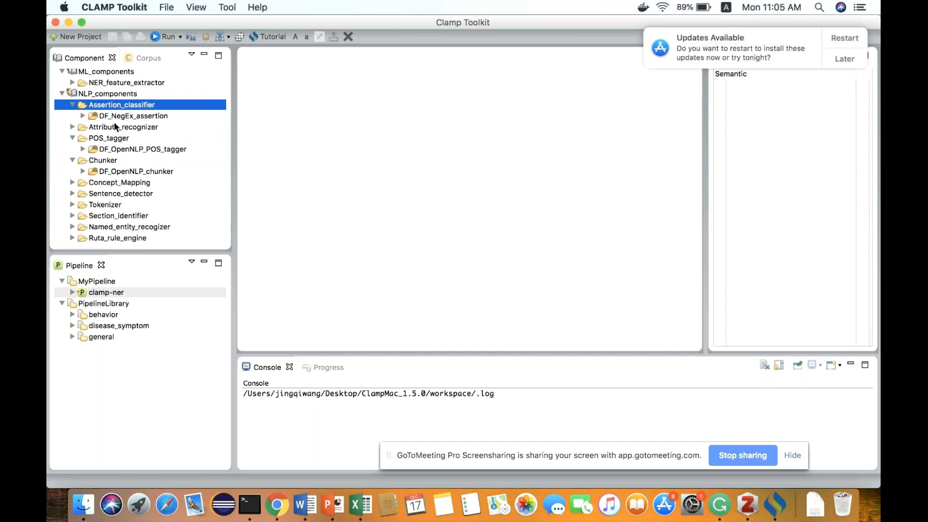
double_click(115, 126)
click(127, 138)
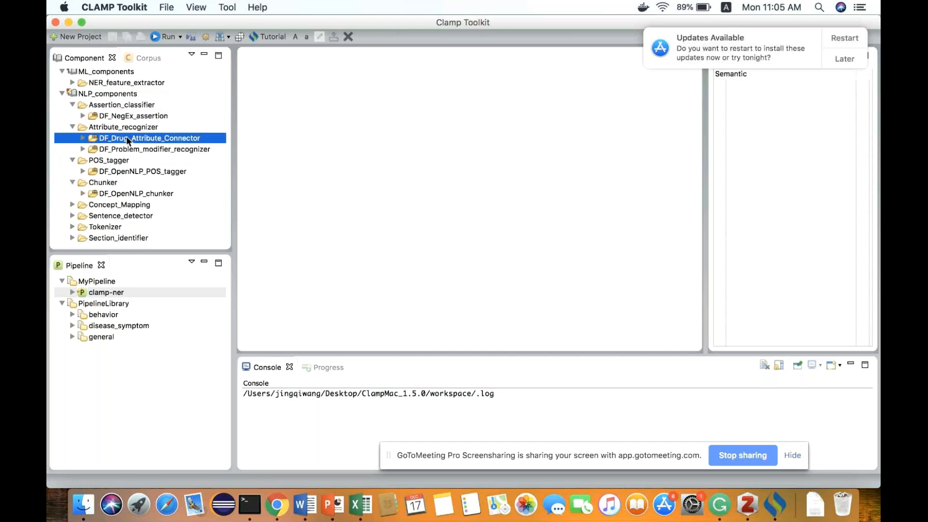
click(146, 151)
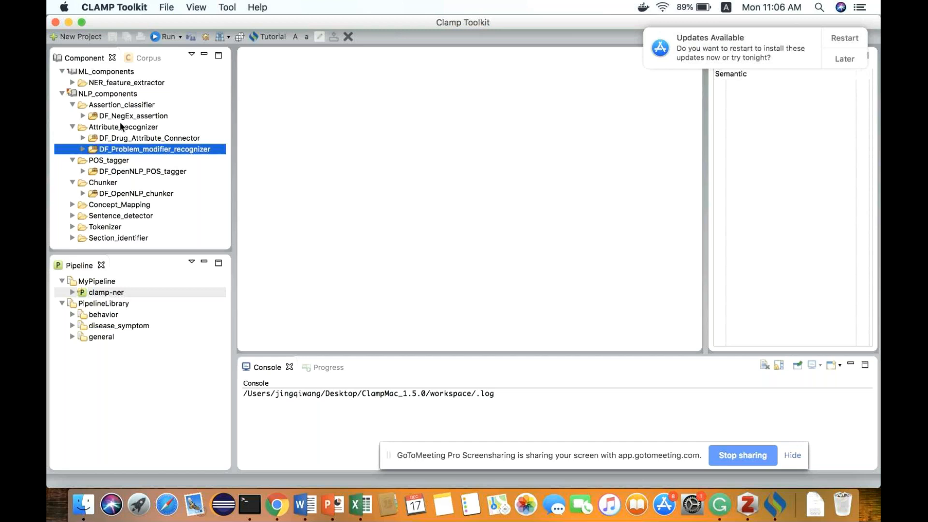
double_click(103, 94)
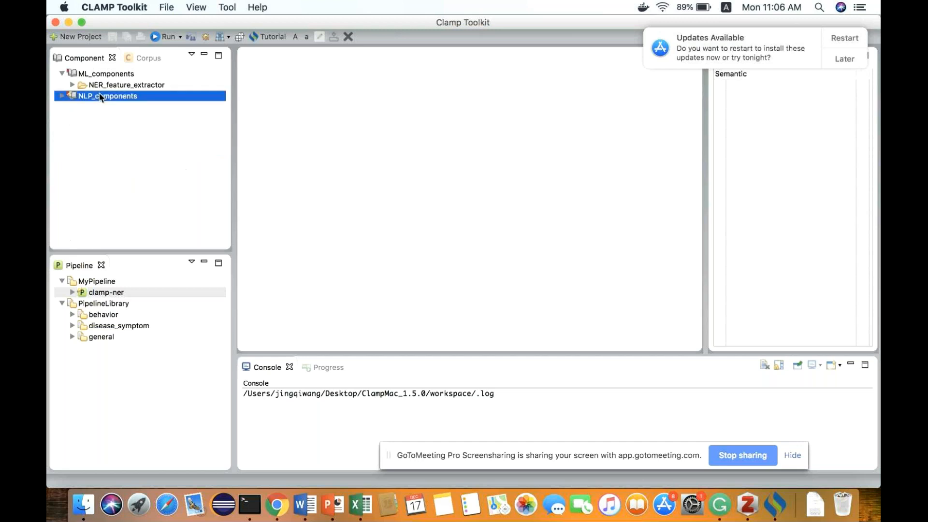
- Create a new project named demo-pipeline with NLP Pipeline as its task type
click(84, 37)
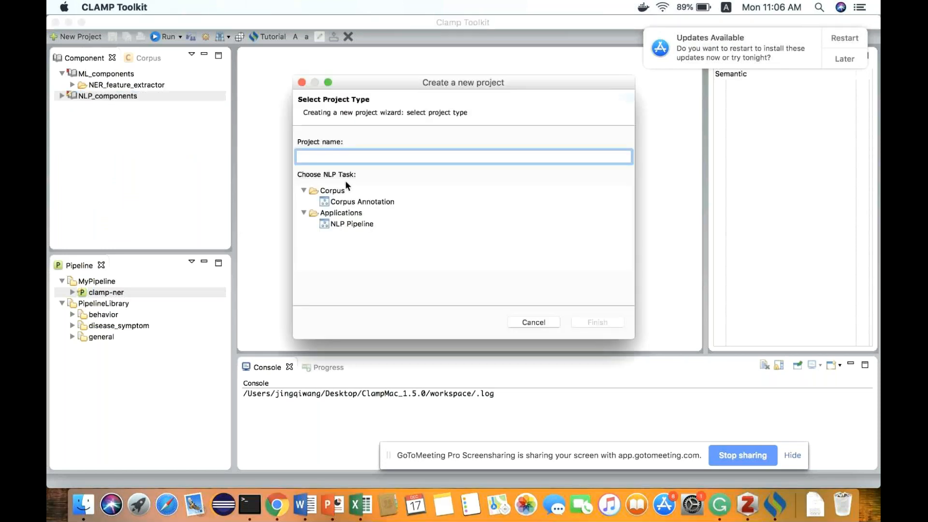
click(331, 225)
click(351, 154)
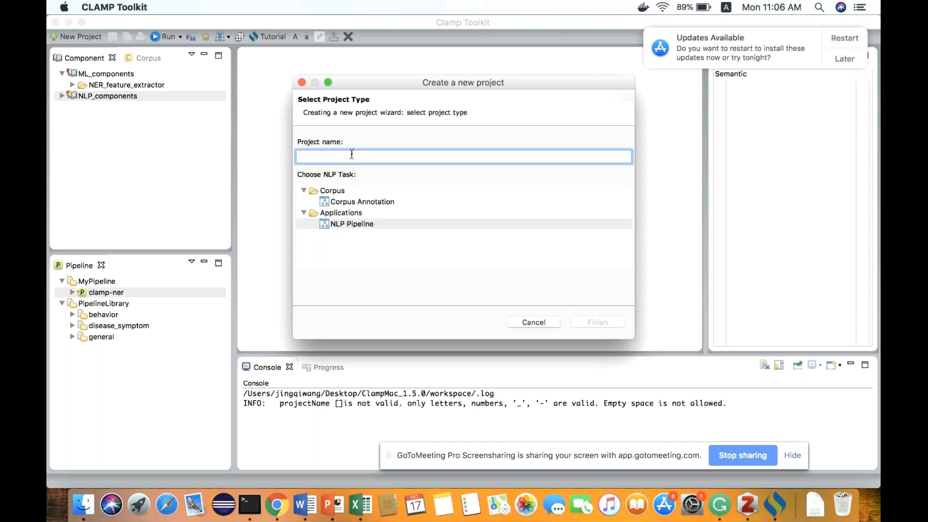
text(demo-P)
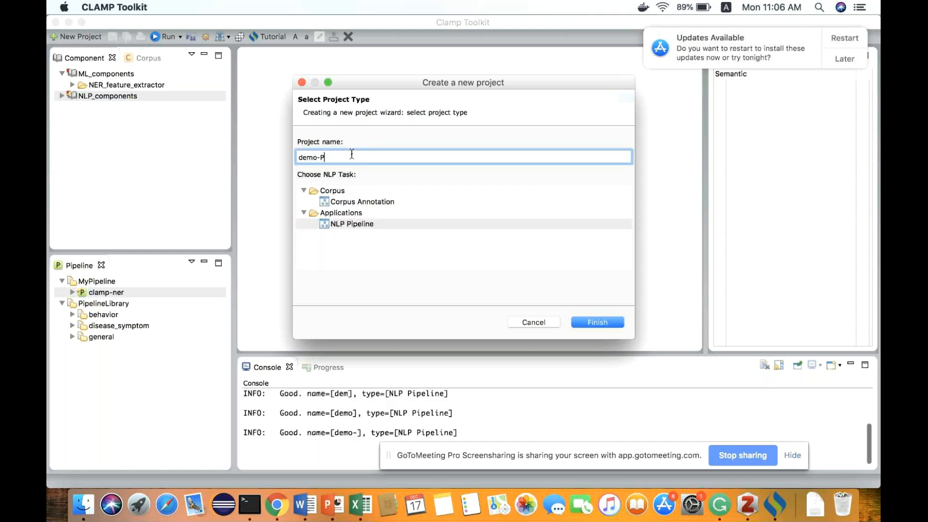
text(ipeline)
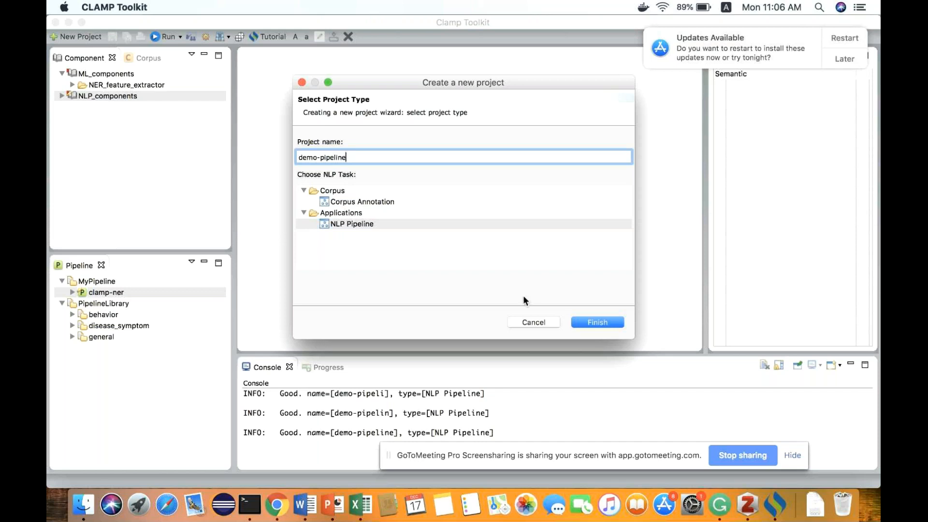
click(339, 213)
click(327, 225)
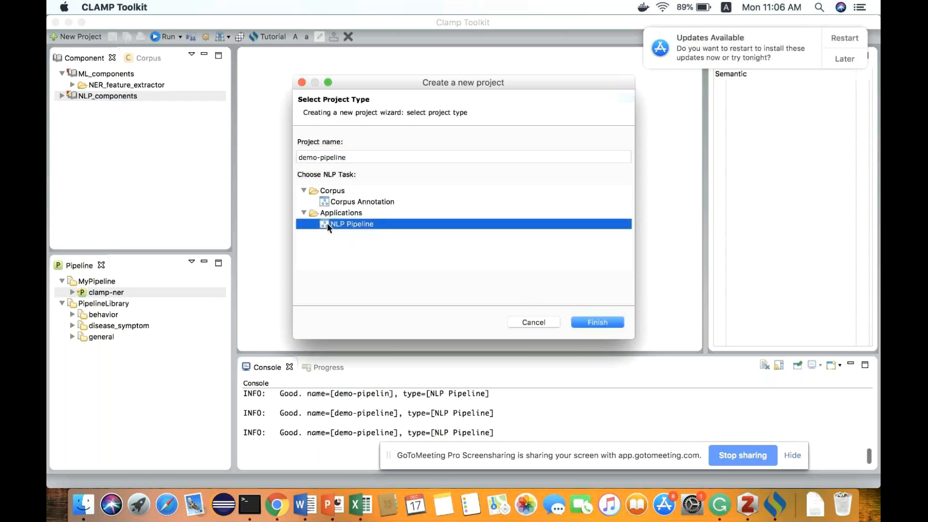
click(610, 324)
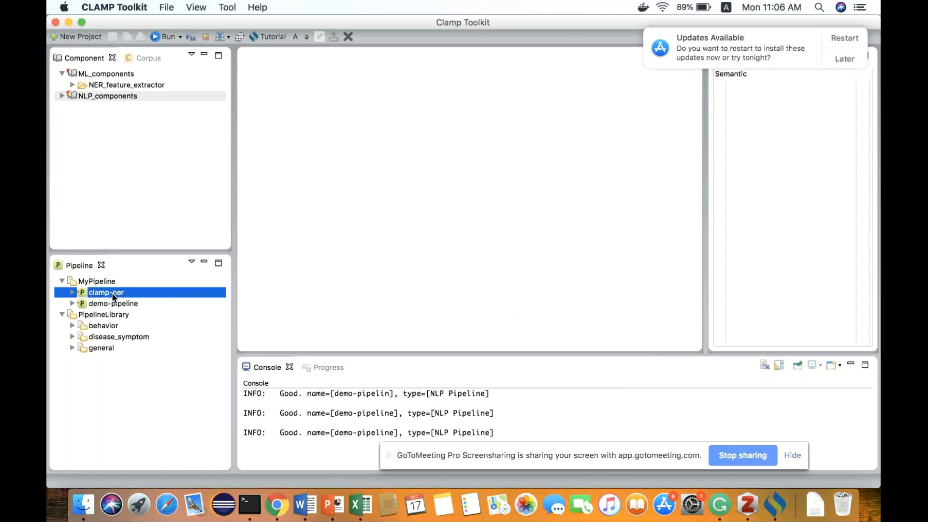
- Open demo-pipeline.pipeline and add the DF_CRF_based_named_entity_recognizer component from Named_entity_recogizer to it
double_click(101, 303)
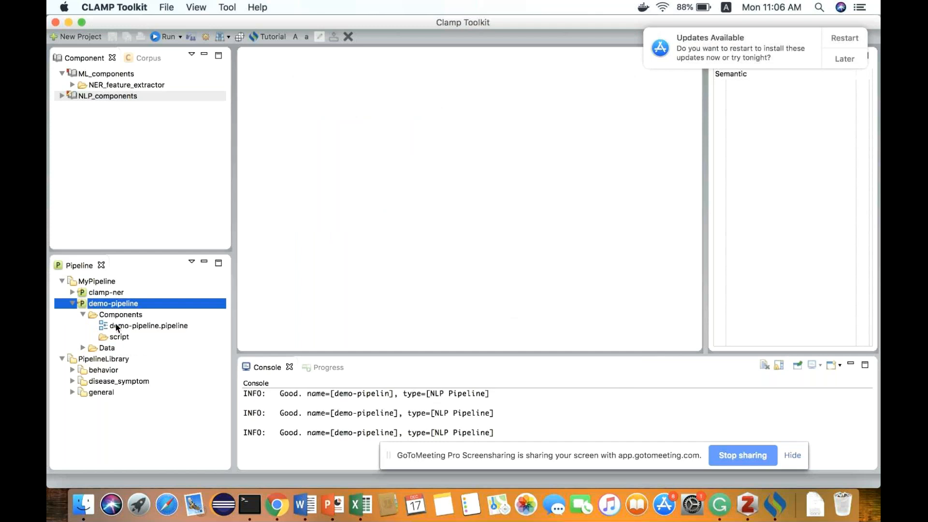
double_click(116, 327)
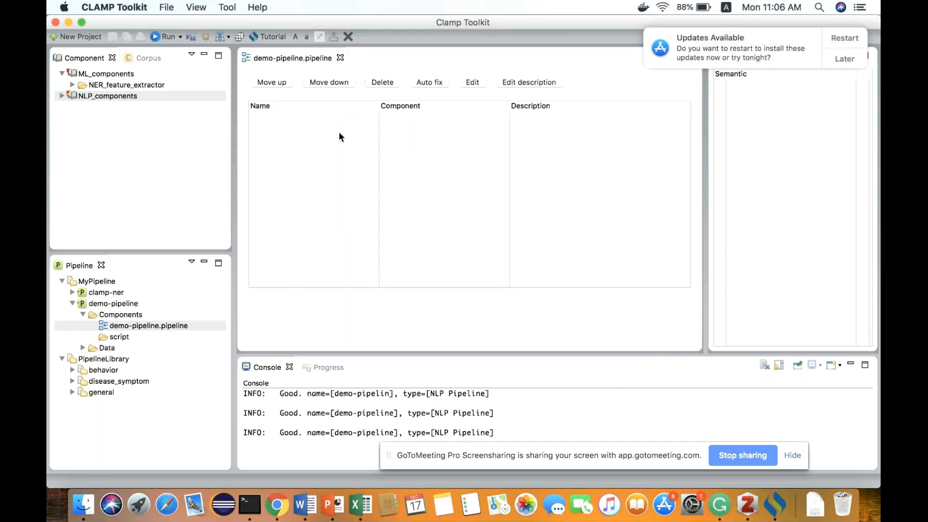
double_click(82, 96)
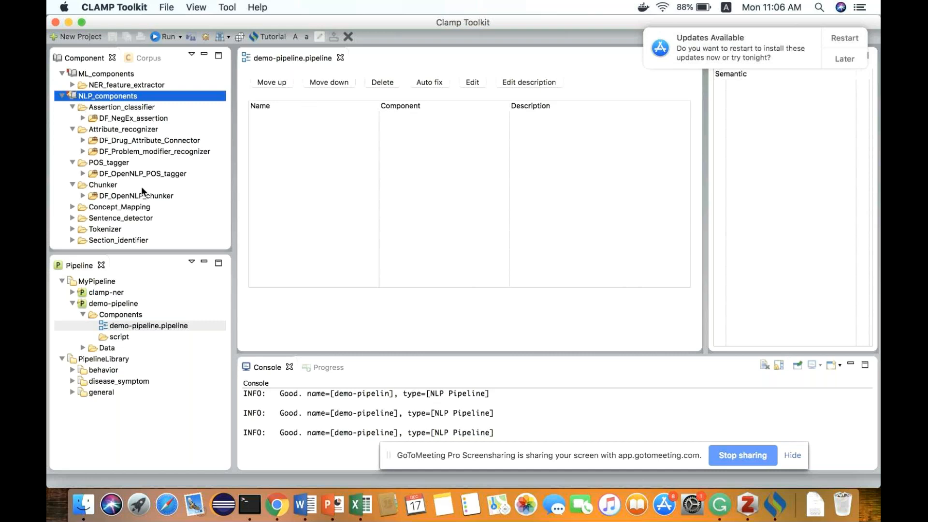
scroll(104, 208, down, 2)
double_click(105, 225)
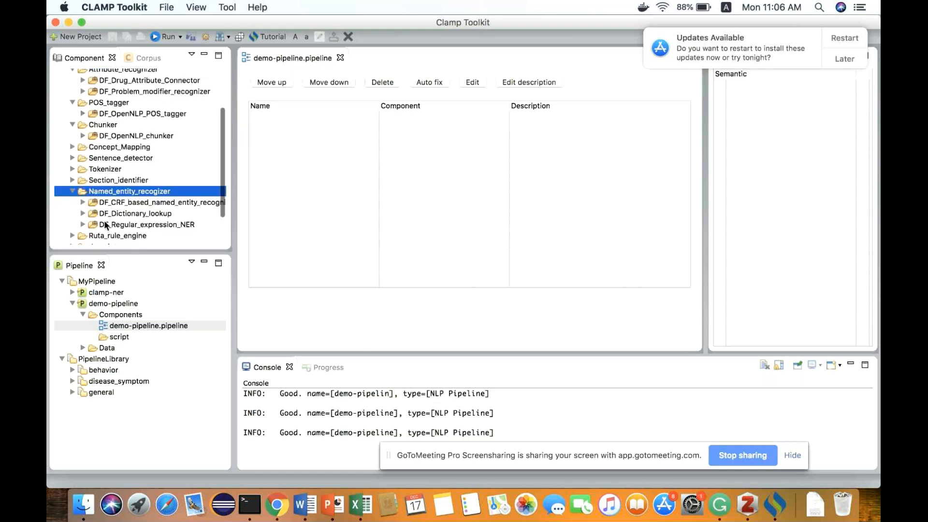
scroll(108, 213, down, 1)
click(111, 193)
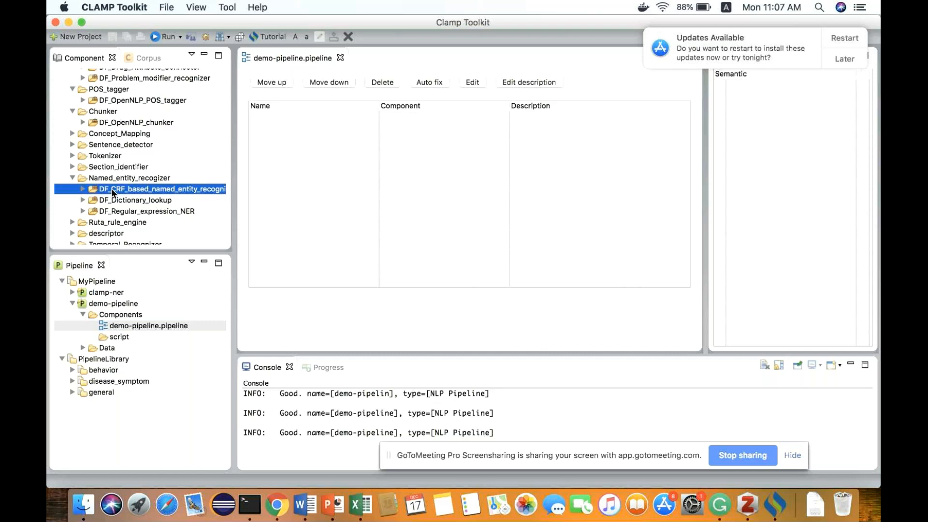
drag(112, 192, 305, 197)
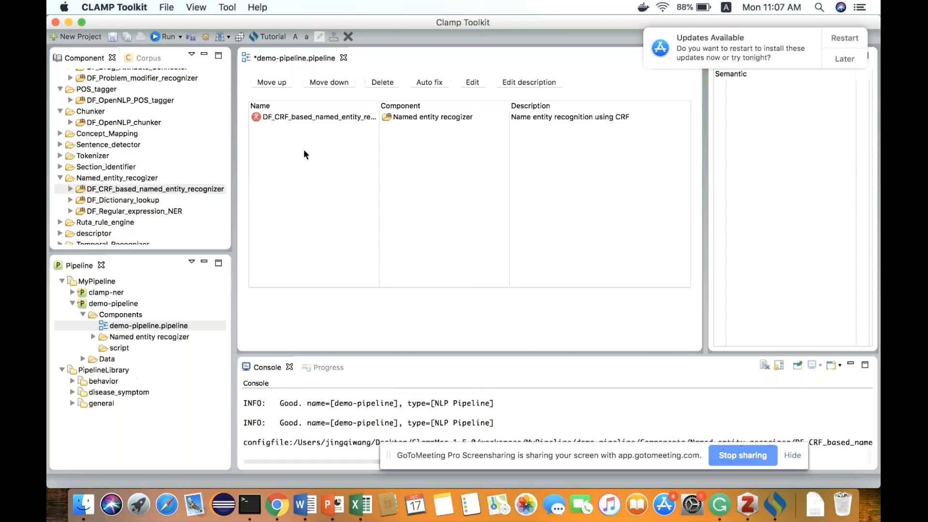
- Auto fix the named entity recognizer's missing component dependencies and save the pipeline
click(313, 116)
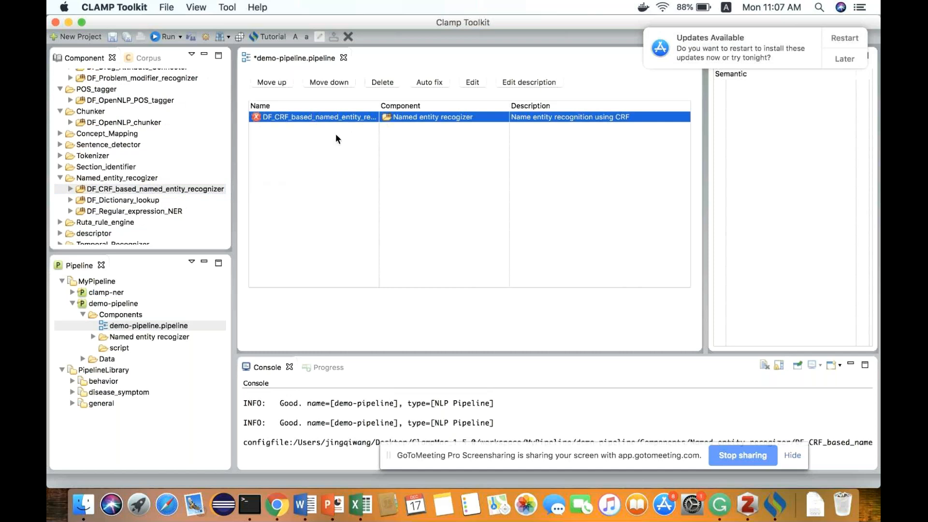
mouse_move(257, 117)
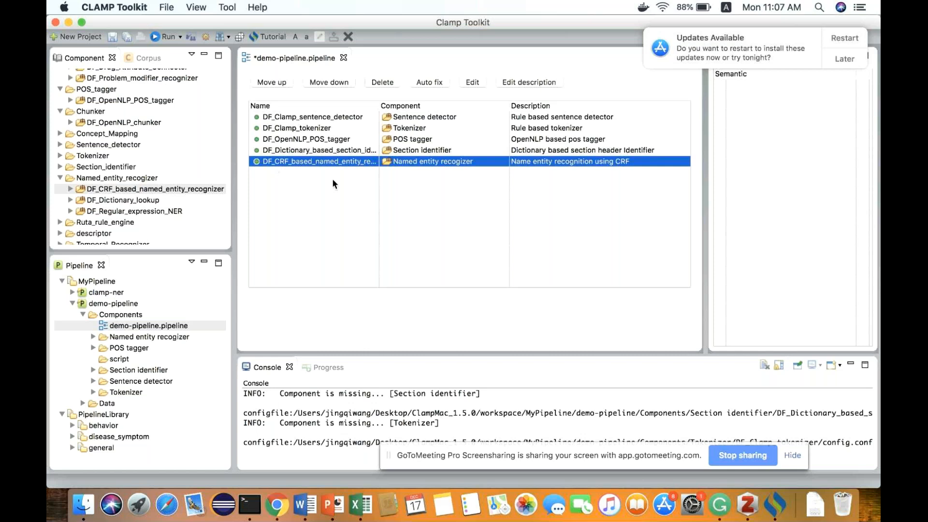
click(124, 37)
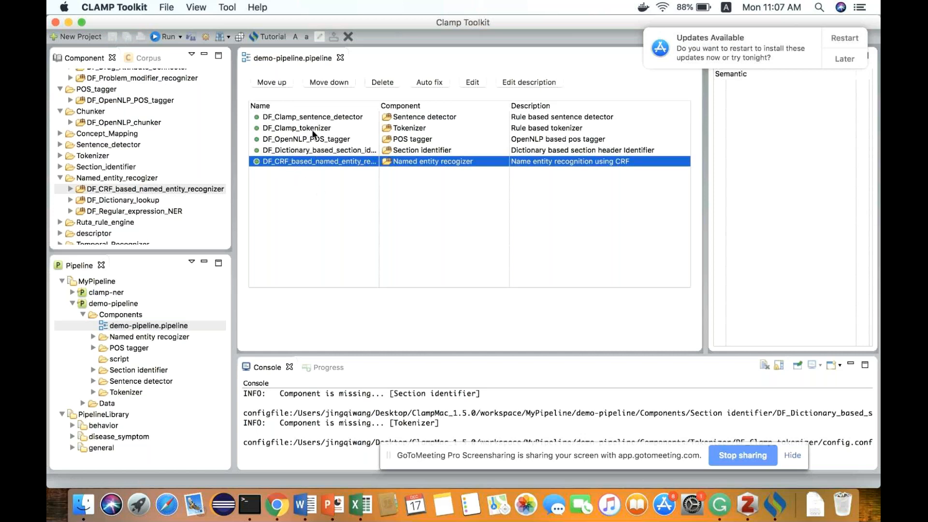
- Review the pipeline's components in order, from the sentence detector through to the CRF-based named entity recognizer
click(289, 117)
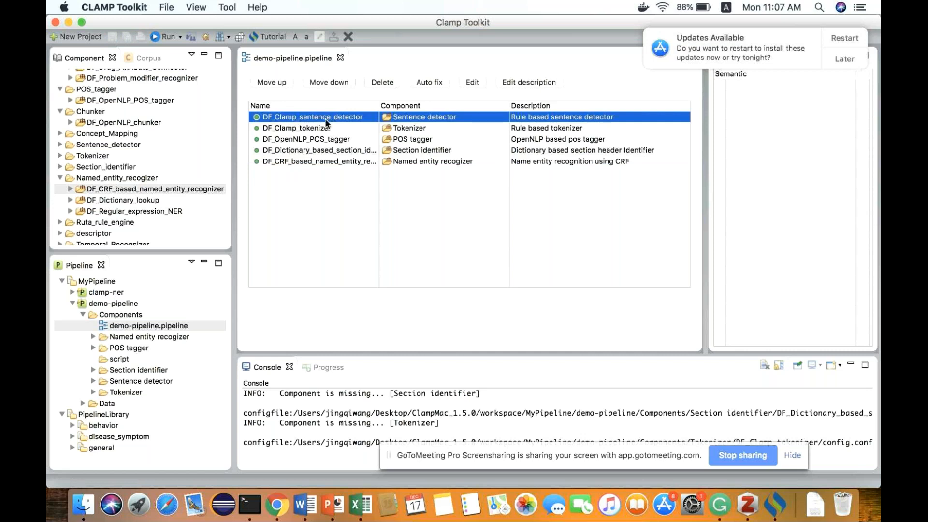
click(332, 129)
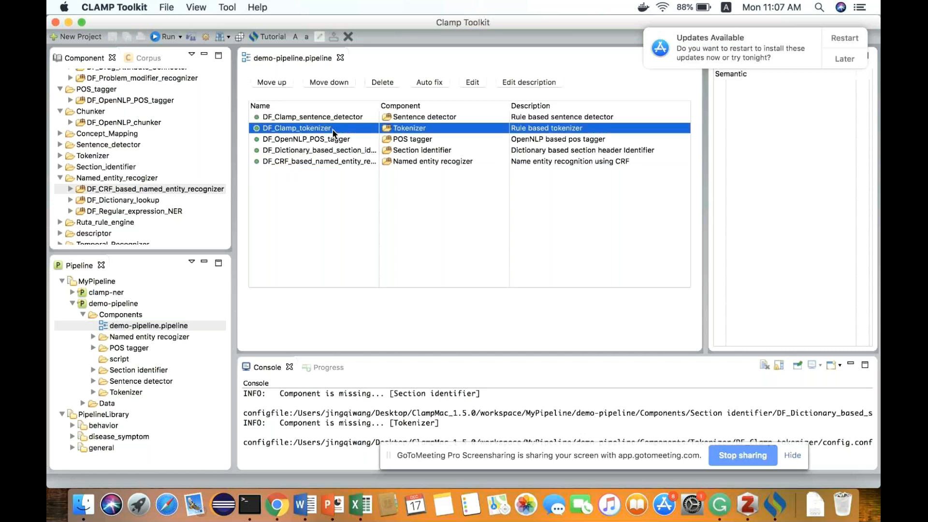
click(284, 140)
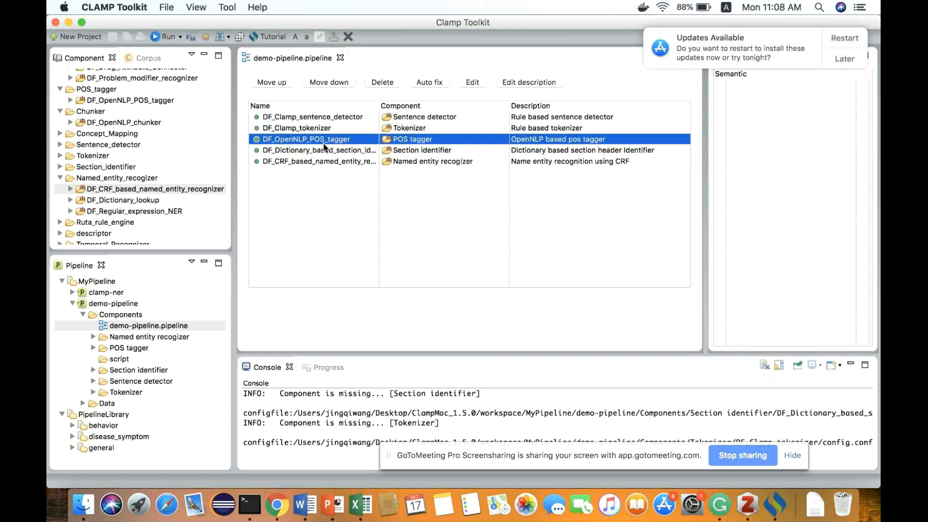
click(303, 151)
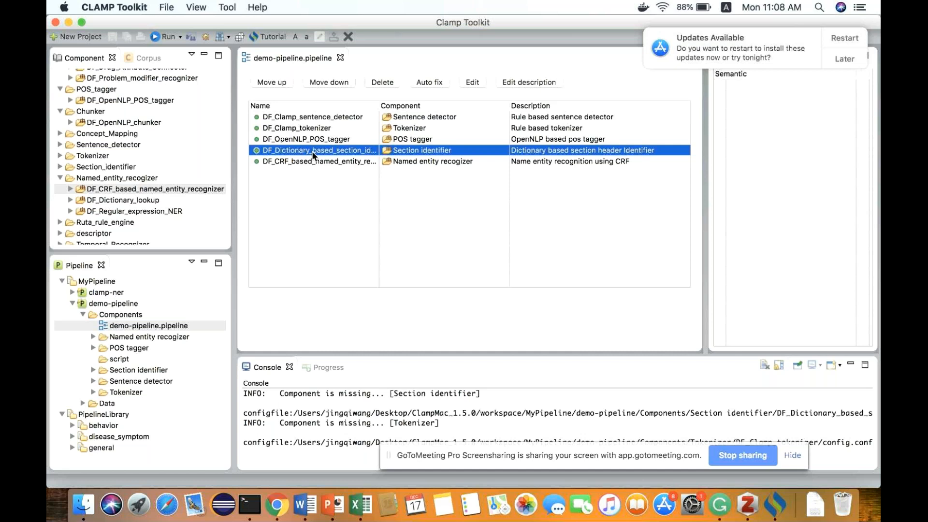
click(307, 161)
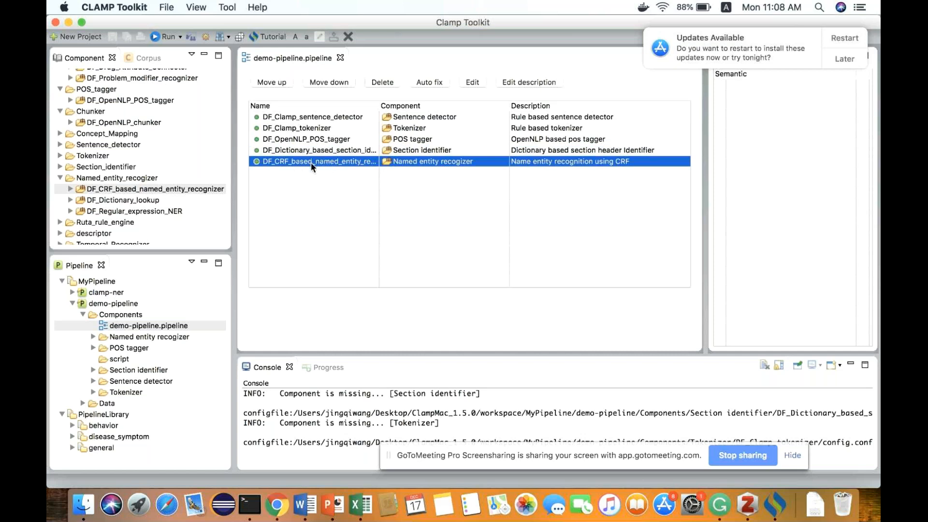
- Expand demo-pipeline's Data folder and select its Input folder
double_click(106, 316)
click(104, 307)
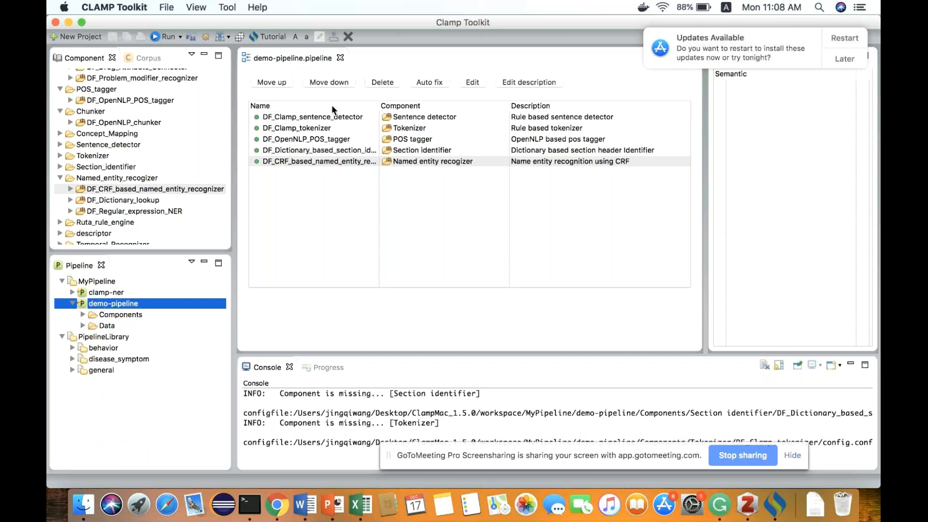
click(83, 326)
click(111, 348)
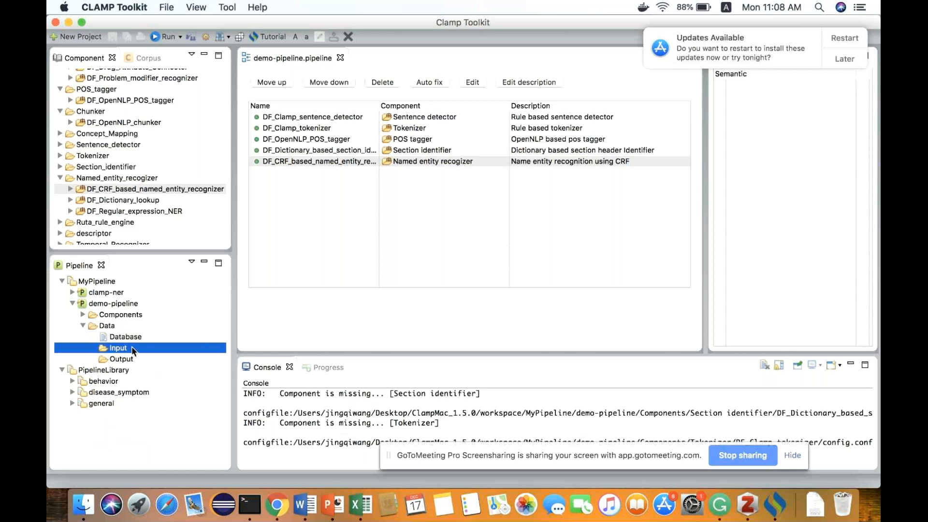
- Switch to Finder and open the data/text folder inside ClampMac_1.5.0 on the desktop
key(super+h)
click(606, 74)
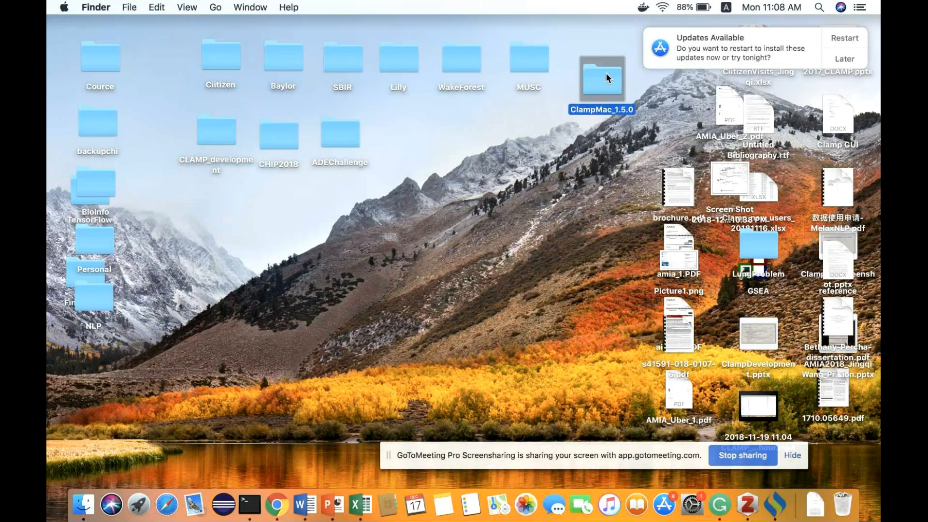
double_click(606, 73)
click(439, 71)
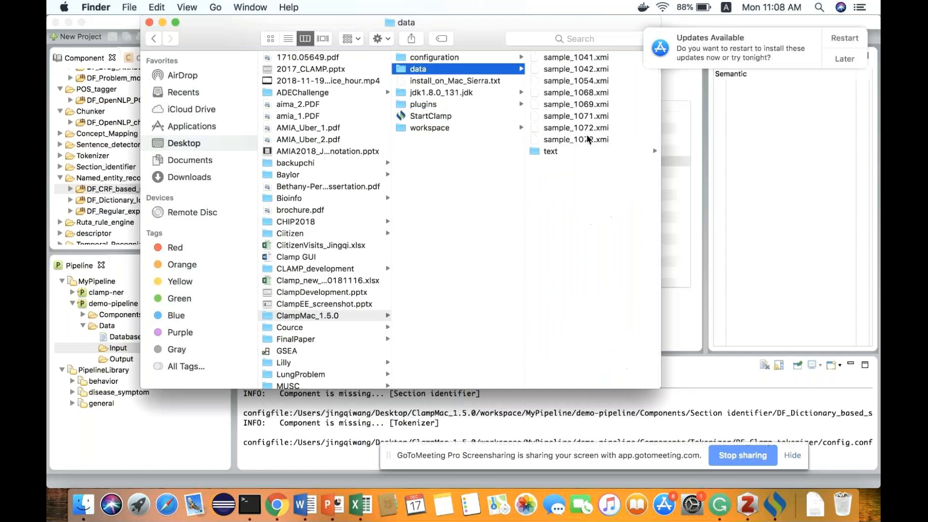
click(553, 152)
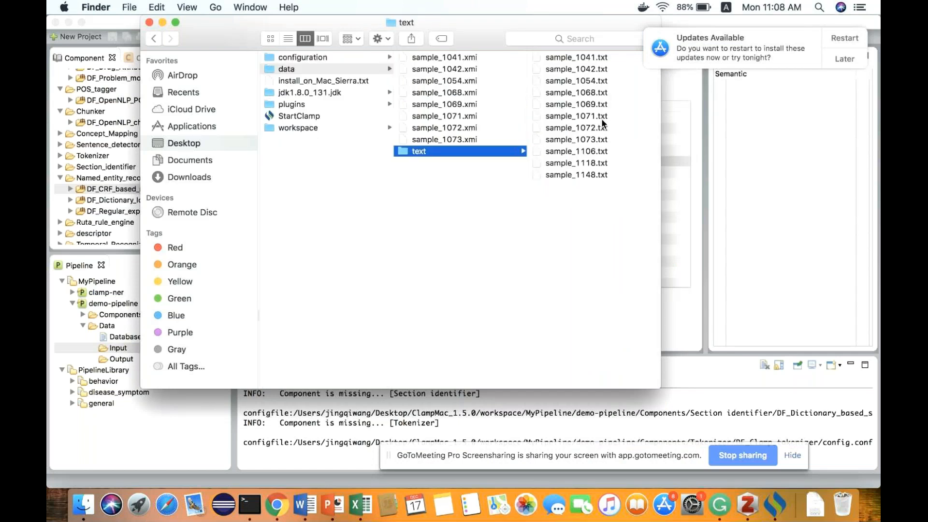
- Copy all sample text files, sample_1041.txt through sample_1148.txt, and paste them into demo-pipeline's Input folder in CLAMP
click(488, 69)
drag(487, 58, 459, 175)
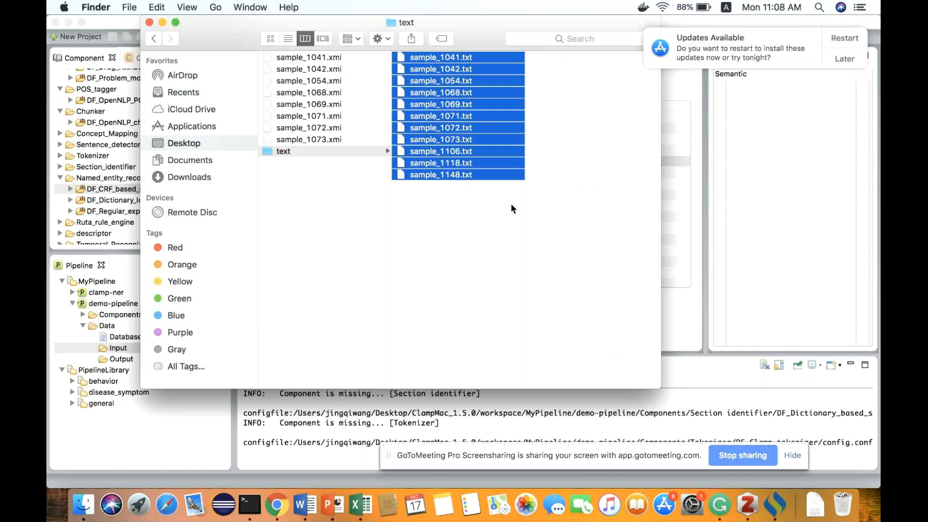
key(space)
key(space)
key(super+Tab)
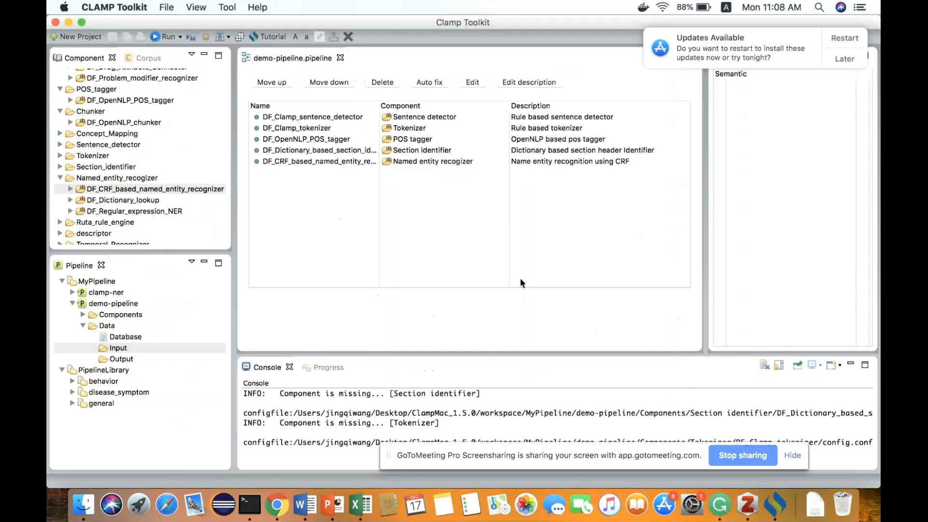
right_click(117, 348)
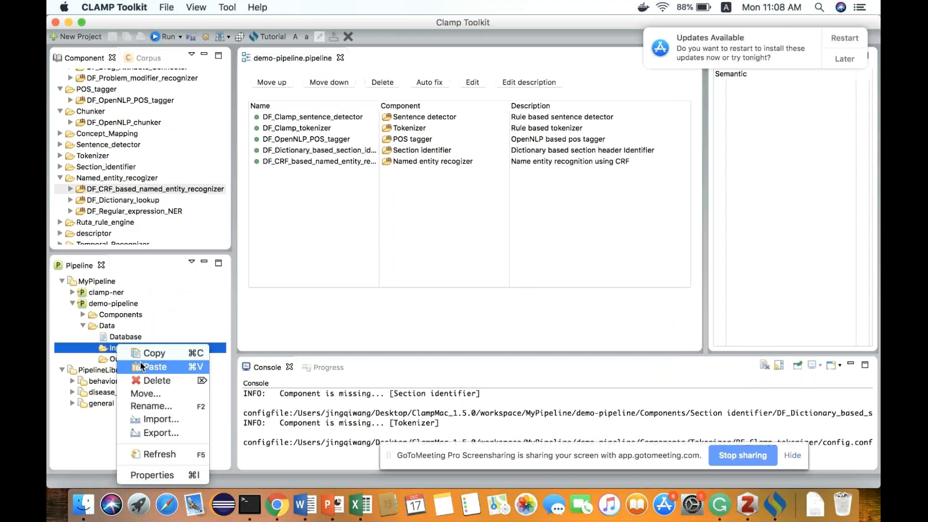
click(140, 366)
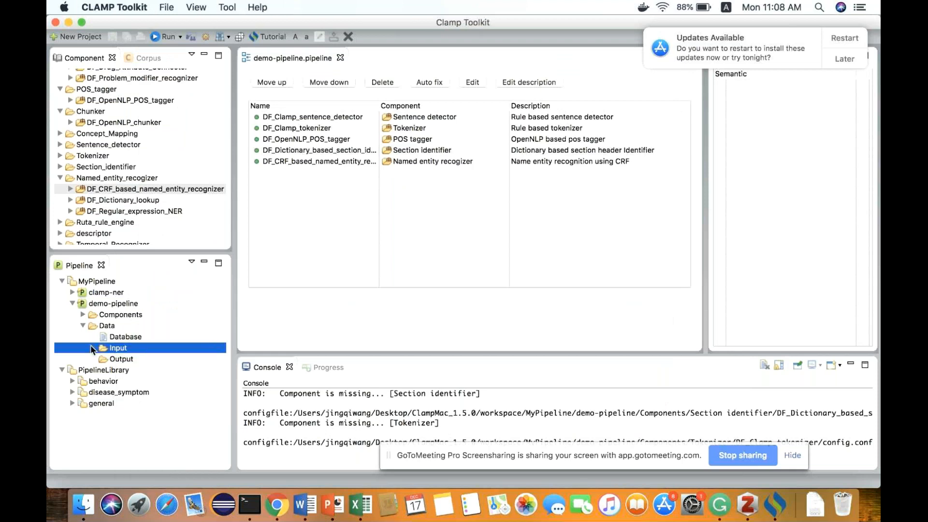
- Open sample_1041.txt from the Input folder, read through the discharge summary, and close it
click(92, 348)
click(129, 358)
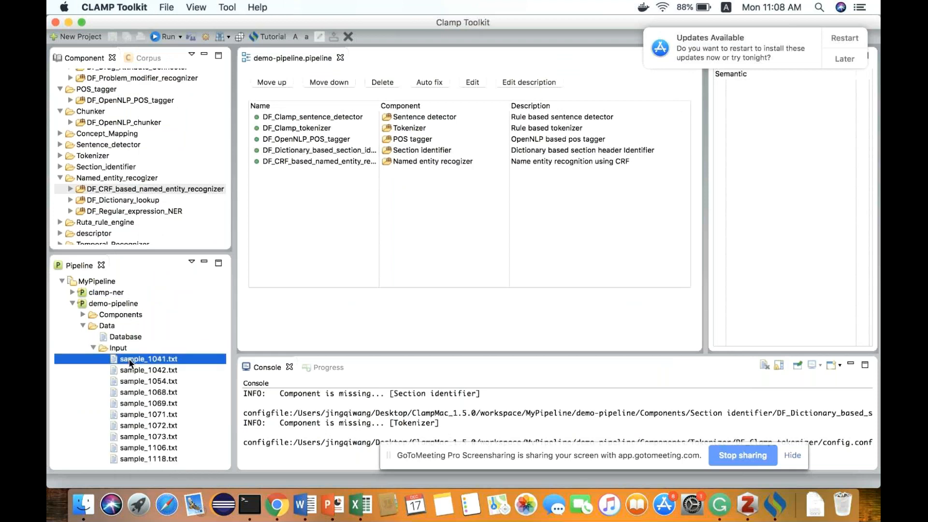
double_click(128, 358)
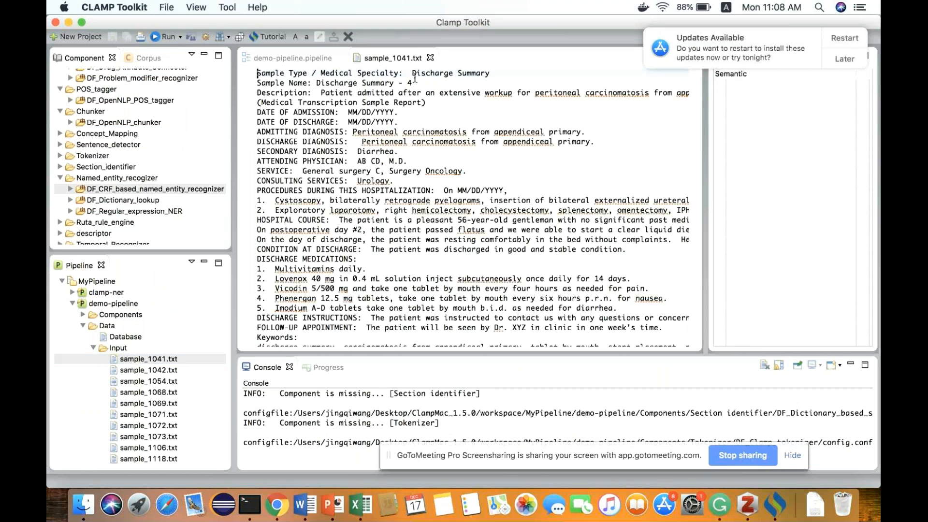
drag(412, 75, 500, 79)
click(465, 157)
scroll(465, 157, down, 2)
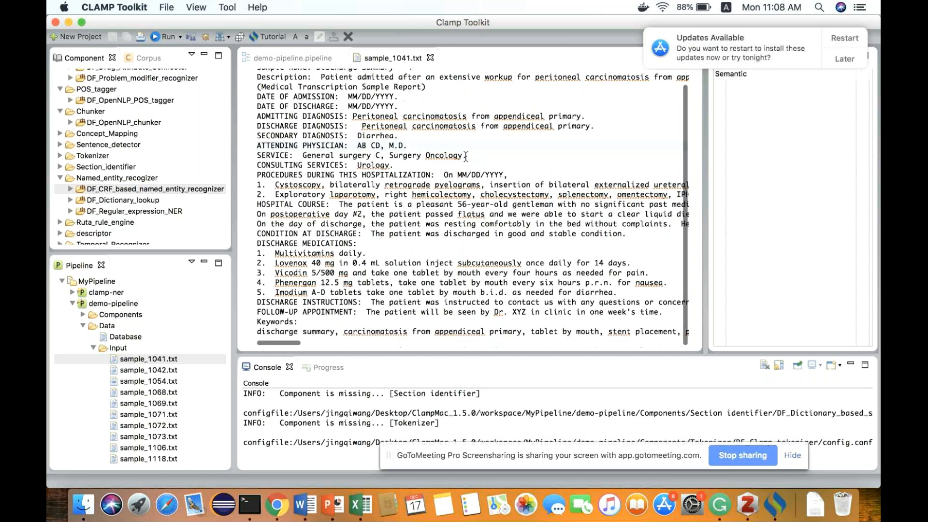
click(430, 58)
click(90, 346)
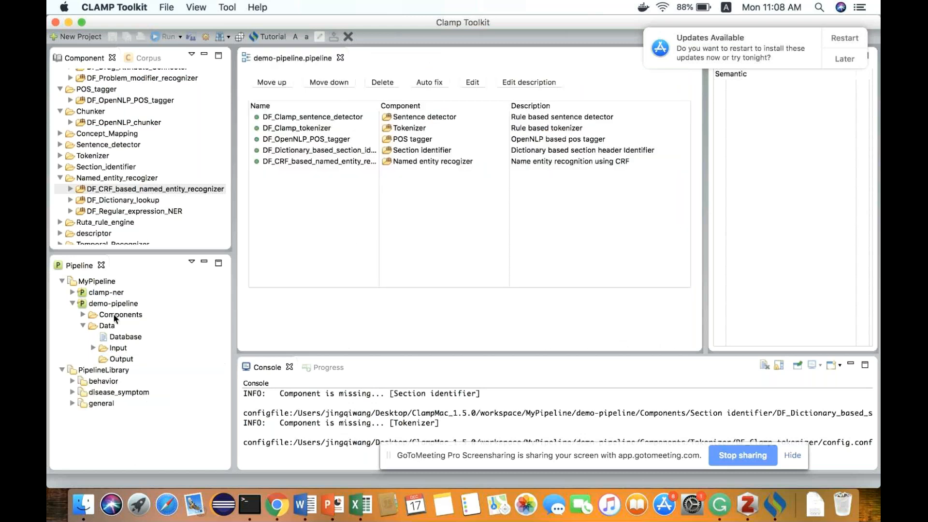
- Run demo-pipeline on the Input folder and enlarge the console to follow the processing log
click(113, 314)
click(117, 347)
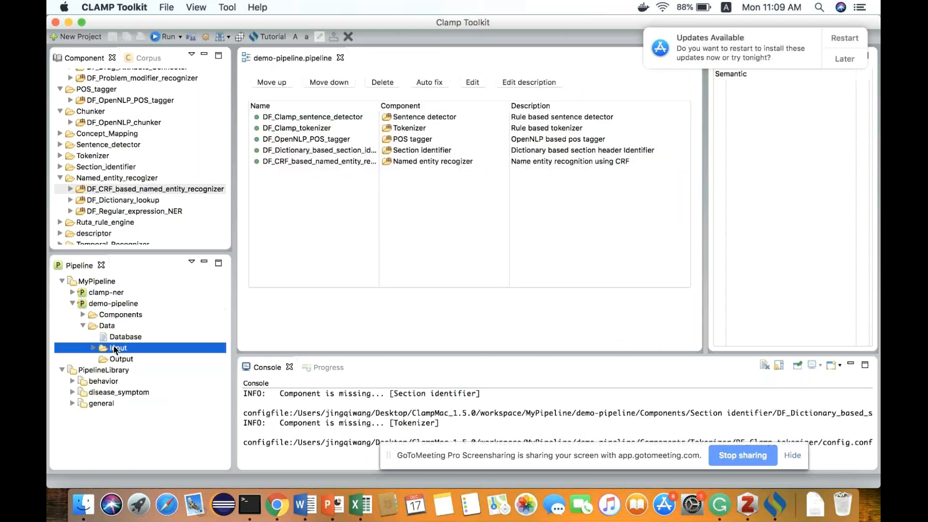
click(156, 37)
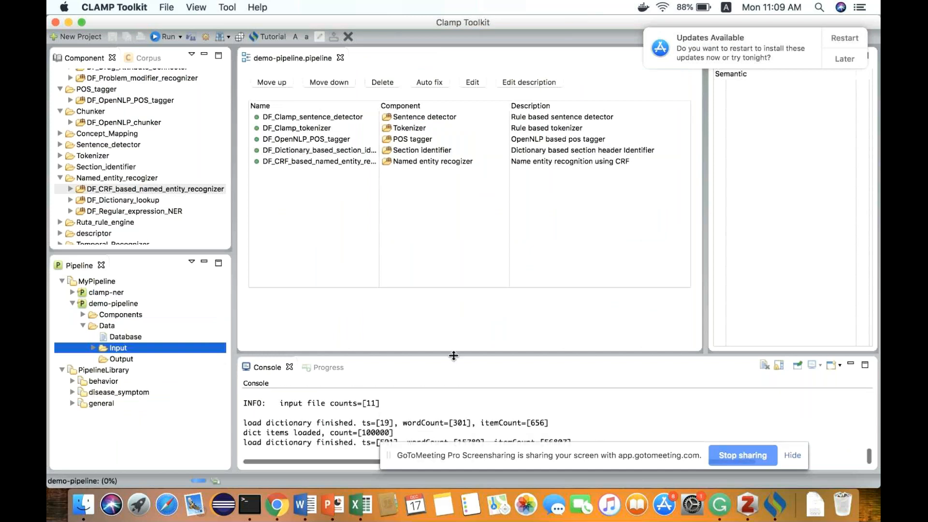
drag(453, 356, 452, 289)
click(459, 403)
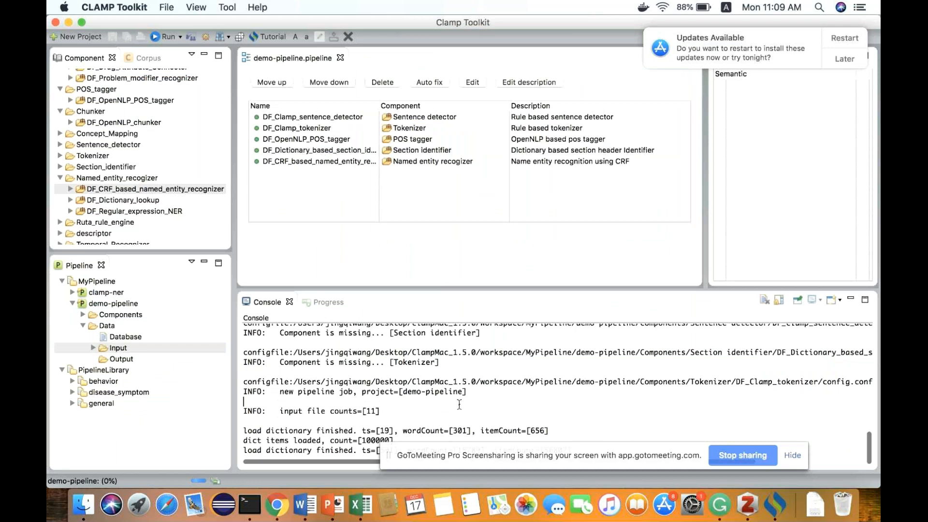
click(792, 455)
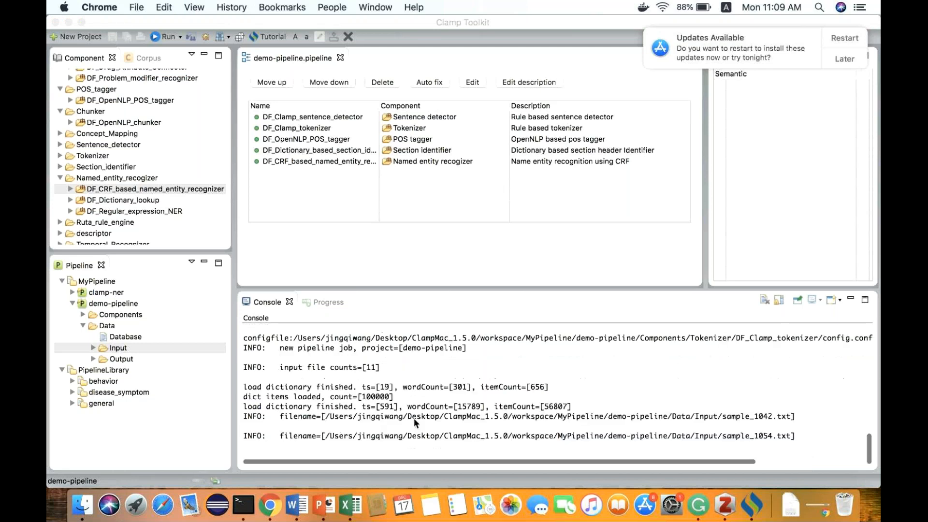
click(413, 419)
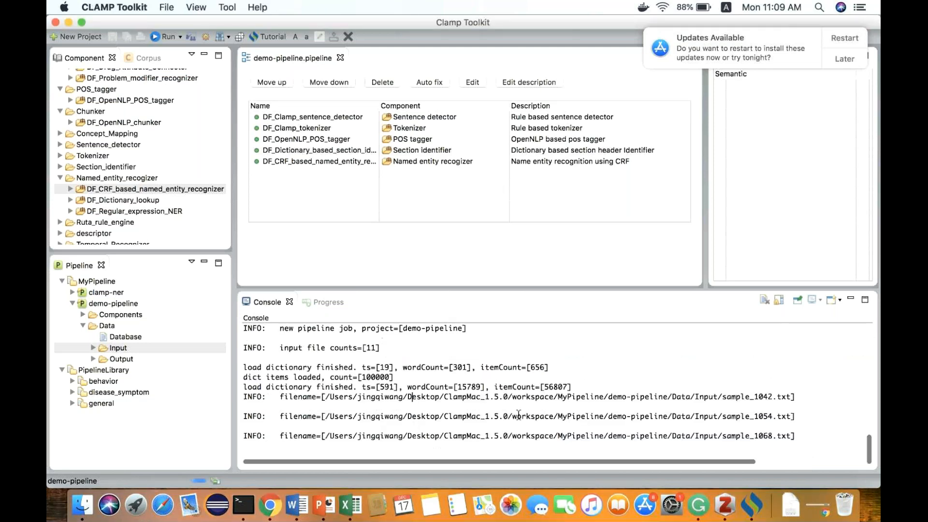
- Open sample_1041.xmi from the Output folder and look through its annotated problem, test and treatment entities
click(92, 359)
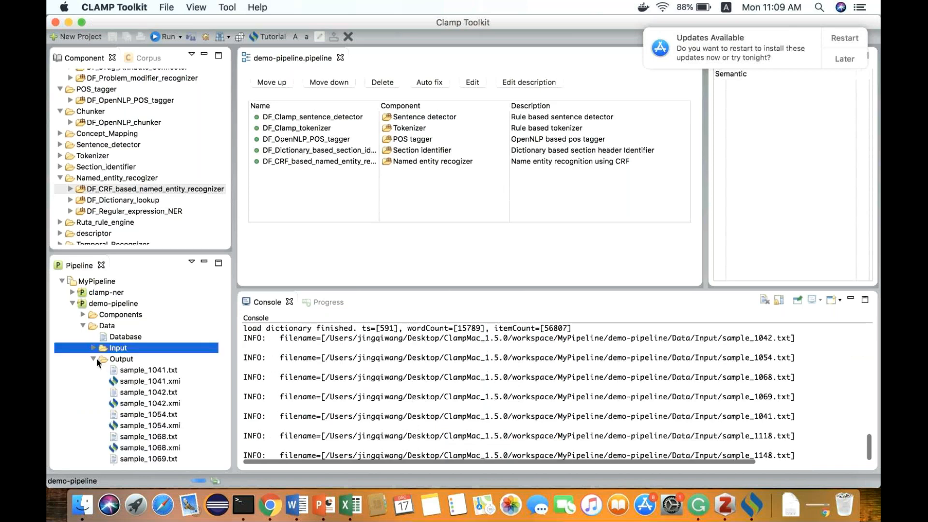
scroll(121, 338, down, 3)
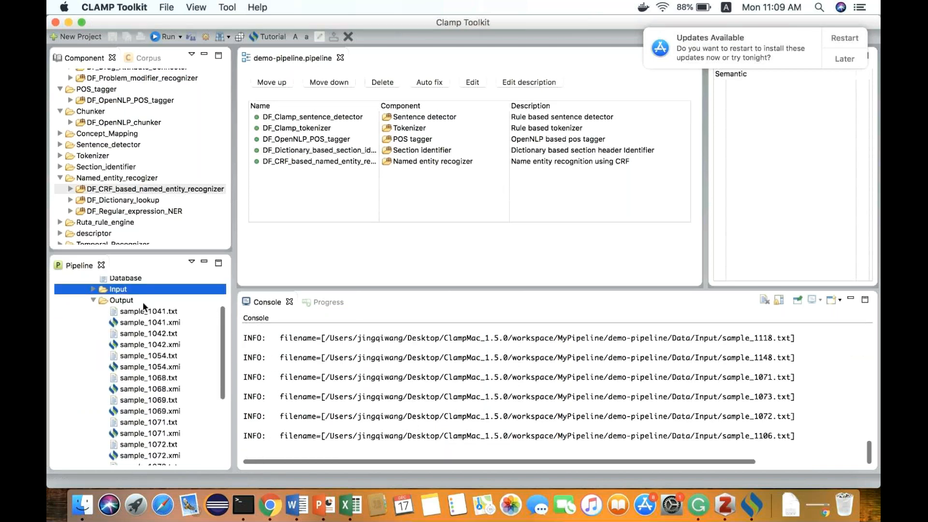
double_click(145, 322)
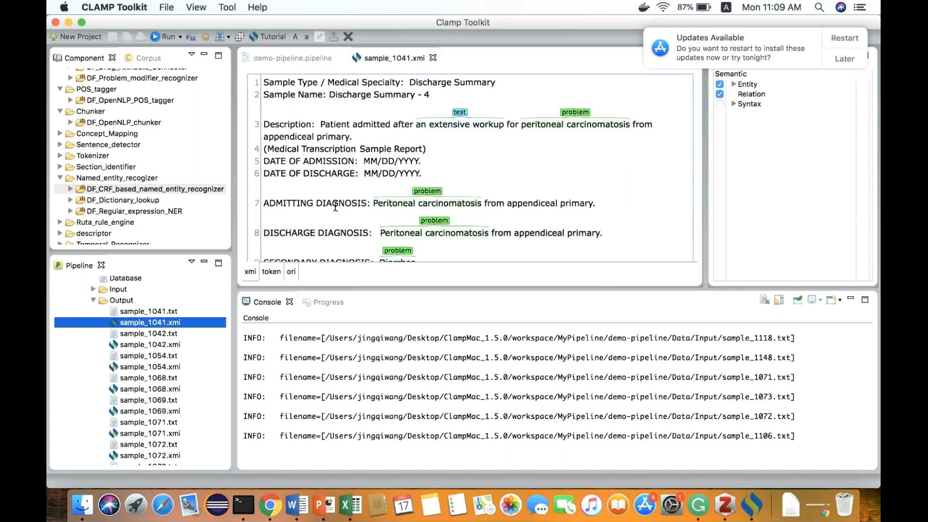
scroll(377, 183, down, 3)
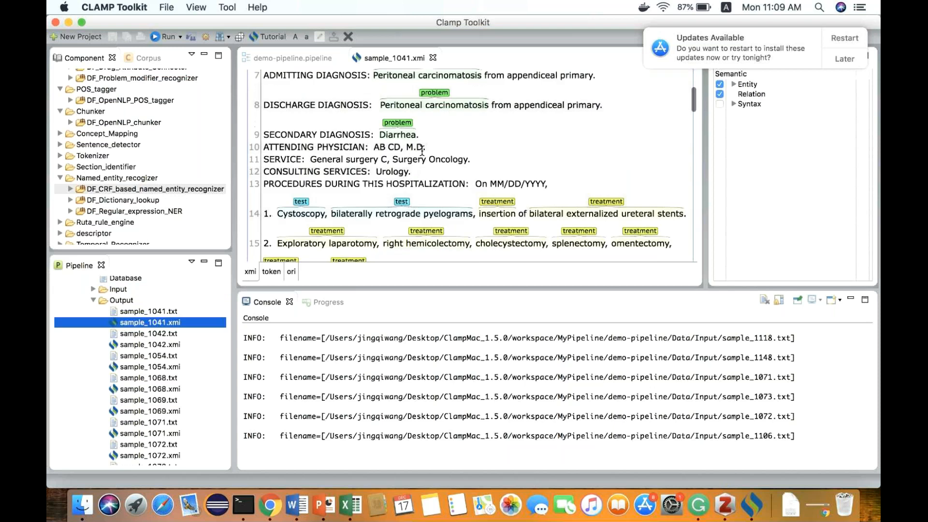
scroll(421, 149, down, 10)
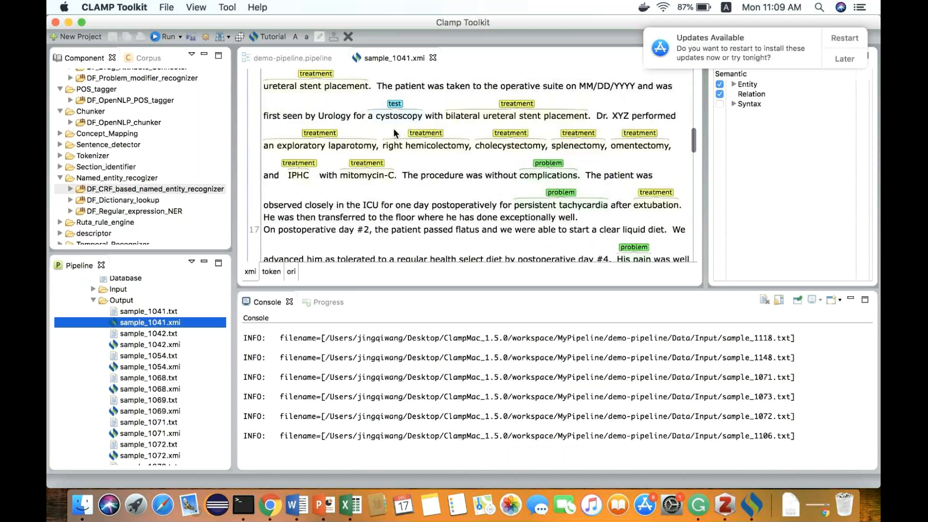
- Inspect the attributes of the "a cystoscopy" test entity and nearby annotations, and close sample_1041.xmi
click(393, 104)
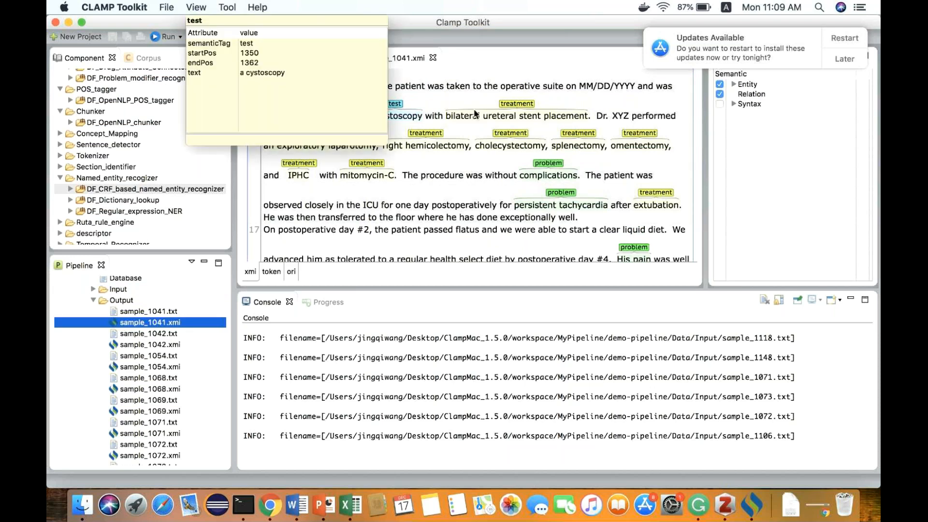
click(549, 164)
click(522, 136)
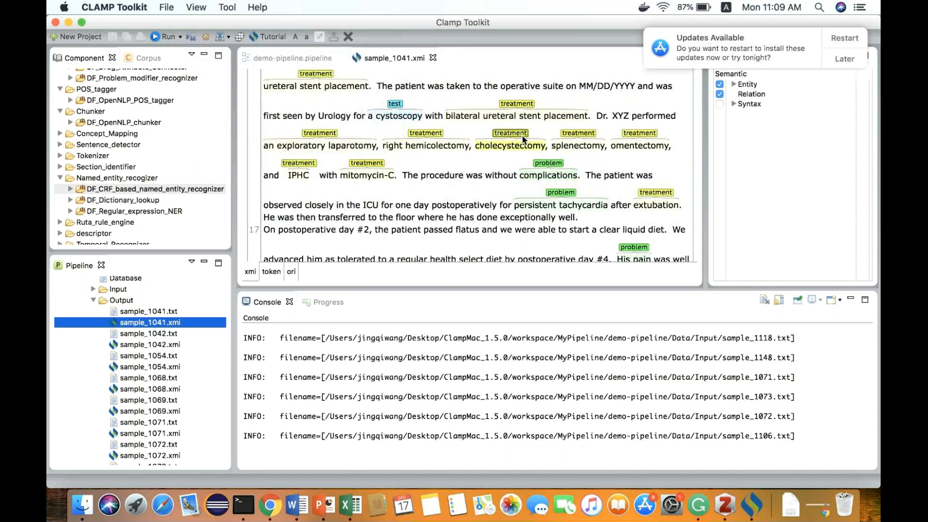
click(475, 152)
key(super+w)
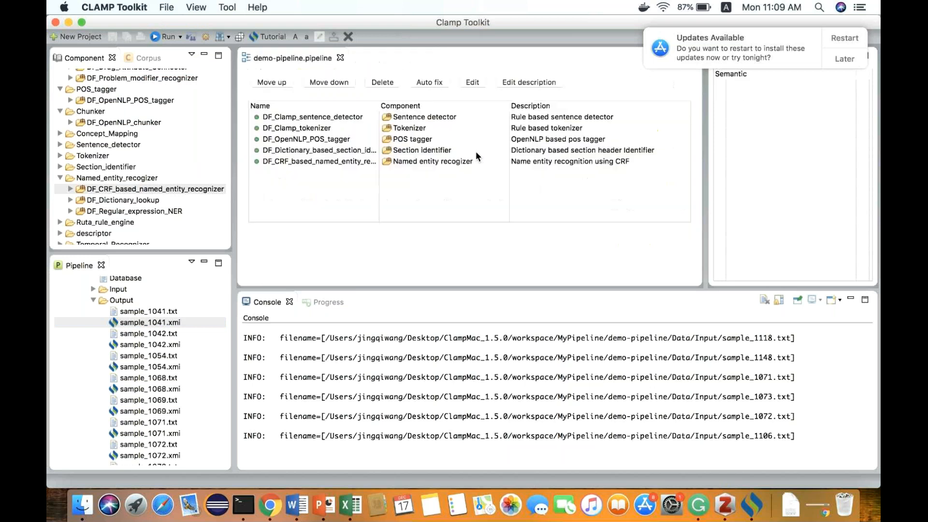
- Open sample_1041.txt from the Output folder and examine its Start, End, Semantic, CUI and Assertion columns
double_click(164, 311)
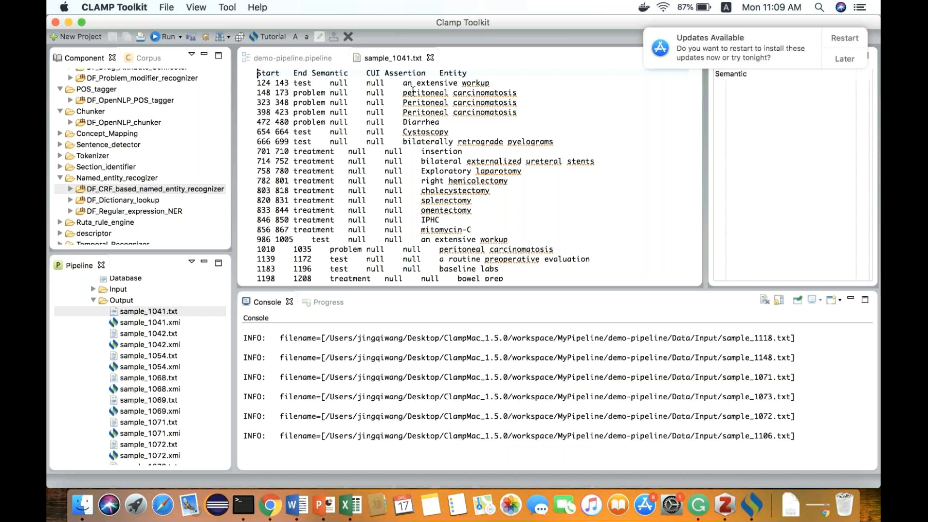
double_click(264, 82)
double_click(280, 83)
double_click(308, 83)
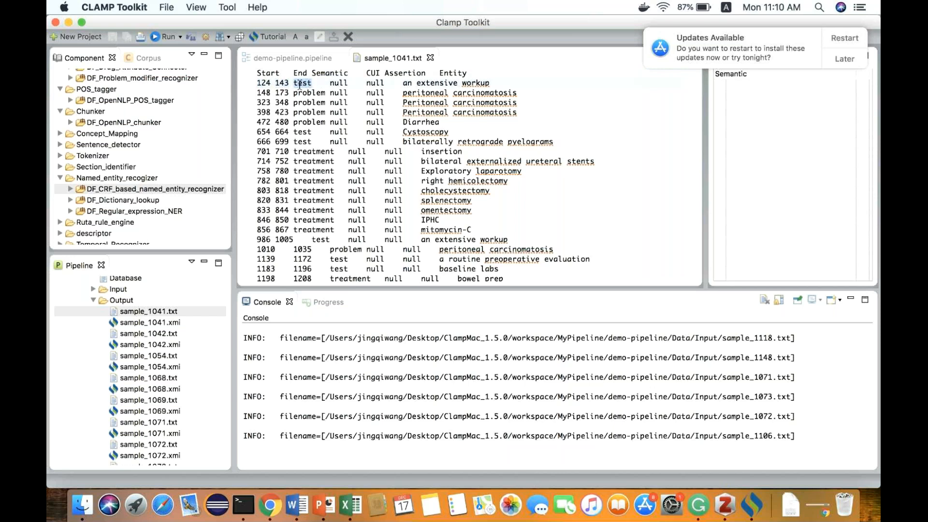
click(370, 75)
double_click(342, 83)
double_click(388, 74)
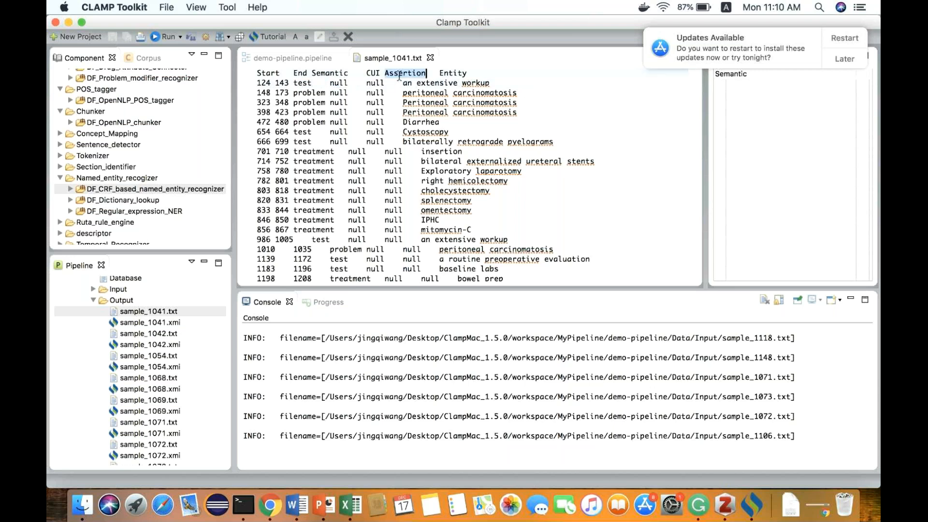
double_click(375, 83)
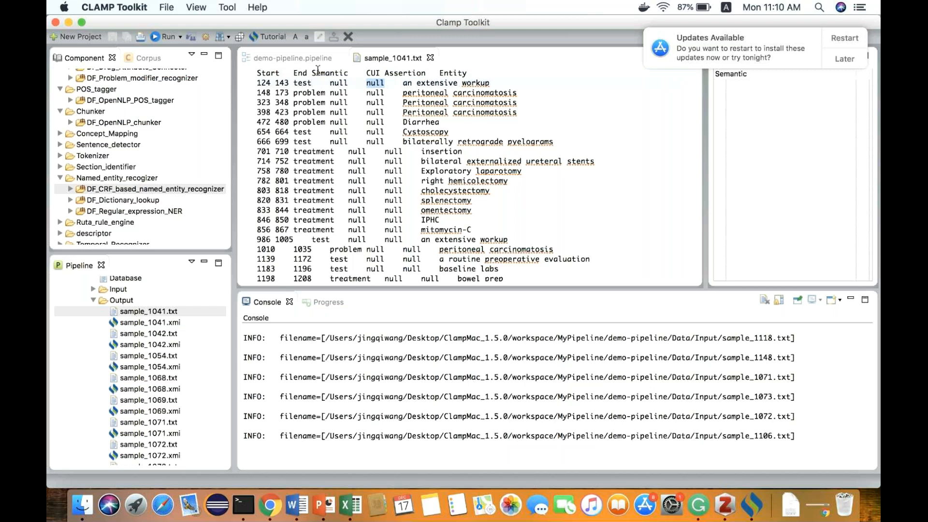
- Check the pipeline's CRF-based named entity recognizer against the Entity column in the output sample_1041.txt, and return to the pipeline
click(307, 58)
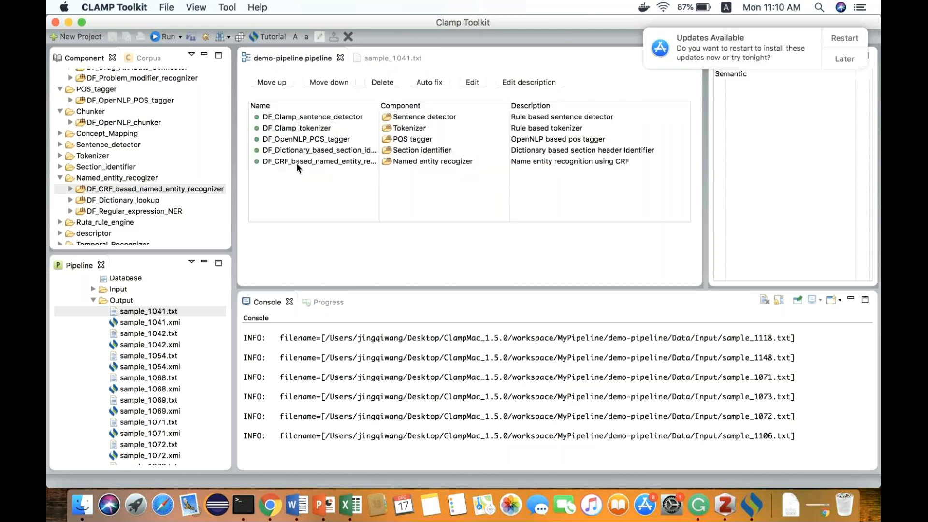
click(282, 164)
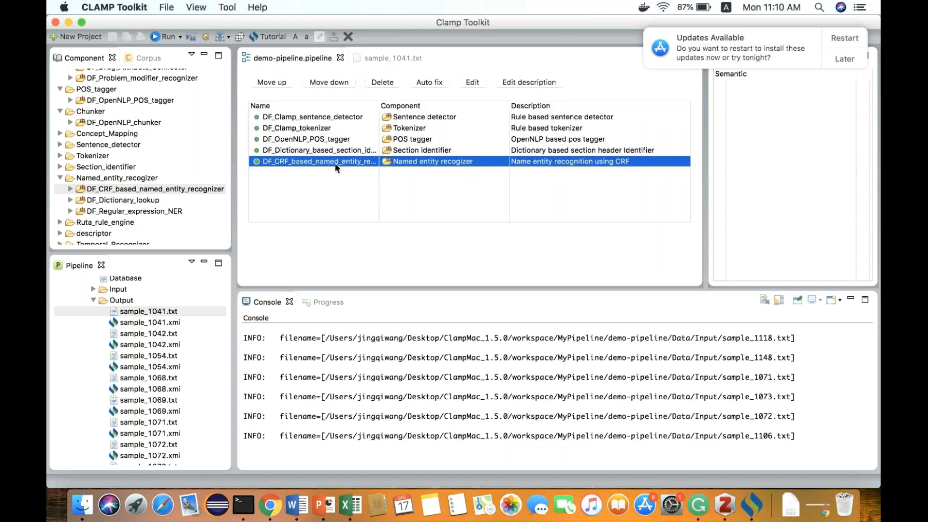
click(389, 59)
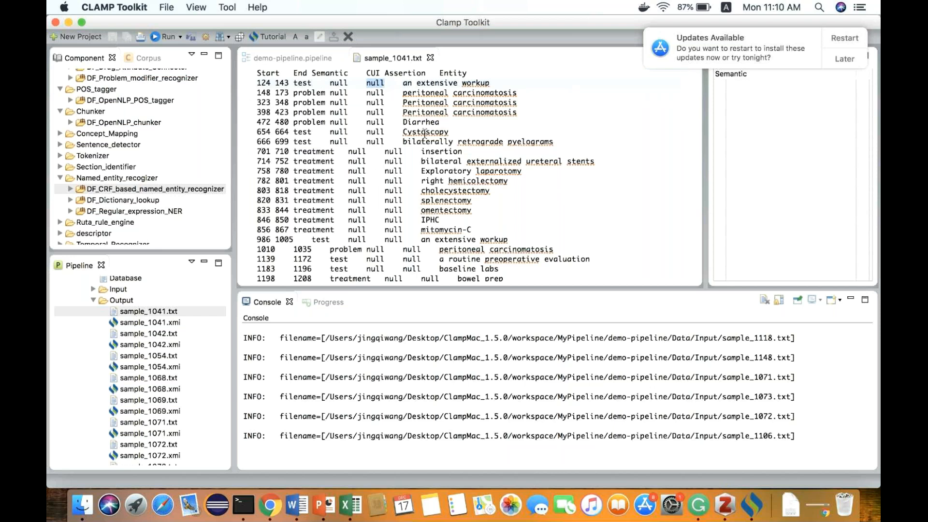
click(444, 74)
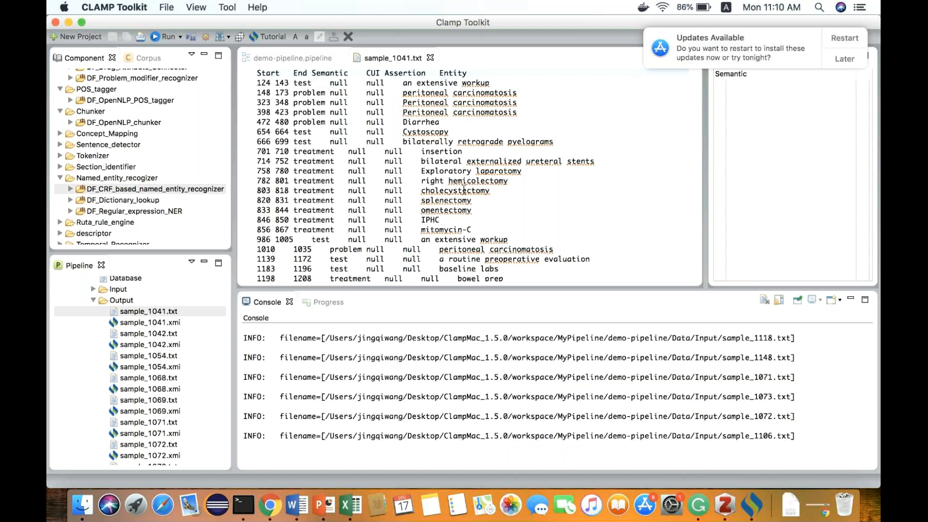
scroll(463, 220, down, 1)
click(303, 59)
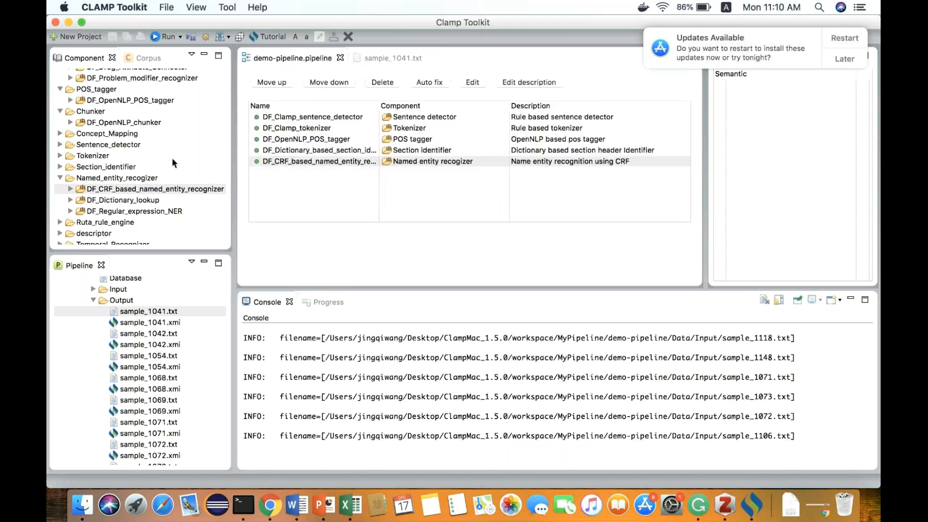
- Add the DF_NegEx_assertion component to demo-pipeline, save the pipeline and run it again
scroll(172, 158, up, 5)
drag(100, 118, 308, 193)
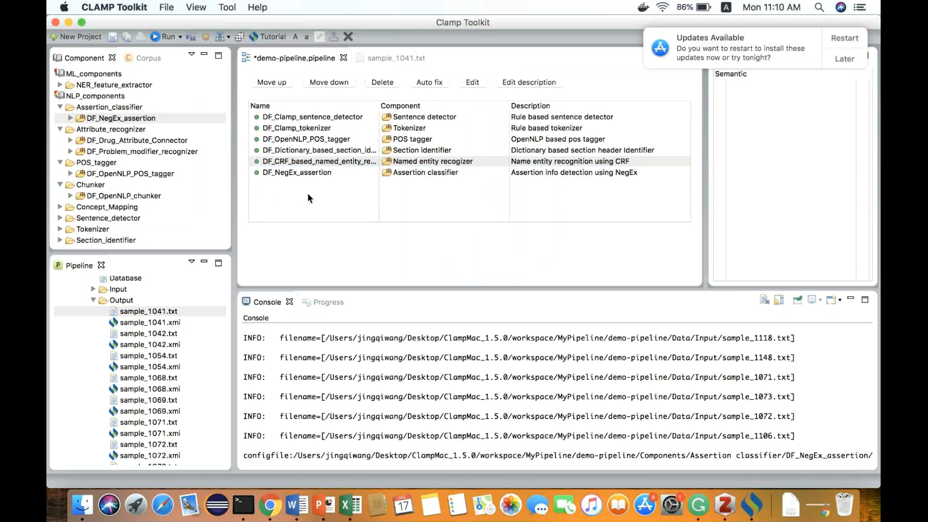
click(130, 38)
click(162, 37)
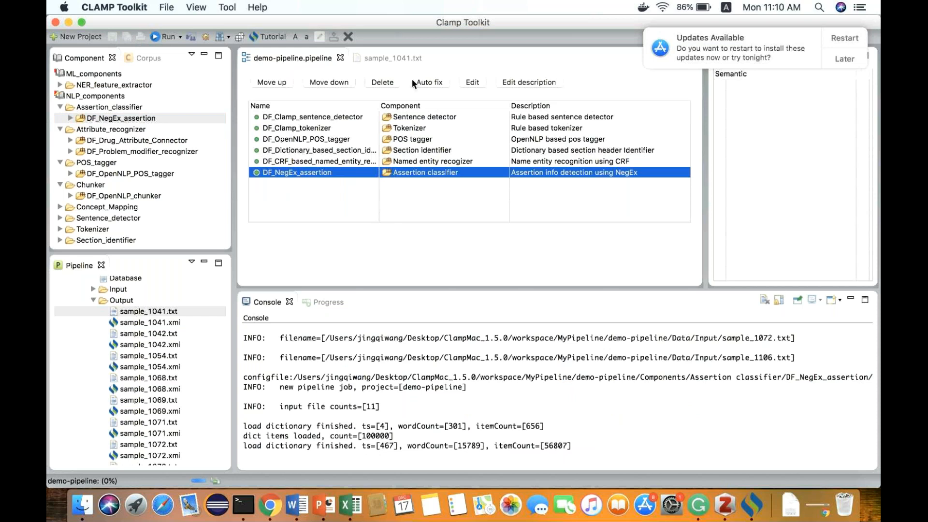
- Close the old sample_1041.txt, reopen the regenerated file from the Output folder, and compare it with DF_NegEx_assertion in the pipeline
click(430, 58)
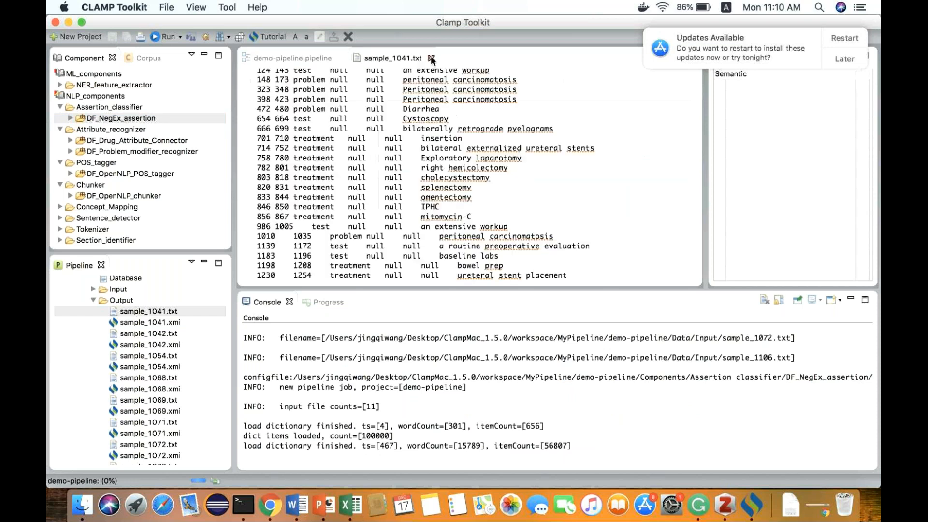
click(171, 313)
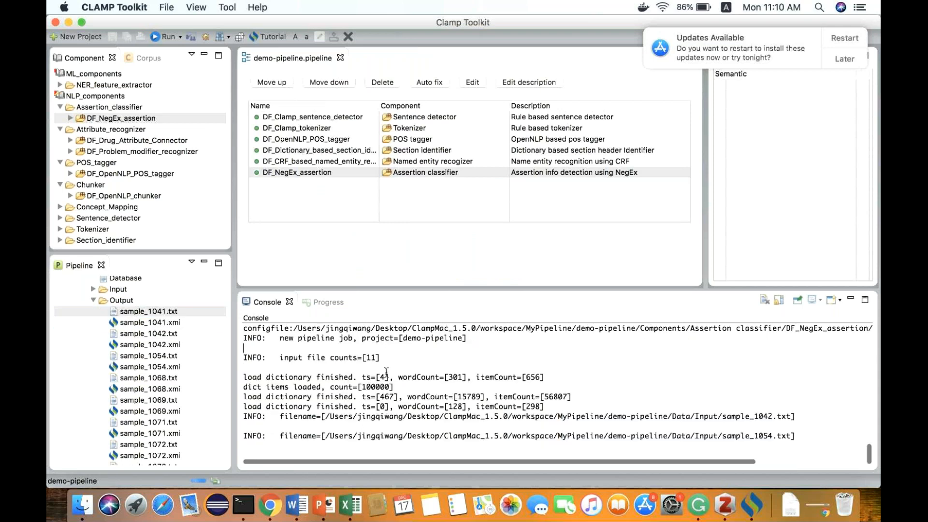
double_click(165, 310)
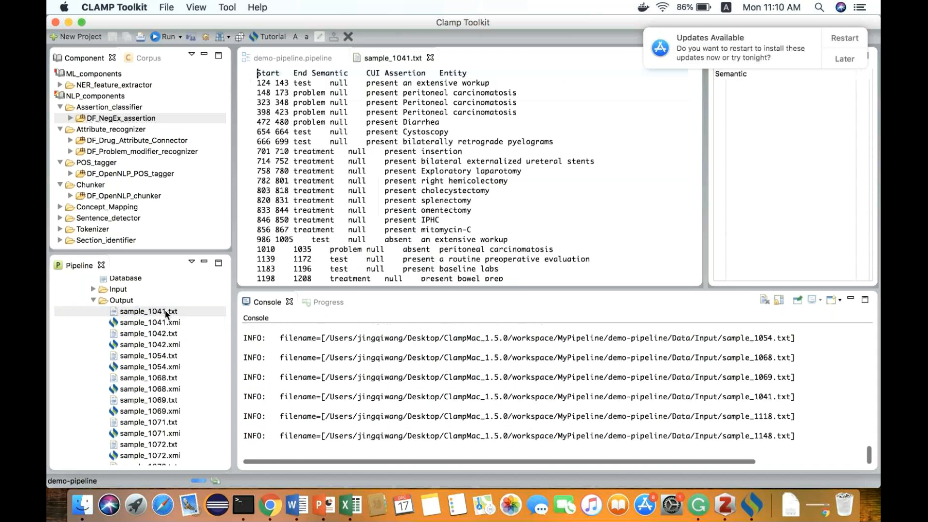
click(287, 59)
click(309, 173)
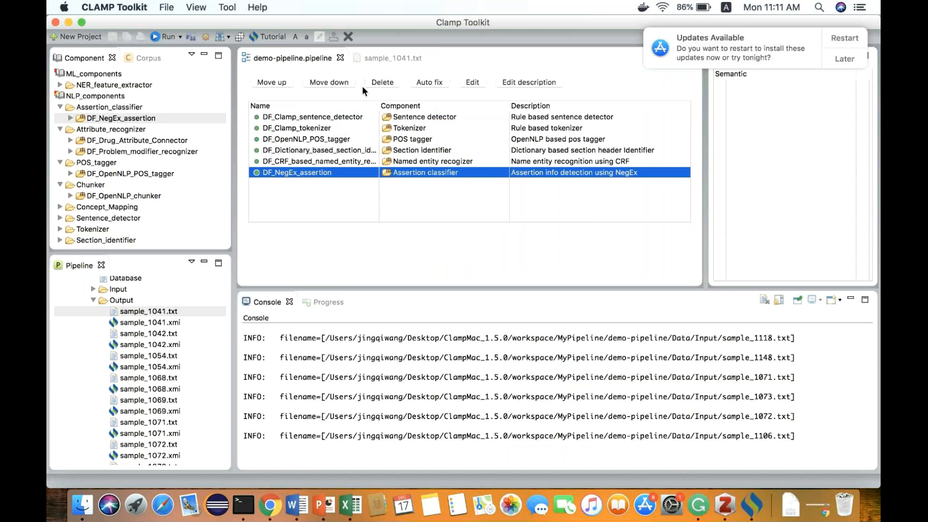
- Examine the present and absent values in the Assertion column of sample_1041.txt, and close the file
click(389, 59)
double_click(386, 73)
double_click(382, 102)
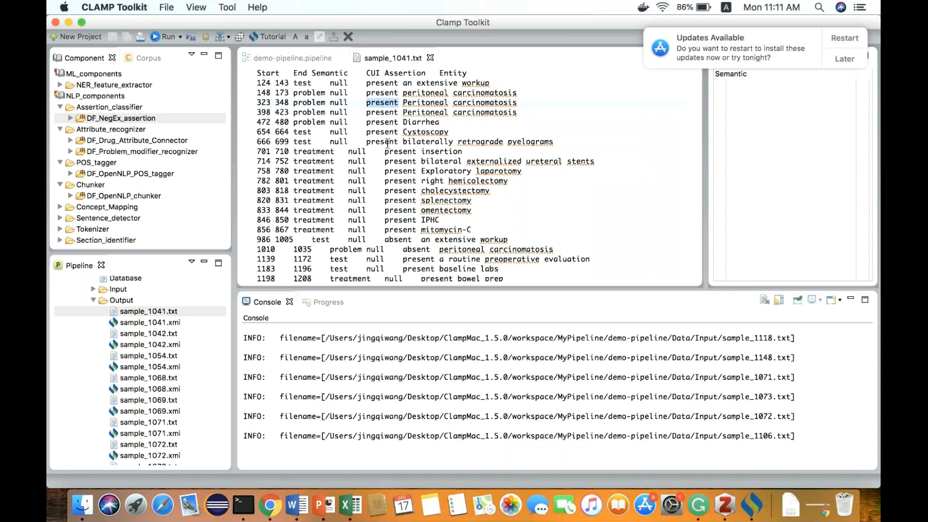
double_click(394, 153)
double_click(400, 230)
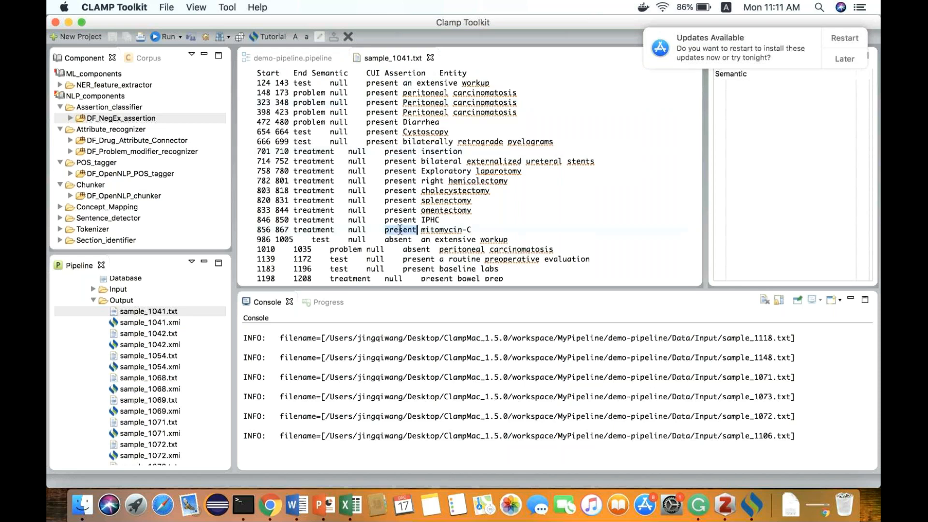
double_click(398, 238)
double_click(398, 231)
double_click(398, 239)
double_click(399, 232)
click(430, 58)
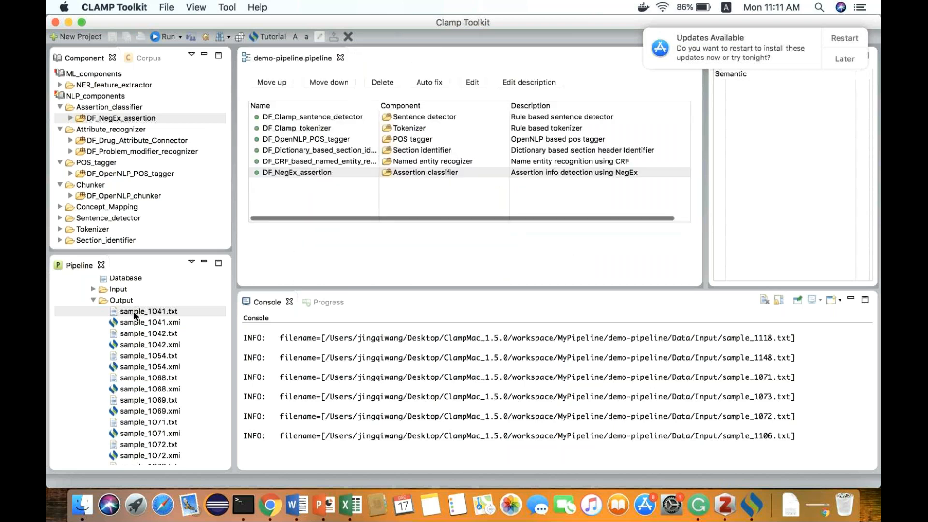
- Collapse demo-pipeline and expand the behavior, disease_symptom and general categories of PipelineLibrary to see their built-in pipelines
scroll(134, 316, up, 1)
scroll(135, 315, up, 3)
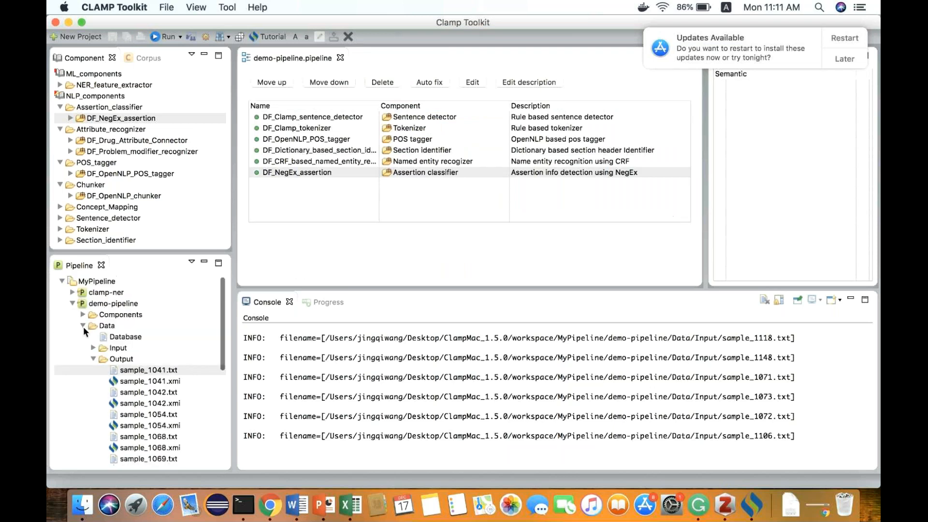
double_click(129, 304)
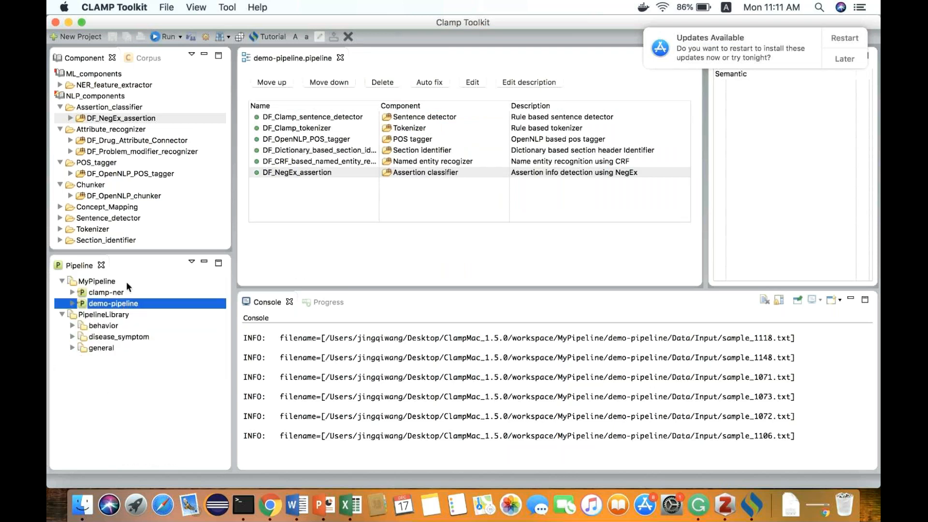
click(72, 325)
click(72, 348)
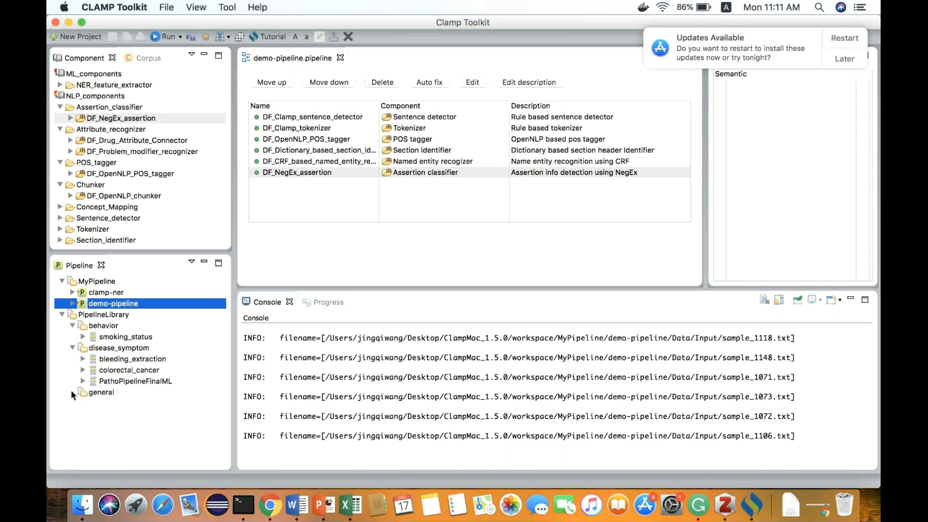
click(72, 392)
scroll(102, 387, down, 1)
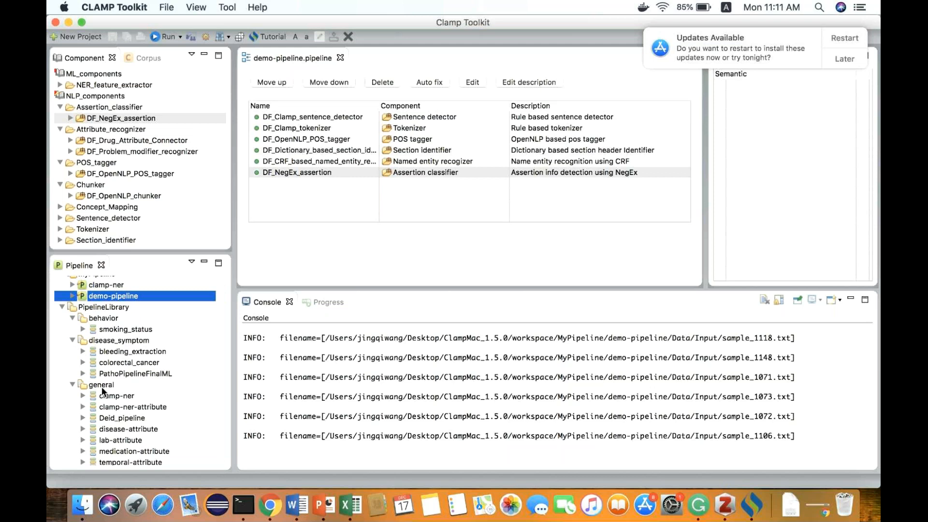
scroll(101, 386, down, 1)
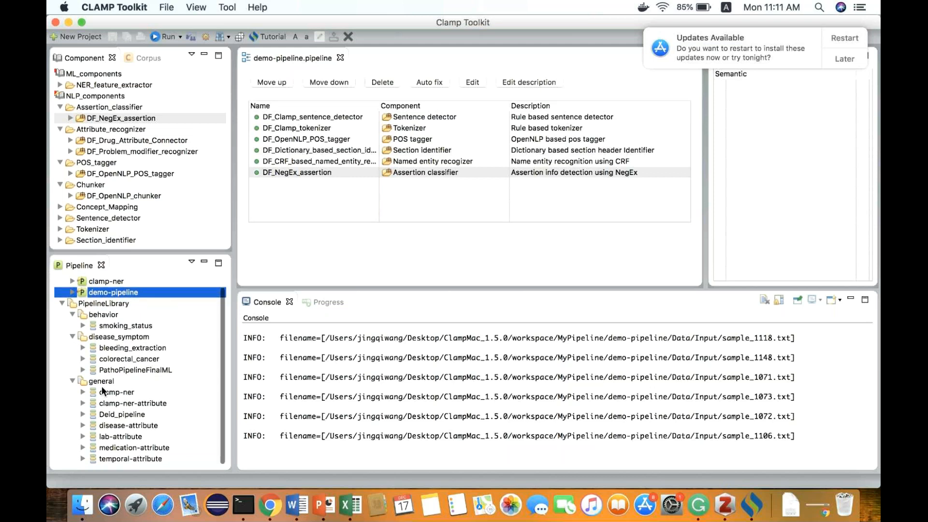
scroll(102, 386, down, 1)
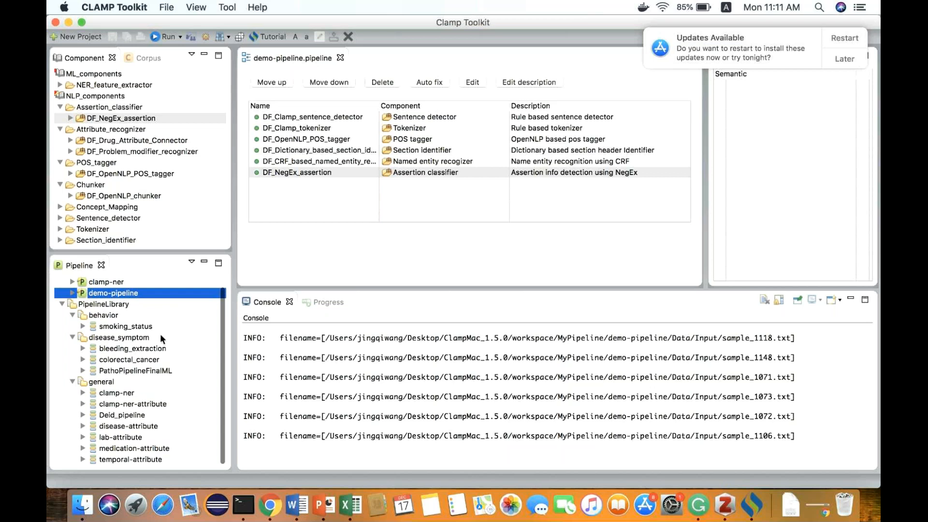
- Look through built-in pipelines such as smoking_status, bleeding_extraction, clamp-ner-attribute and clamp-ner
click(102, 328)
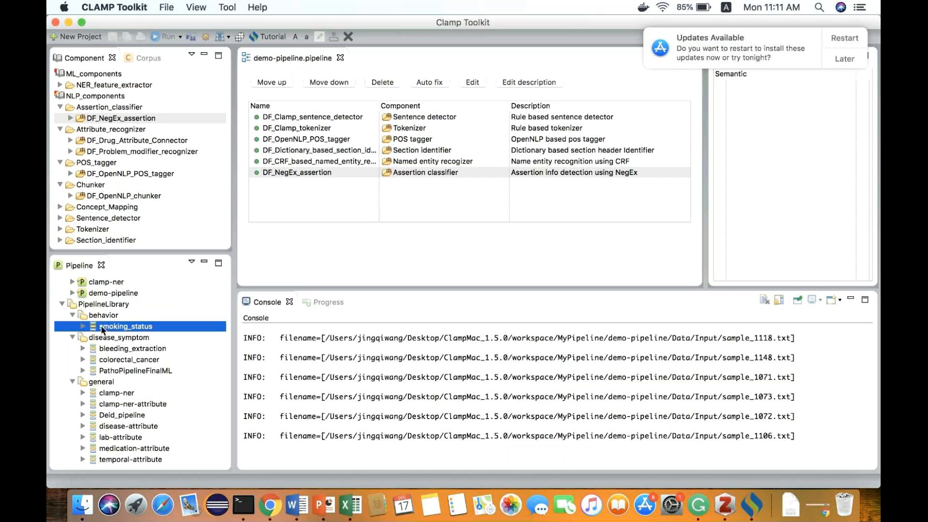
click(133, 359)
click(135, 349)
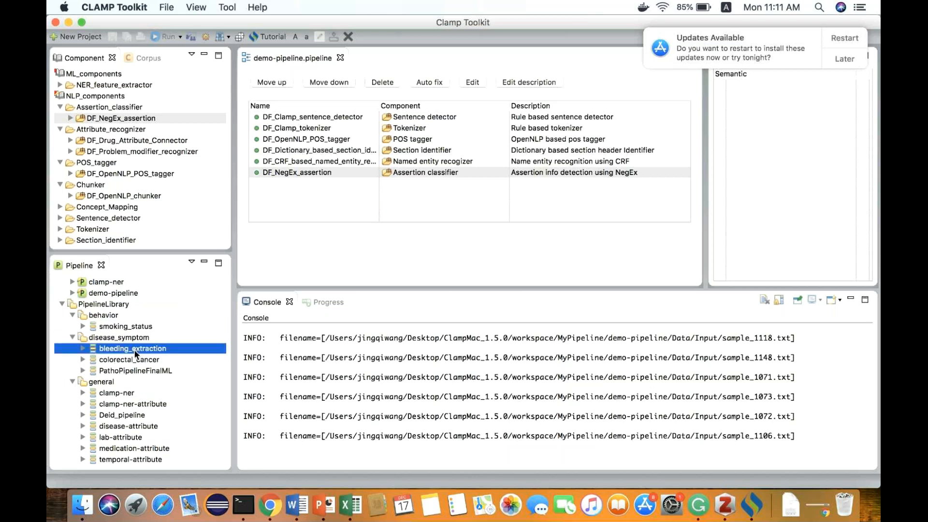
click(109, 402)
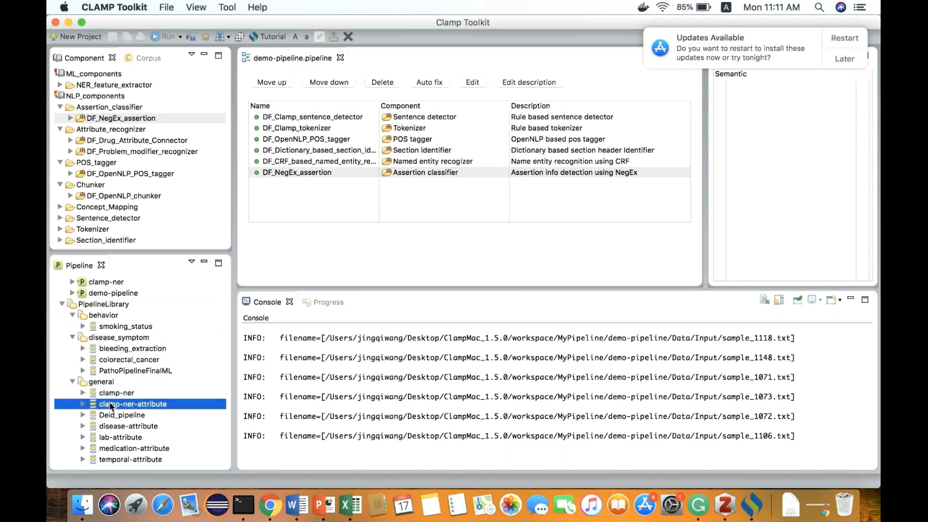
click(113, 393)
- Import the built-in clamp-ner-attribute pipeline from the general library category into MyPipeline
scroll(129, 410, up, 1)
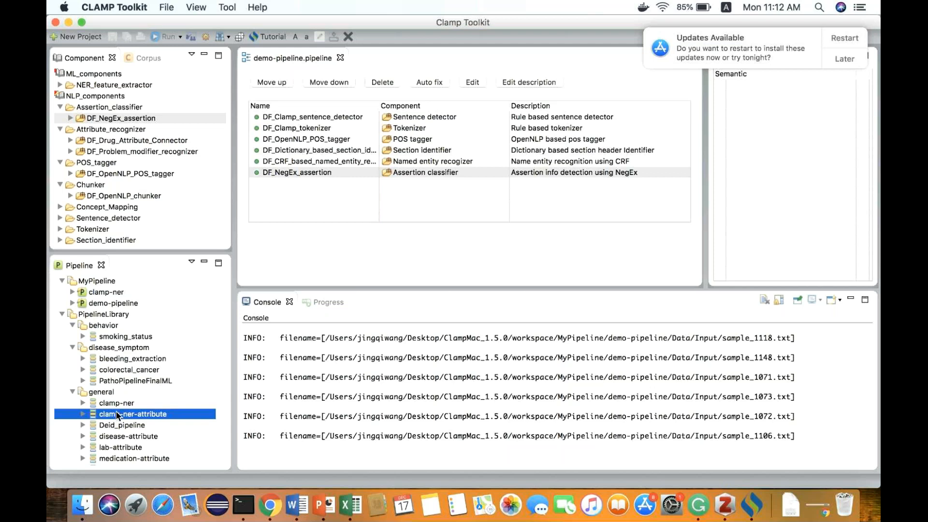
drag(117, 415, 104, 279)
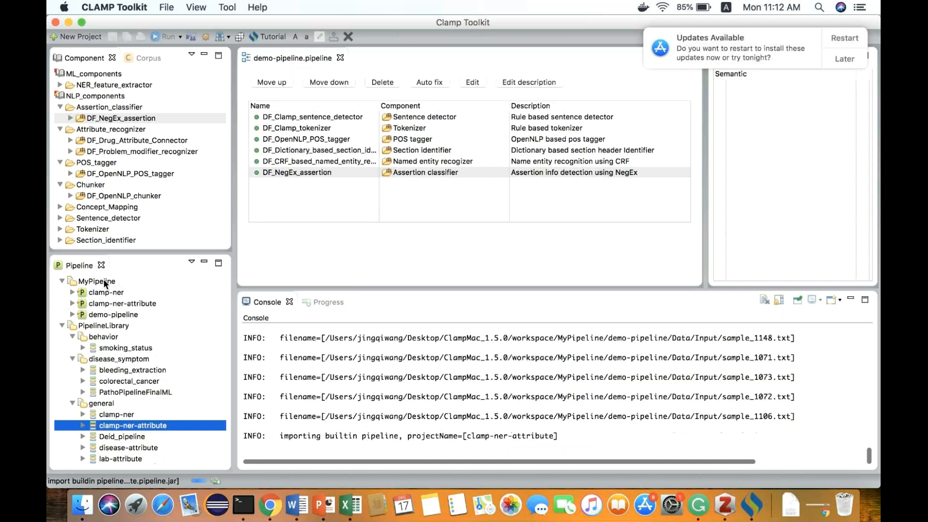
click(103, 303)
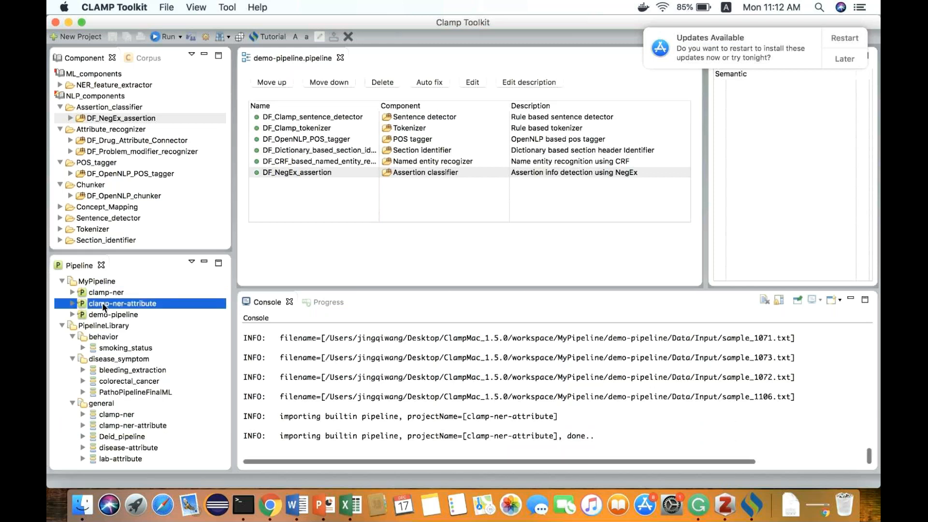
- Open clamp-ner-attribute.pipeline from its Components folder and enlarge the editor area to show the whole component list
double_click(102, 302)
click(109, 313)
double_click(108, 313)
click(122, 326)
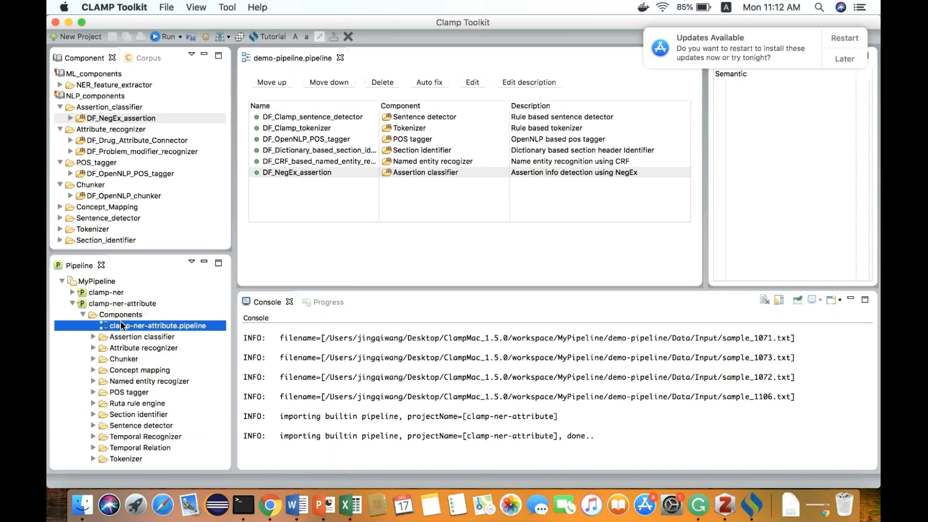
double_click(122, 326)
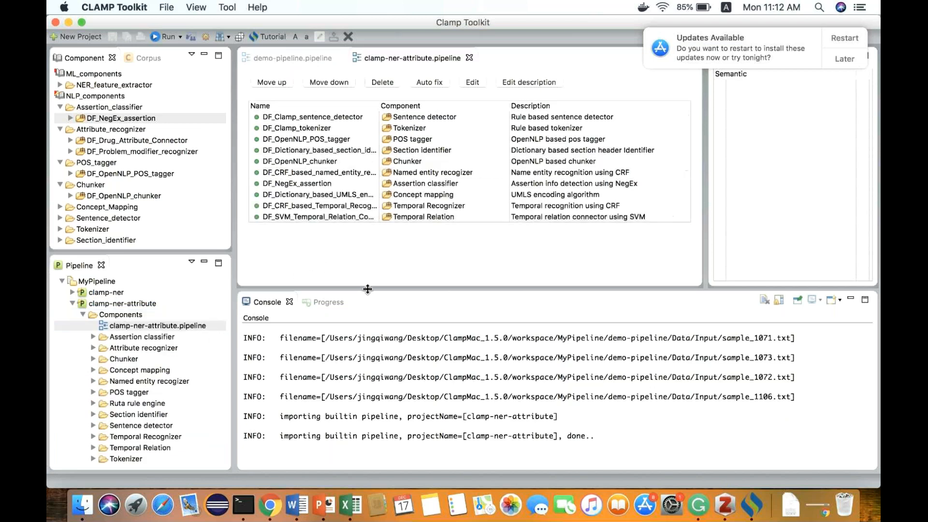
drag(368, 289, 367, 427)
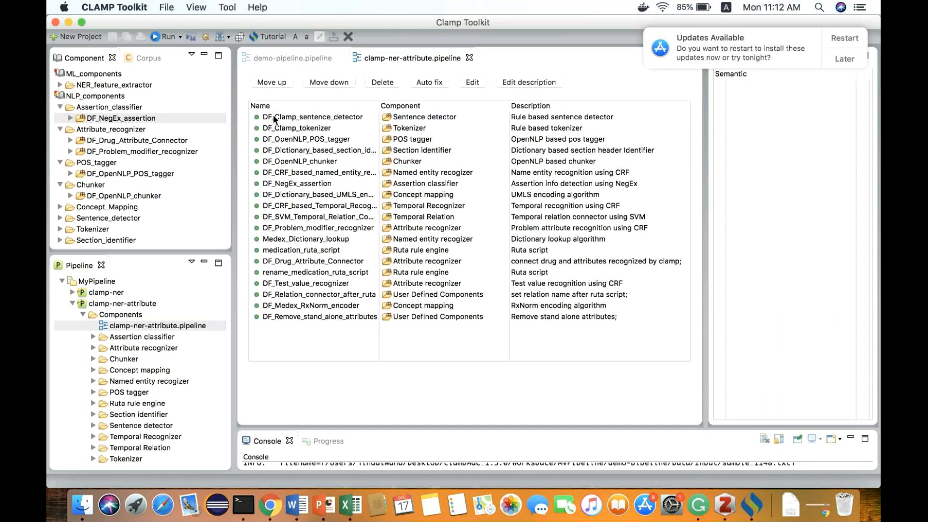
- Check the Input and Output folders under the Data folder of clamp-ner-attribute, and collapse Data again
click(83, 315)
click(82, 326)
click(118, 347)
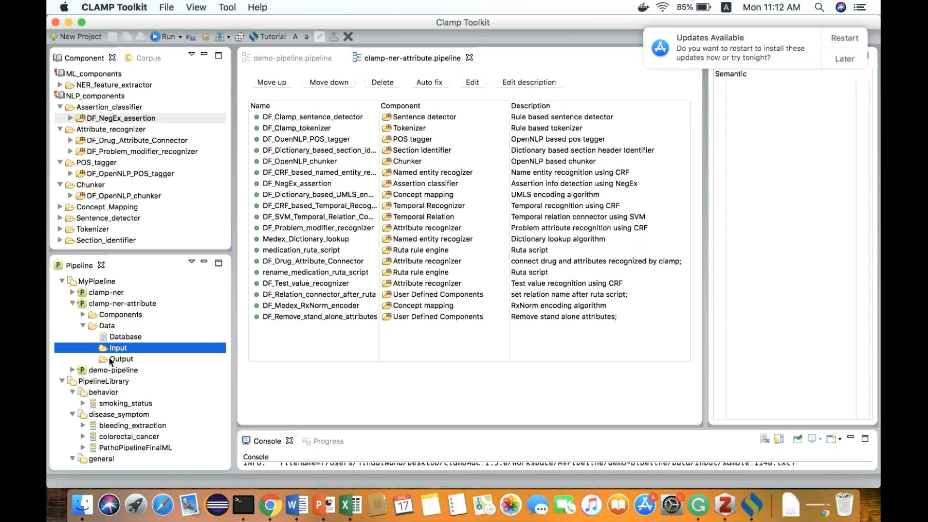
click(110, 358)
click(85, 324)
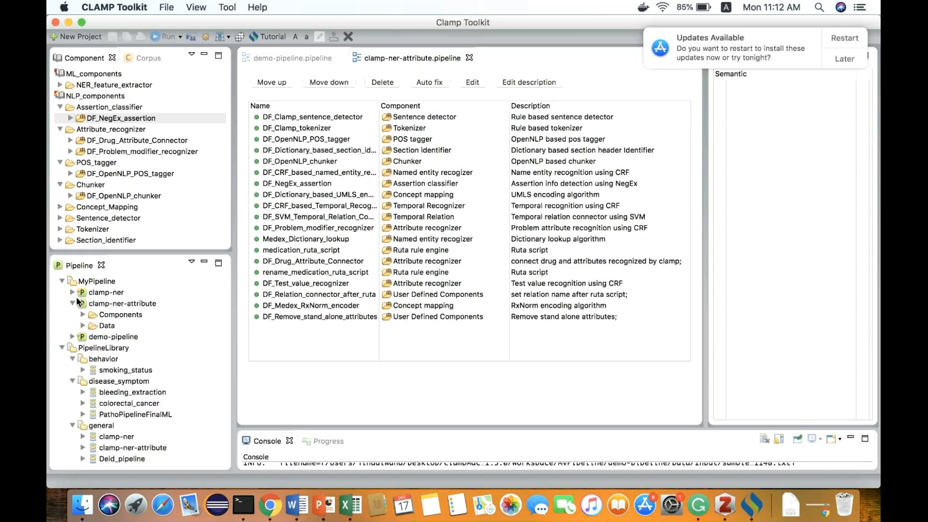
- Expand the clamp-ner project's Data folder and open sample_1041.txt.xmi from its Output folder
click(73, 293)
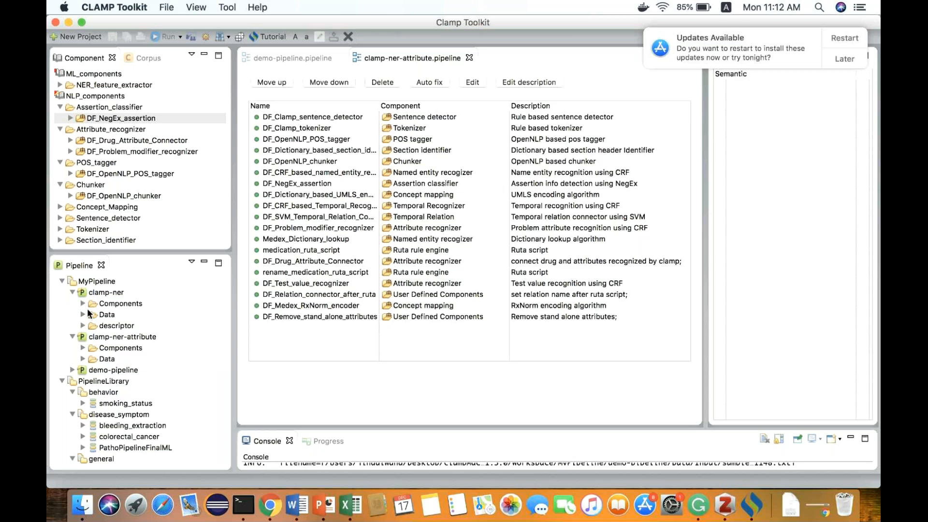
click(85, 314)
double_click(143, 370)
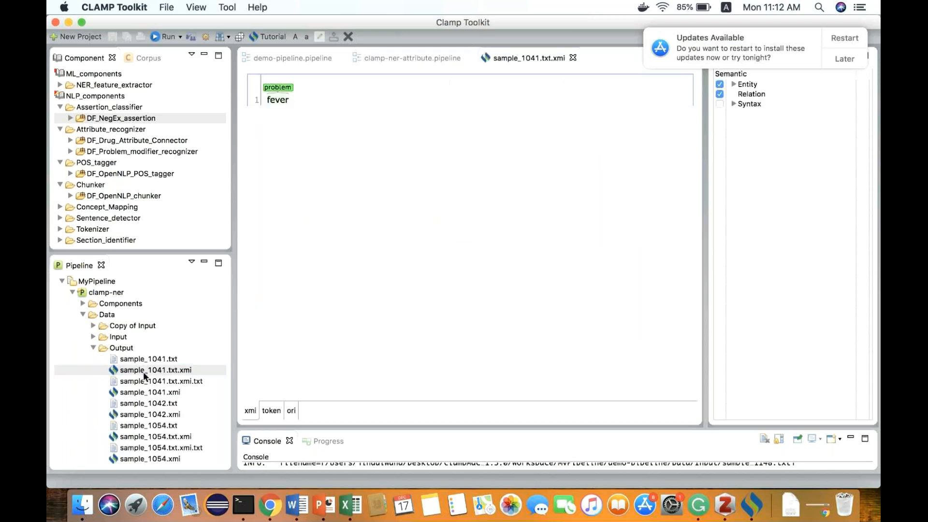
- Open sample_1042.xmi from clamp-ner's Output folder and examine its entities and their hasLocation, hasNegation and hasSeverity relations
double_click(150, 414)
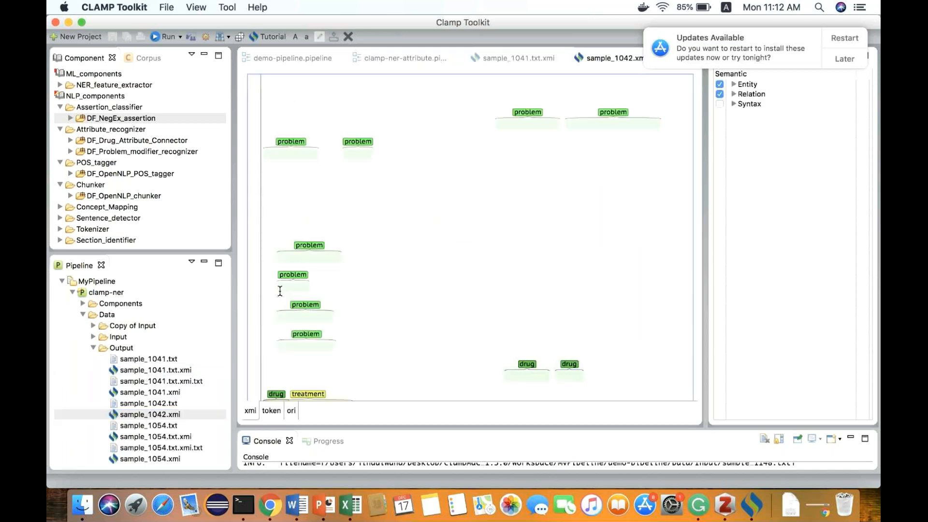
scroll(342, 284, down, 5)
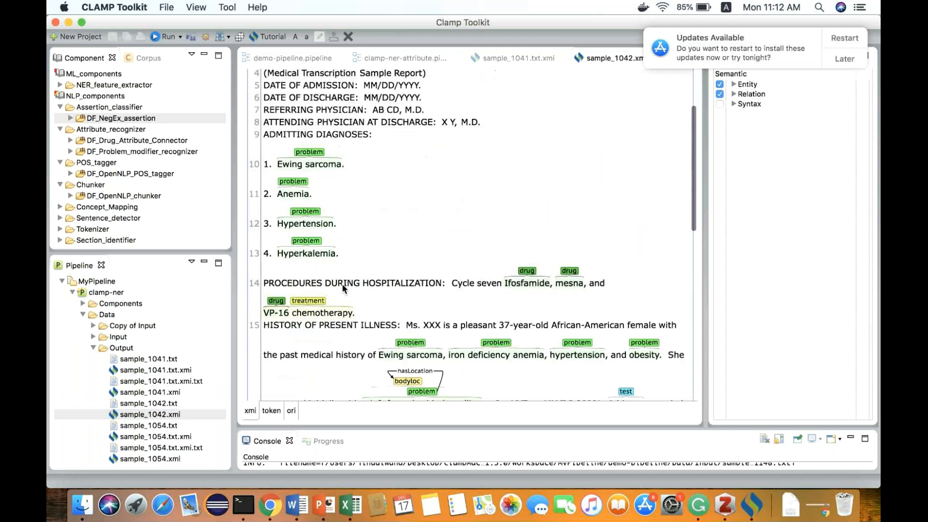
scroll(341, 283, down, 10)
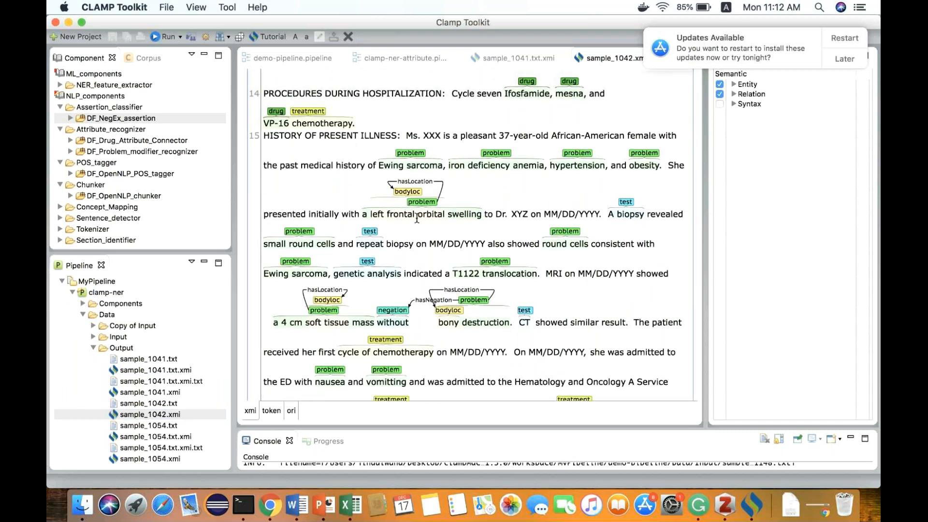
scroll(449, 227, down, 4)
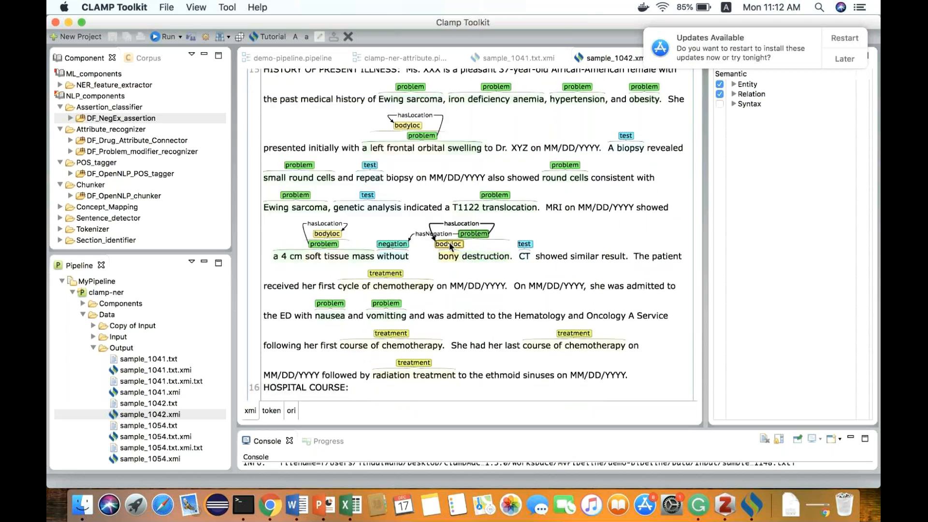
mouse_move(451, 247)
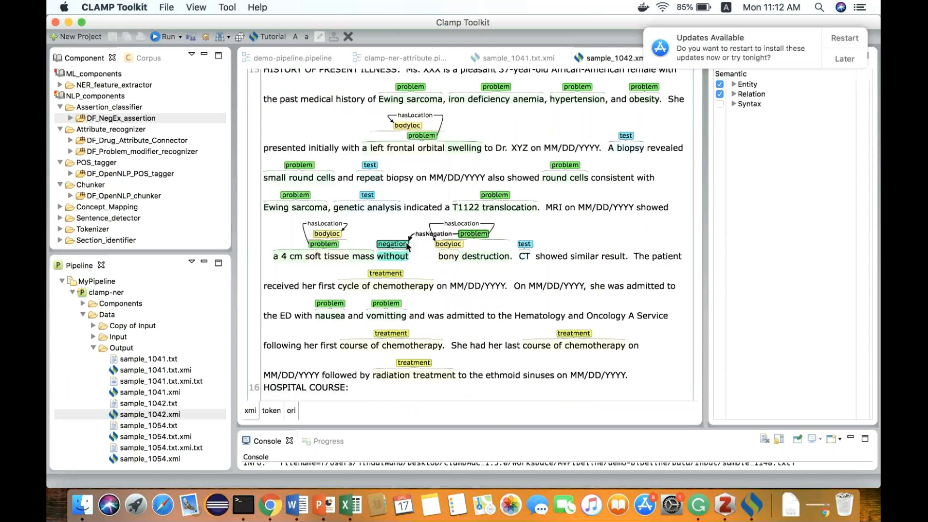
scroll(428, 258, down, 4)
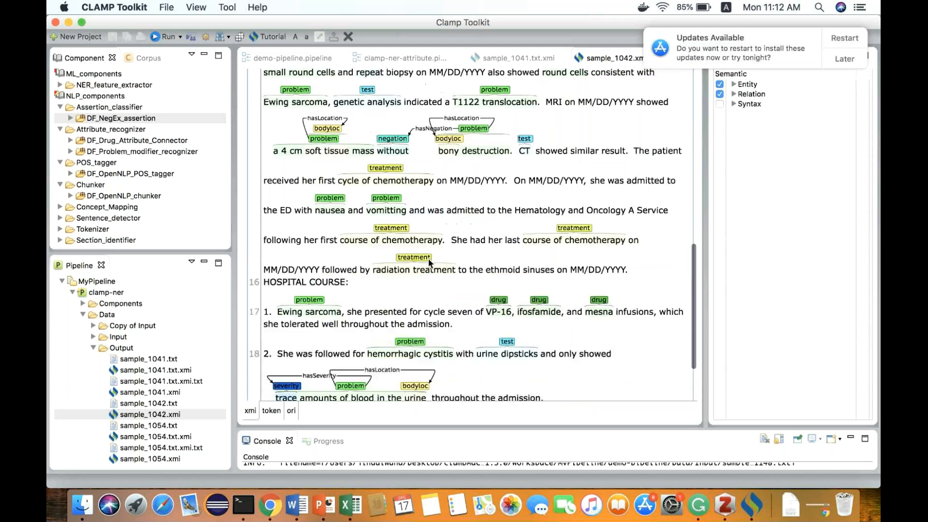
scroll(354, 321, down, 3)
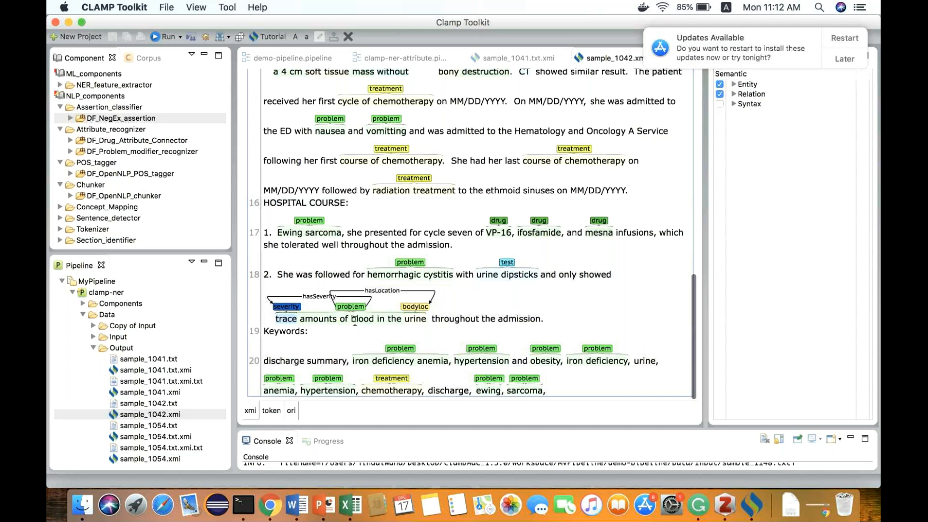
- Open sample_1054.txt.xmi from clamp-ner's Output folder and examine its annotated entities and their hasTemporal, hasValue, hasLocation and hasNegation relations
scroll(174, 409, down, 3)
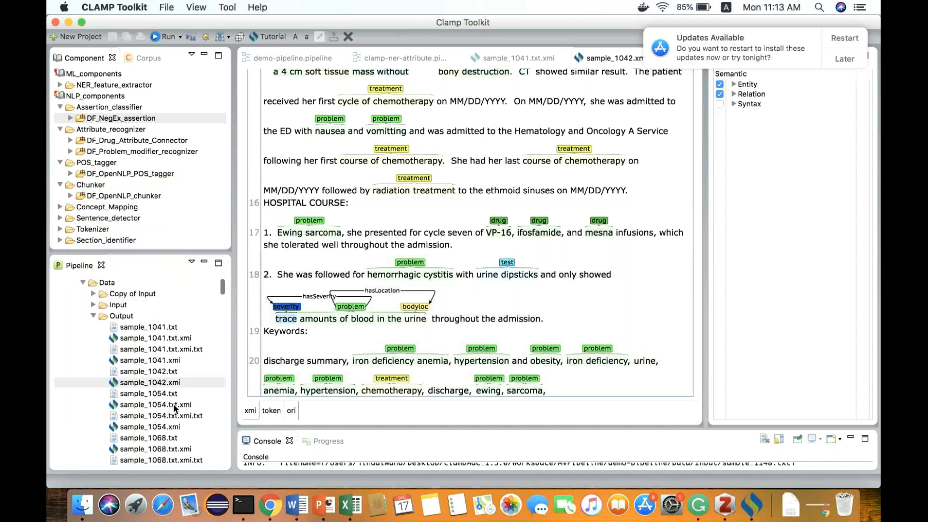
double_click(172, 404)
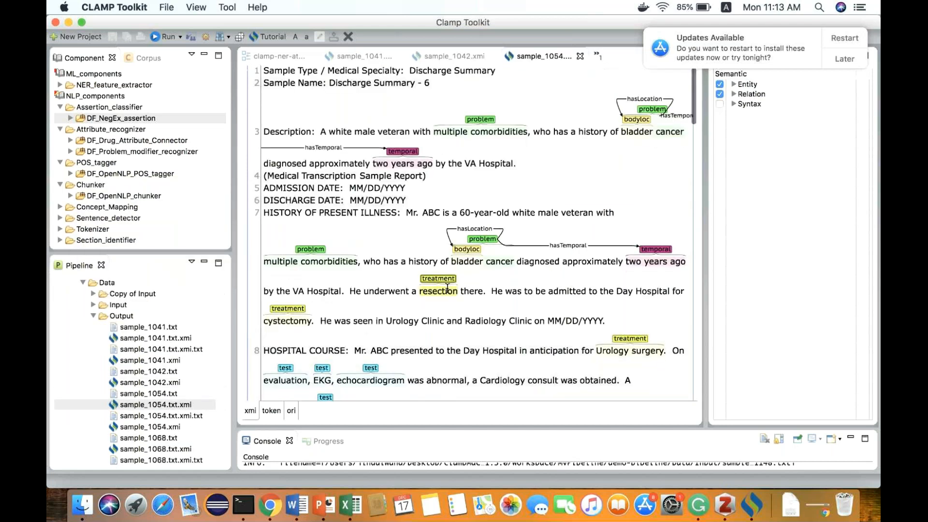
scroll(448, 289, down, 5)
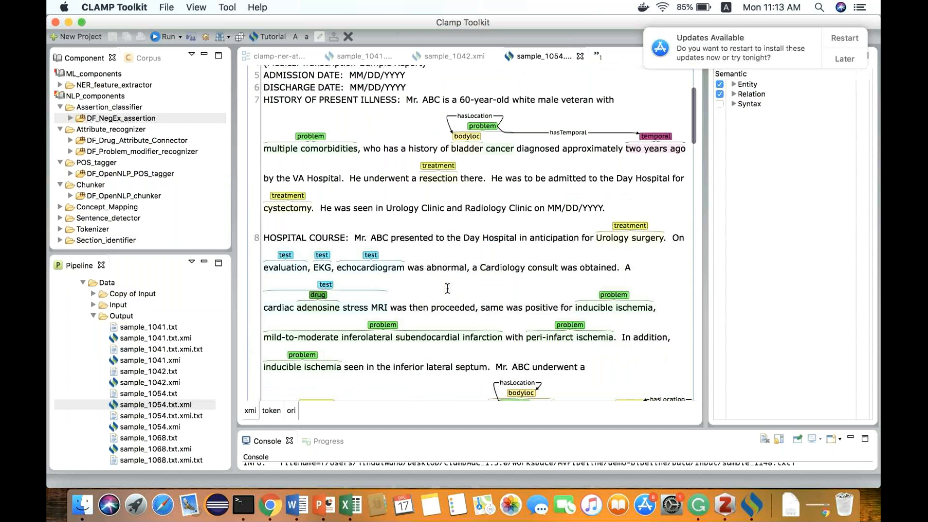
scroll(447, 289, down, 10)
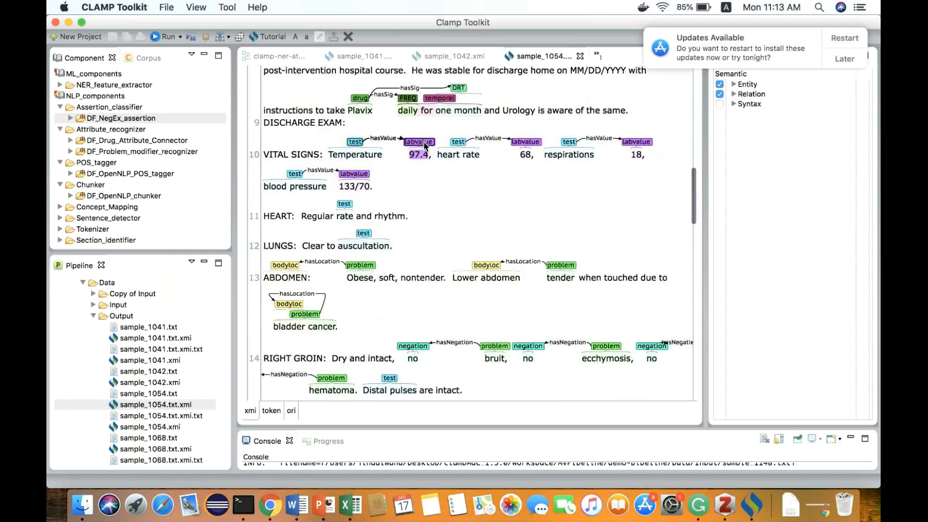
mouse_move(423, 141)
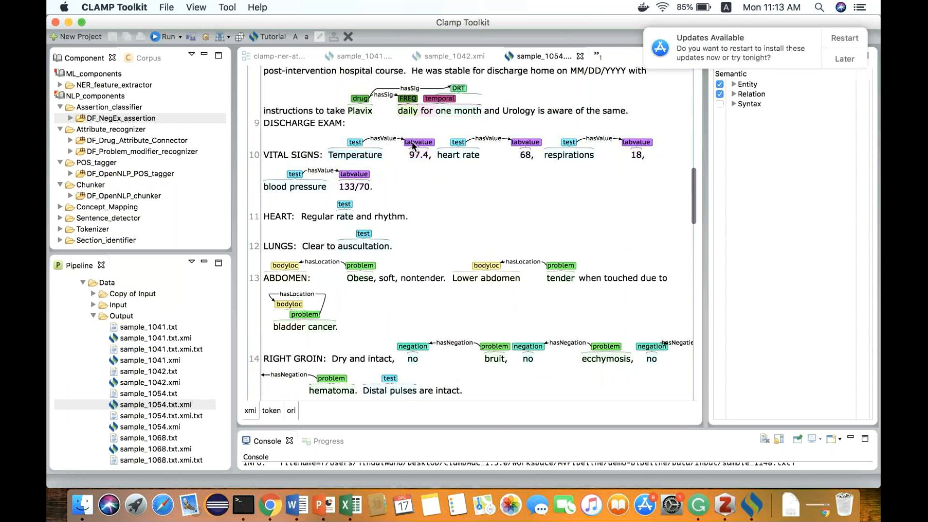
scroll(434, 202, down, 8)
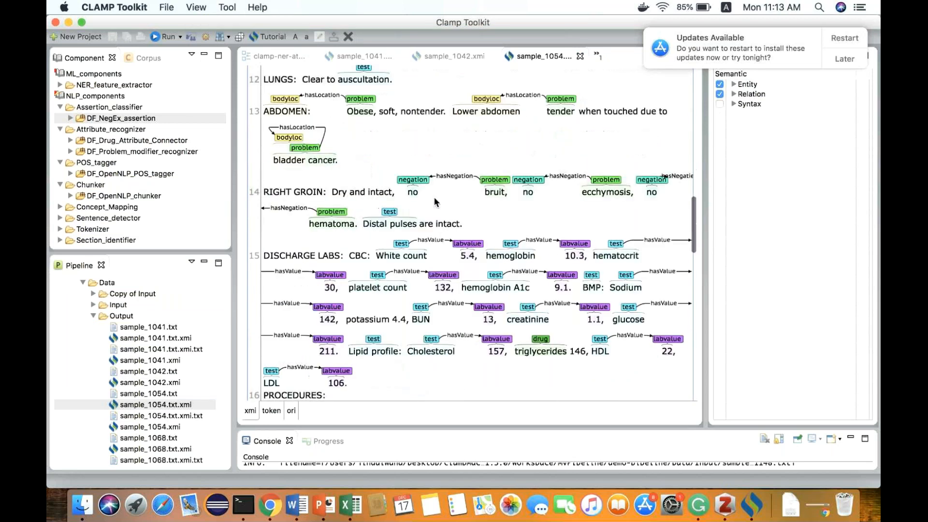
scroll(433, 201, down, 10)
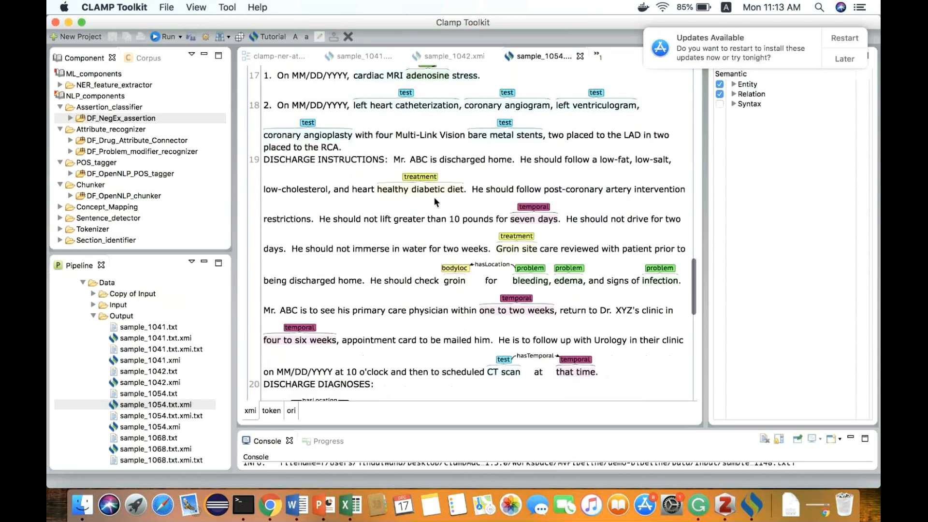
scroll(433, 196, up, 4)
scroll(434, 197, down, 3)
scroll(434, 202, down, 5)
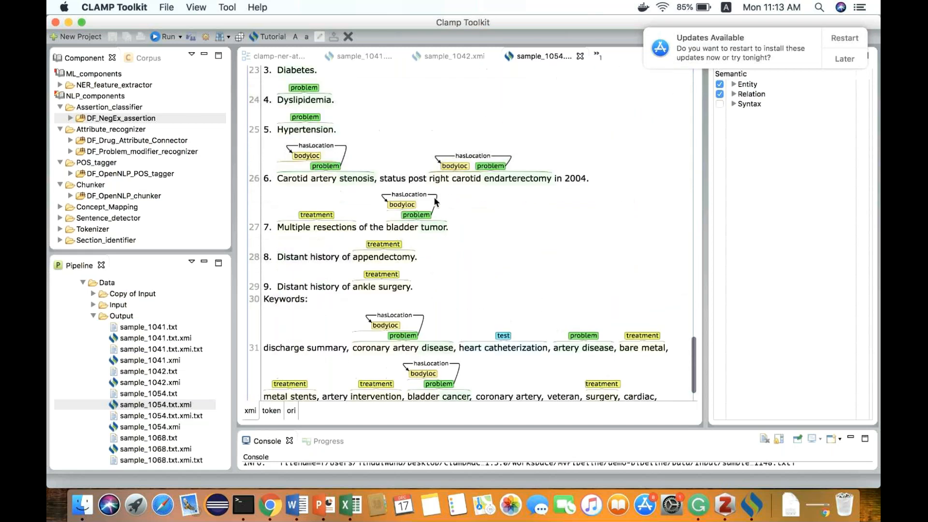
scroll(436, 202, down, 2)
scroll(434, 200, up, 10)
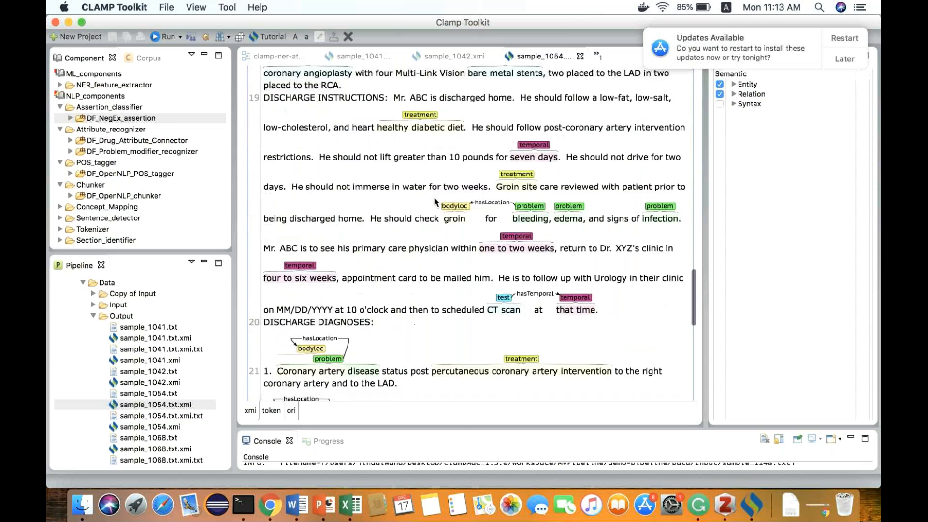
scroll(434, 201, up, 5)
scroll(436, 202, up, 5)
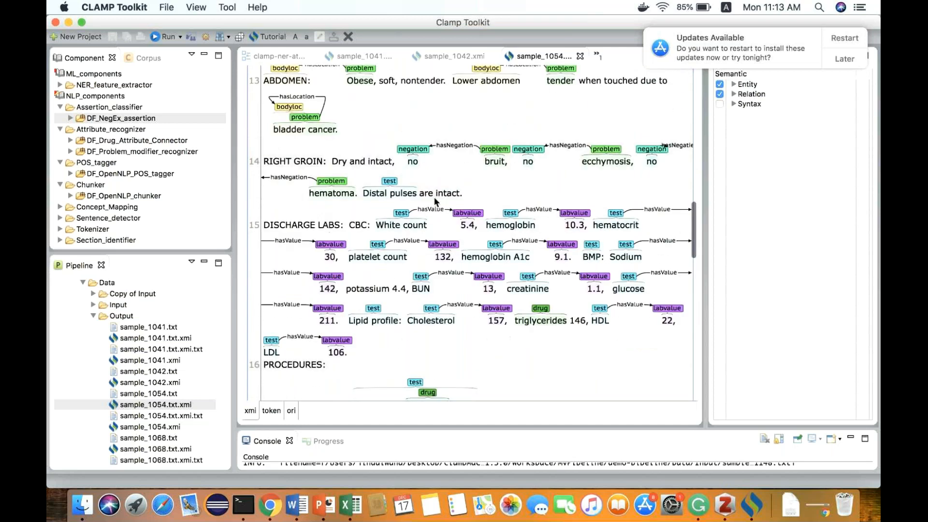
scroll(434, 196, up, 3)
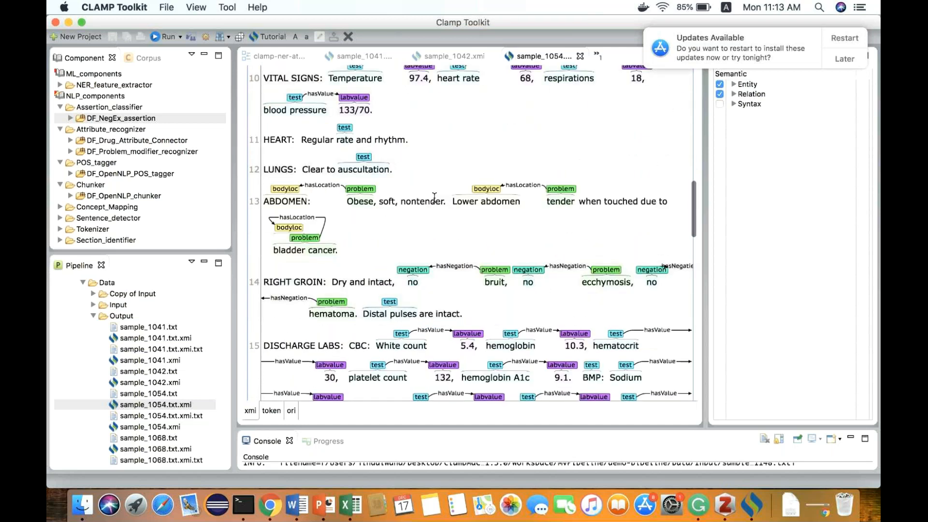
scroll(434, 197, up, 3)
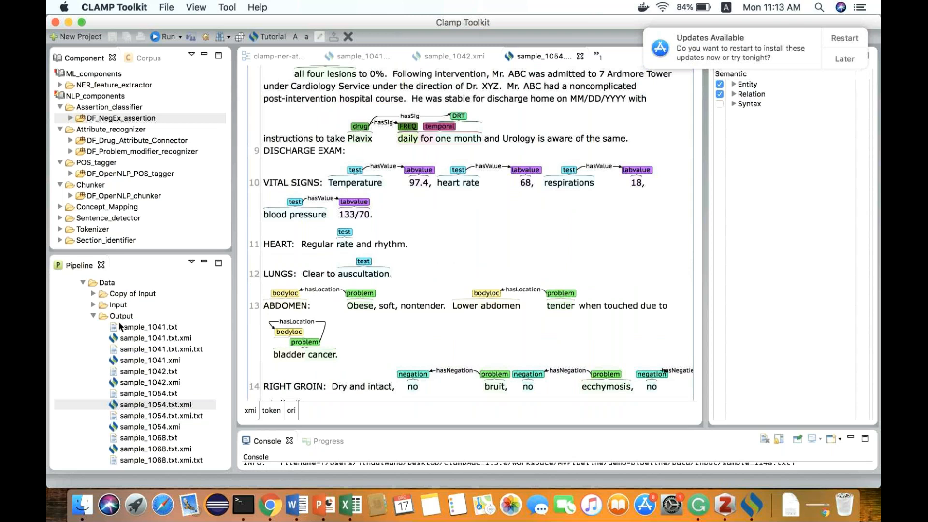
- Collapse the clamp-ner and clamp-ner-attribute projects with their open folders, and select PipelineLibrary
click(93, 316)
click(82, 283)
scroll(91, 319, up, 3)
click(72, 292)
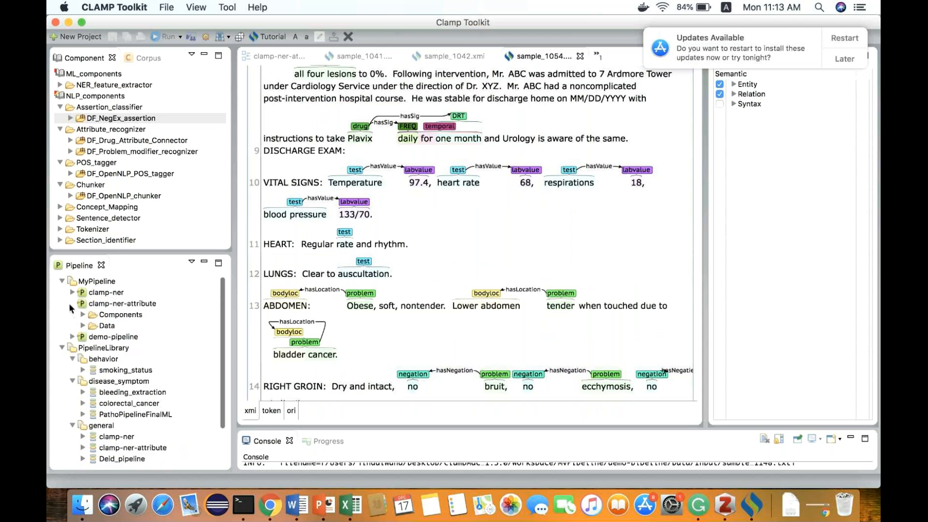
click(71, 303)
click(109, 325)
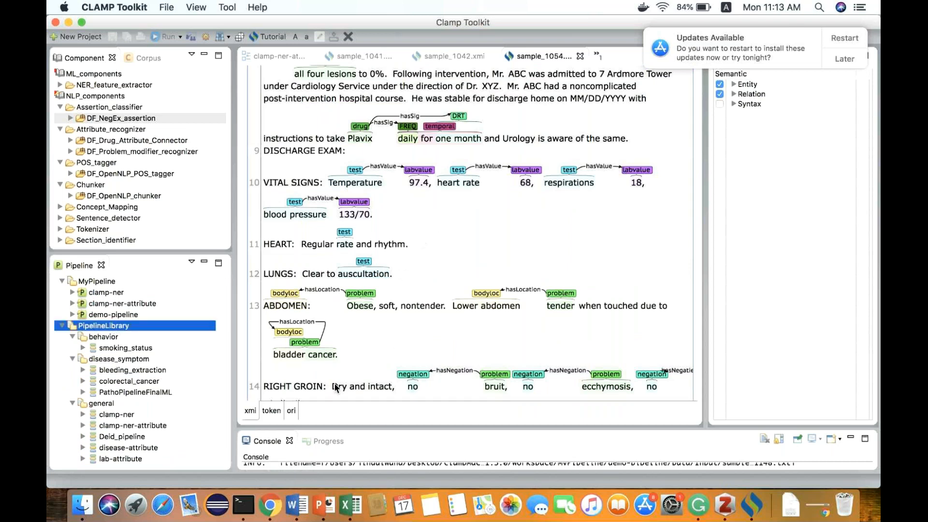
- Switch to the GoToMeeting session in Chrome, check its chat and participant list, and return to CLAMP
click(270, 505)
click(646, 318)
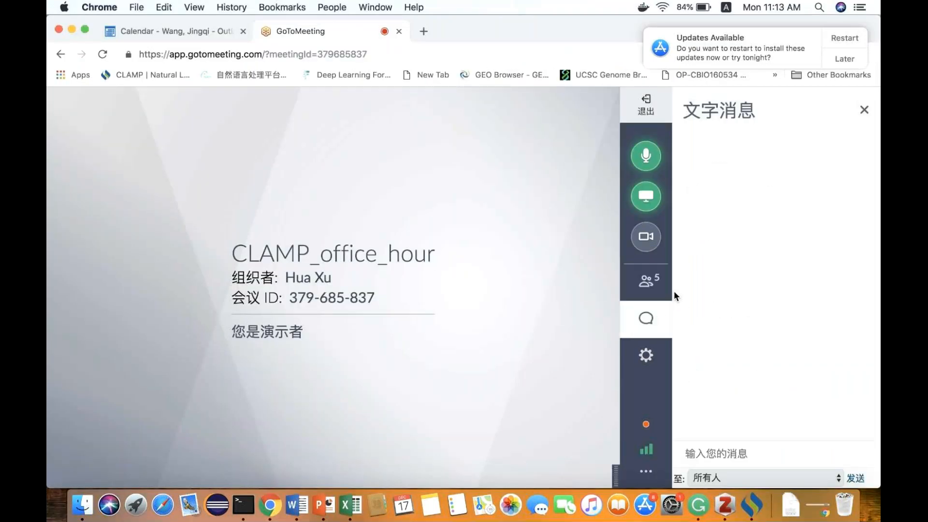
click(648, 280)
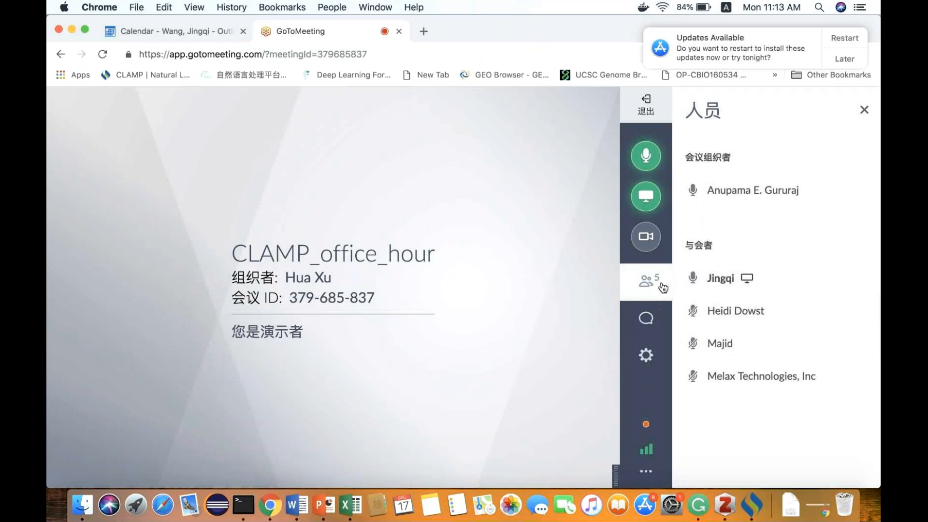
key(ctrl+Right)
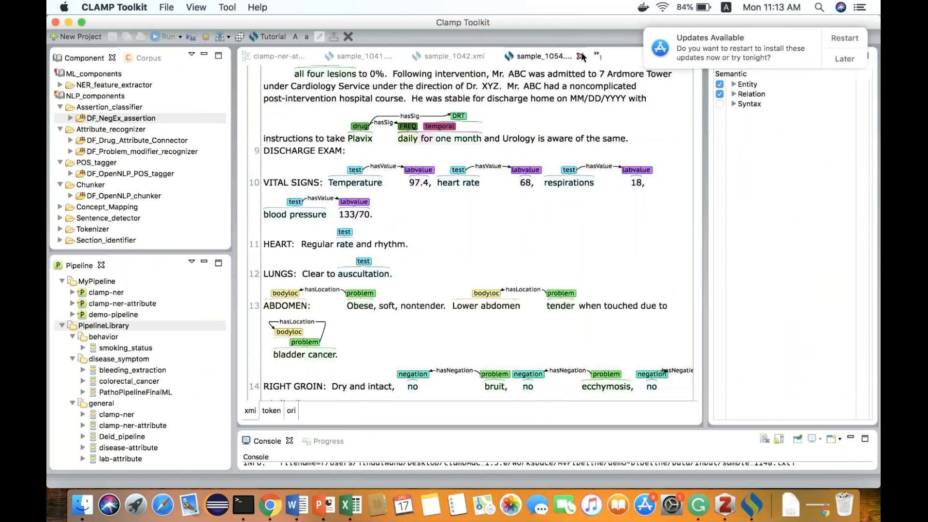
- Close the open sample result files and collapse the behavior, disease_symptom and general folders of PipelineLibrary
click(581, 57)
click(562, 56)
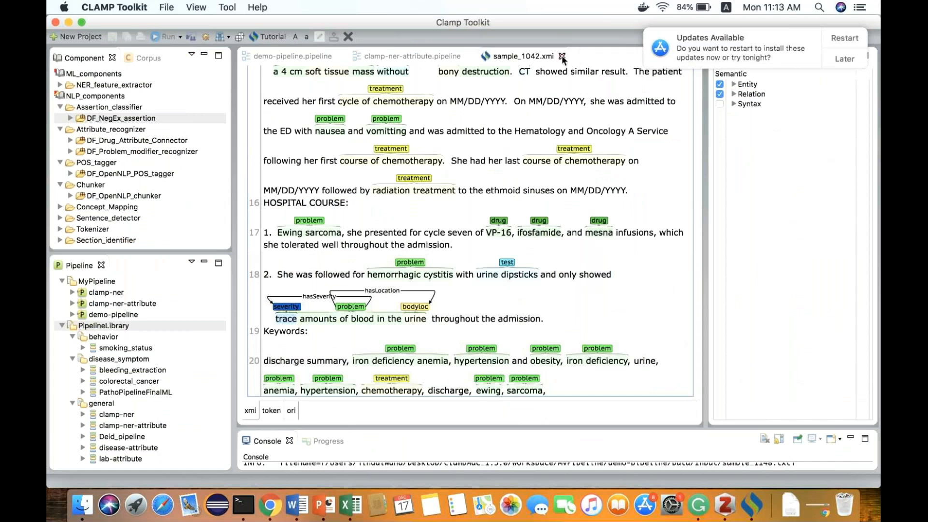
click(561, 57)
click(73, 337)
click(72, 348)
click(73, 359)
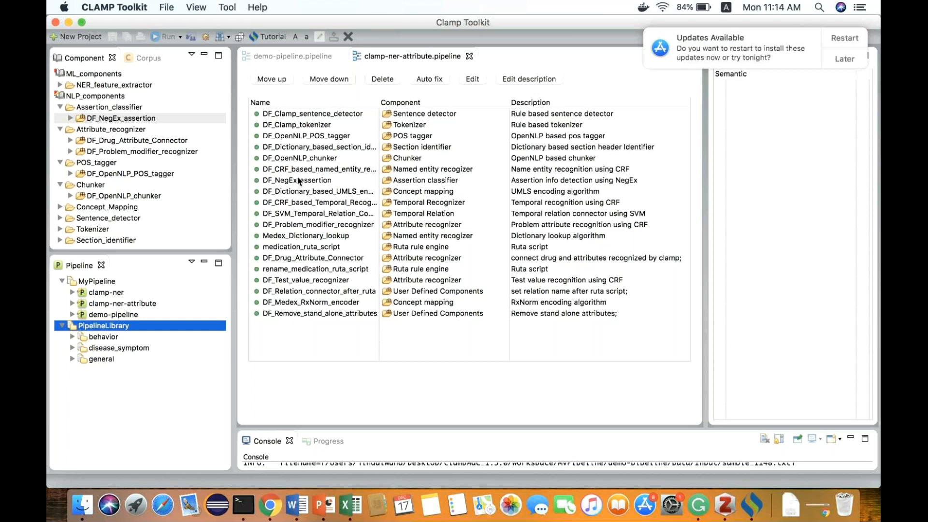
- Open the configuration of the dictionary-based section identifier, and return to its entry in clamp-ner-attribute.pipeline
click(296, 146)
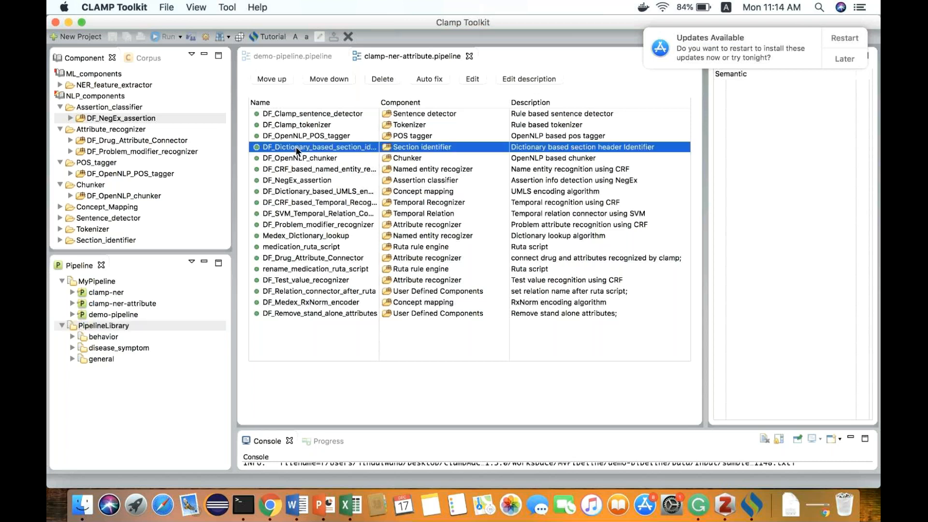
double_click(296, 146)
click(414, 55)
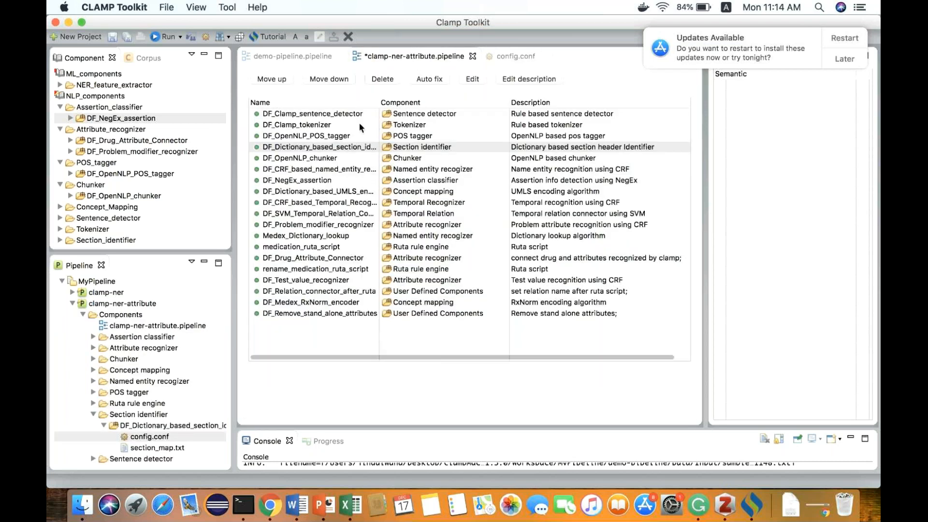
click(317, 147)
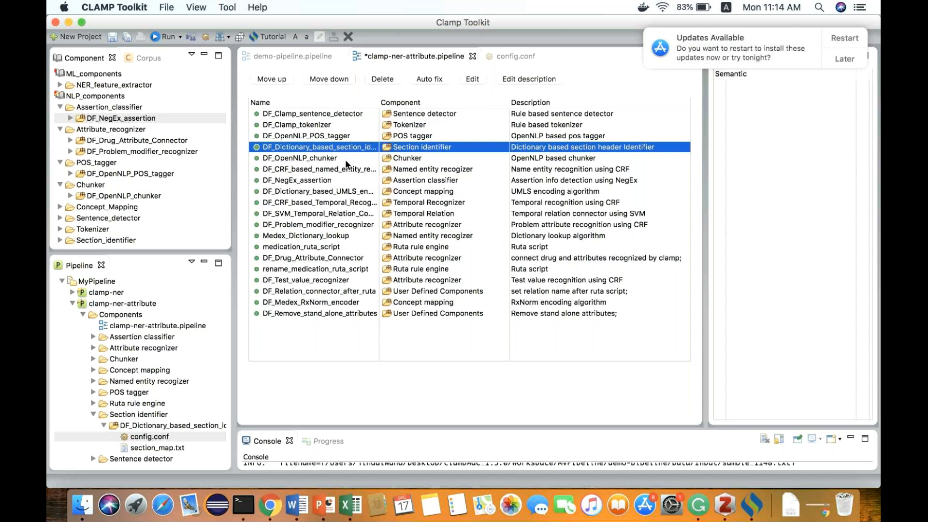
- Import the built-in Deid_pipeline from PipelineLibrary's general folder into MyPipeline and select the imported project
click(76, 304)
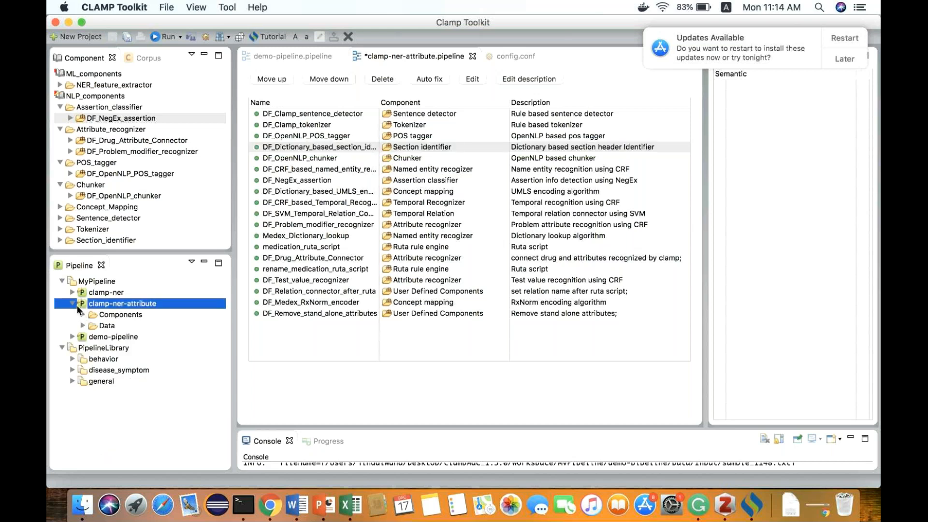
click(73, 303)
click(73, 359)
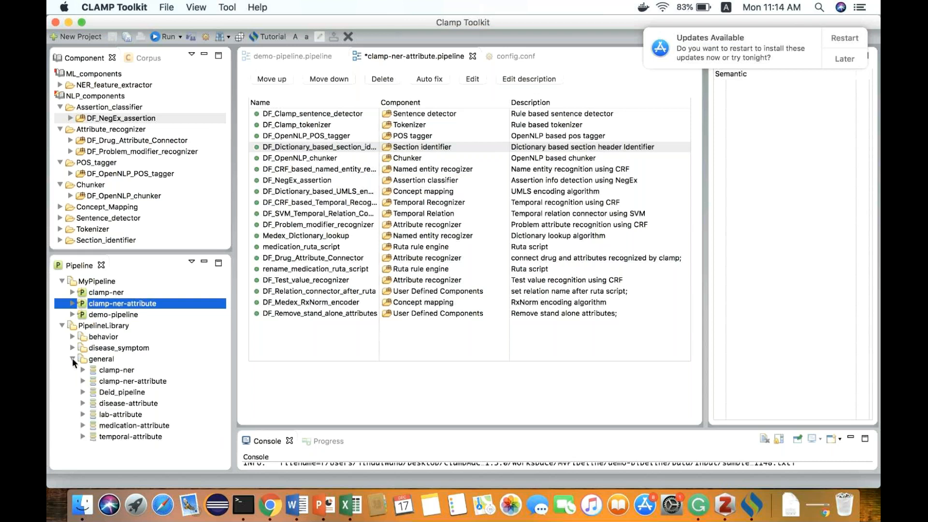
click(107, 382)
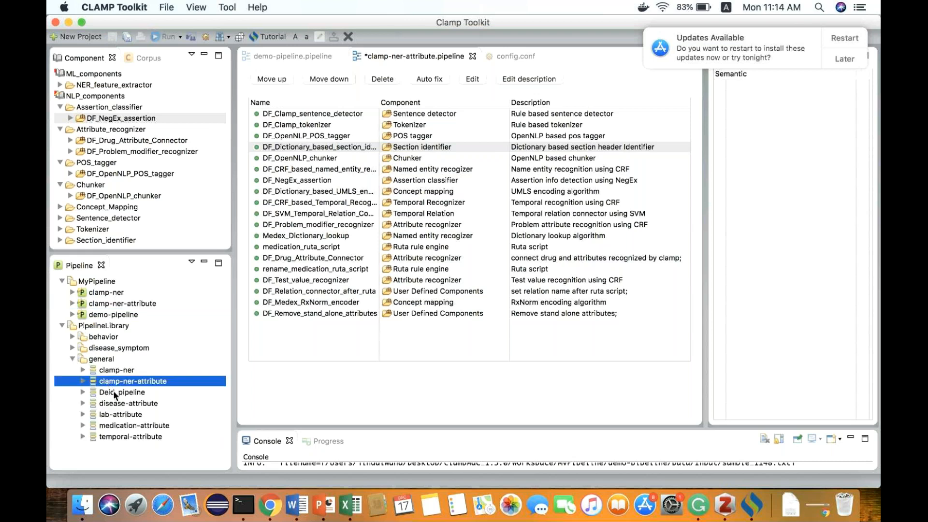
click(110, 392)
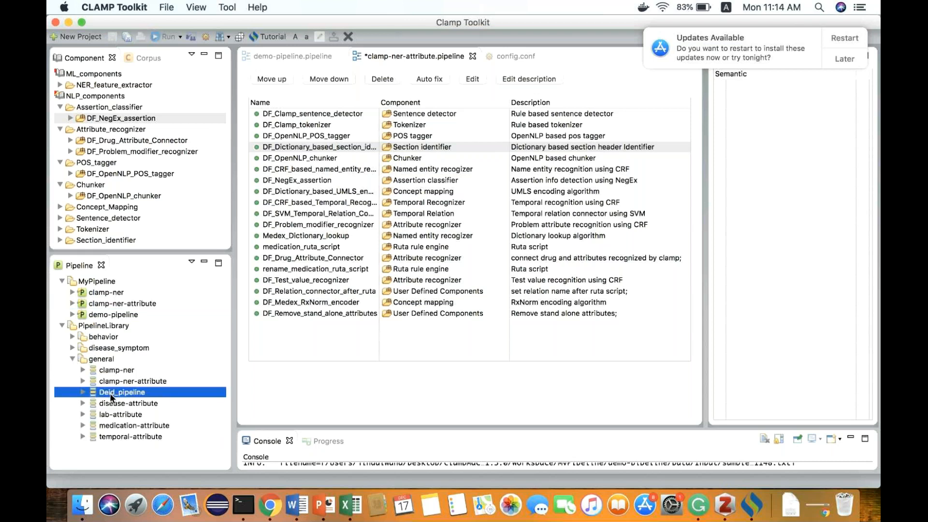
drag(109, 393, 95, 280)
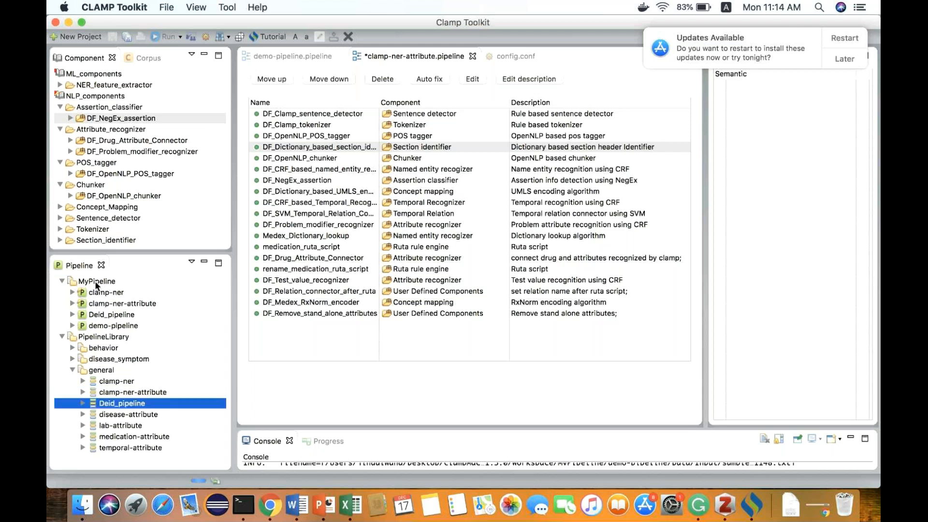
click(97, 317)
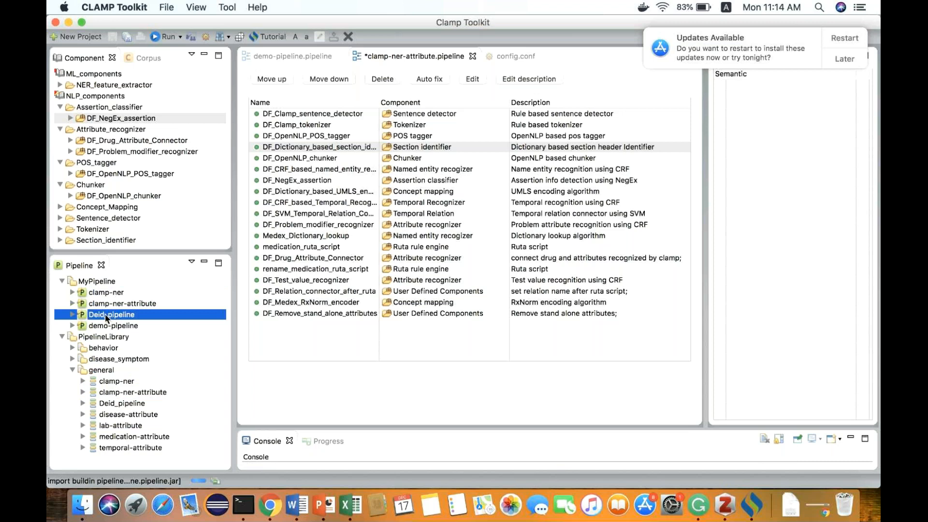
- Try to import the built-in clamp-ner-attribute pipeline into MyPipeline a second time, and cancel the request for a new name
click(127, 393)
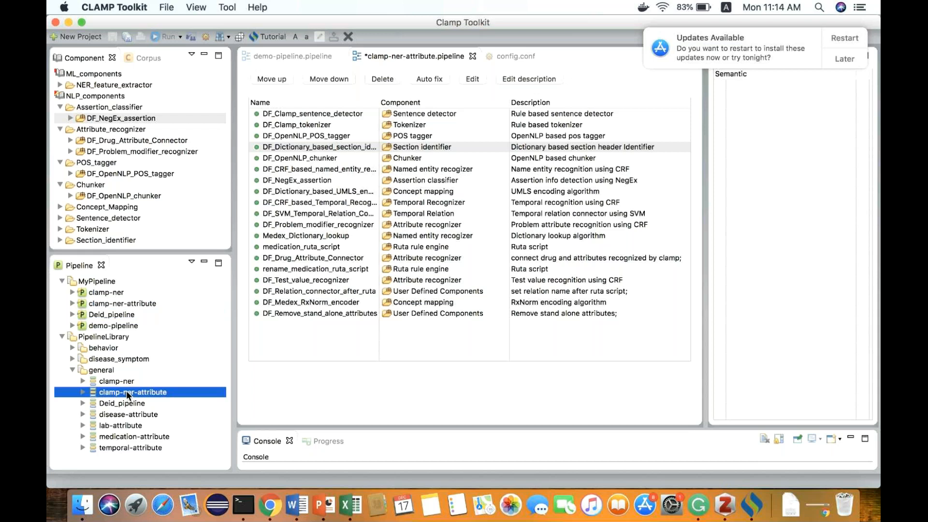
click(110, 304)
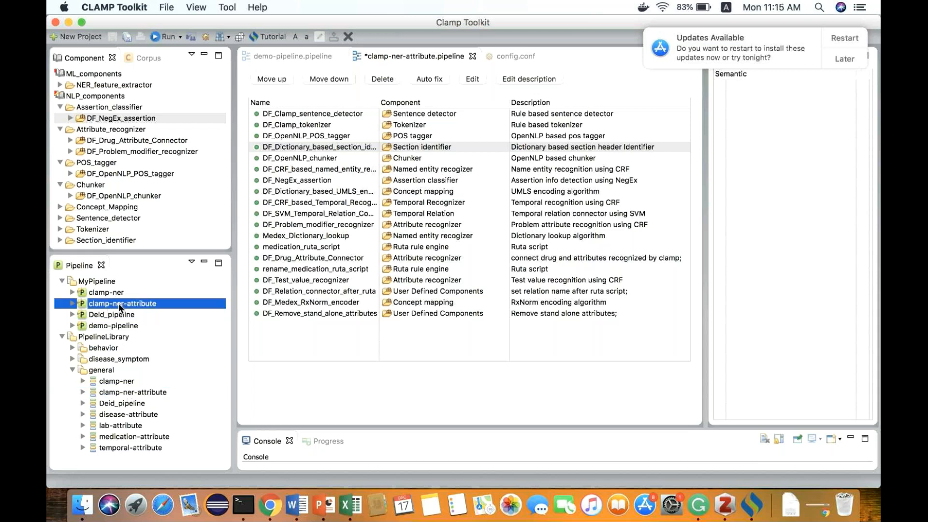
drag(131, 392, 110, 278)
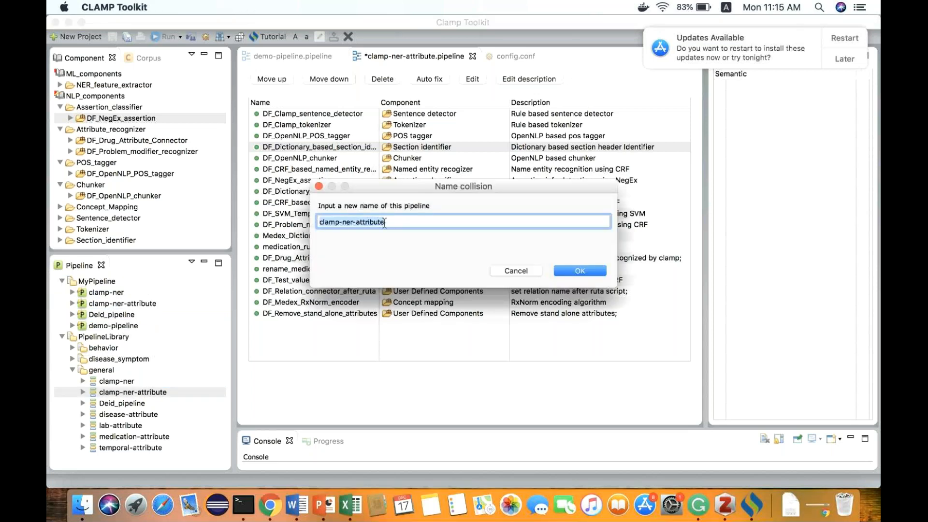
click(513, 271)
click(527, 270)
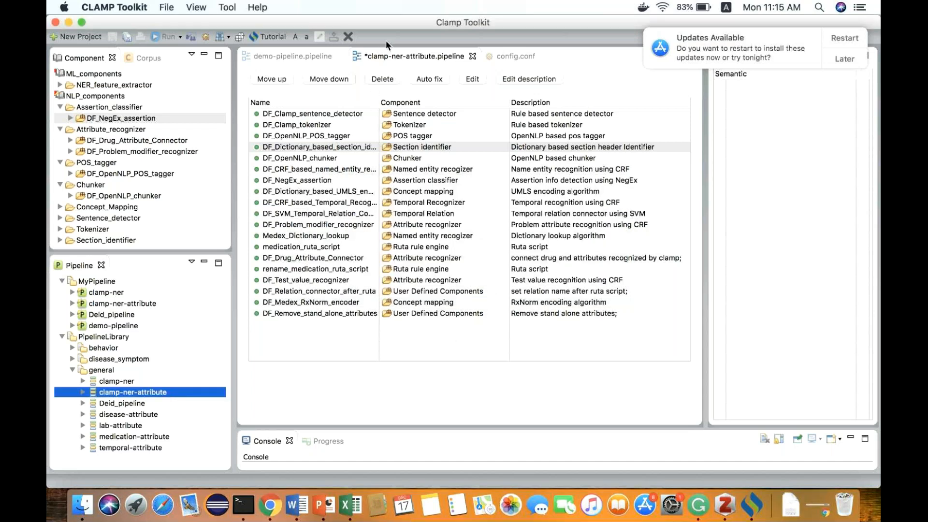
- Save clamp-ner-attribute.pipeline and open the configuration of its dictionary-based section identifier
click(387, 56)
key(super+s)
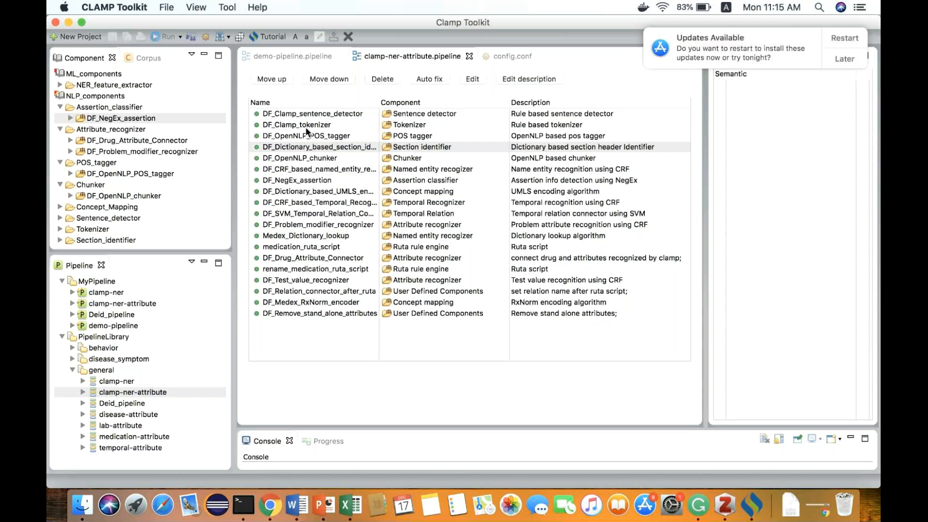
click(322, 149)
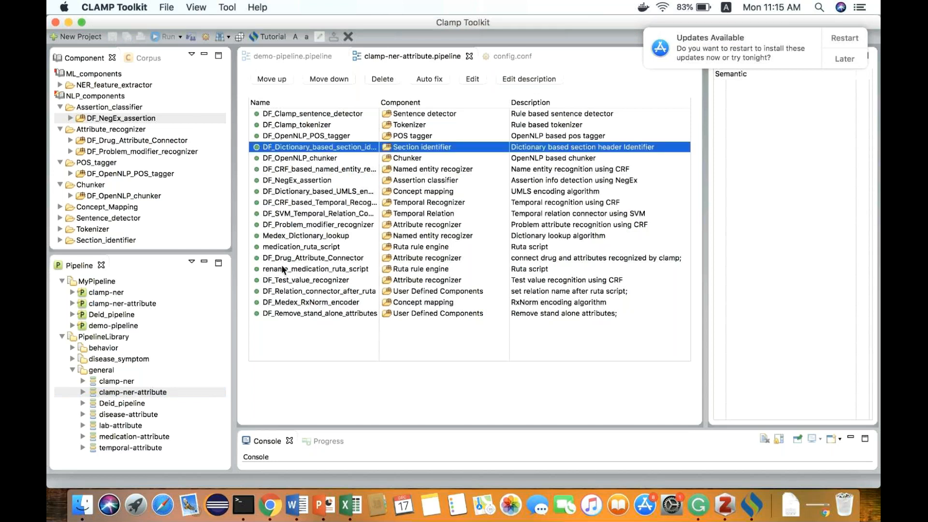
double_click(331, 147)
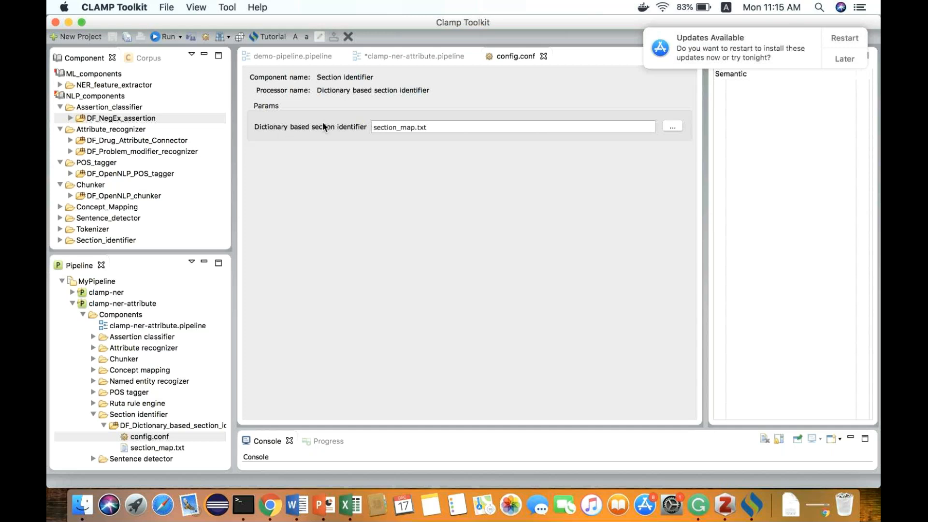
- Open section_map.txt, the dictionary file used by the dictionary-based section identifier in the clamp-ner-attribute project
drag(375, 128, 432, 126)
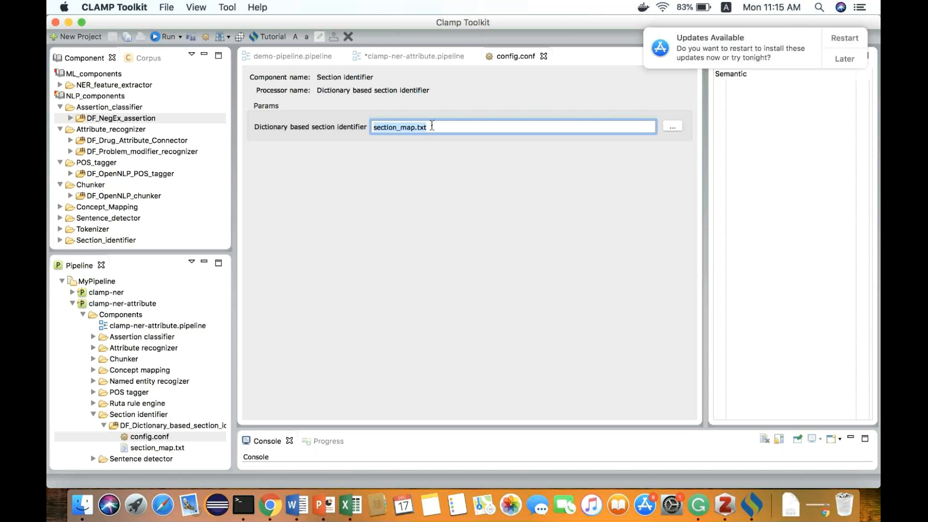
scroll(130, 386, down, 2)
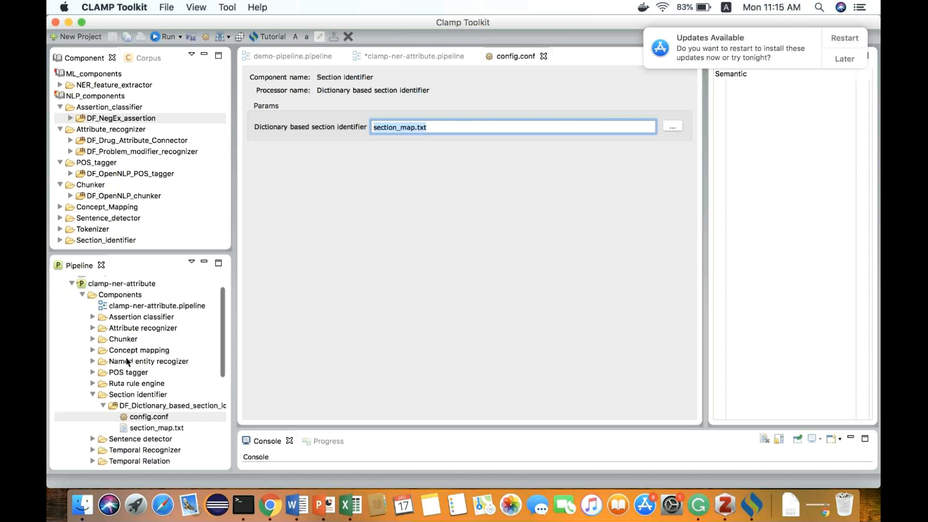
click(128, 404)
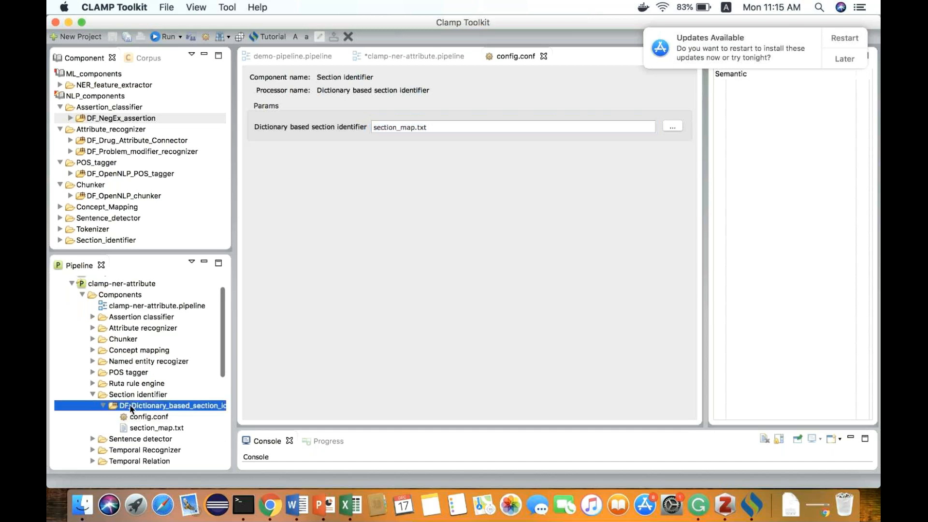
click(144, 428)
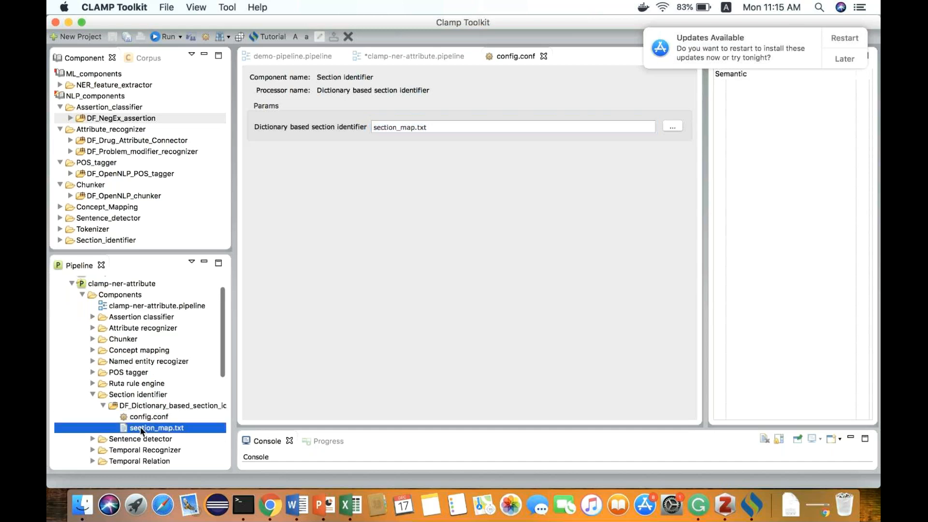
double_click(140, 428)
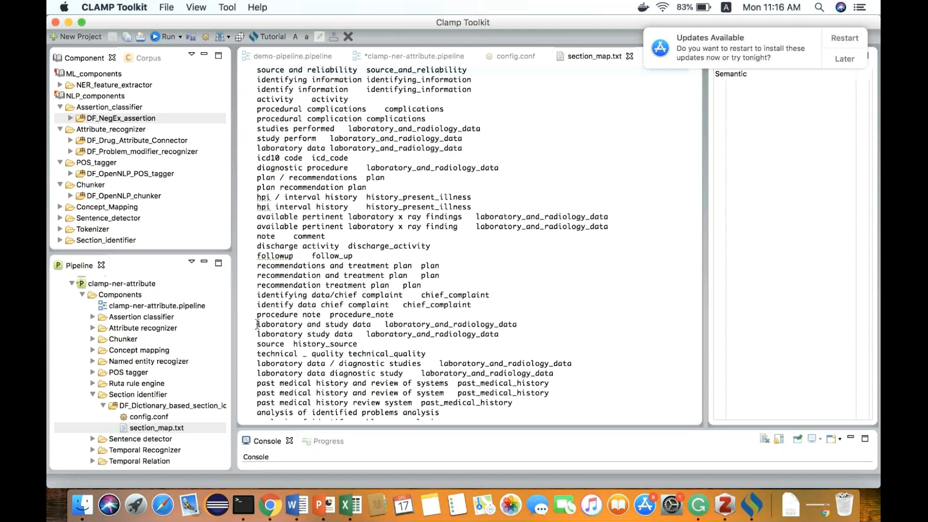
- Examine how section_map.txt maps section header variants, such as the medication headers and the DS abbreviation, to section names
scroll(388, 207, down, 5)
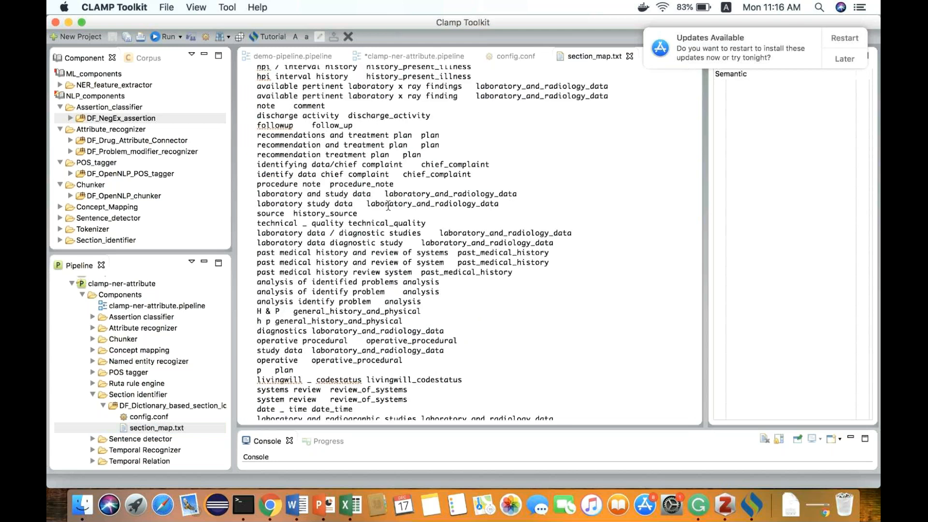
scroll(388, 206, down, 10)
scroll(388, 206, down, 6)
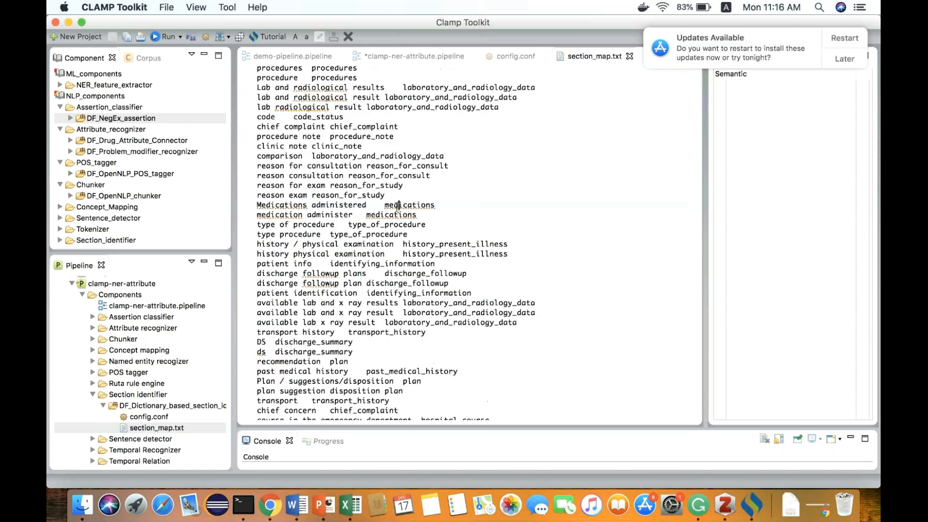
double_click(398, 206)
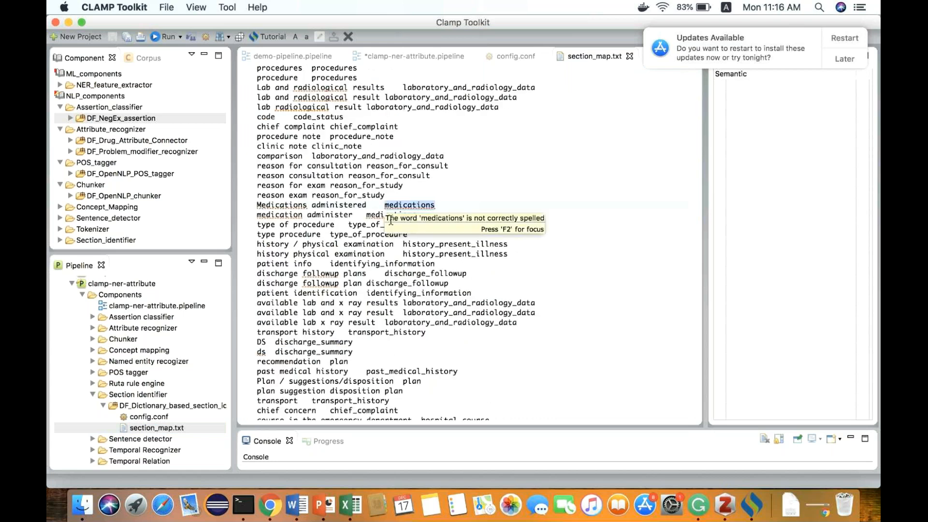
double_click(391, 216)
scroll(373, 245, down, 4)
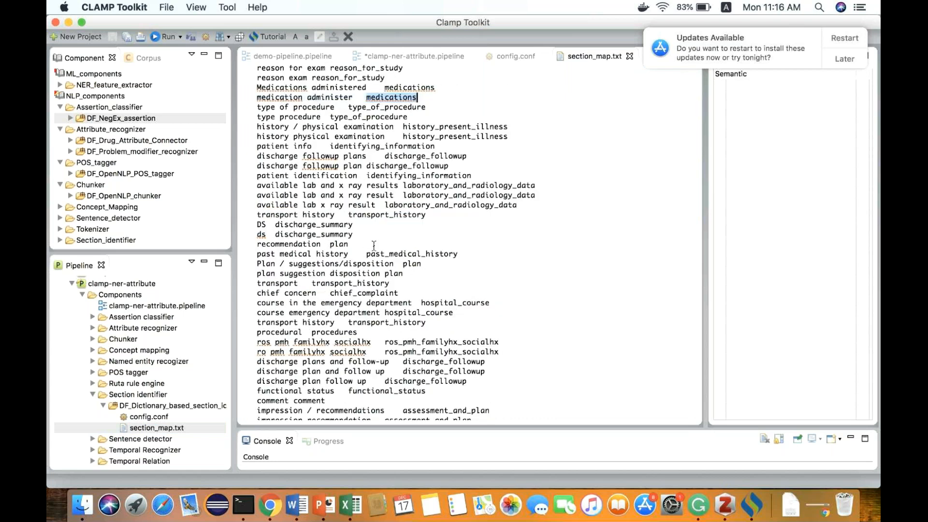
scroll(374, 245, down, 3)
drag(266, 140, 256, 143)
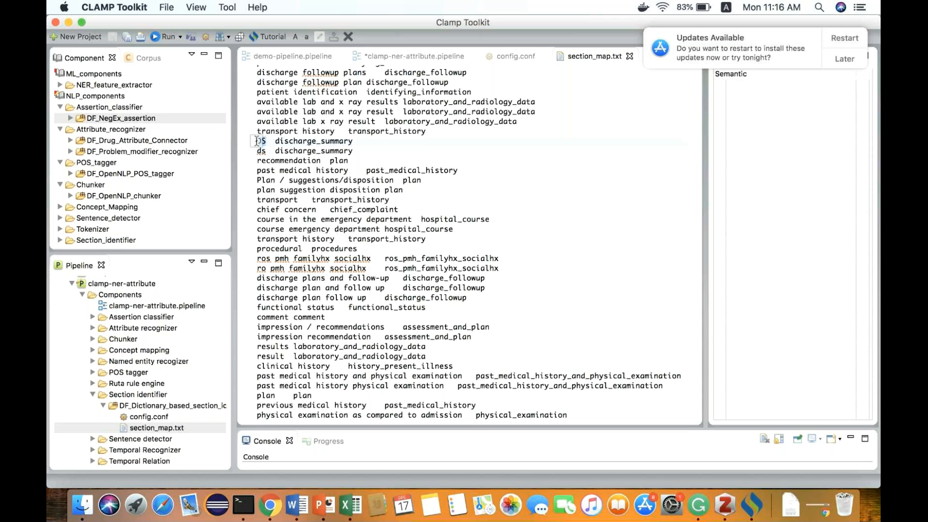
click(257, 141)
double_click(305, 140)
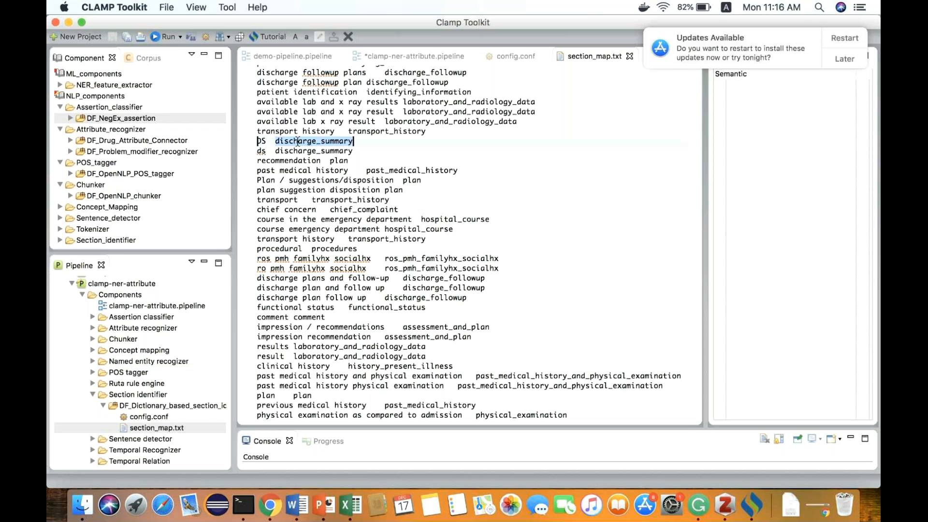
scroll(327, 193, down, 3)
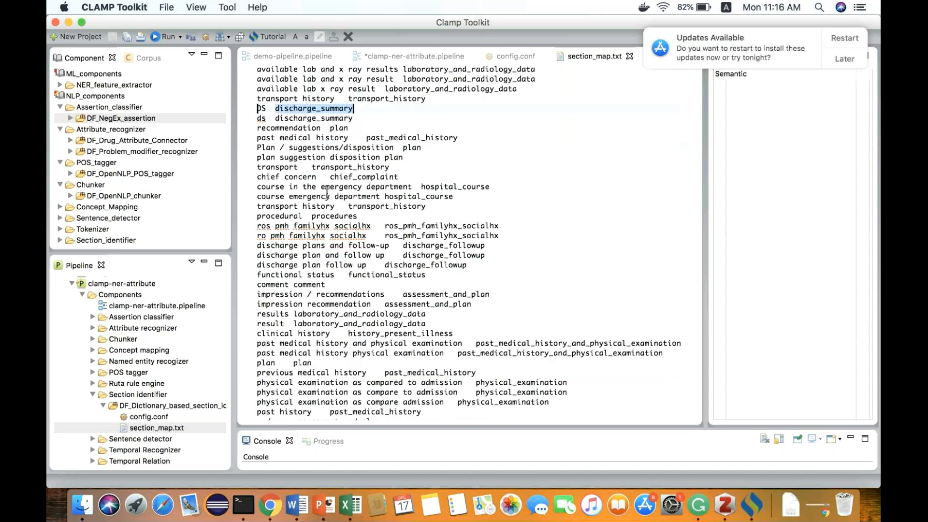
scroll(327, 193, down, 15)
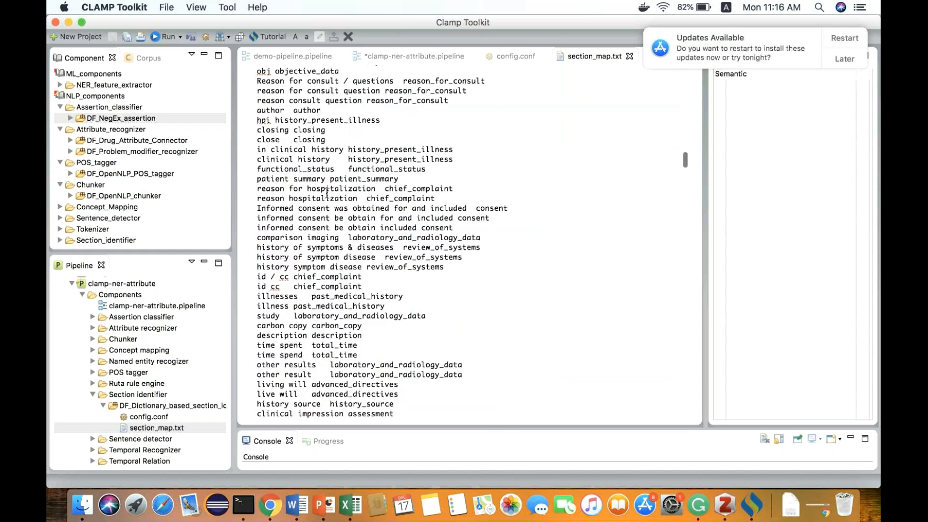
scroll(328, 193, down, 11)
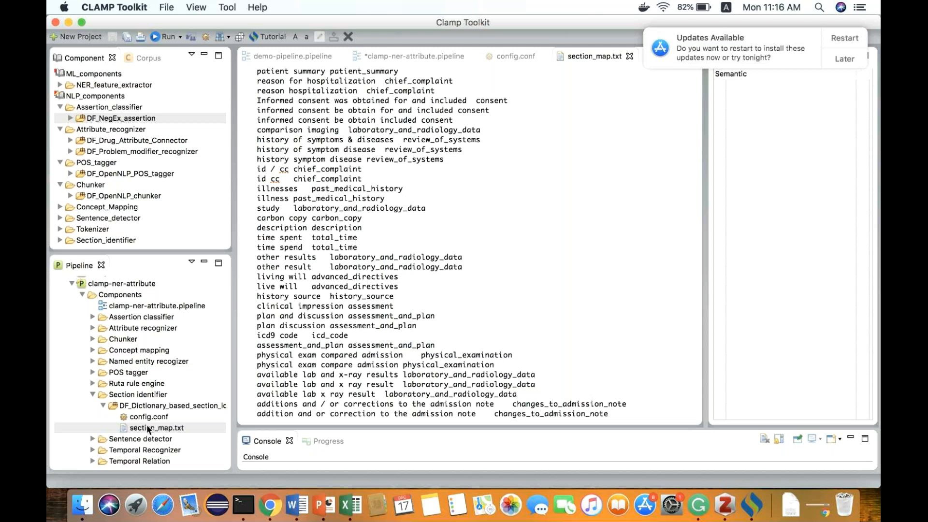
scroll(355, 310, down, 1)
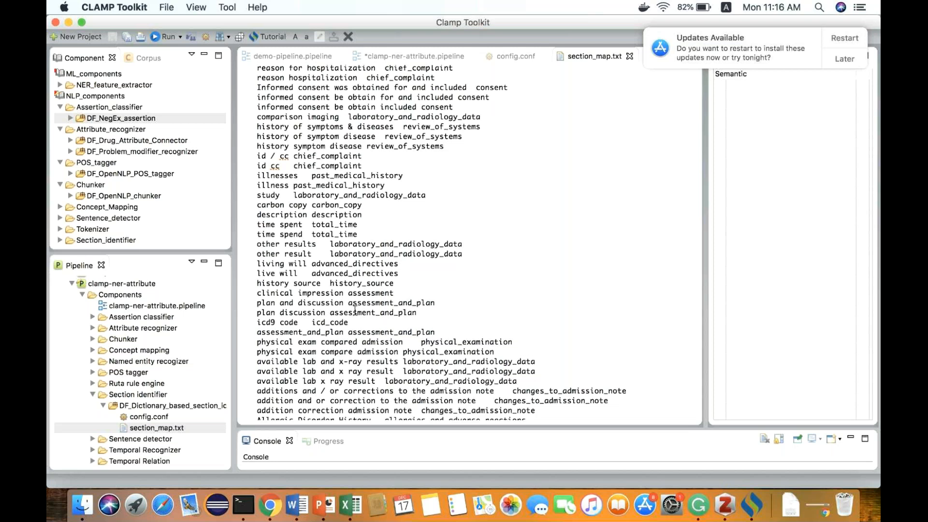
- Close section_map.txt and the section identifier configuration, and save clamp-ner-attribute.pipeline
key(super+w)
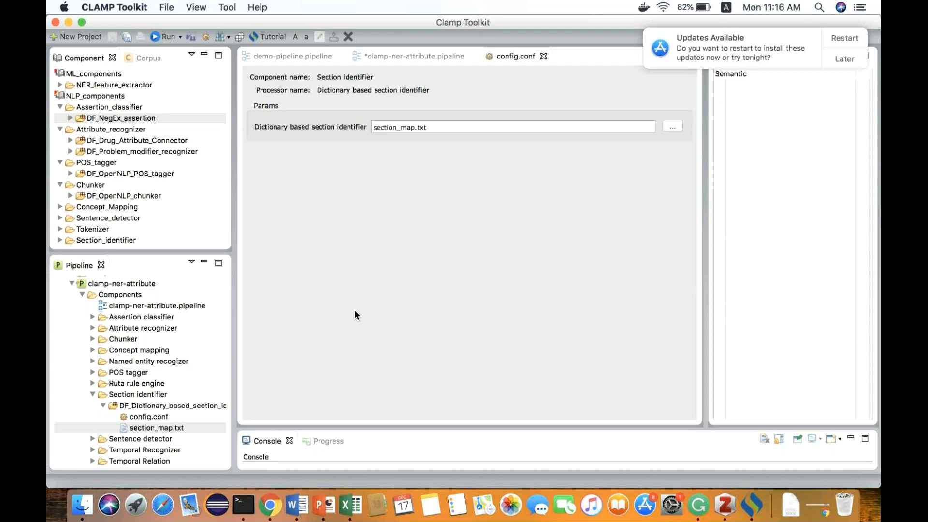
key(super+w)
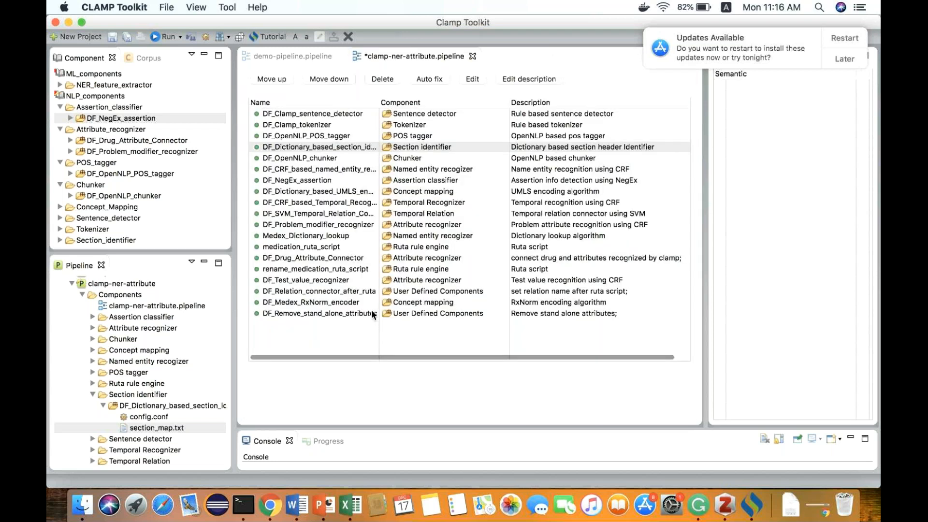
key(super+s)
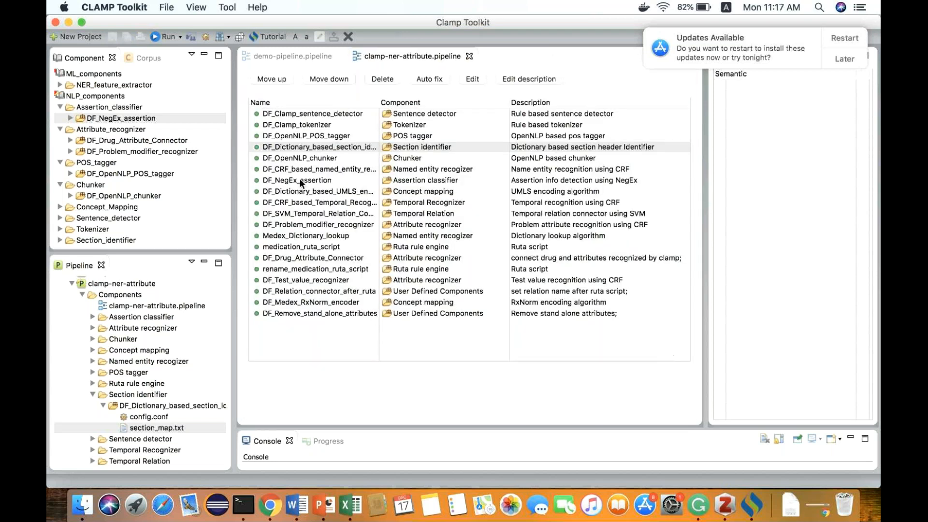
- Open the DF_NegEx_assertion configuration and its defaultNegexDict.txt dictionary, and close the configuration so the dictionary stays open
double_click(300, 180)
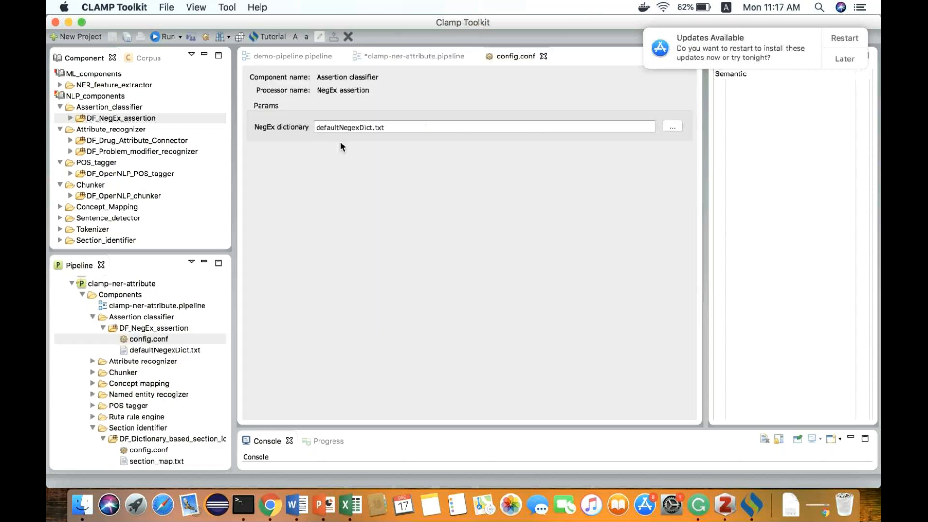
click(170, 351)
double_click(170, 353)
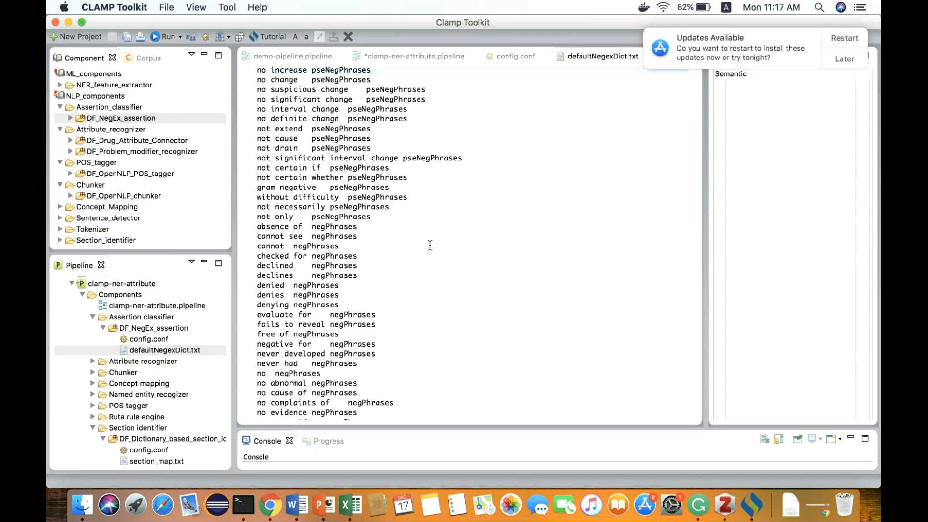
scroll(430, 246, down, 2)
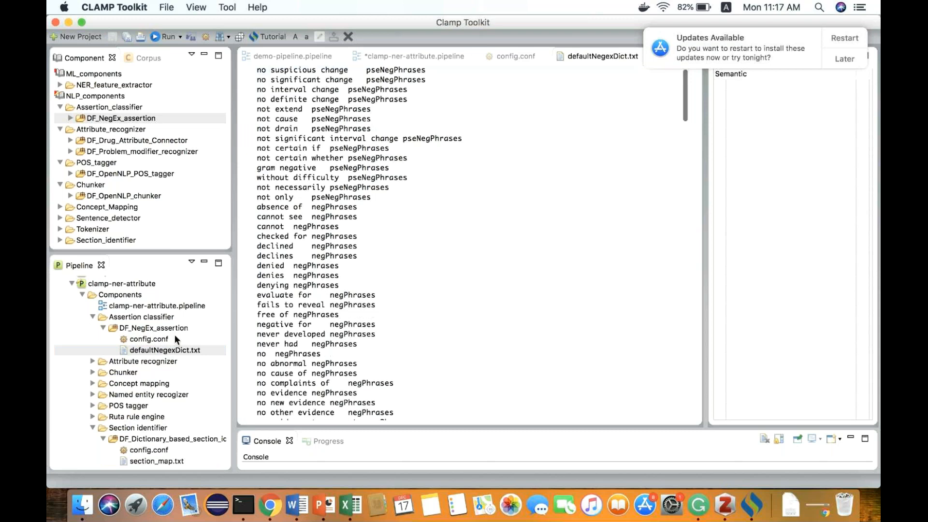
double_click(175, 338)
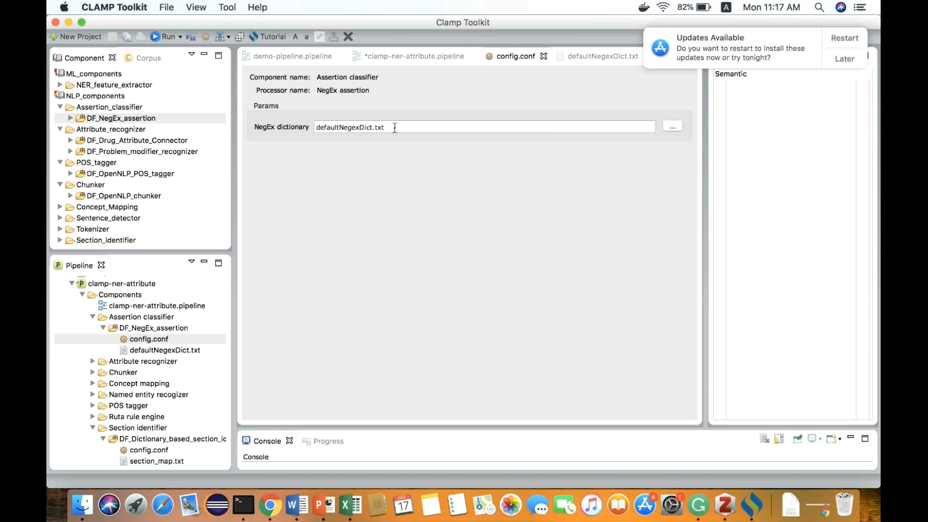
key(super+w)
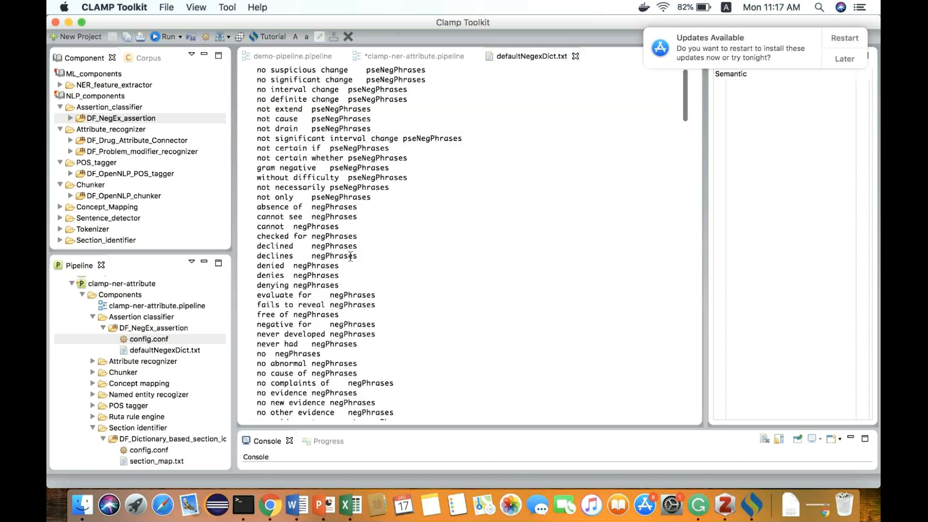
- Examine the negPhrases entries in defaultNegexDict.txt, such as "denied" and "denies"
scroll(350, 256, down, 2)
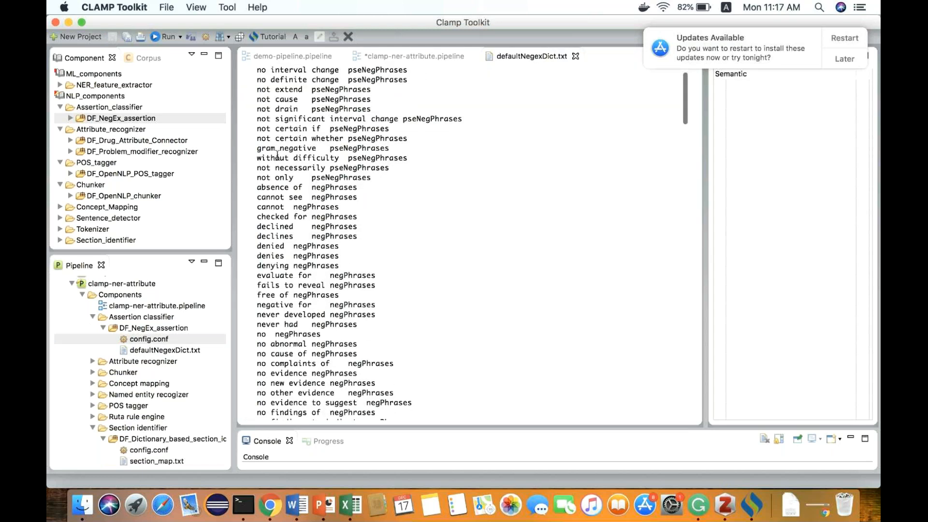
scroll(278, 250, down, 3)
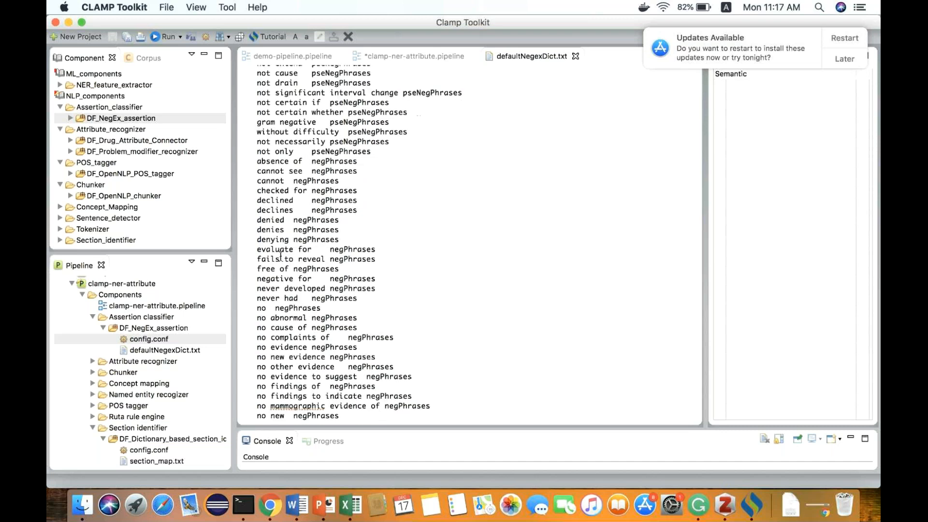
scroll(280, 255, down, 8)
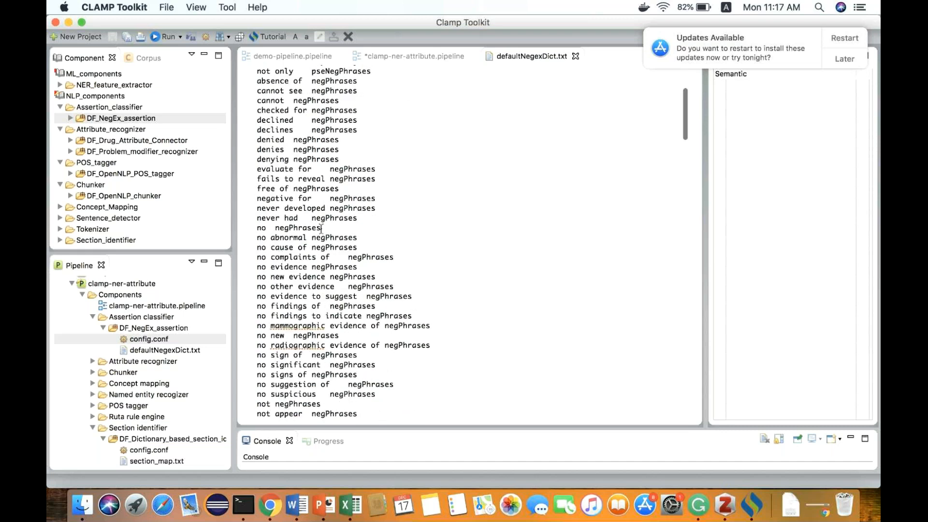
click(293, 141)
drag(294, 140, 345, 140)
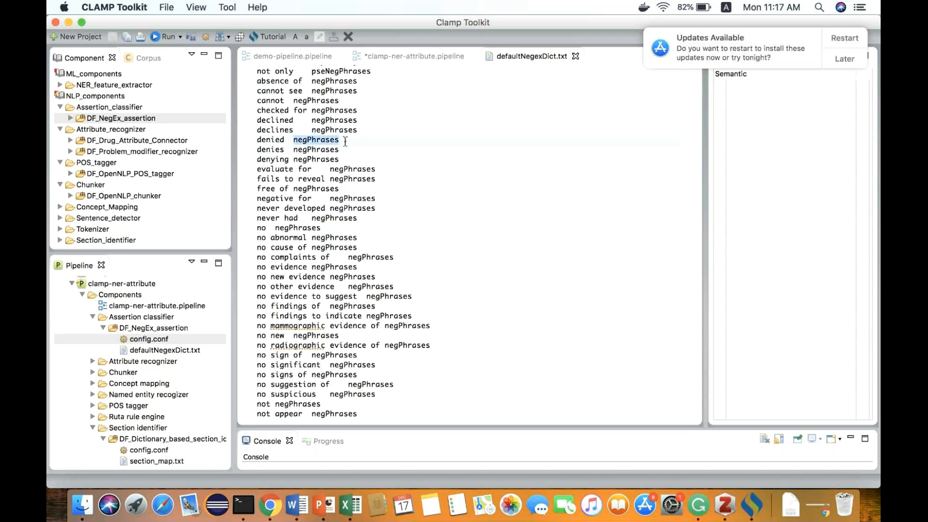
double_click(270, 150)
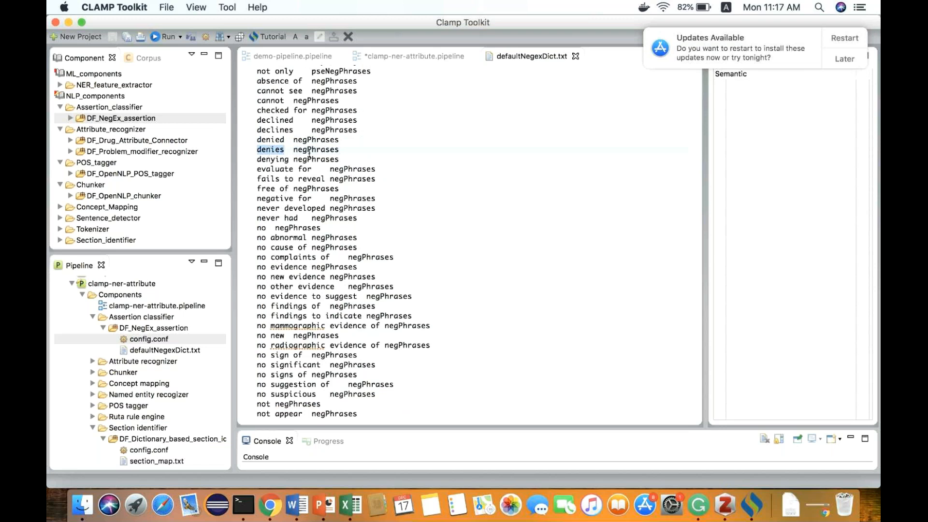
- Review the postNegPhrases entries such as "unlikely" and the conjunctions in defaultNegexDict.txt, and return to the pseNegPhrases at its beginning
scroll(309, 154, down, 2)
scroll(324, 179, down, 15)
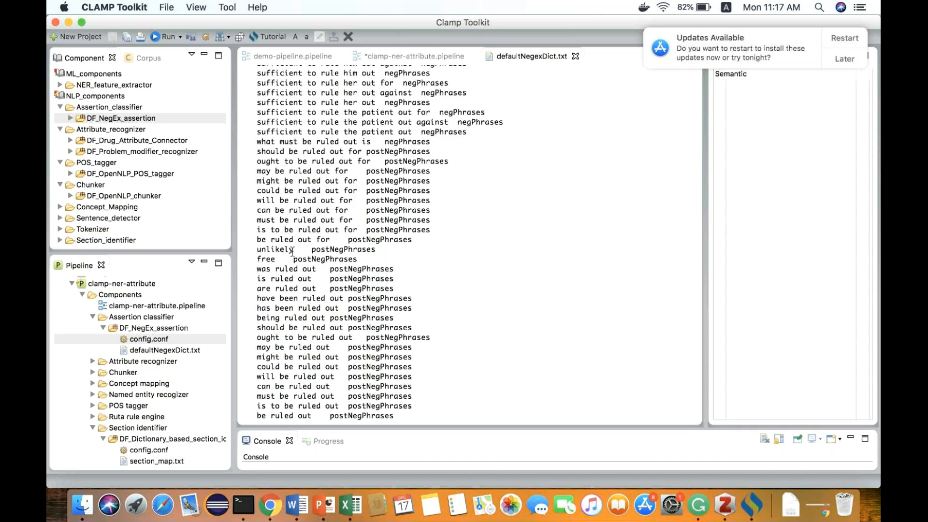
double_click(259, 249)
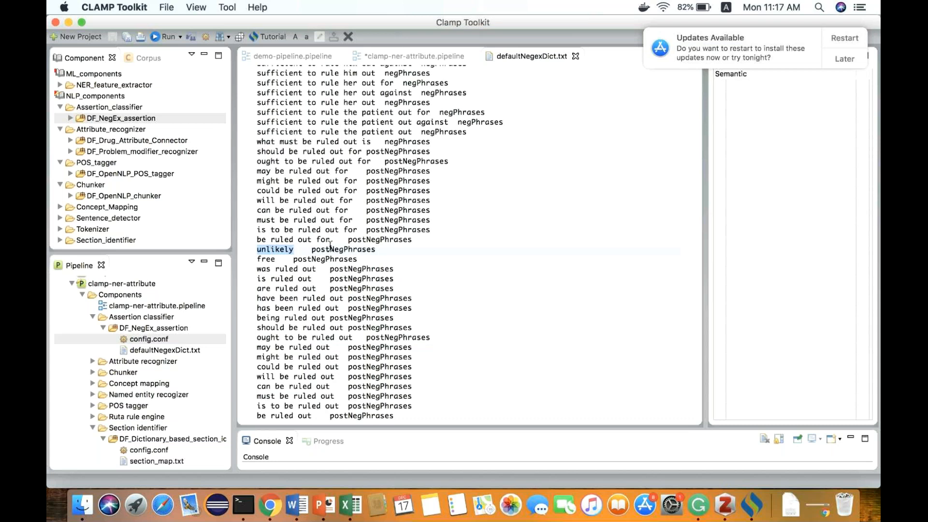
scroll(330, 246, down, 8)
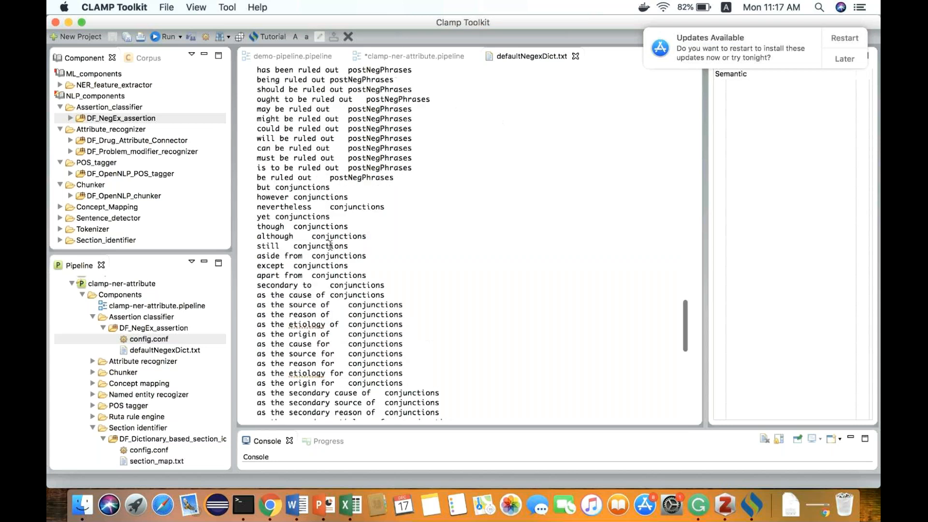
scroll(330, 247, down, 15)
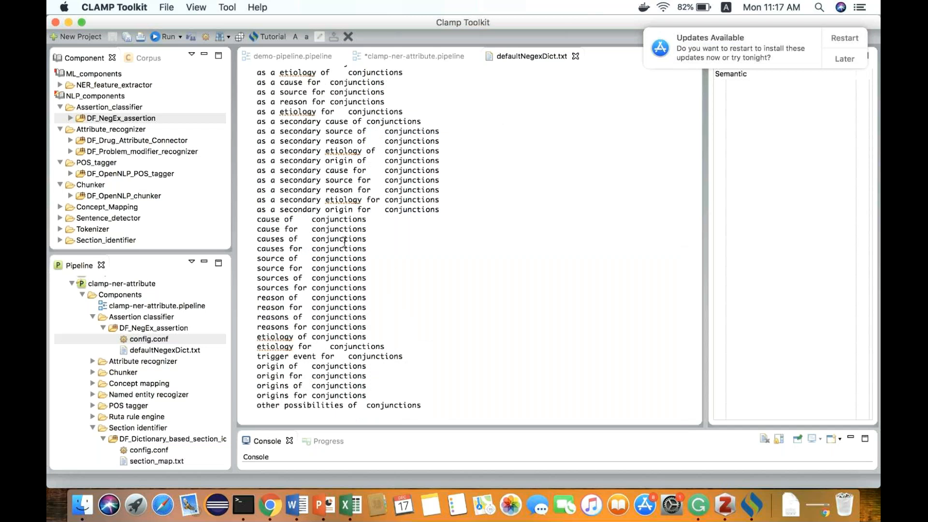
scroll(345, 241, up, 13)
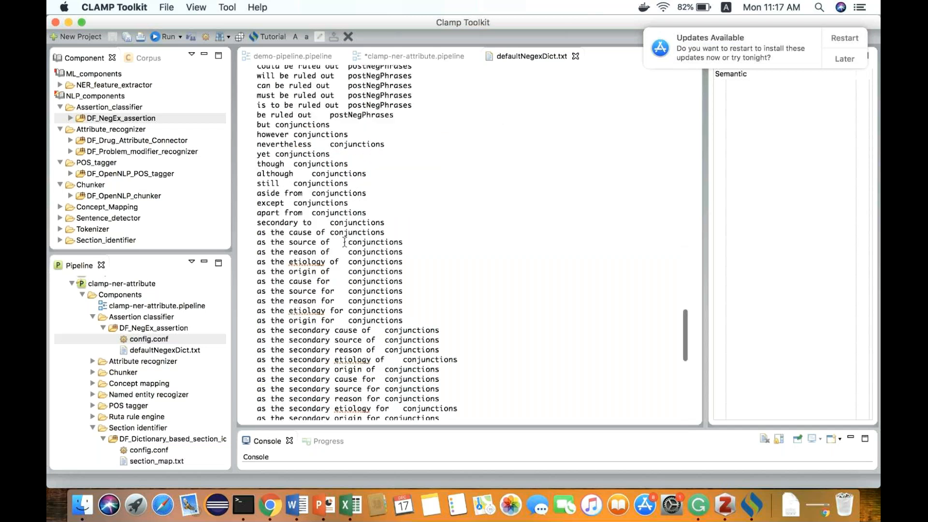
scroll(344, 242, up, 20)
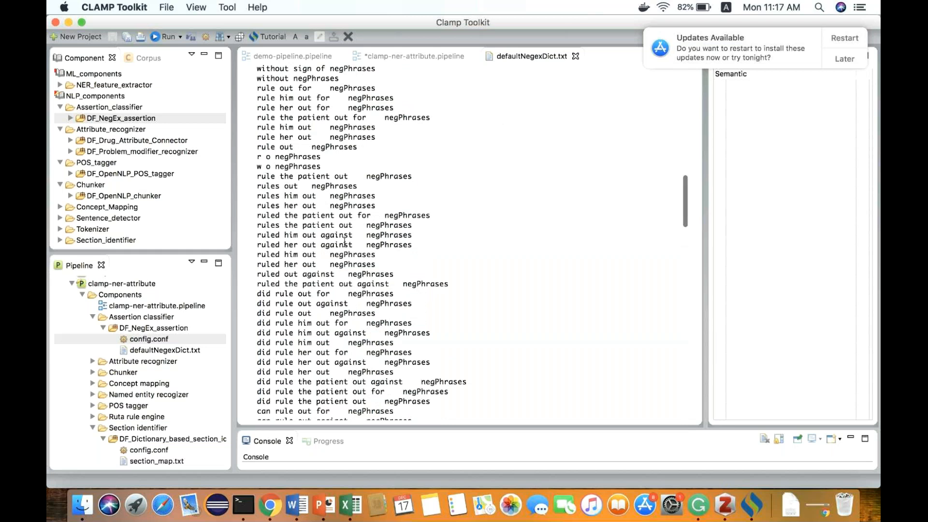
scroll(344, 242, up, 15)
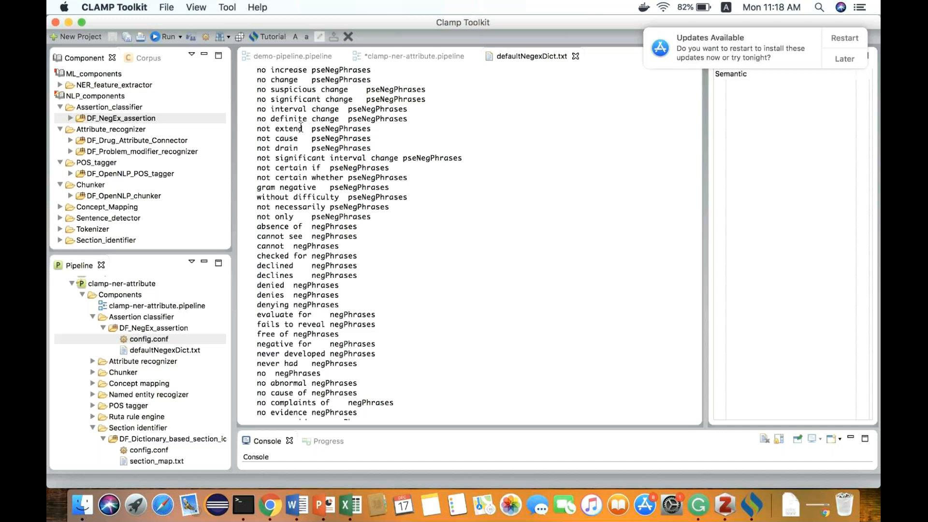
- Check the "not extend" pseNegPhrases entry, close defaultNegexDict.txt, and save clamp-ner-attribute.pipeline
drag(270, 129, 256, 130)
click(303, 162)
click(461, 155)
key(super+w)
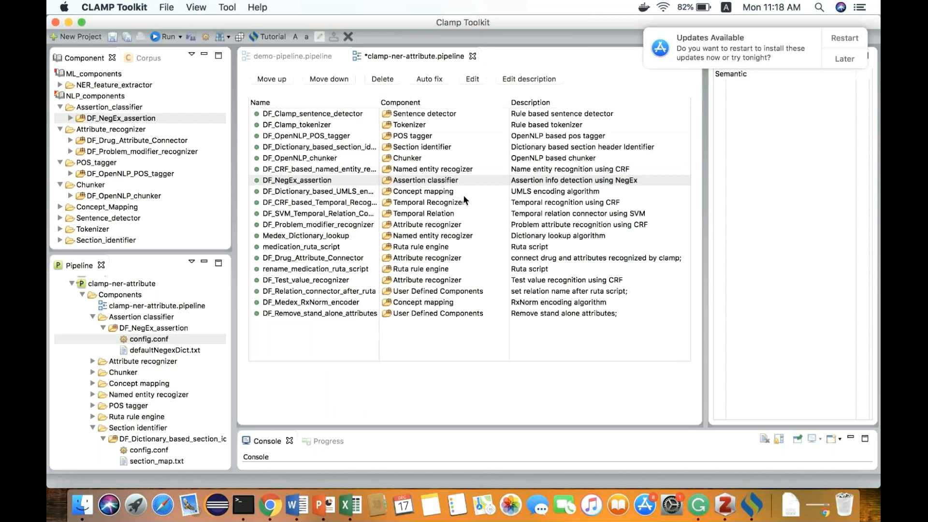
key(super+s)
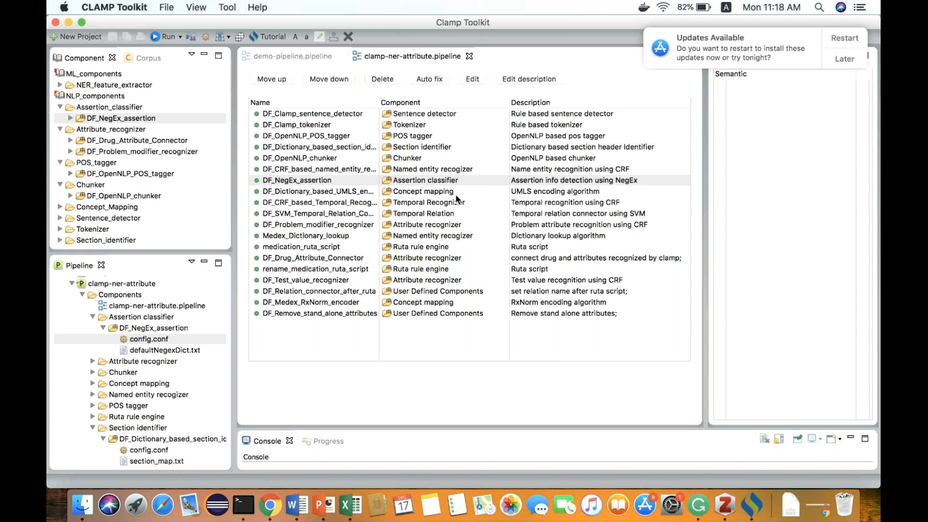
- View the DF_NegEx_assertion configuration and its defaultNegexDict.txt dictionary again, and close both
click(285, 179)
double_click(307, 181)
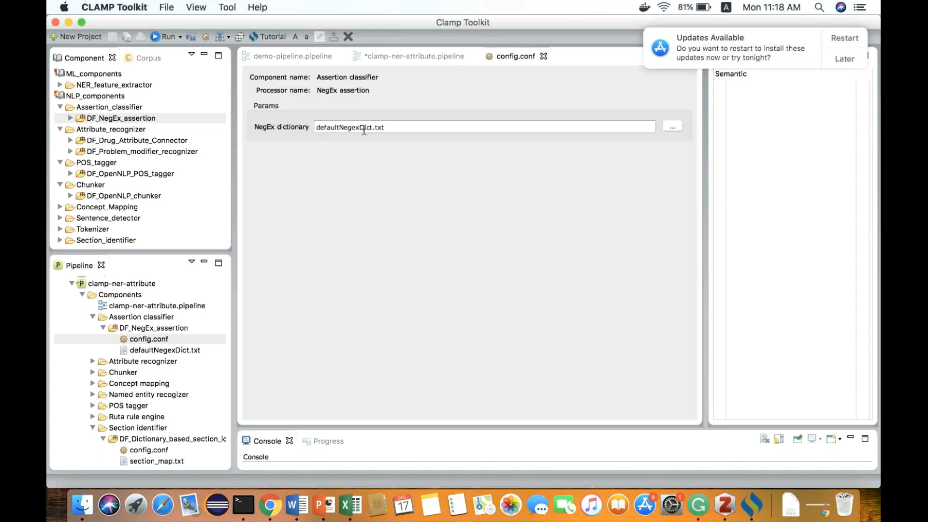
double_click(161, 350)
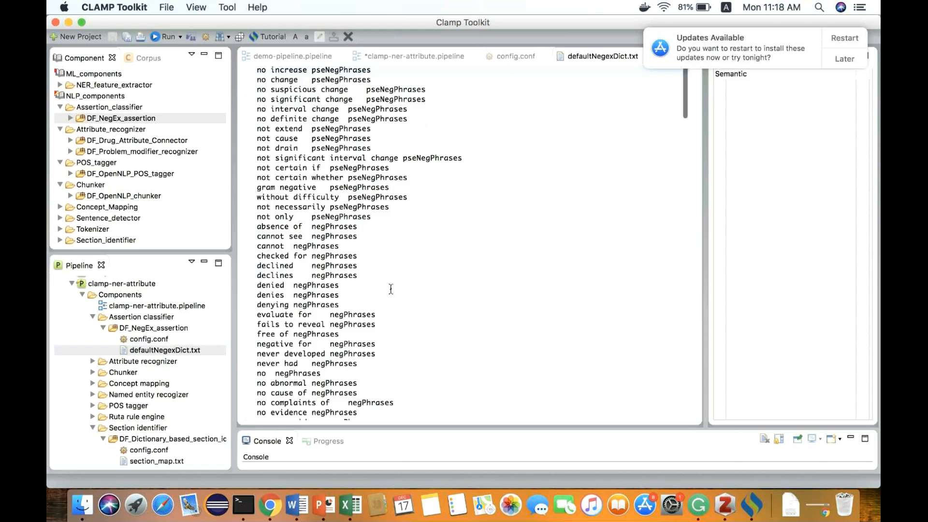
key(super+w)
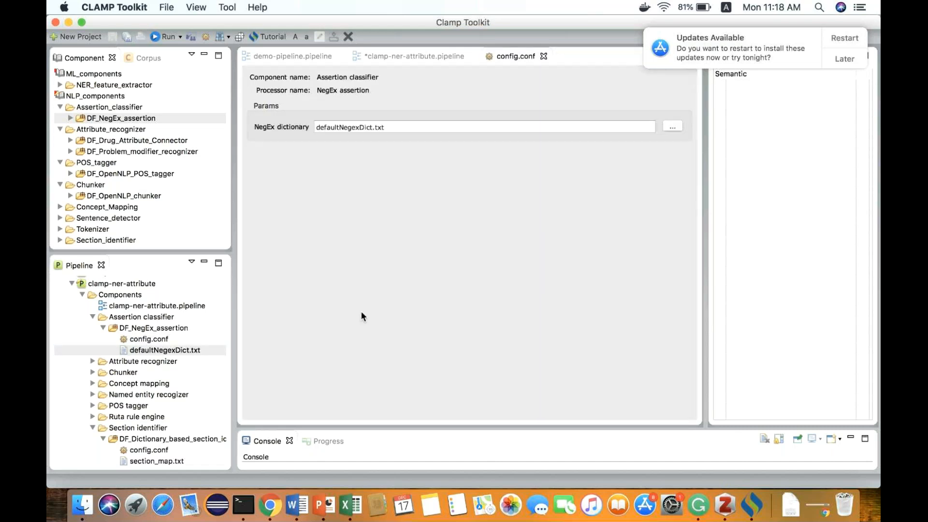
key(super+w)
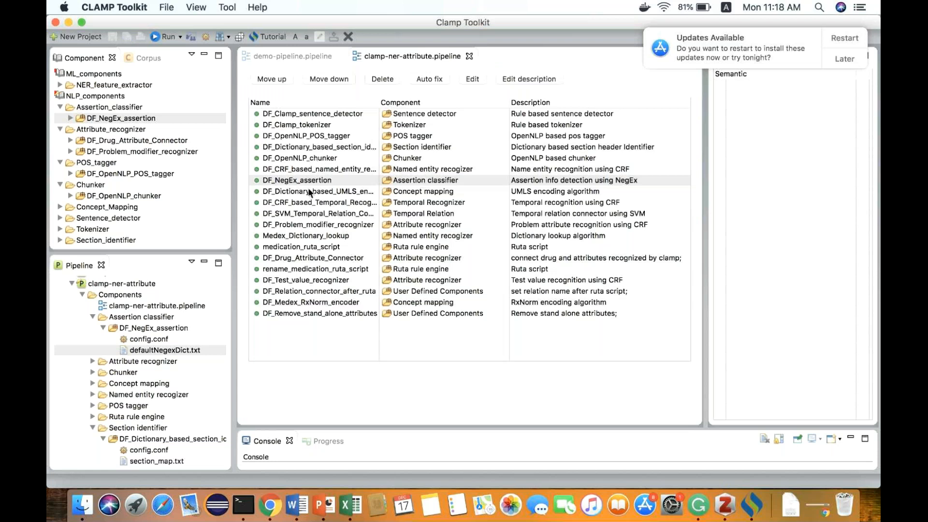
- Open the configuration of the CRF-based named entity recognizer and locate its defaultModel.jar model file in the pipeline
click(309, 200)
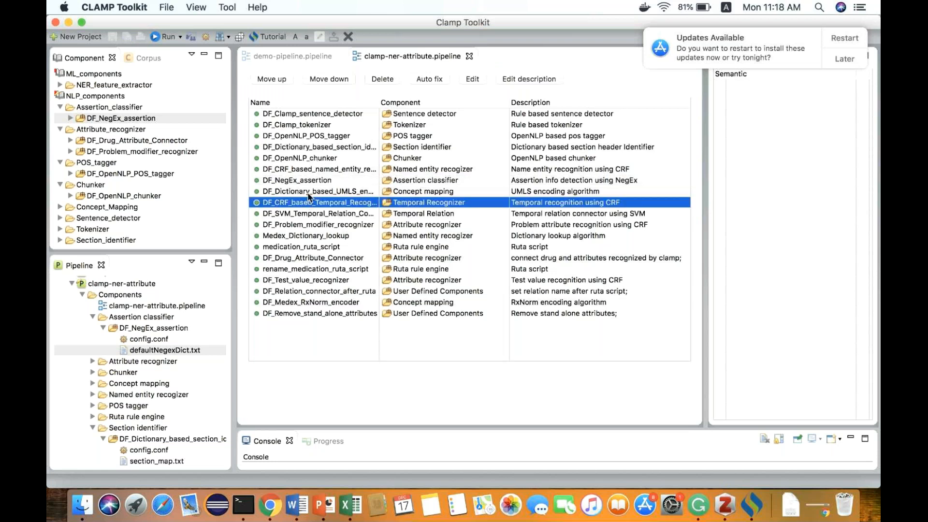
click(300, 213)
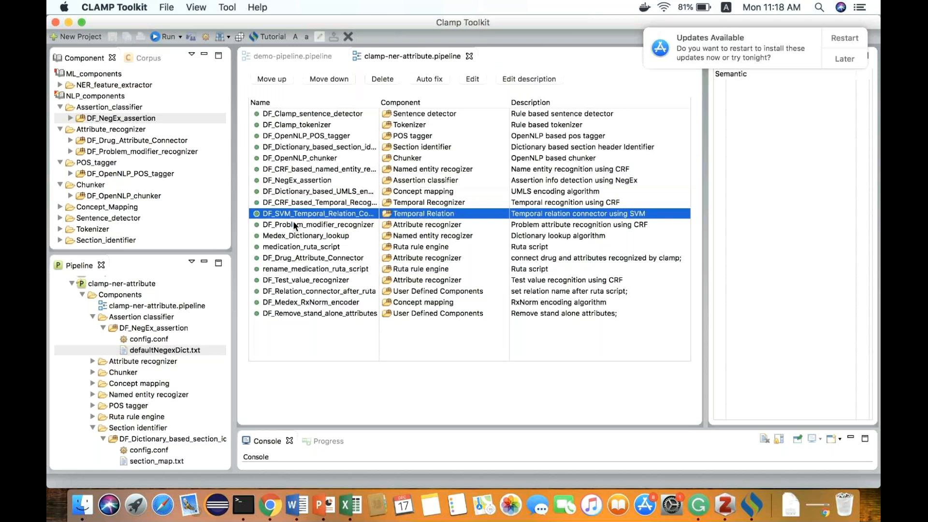
double_click(304, 169)
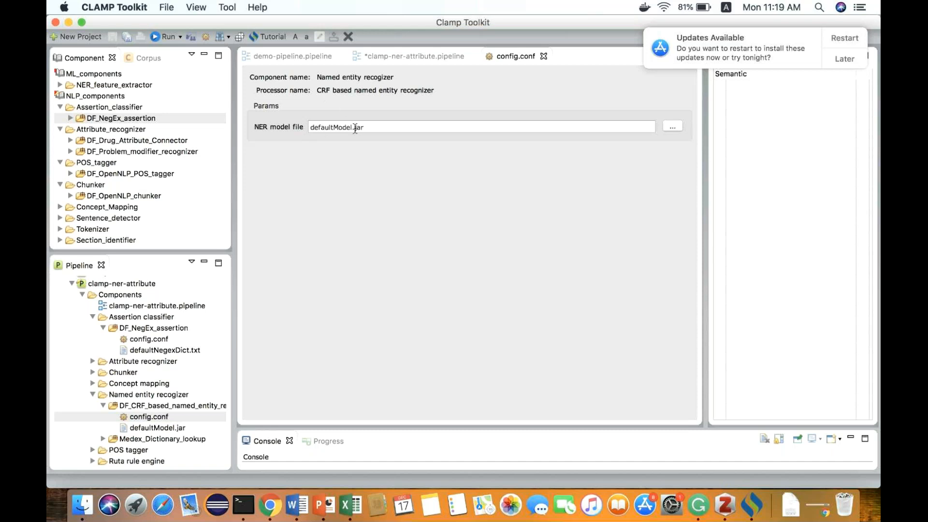
click(146, 428)
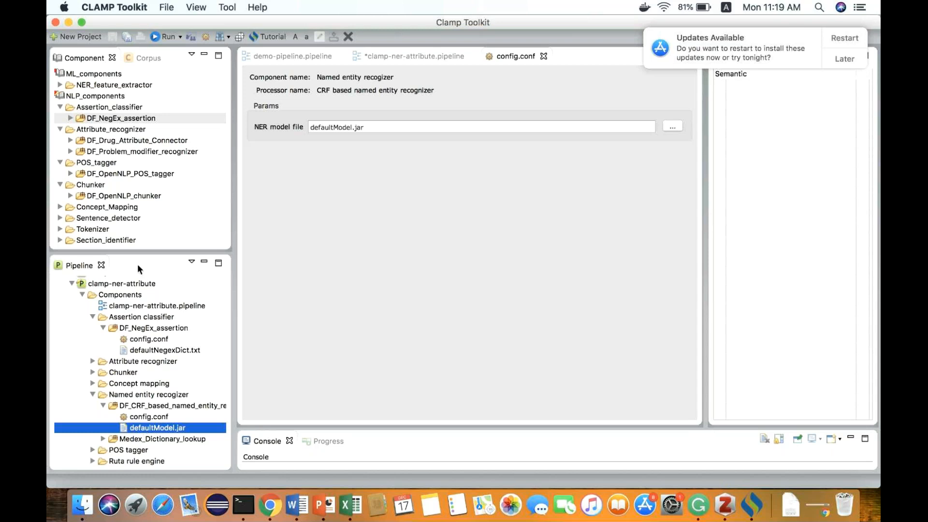
- With the recognizer configuration closed and the corpora listed, create a Corpus Annotation project named new_corpus_4
click(140, 59)
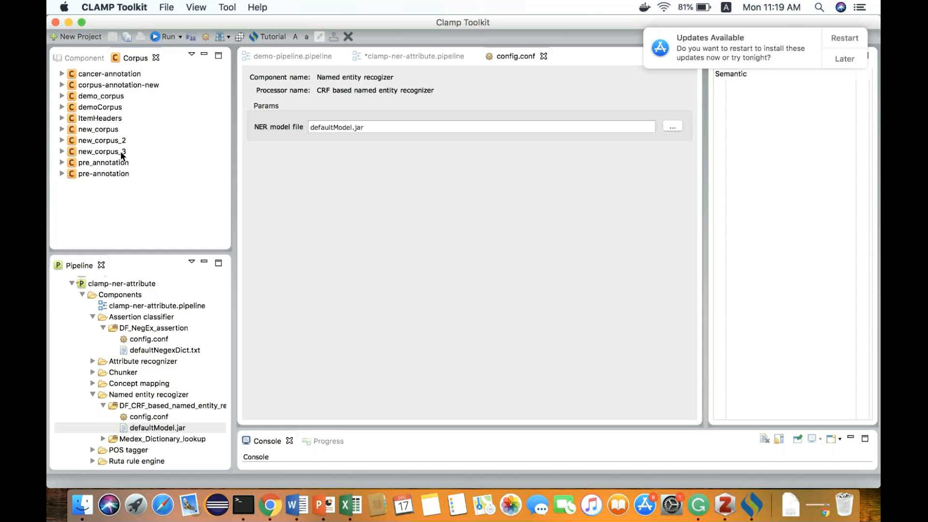
click(544, 56)
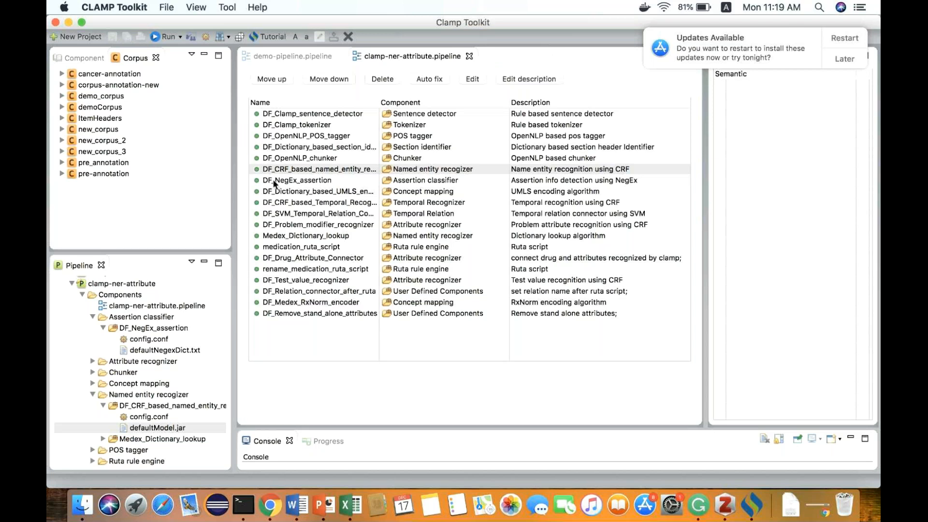
click(92, 39)
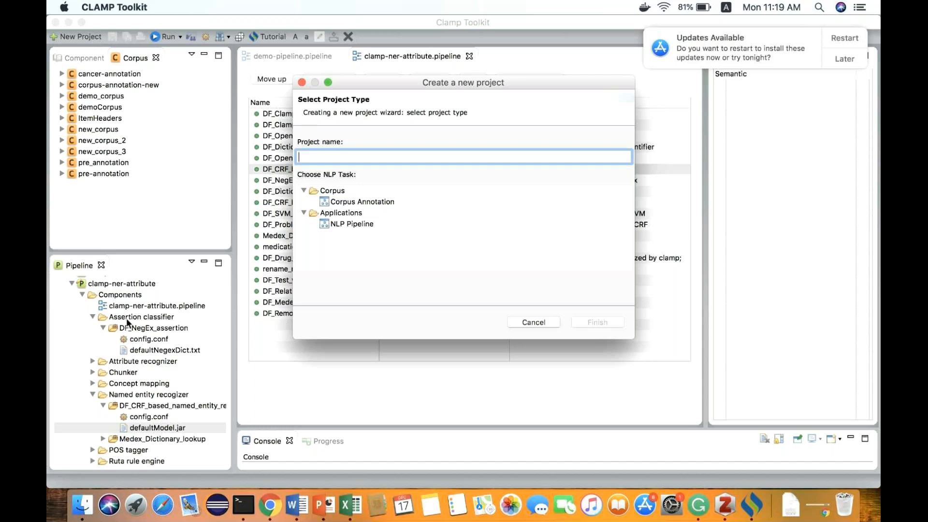
click(324, 205)
click(385, 157)
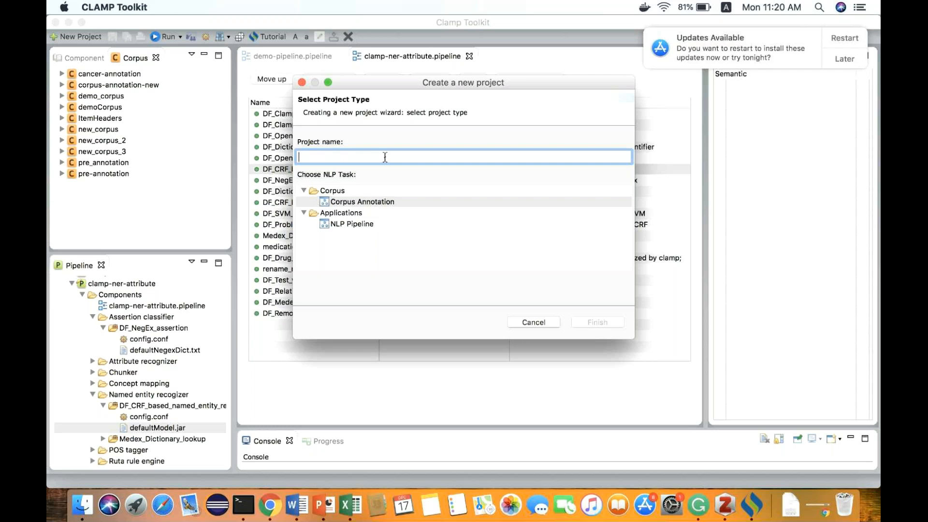
text(new_corpus_)
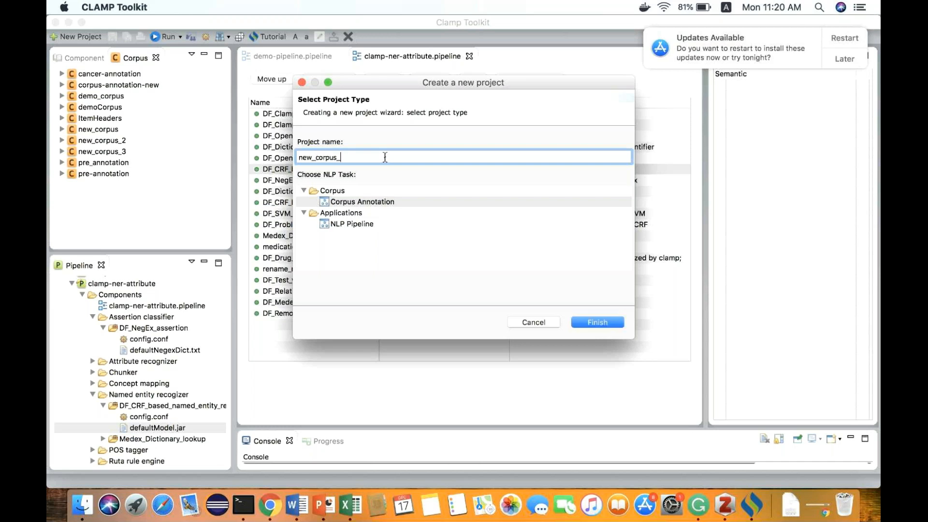
text(4)
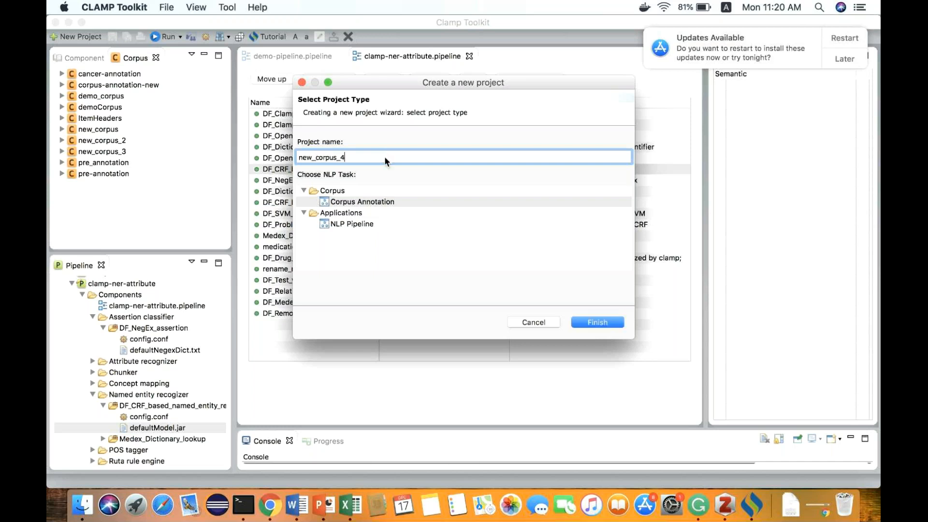
key(Return)
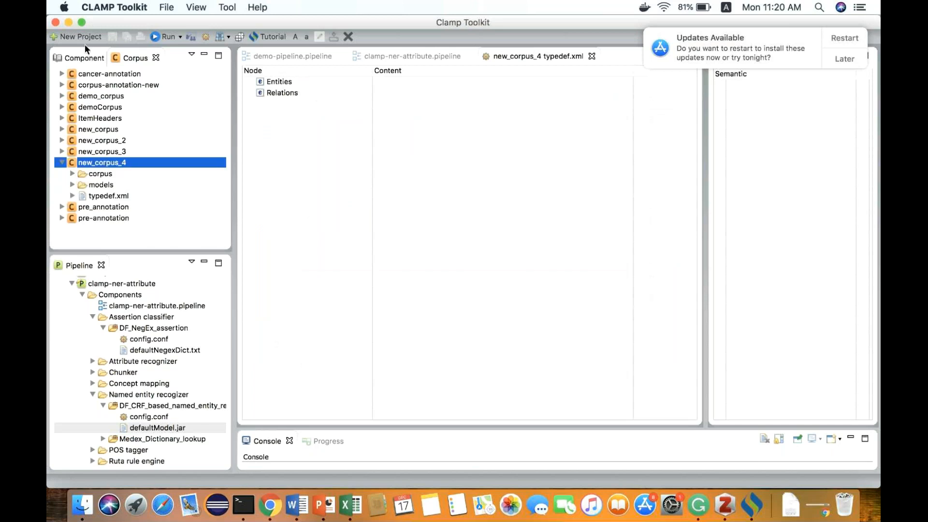
click(74, 37)
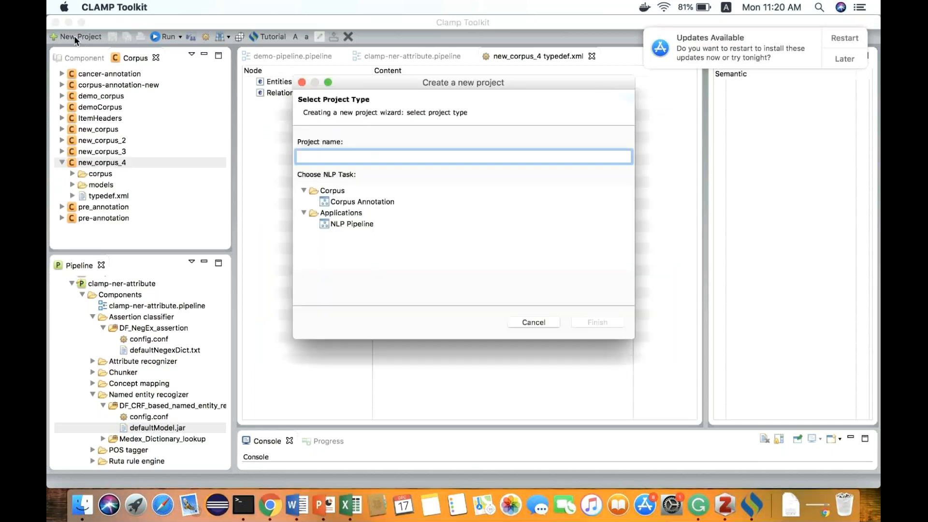
click(356, 203)
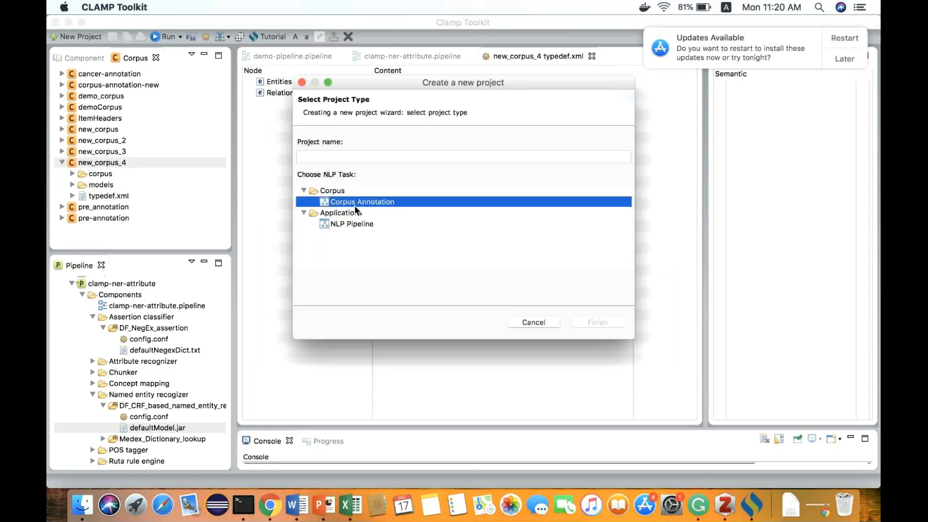
click(305, 154)
click(534, 322)
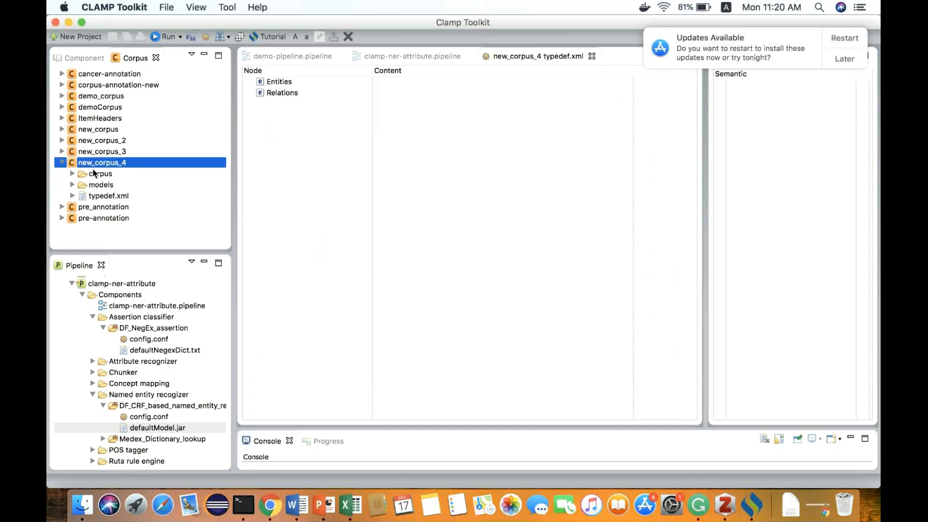
- Add an entity type named gene_name under Entities in new_corpus_4's typedef.xml
click(97, 186)
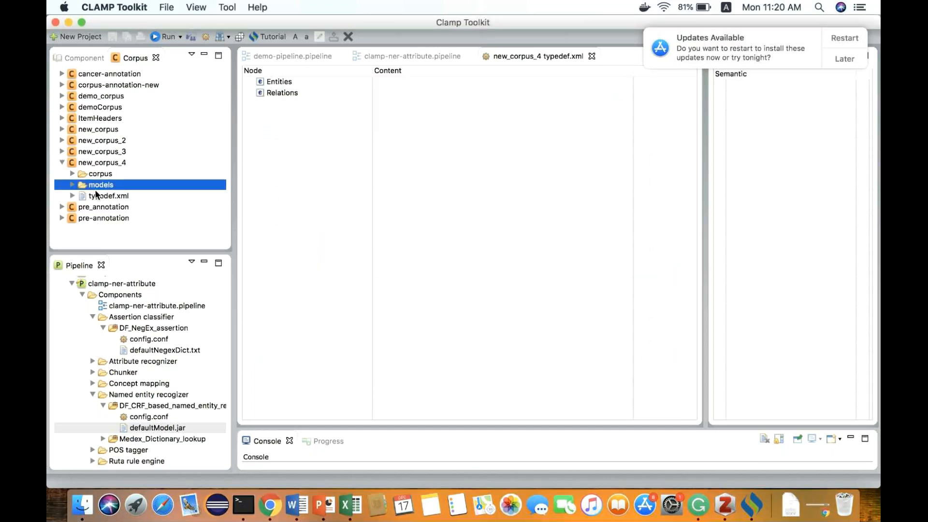
click(101, 196)
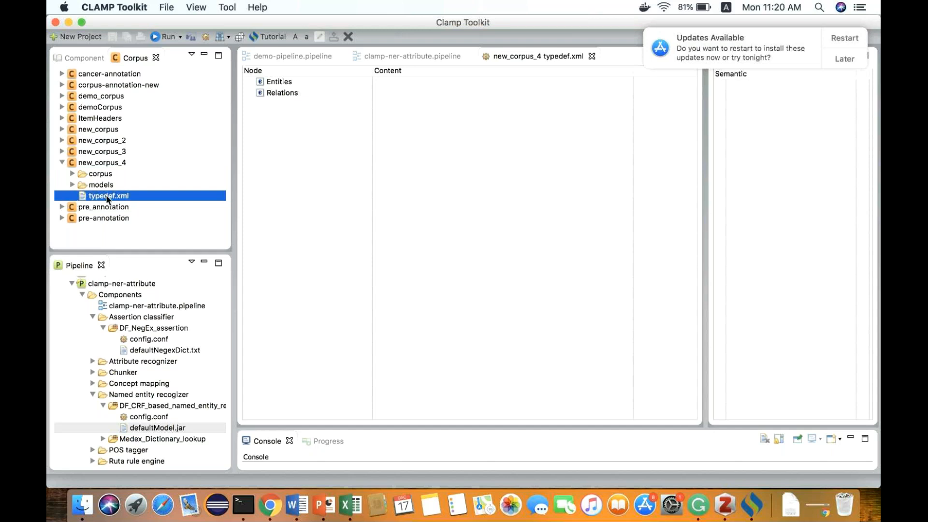
click(275, 92)
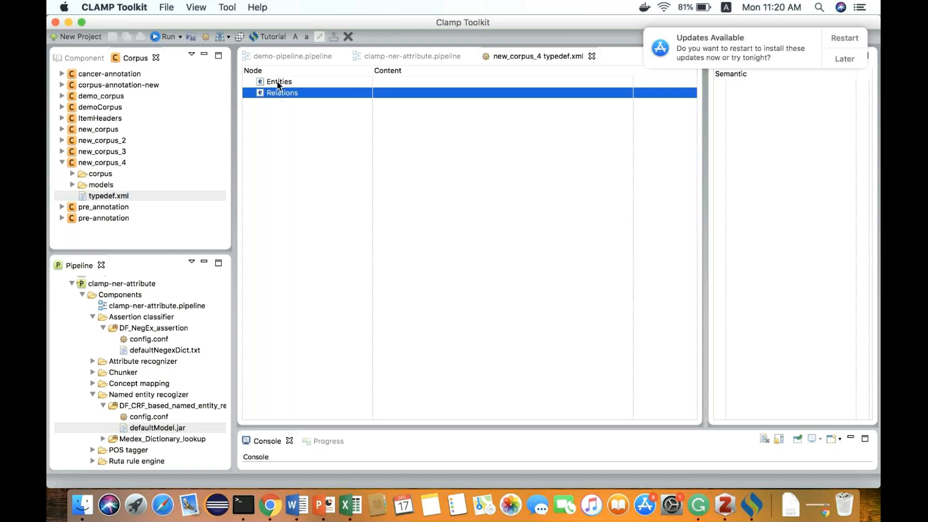
click(279, 82)
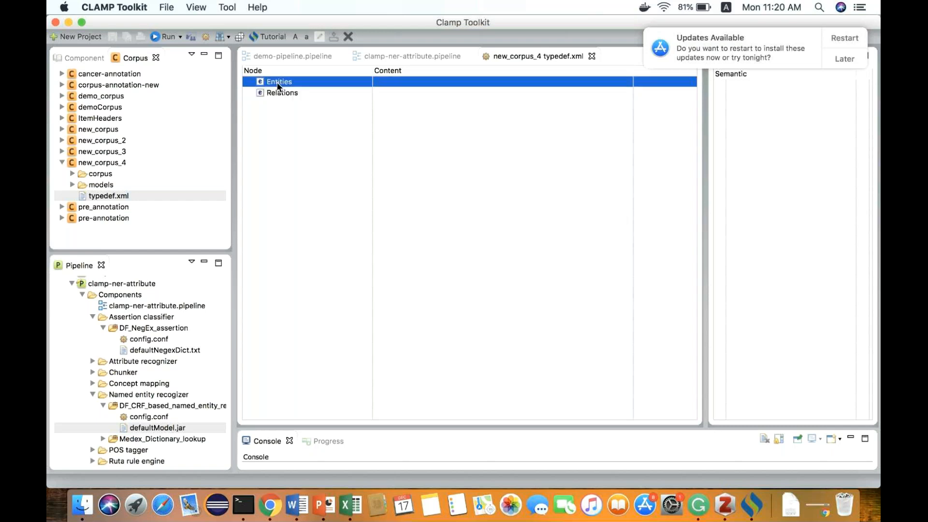
right_click(276, 82)
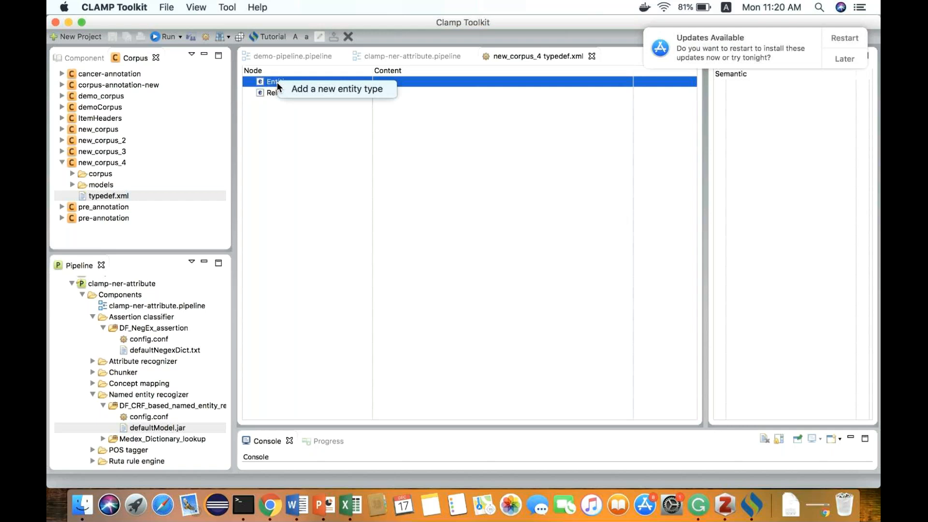
click(289, 91)
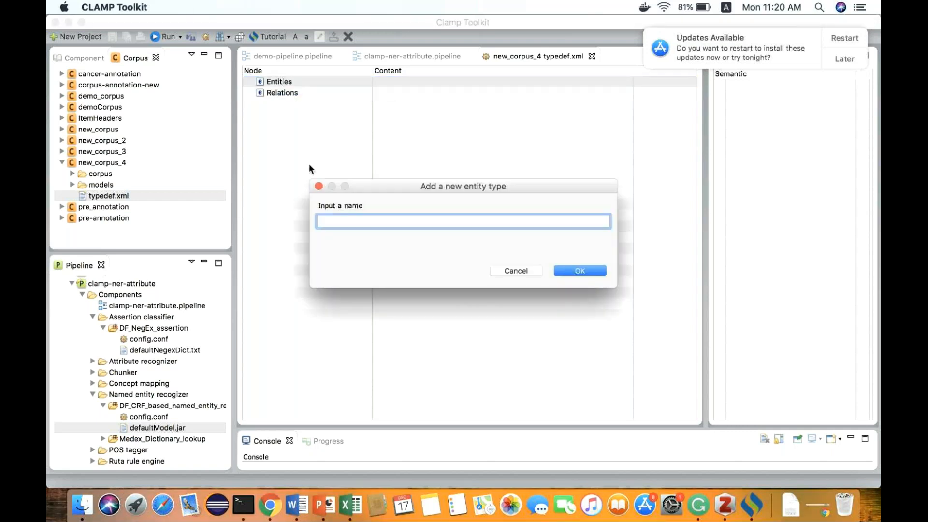
text(gene_name)
key(Return)
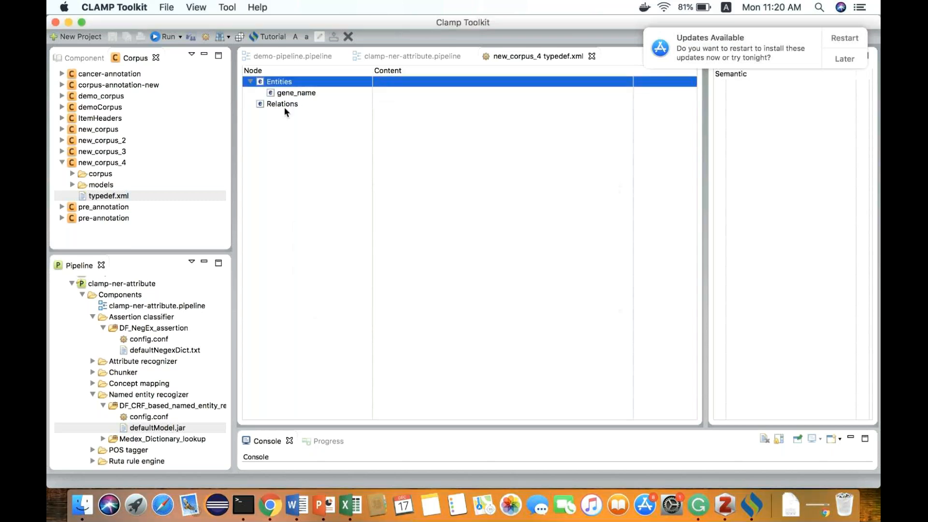
- Add two more entity types, problem and bodyloc, under Entities in new_corpus_4's typedef.xml
right_click(291, 83)
click(291, 83)
text(problem)
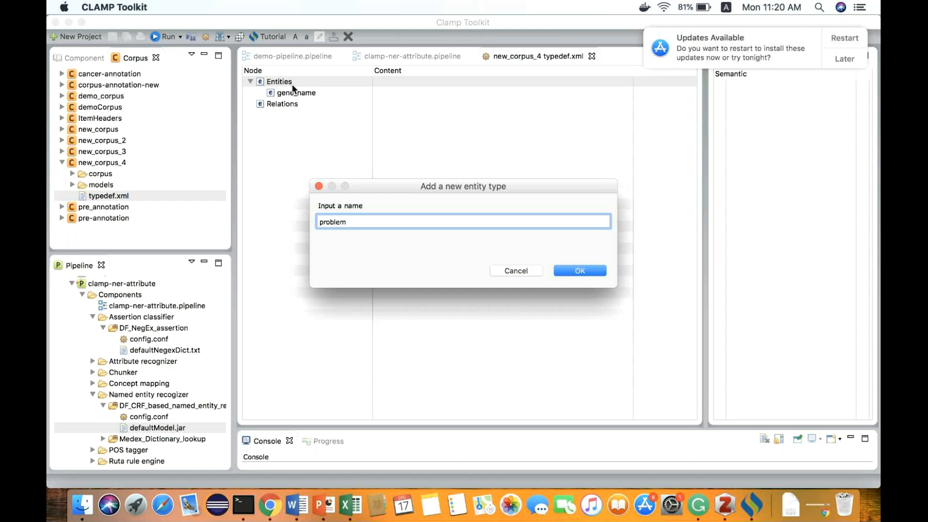
key(Return)
right_click(272, 81)
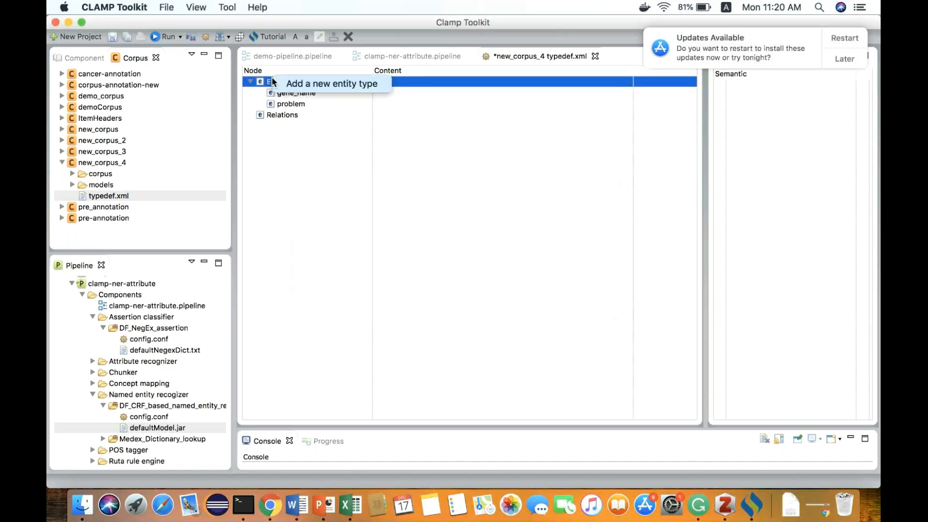
click(319, 84)
text(bodyloc)
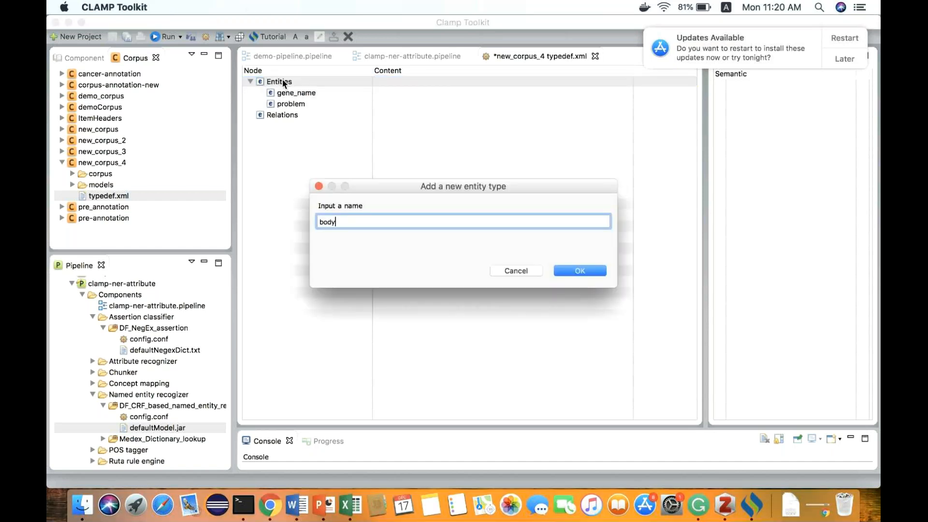
key(Return)
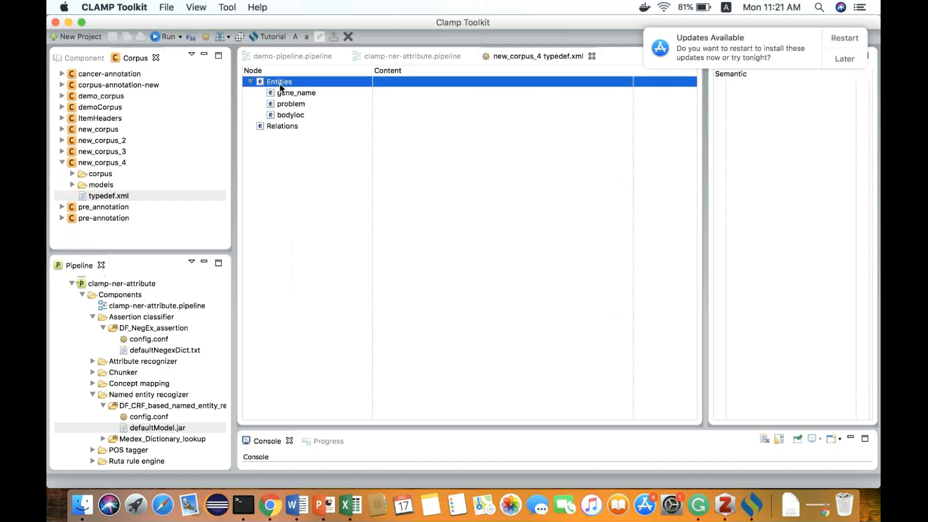
- Add a sub-type named diagnosis to the problem entity type
click(287, 92)
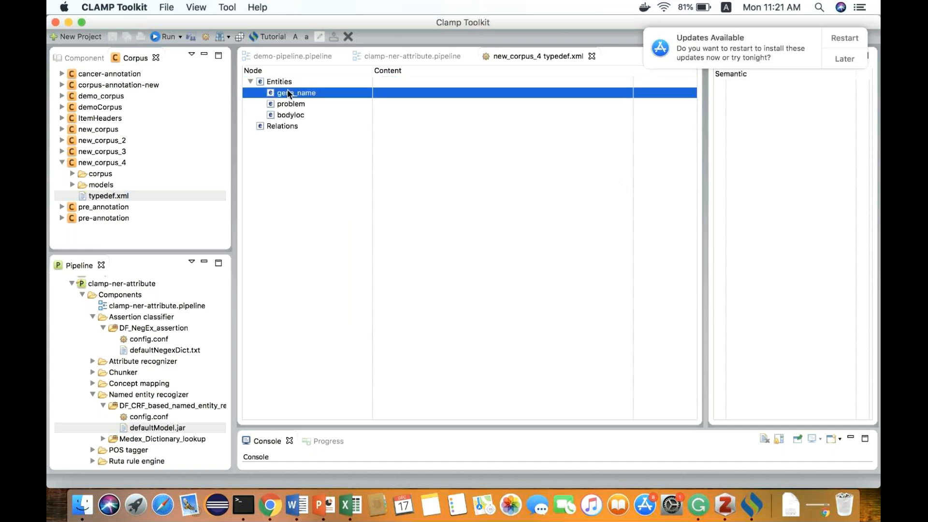
right_click(289, 106)
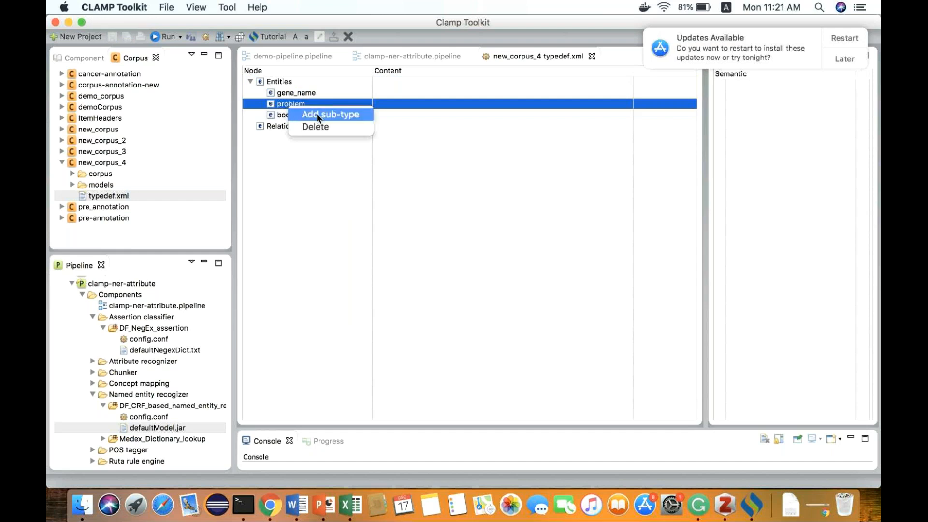
click(317, 113)
text(d)
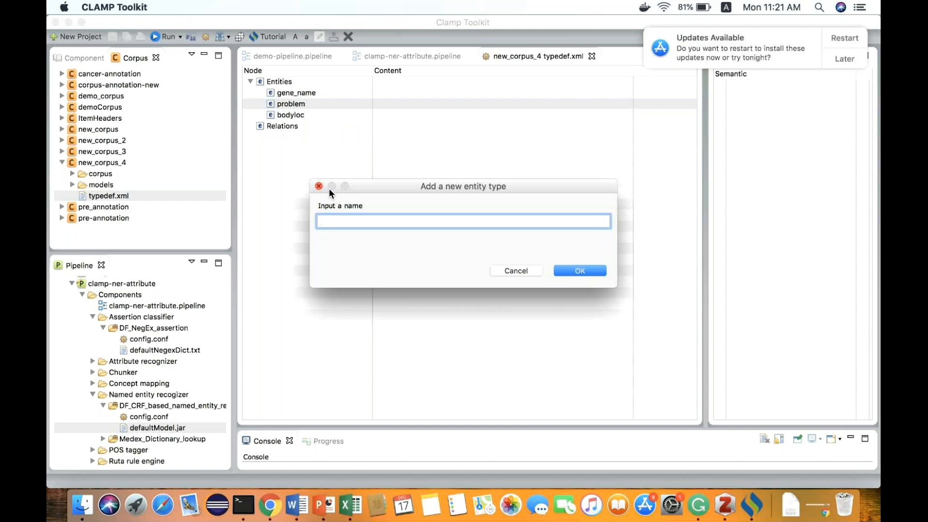
text(diagnosis)
key(Return)
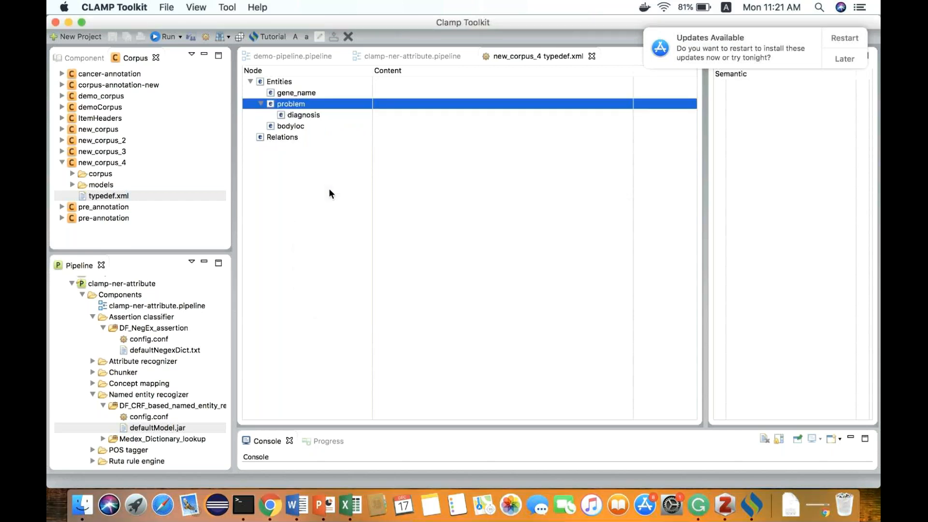
- Create a relation type named locOf under Relations, from bodyloc to problem and problem::diagnosis
click(299, 115)
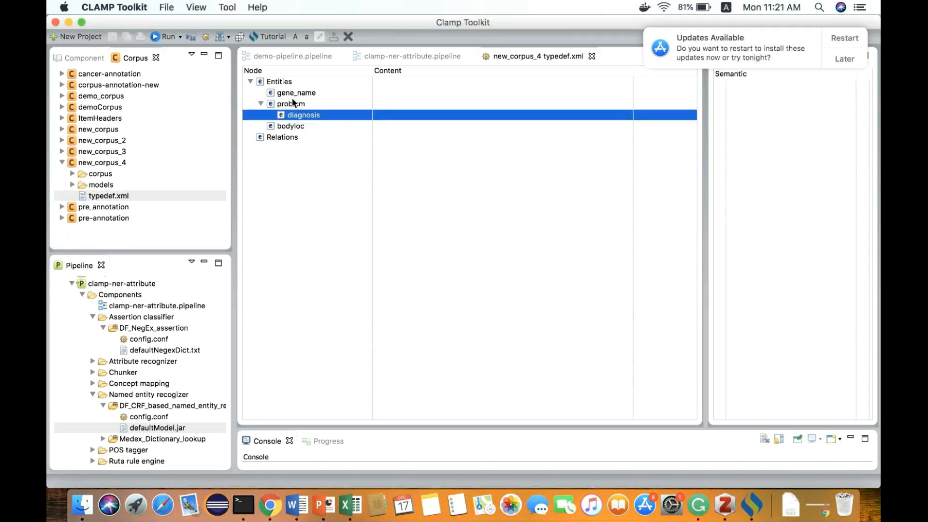
click(287, 127)
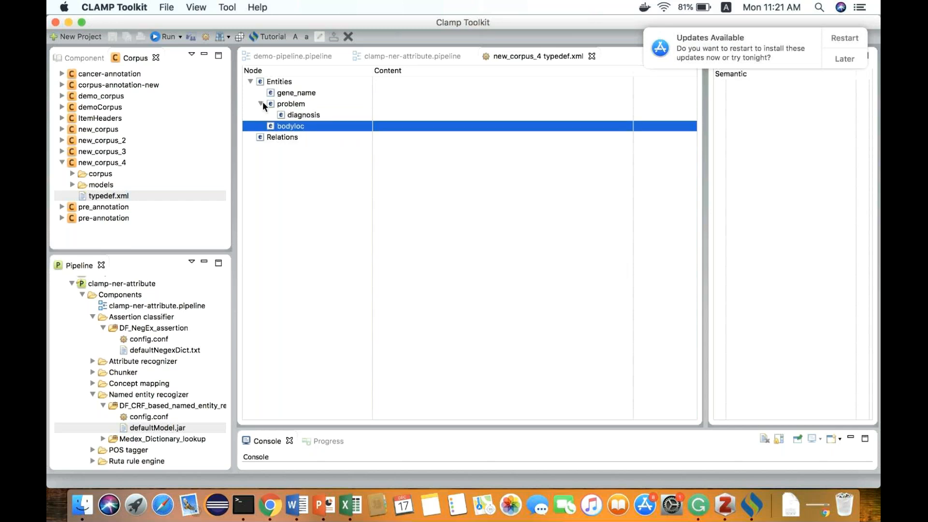
right_click(285, 137)
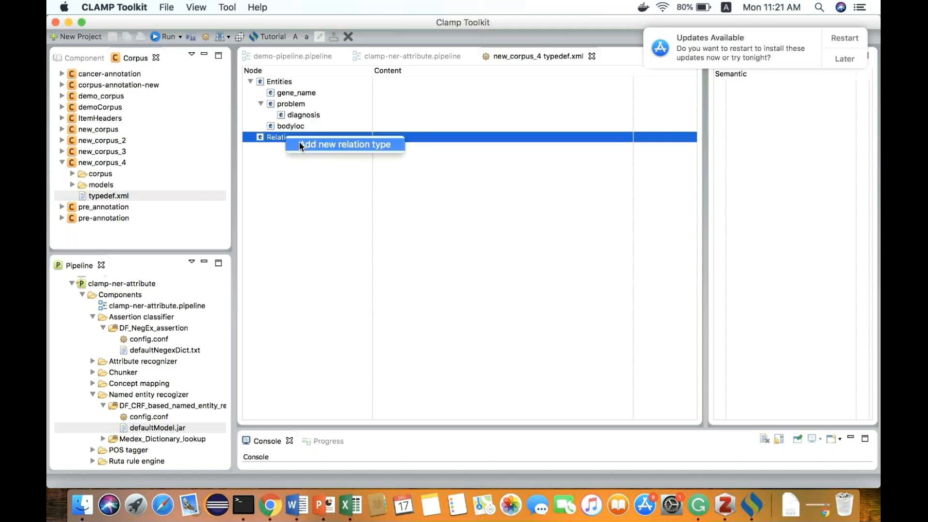
click(300, 144)
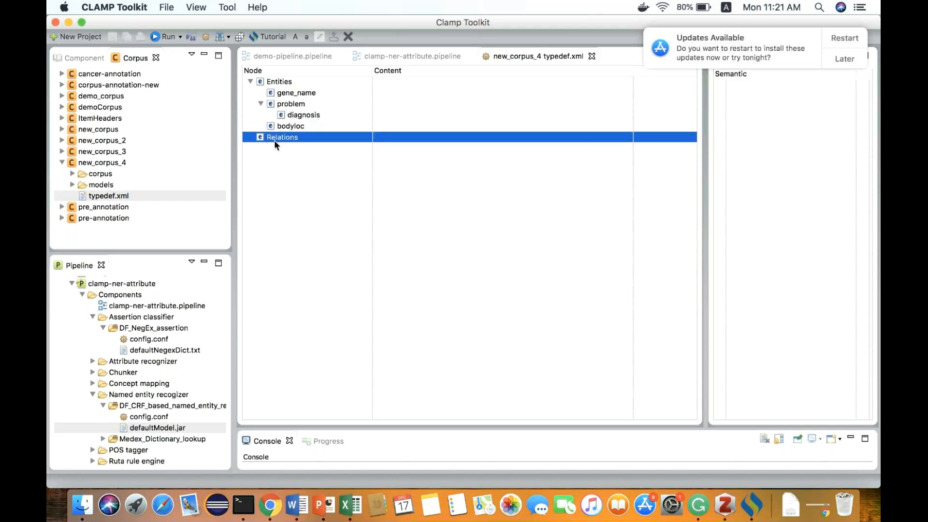
right_click(274, 140)
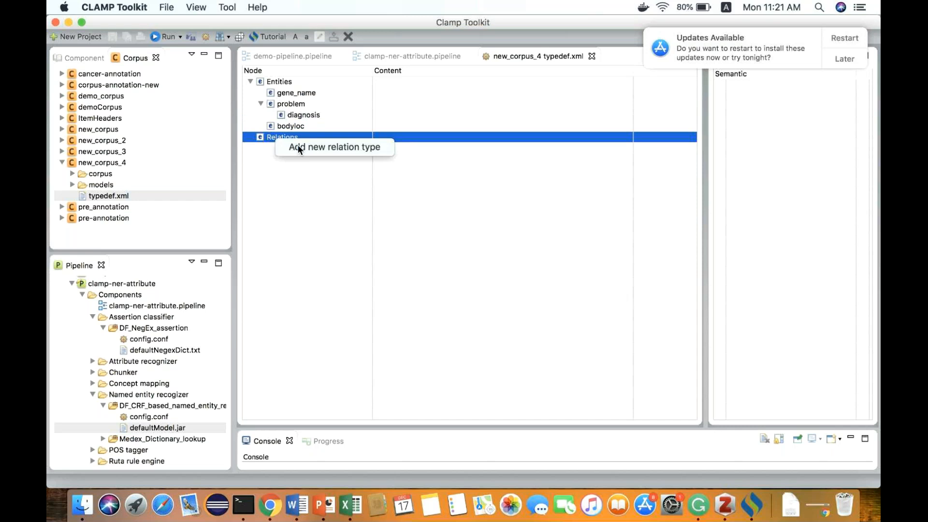
click(298, 144)
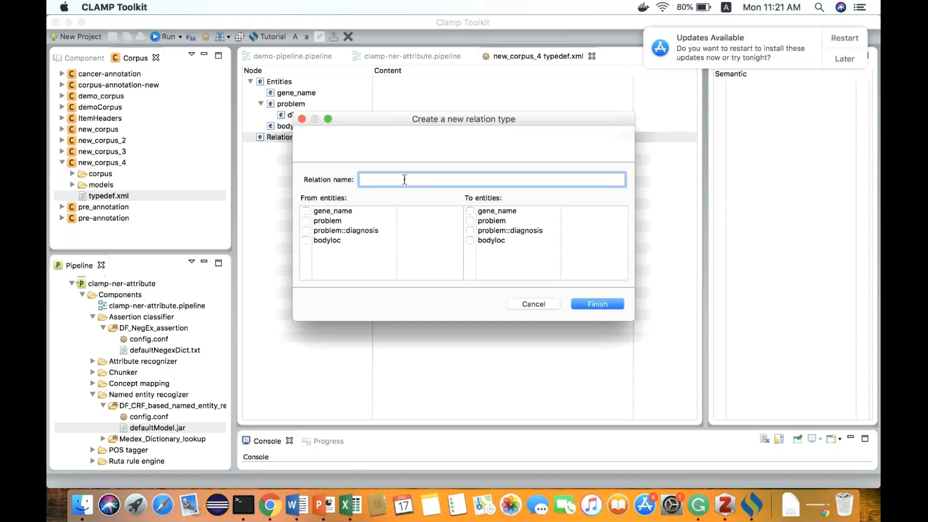
text(lo)
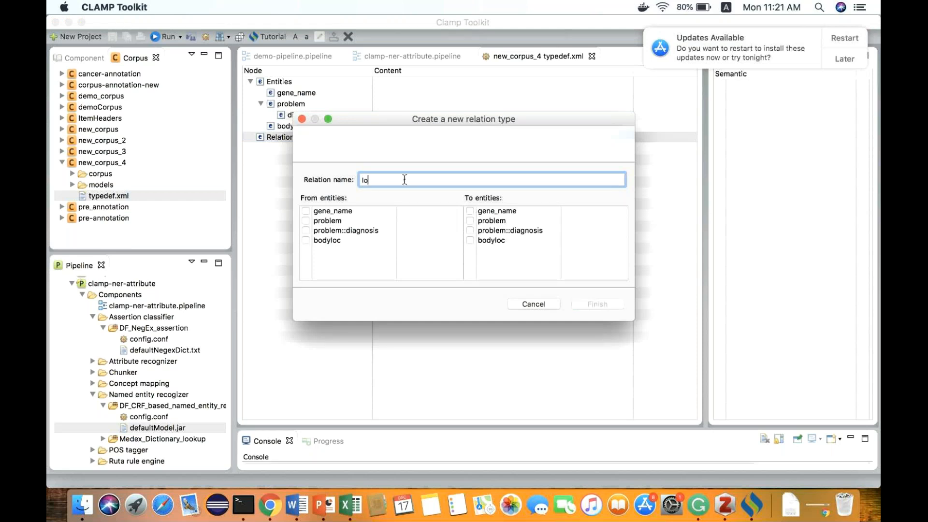
text(cOf)
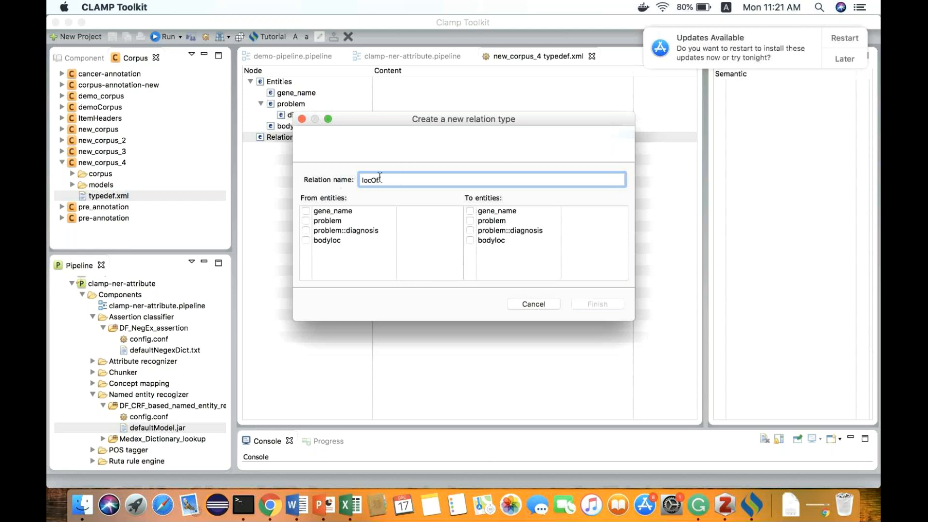
click(306, 240)
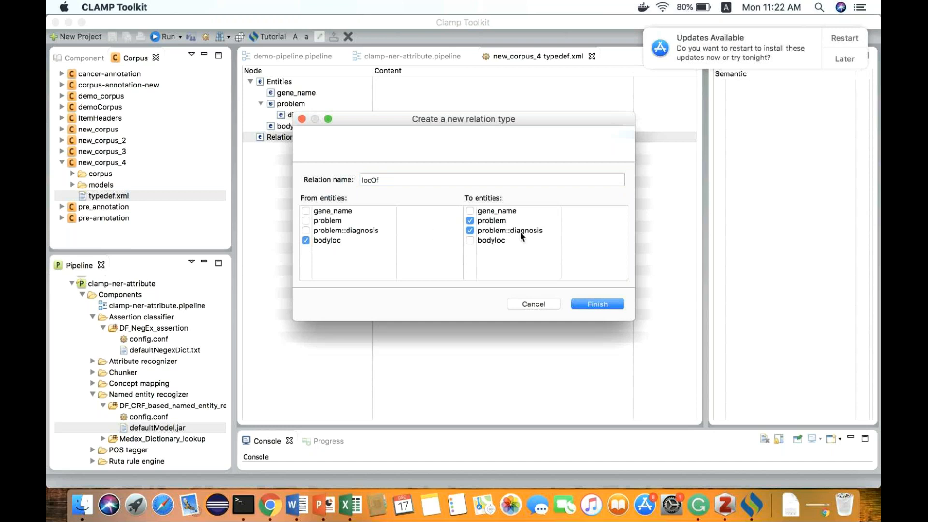
click(577, 304)
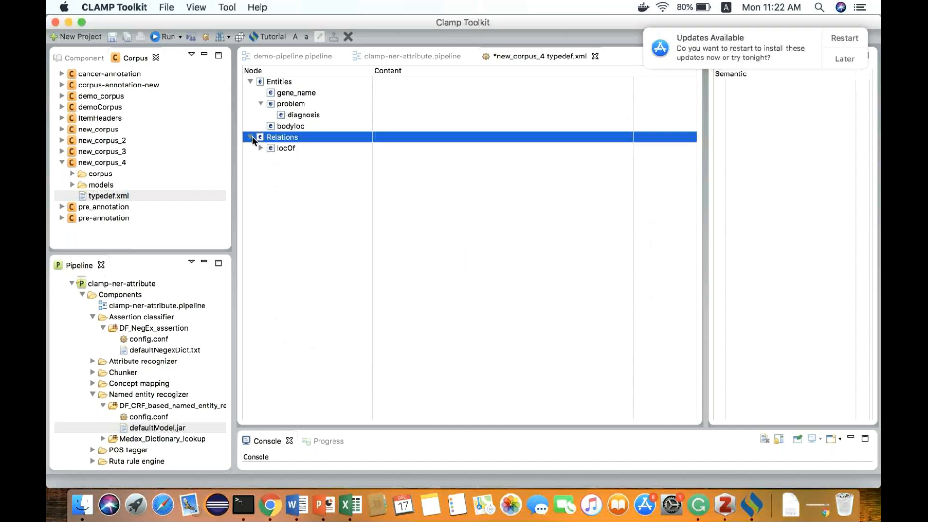
- Expand the locOf relation to review its from and to entities, and save typedef.xml
click(261, 147)
click(287, 148)
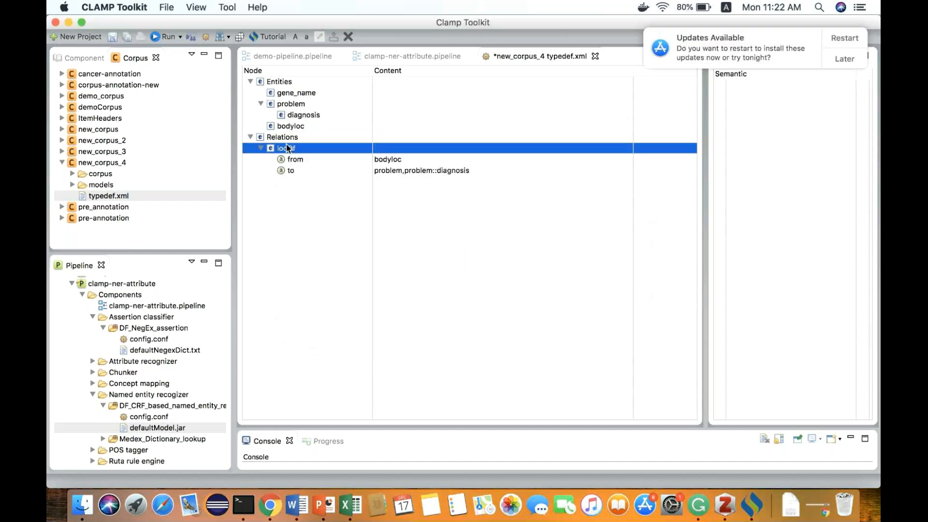
click(298, 159)
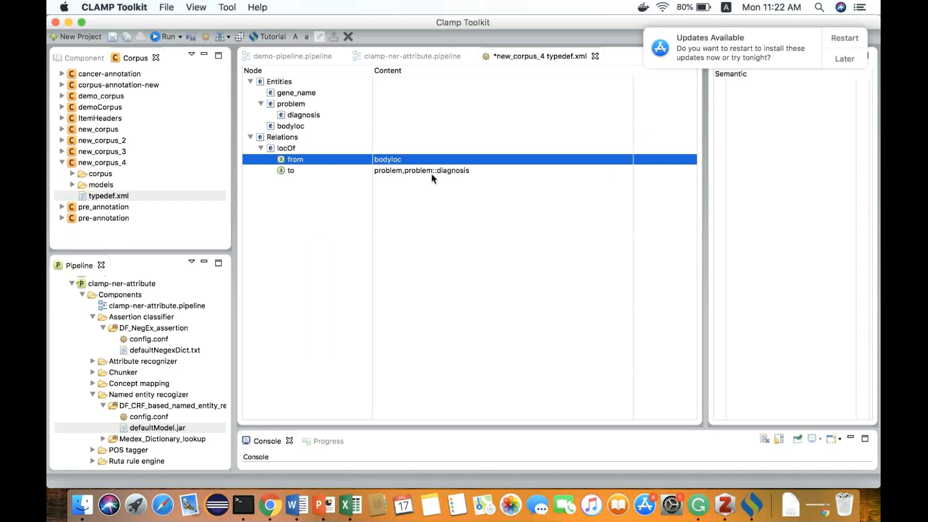
click(412, 169)
key(ctrl+s)
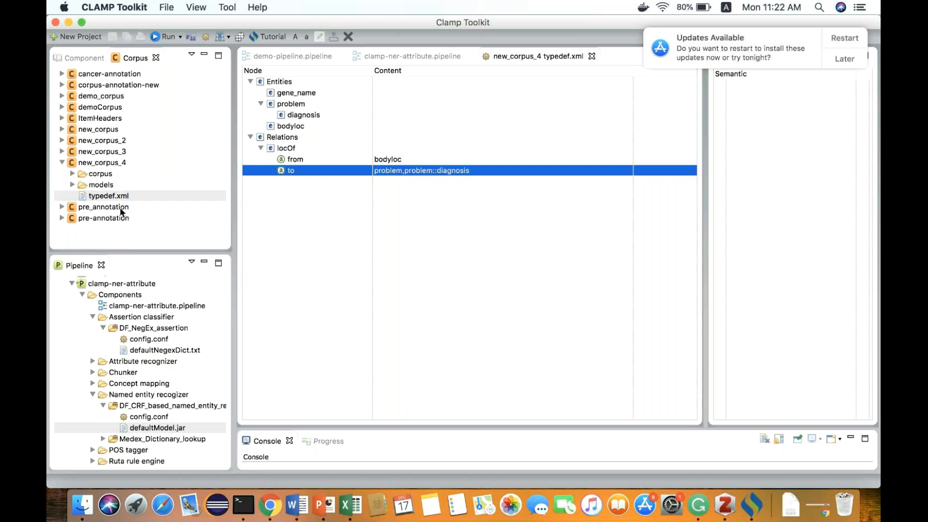
- Expand new_corpus_4's corpus folder and select its train folder
click(73, 174)
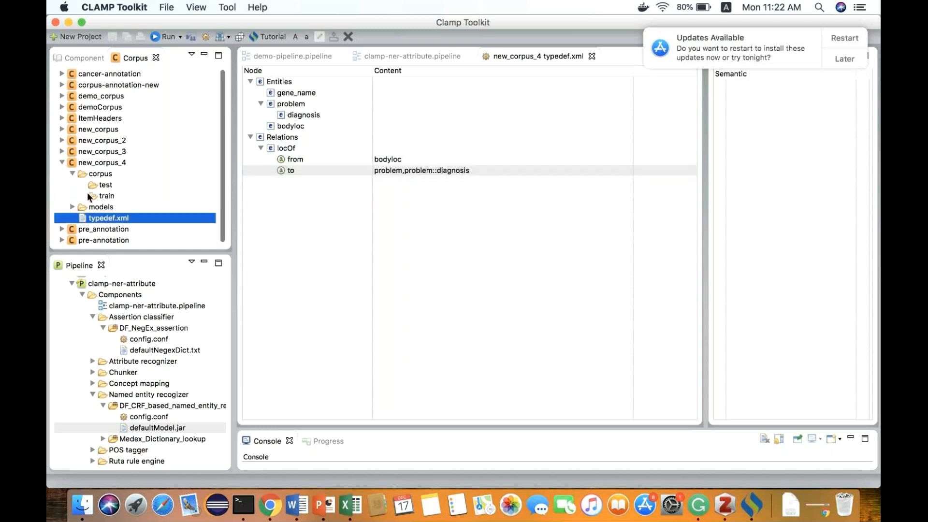
click(106, 196)
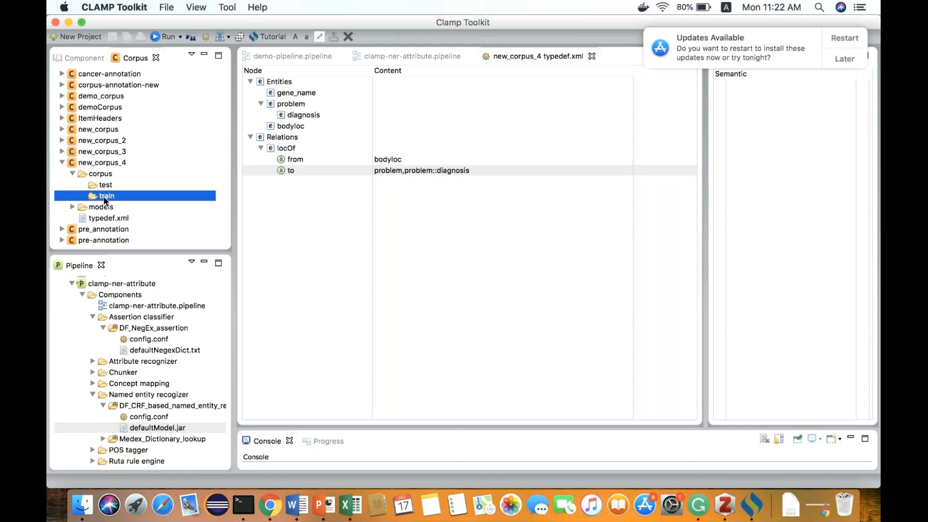
scroll(128, 338, down, 10)
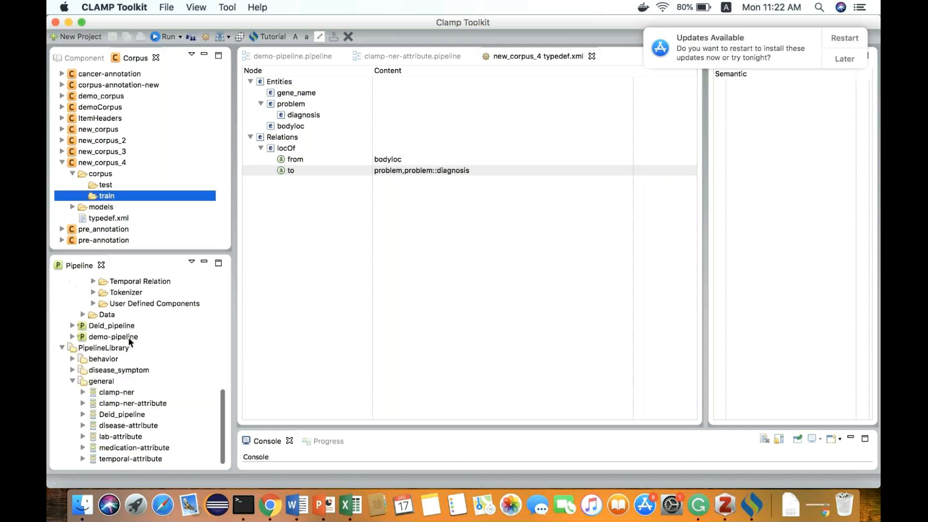
scroll(129, 338, up, 5)
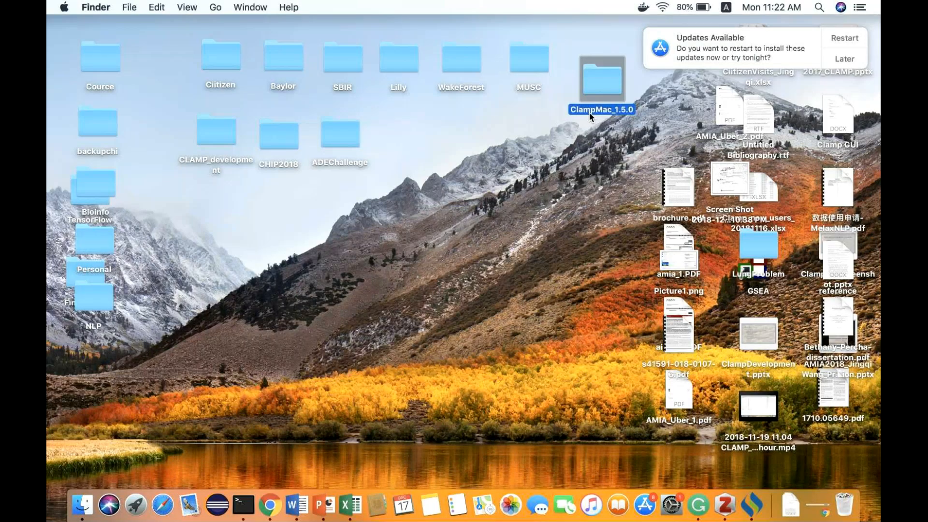
- Switch to Finder and copy all sample .txt files from the data/text folder inside ClampMac_1.5.0
double_click(589, 113)
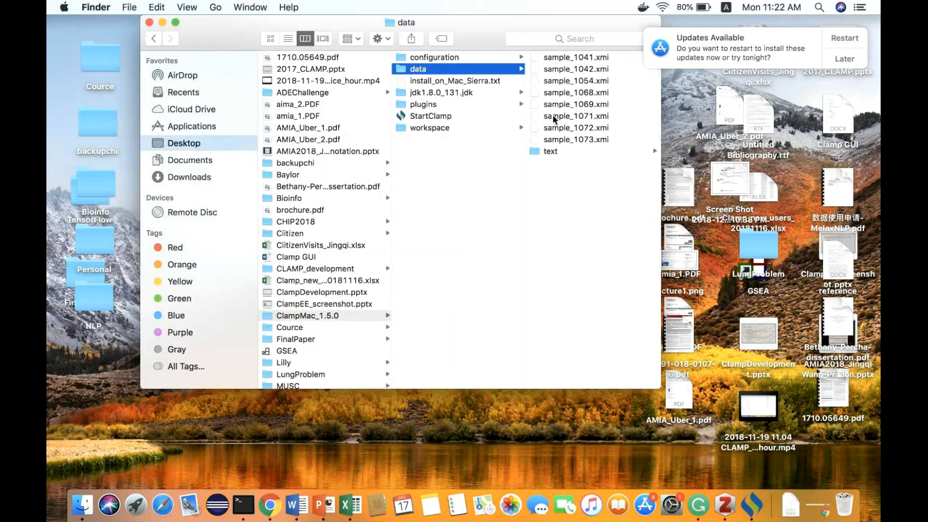
click(568, 151)
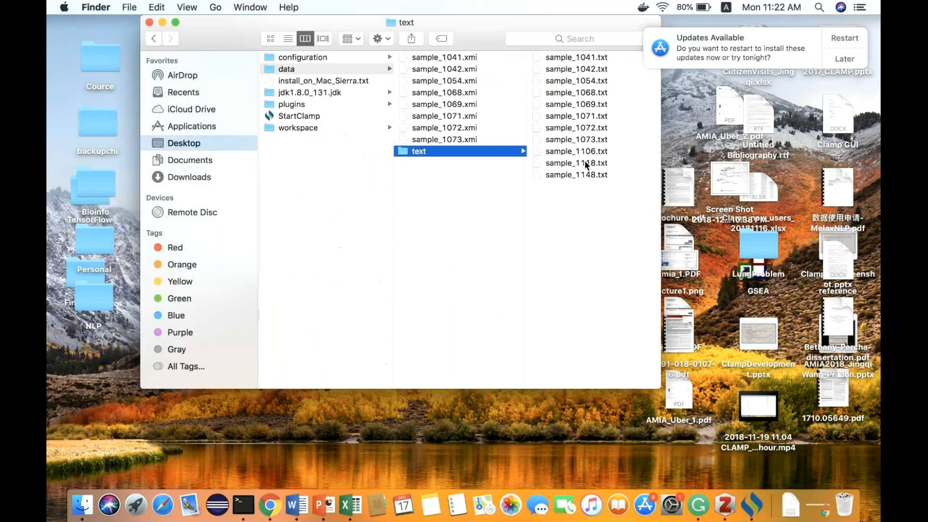
click(584, 160)
key(super+a)
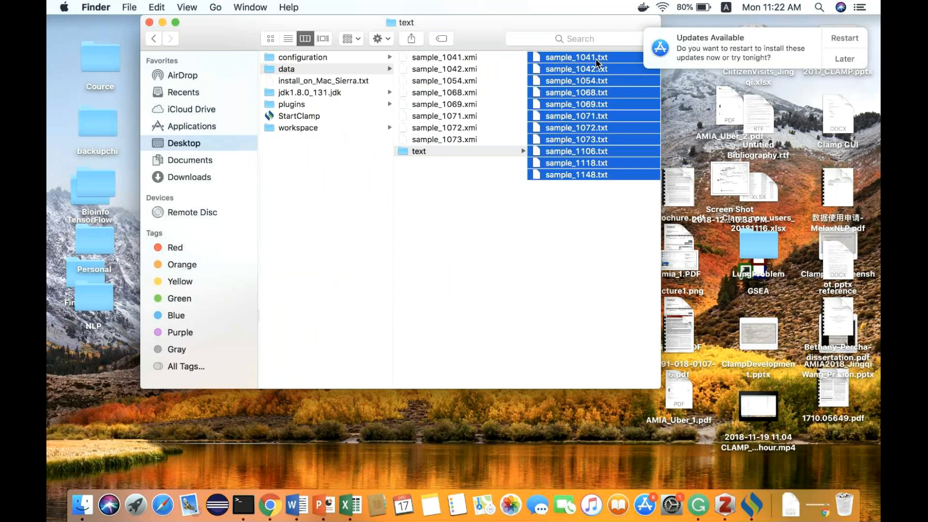
key(ctrl+Left)
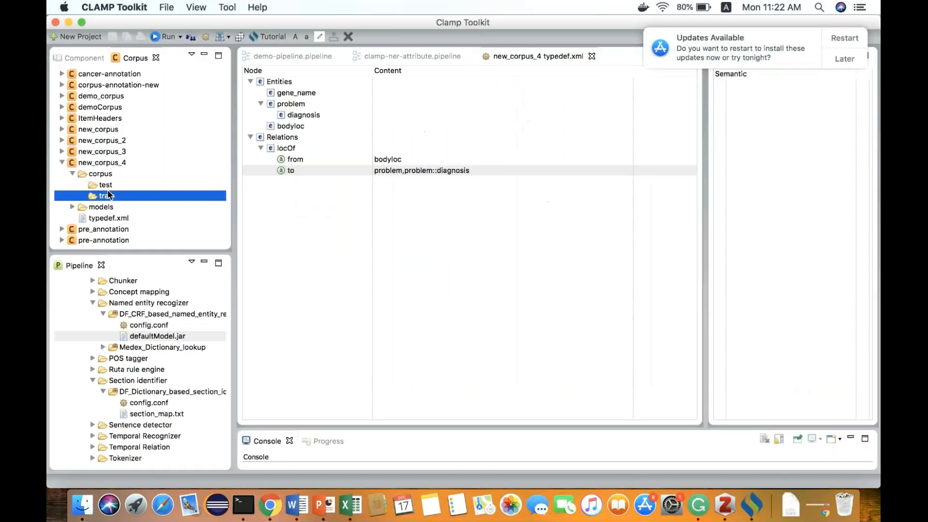
- Back in CLAMP, paste the copied sample files into new_corpus_4's train folder and expand it
right_click(109, 192)
click(127, 207)
double_click(108, 195)
scroll(118, 204, down, 5)
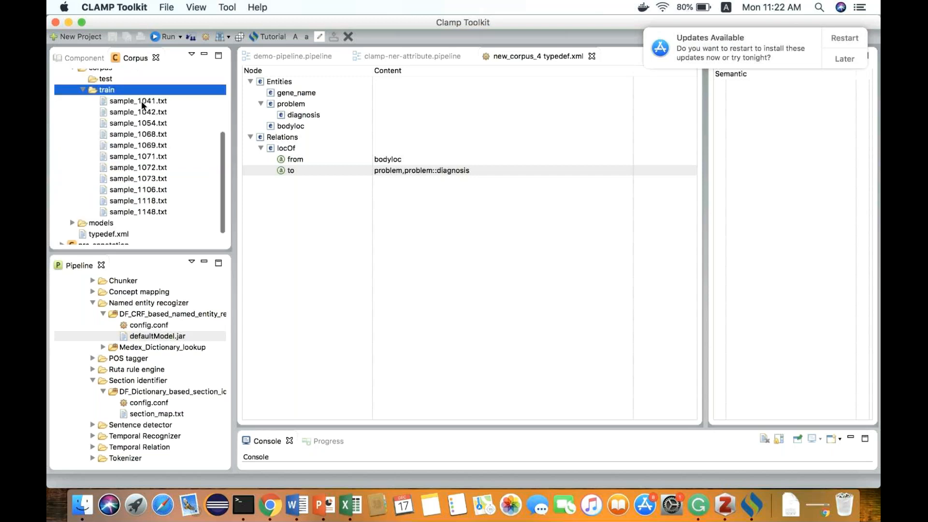
- Open sample_1041 from the train folder and annotate "carcinomatosis" on the discharge diagnosis line as problem
click(141, 101)
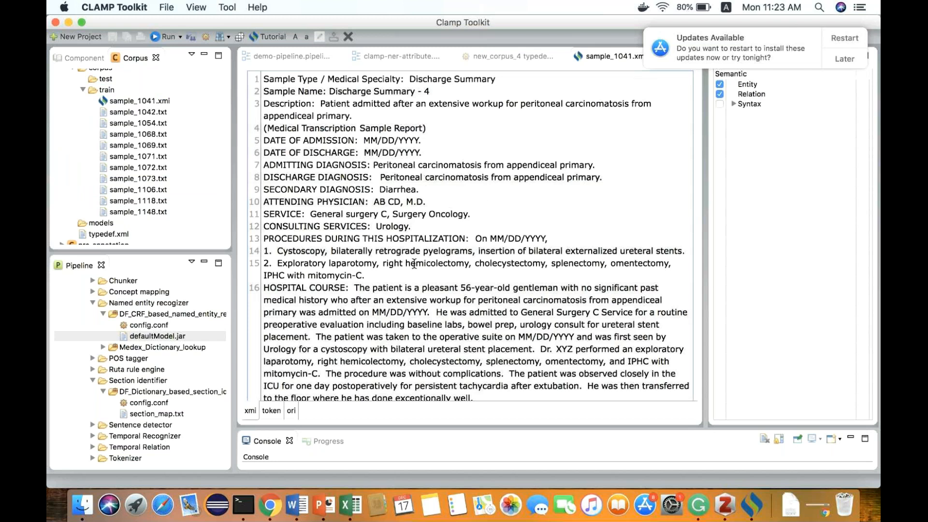
scroll(413, 263, down, 1)
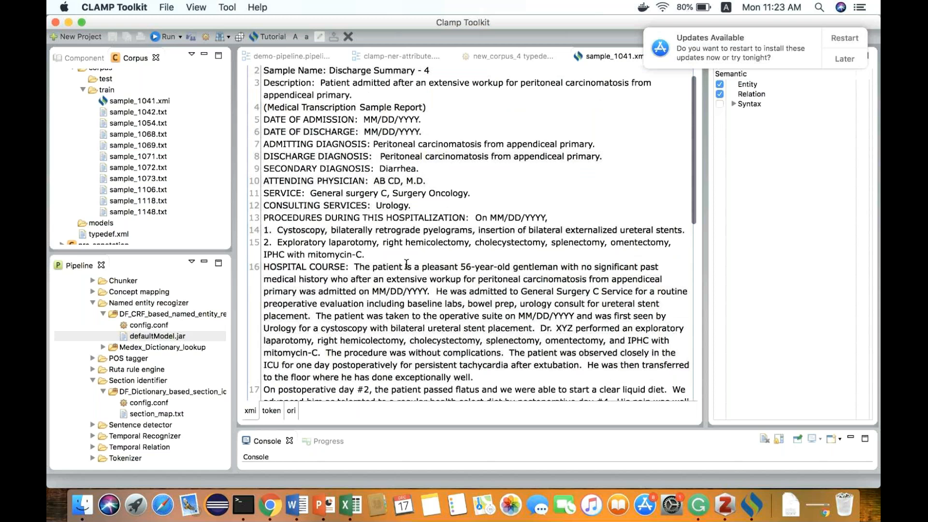
scroll(447, 174, up, 1)
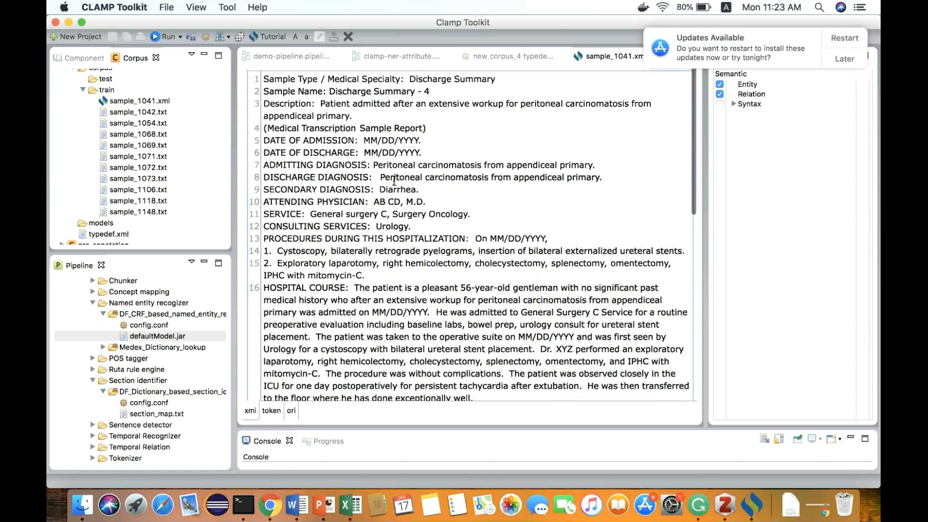
double_click(448, 175)
click(431, 181)
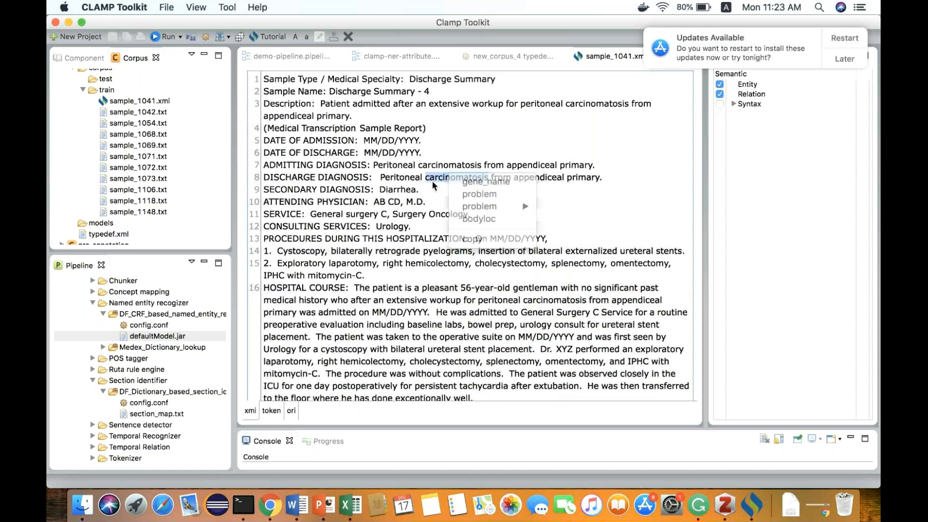
double_click(454, 174)
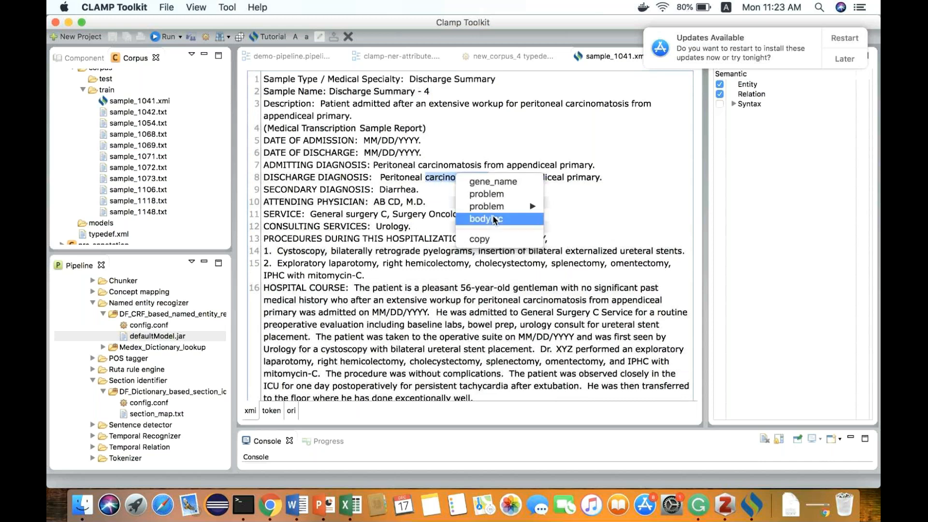
click(501, 194)
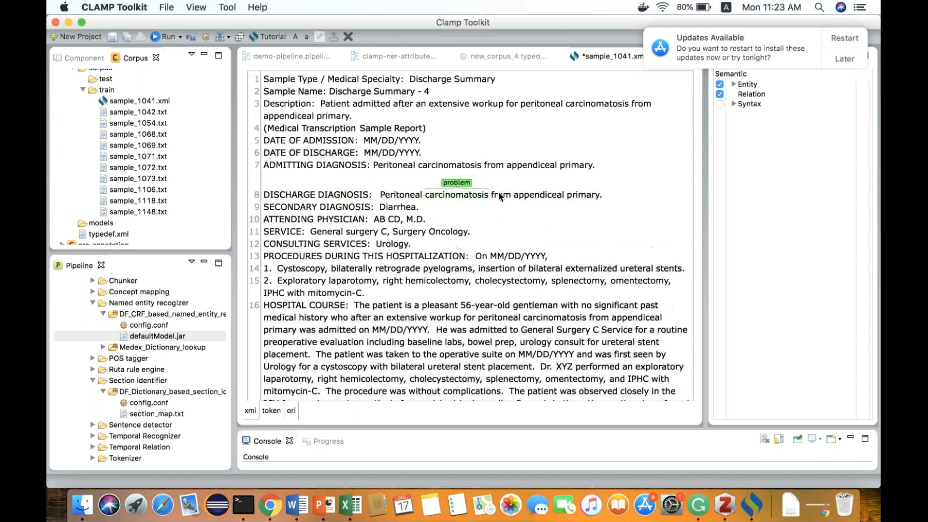
- Annotate "appendiceal" on the discharge diagnosis line as bodyloc and save the file
double_click(529, 193)
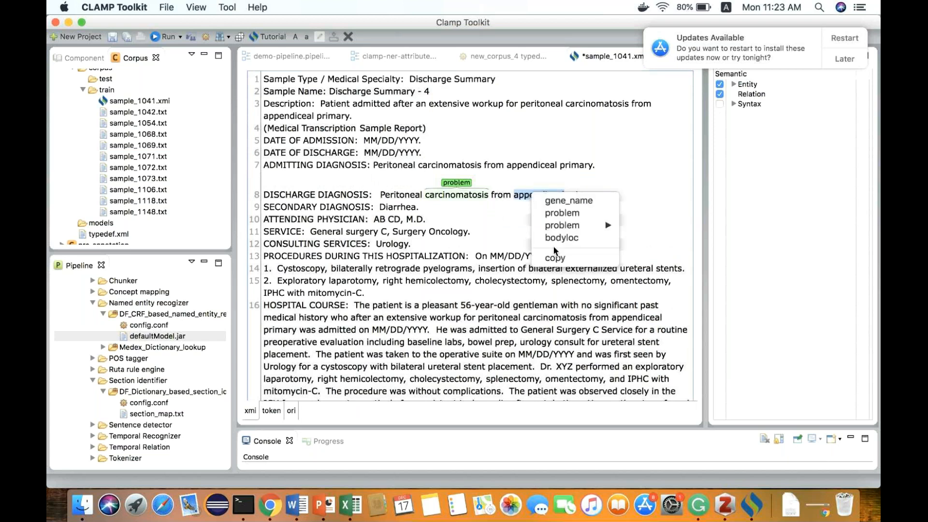
click(563, 238)
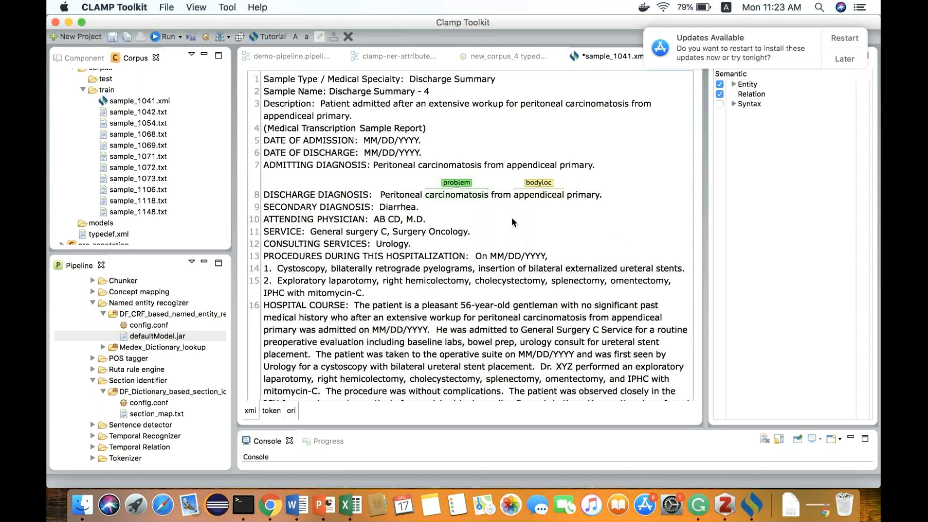
key(super+s)
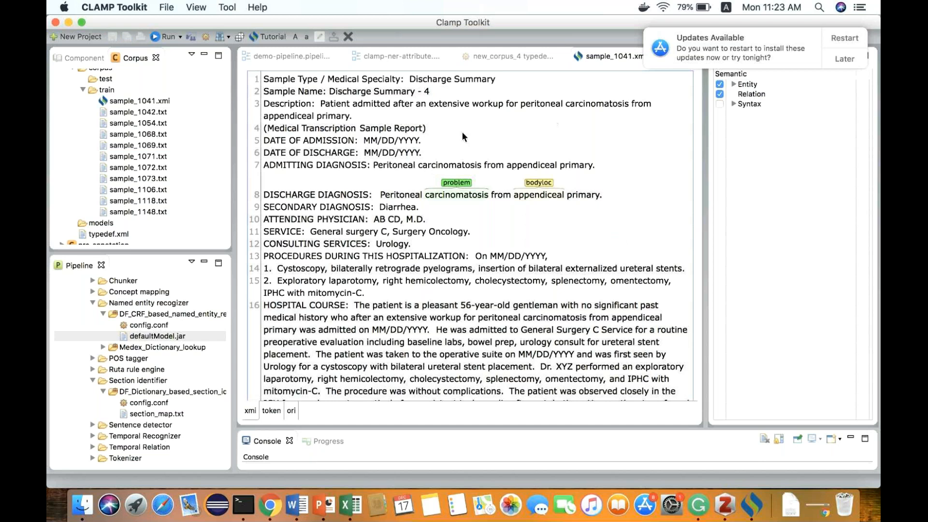
- Link the bodyloc annotation to the problem annotation on the discharge diagnosis line with a locOf relation
click(536, 183)
key(super+a)
click(464, 183)
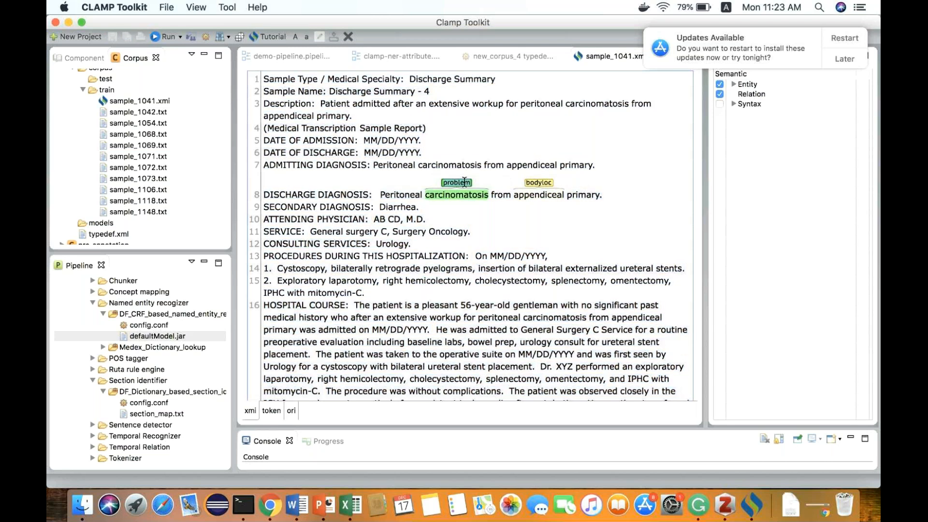
drag(464, 182, 464, 181)
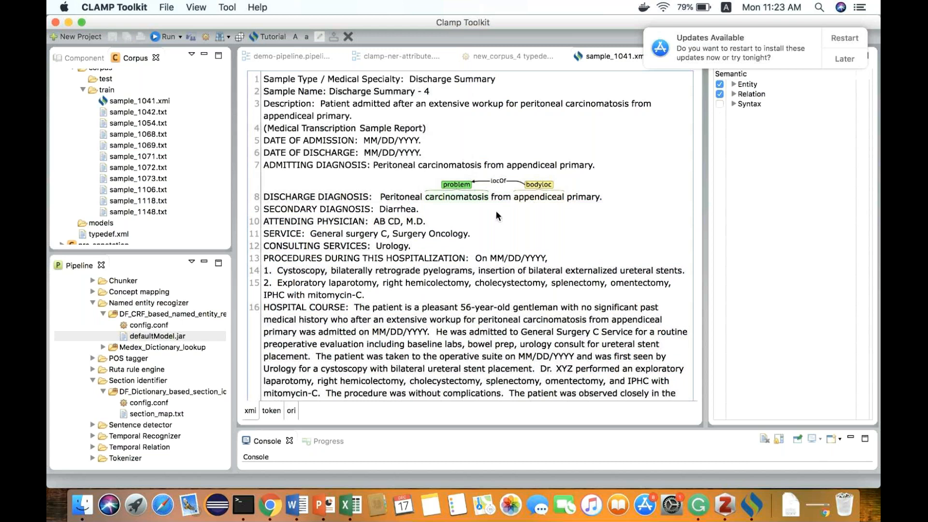
scroll(496, 210, down, 3)
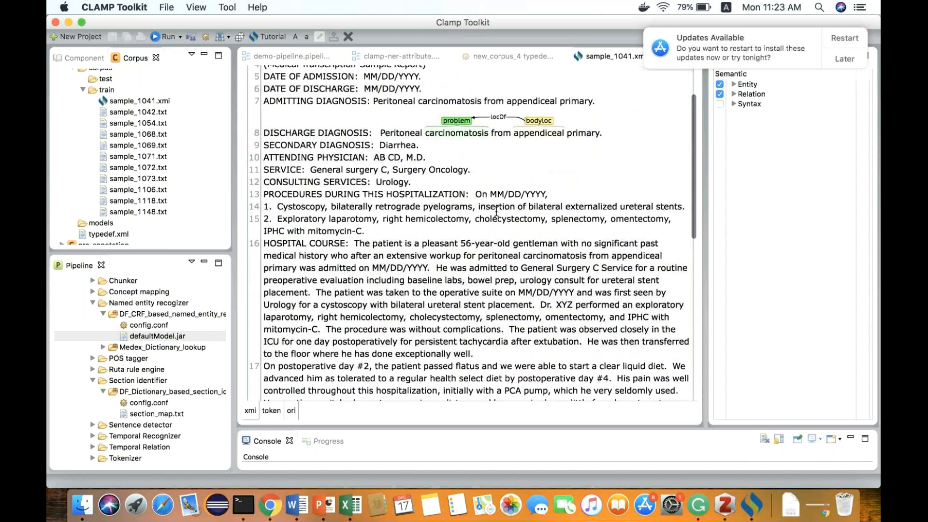
scroll(496, 211, up, 3)
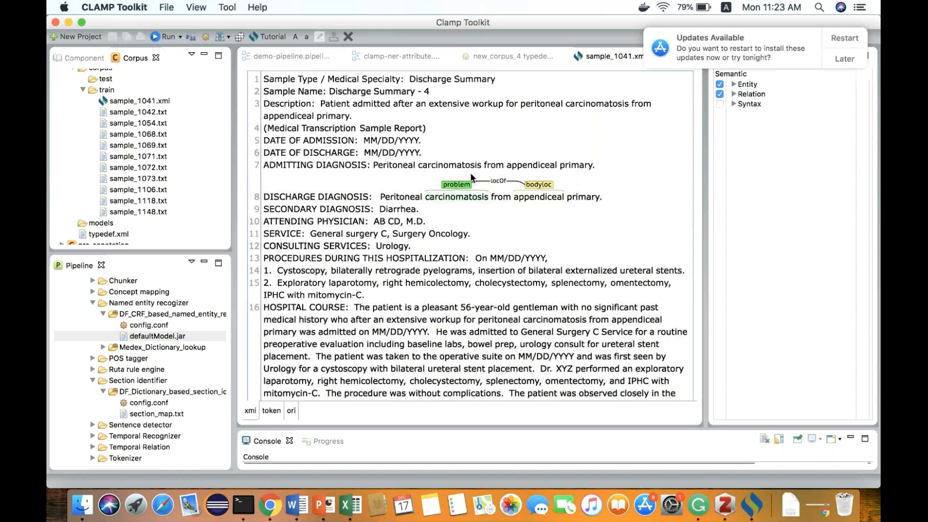
scroll(474, 228, down, 3)
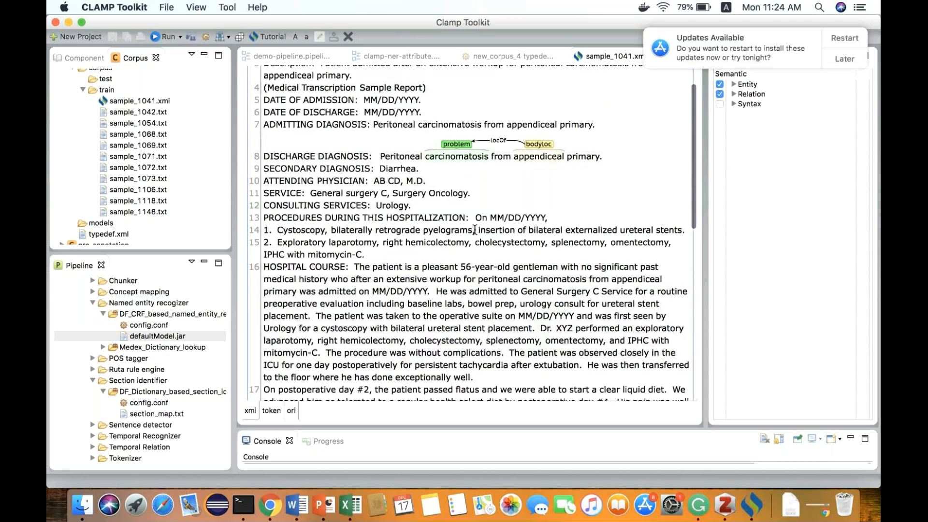
scroll(474, 230, up, 3)
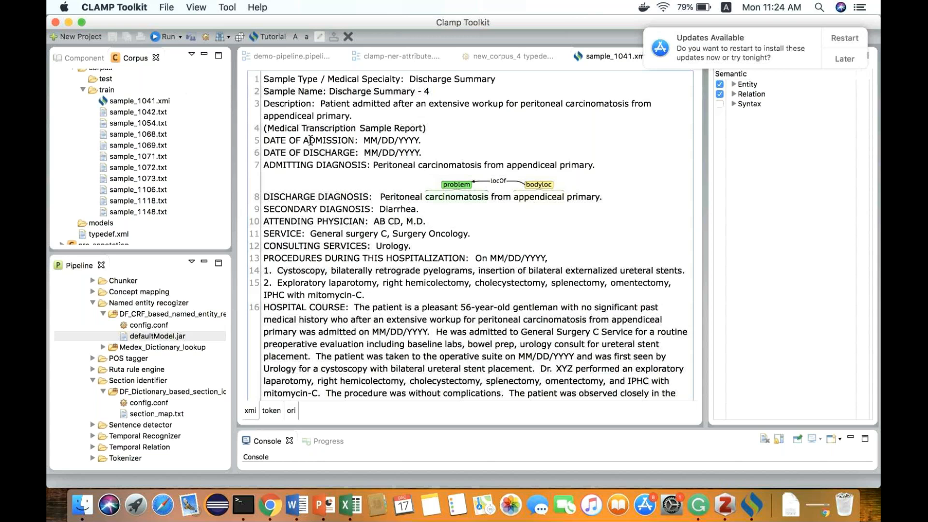
- Delete the locOf relation and the problem and bodyloc entities from the discharge diagnosis line, and save the file
right_click(502, 183)
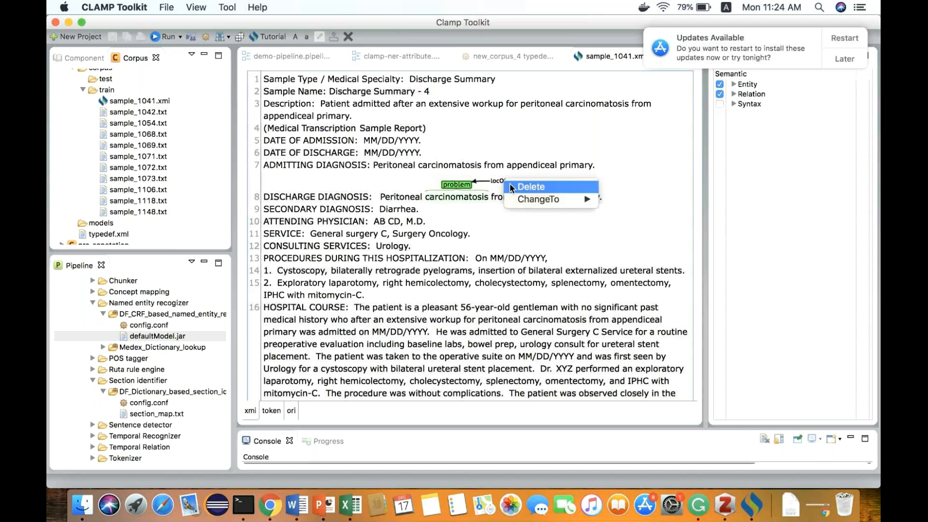
click(510, 186)
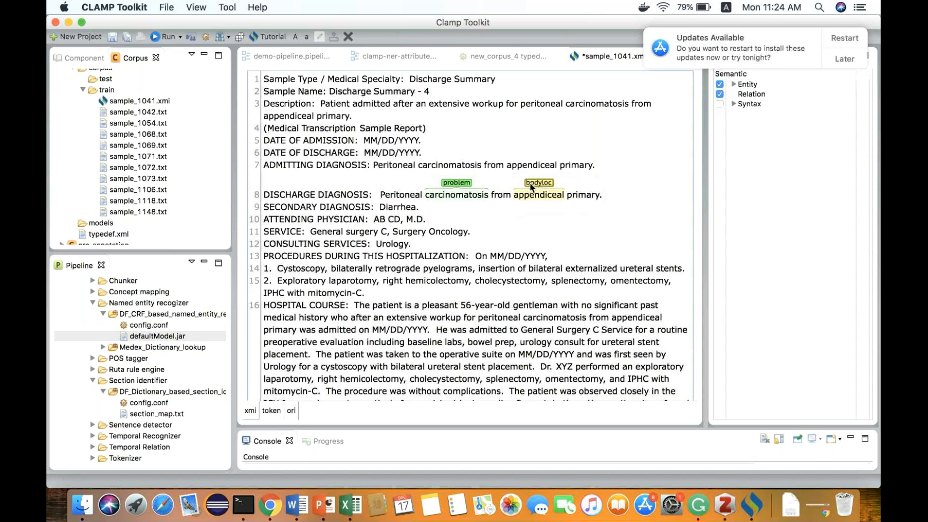
right_click(466, 183)
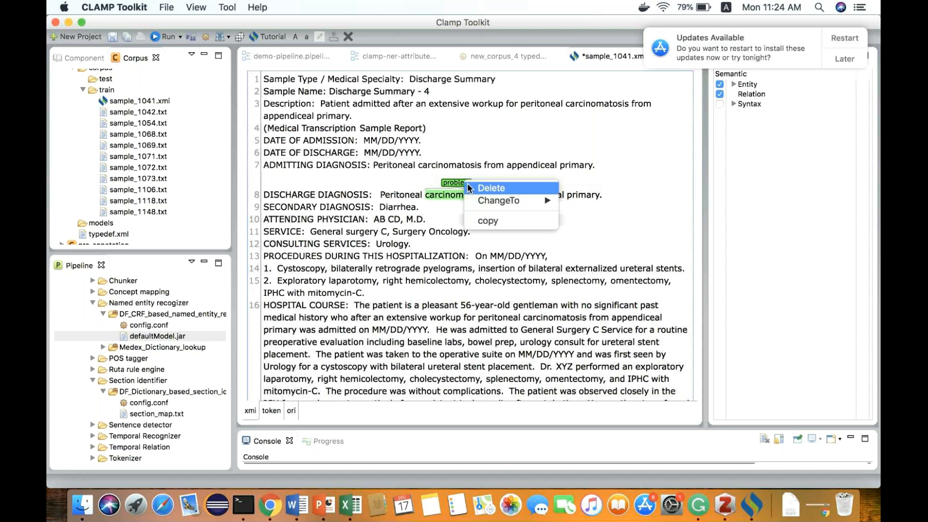
click(468, 186)
key(super+s)
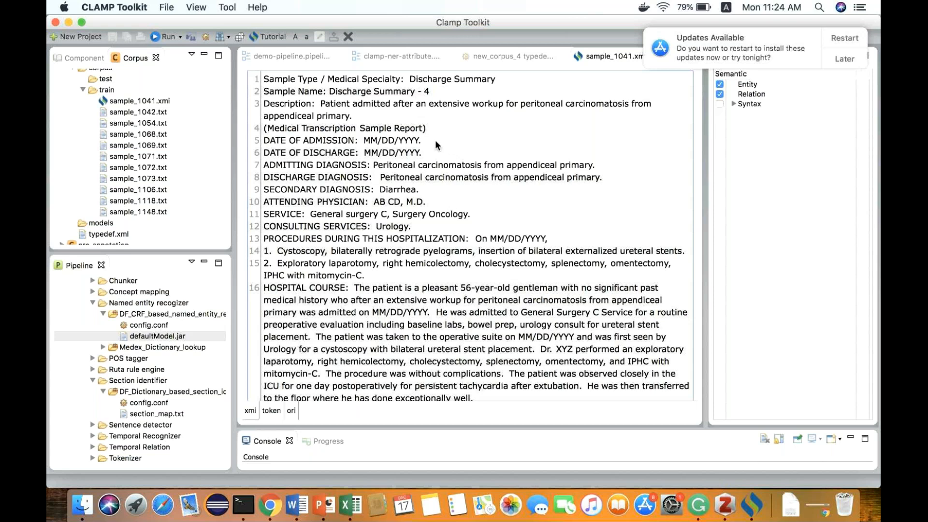
- Switch to the GoToMeeting session in Chrome, check its chat messages and participant list, and return to CLAMP Toolkit
click(271, 505)
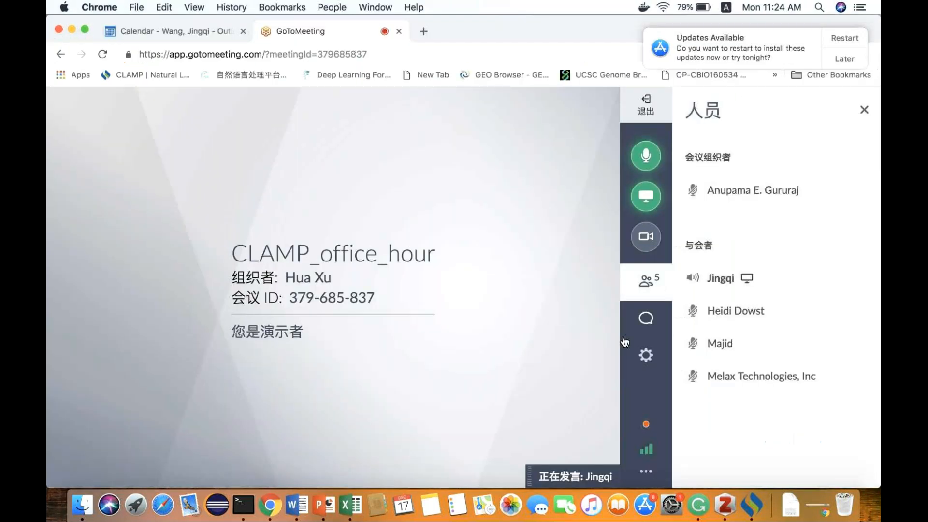
click(640, 319)
click(646, 281)
click(648, 317)
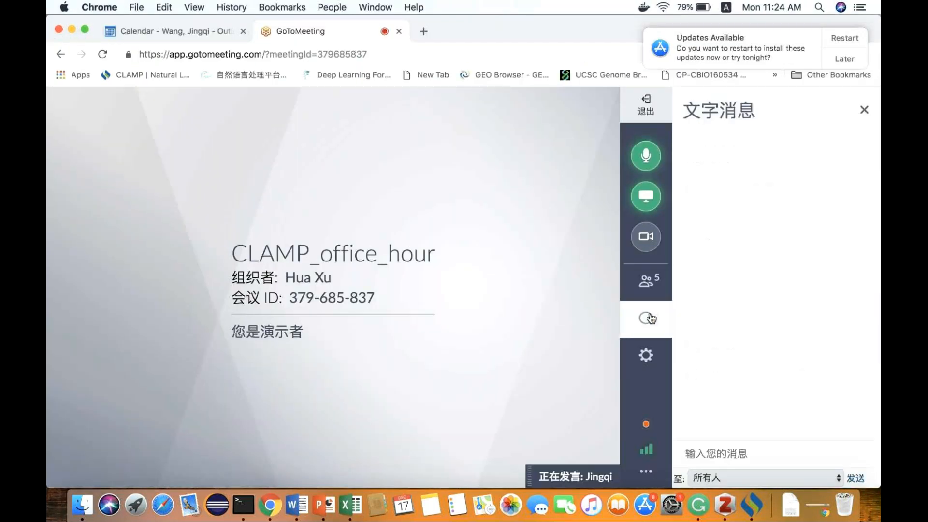
click(647, 281)
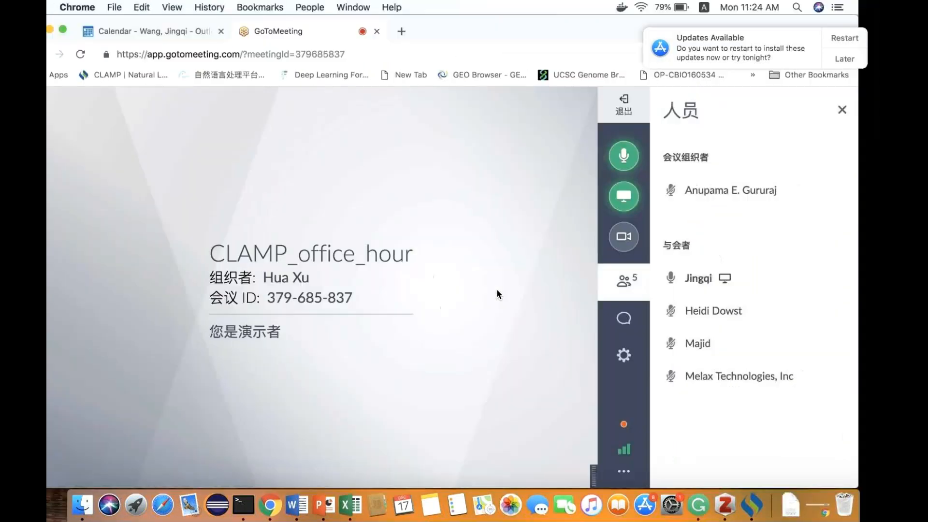
click(650, 302)
click(649, 296)
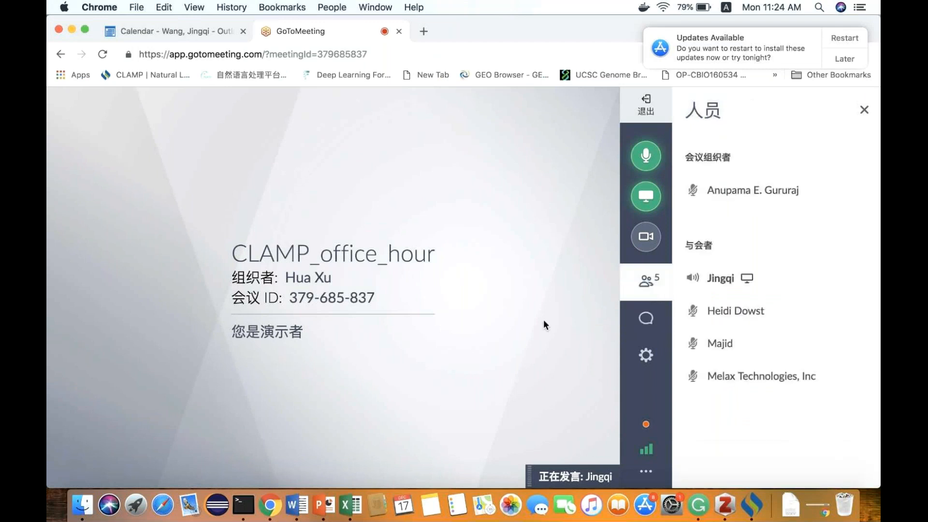
key(ctrl+Right)
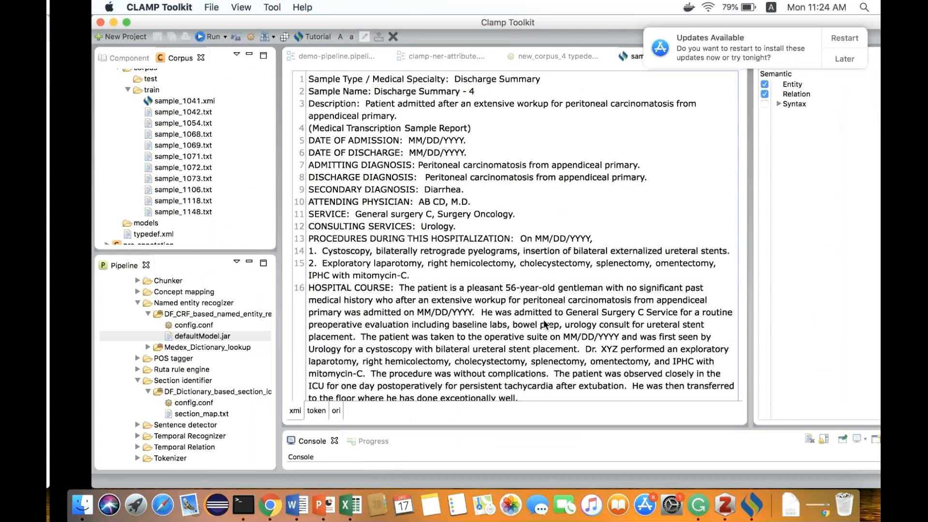
- Close all open files: sample_1041.xmi, the new_corpus_4 typedef, clamp-ner-attribute.pipeline and demo-pipeline
scroll(399, 193, up, 1)
key(super+w)
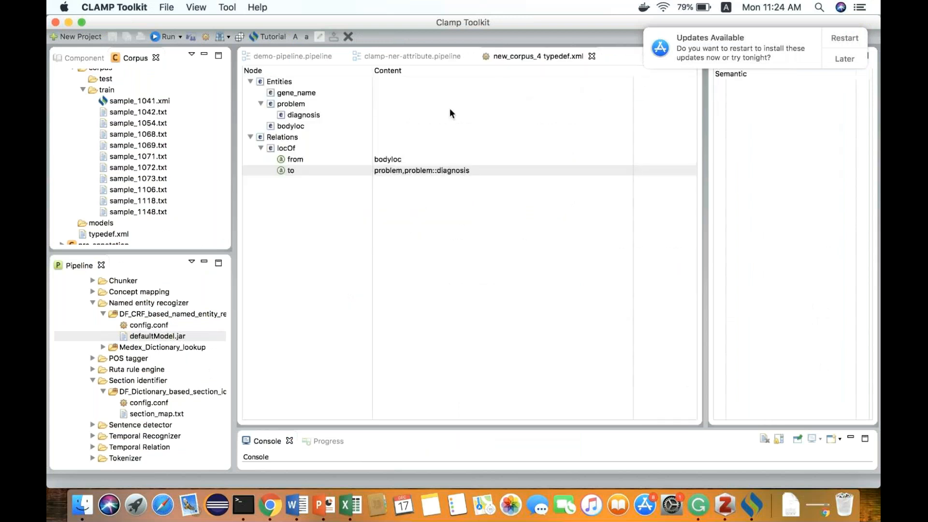
click(518, 96)
key(super+w)
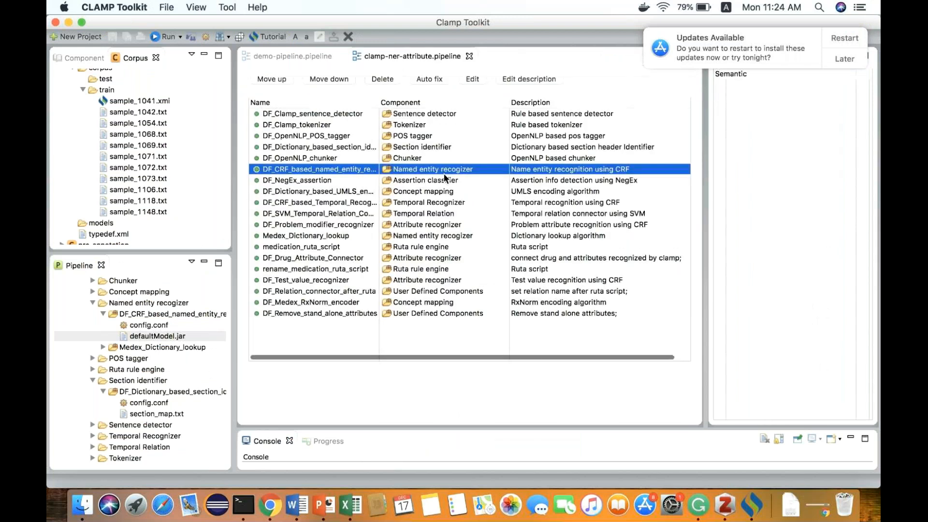
key(super+w)
key(super+w)
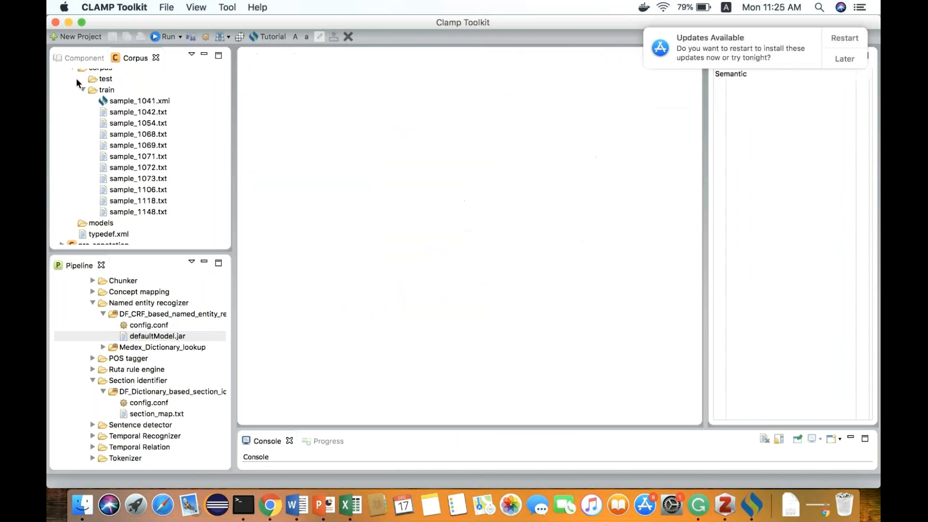
- Reopen sample_1041.xmi from new_corpus_4 to view it, close it, and collapse the new_corpus_4 project
double_click(147, 101)
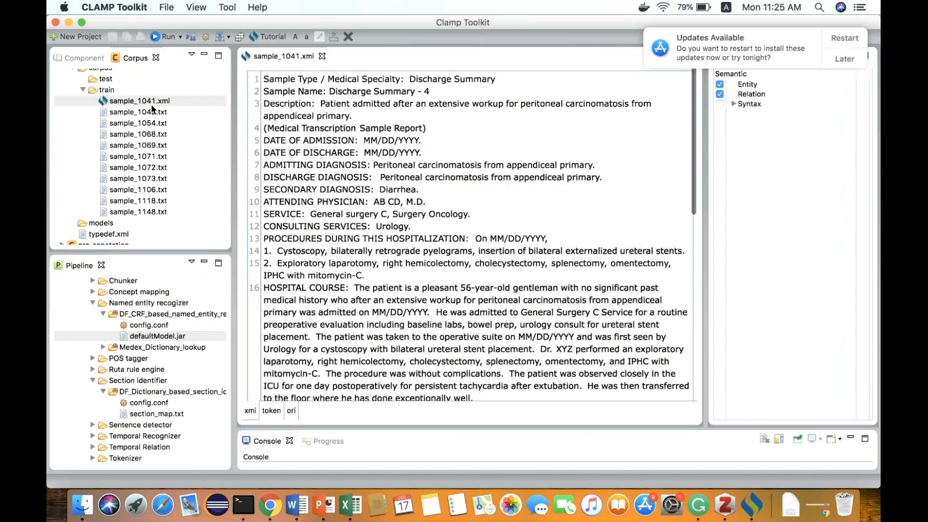
click(83, 90)
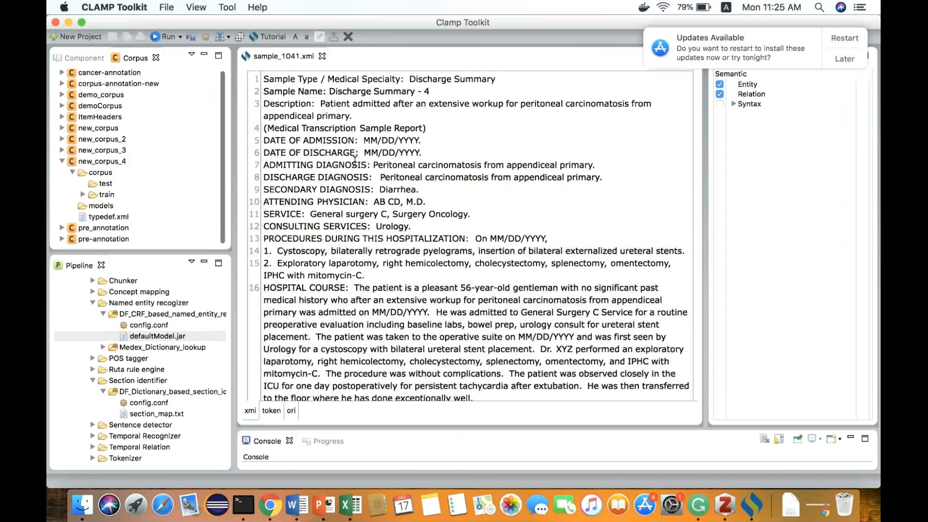
key(super+w)
click(73, 172)
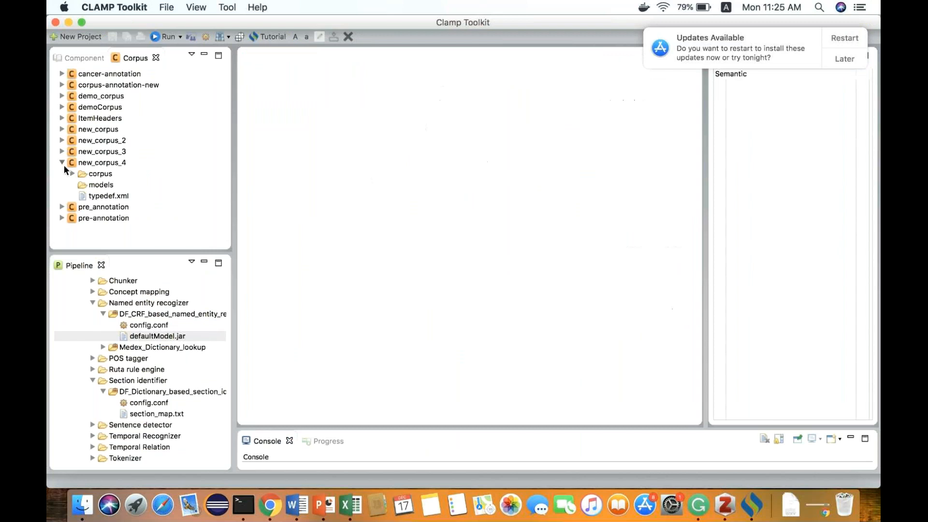
click(62, 163)
- View sample_1041.xmi from the ItemHeaders corpus's train folder, close it, and collapse the ItemHeaders project
click(62, 119)
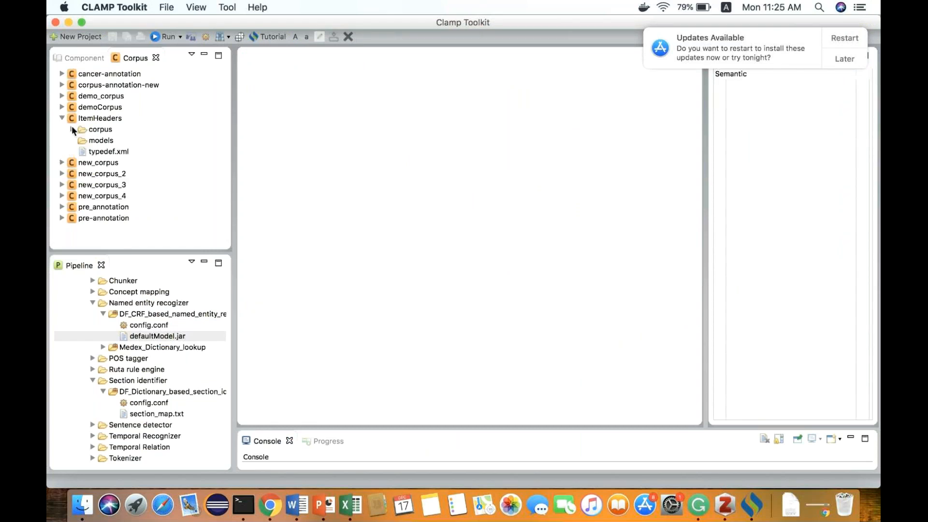
click(71, 127)
click(83, 151)
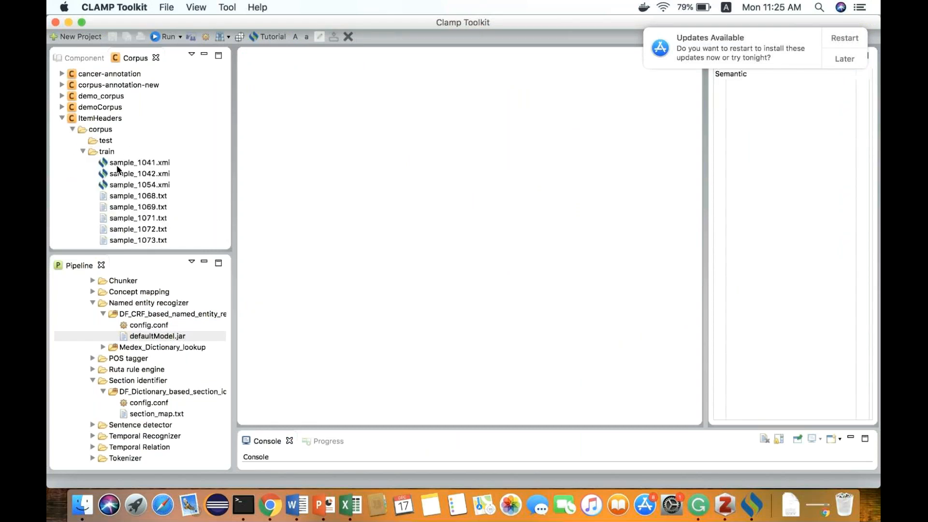
double_click(117, 163)
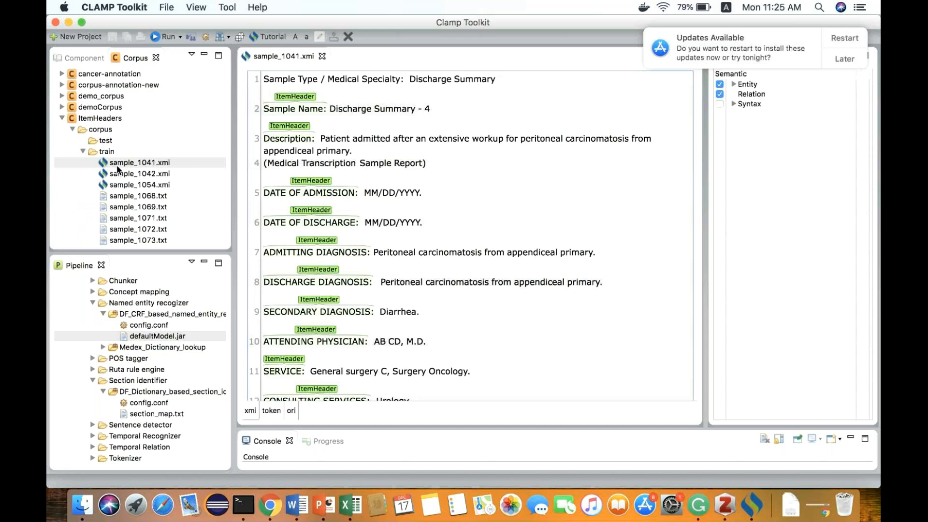
click(117, 164)
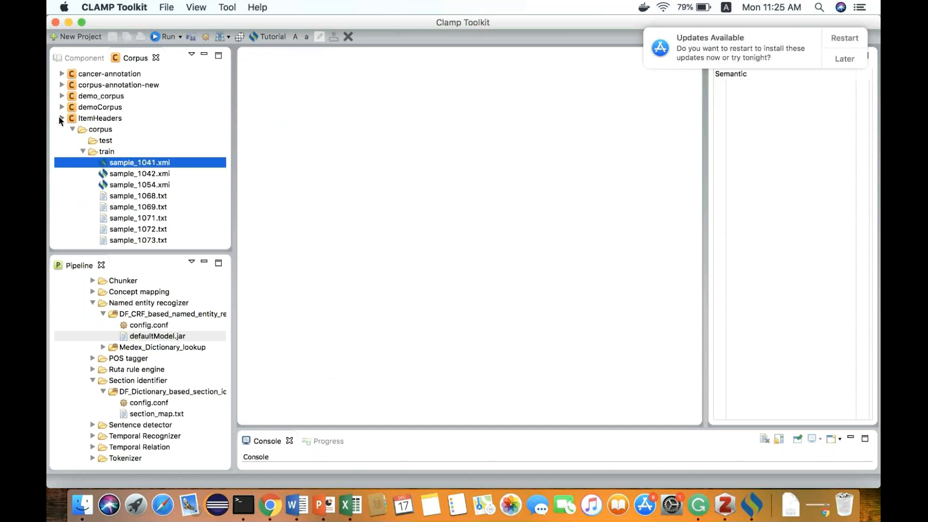
click(60, 118)
- Open sample_1042.xmi and sample_1041.xmi from the train folder of new_corpus
click(73, 140)
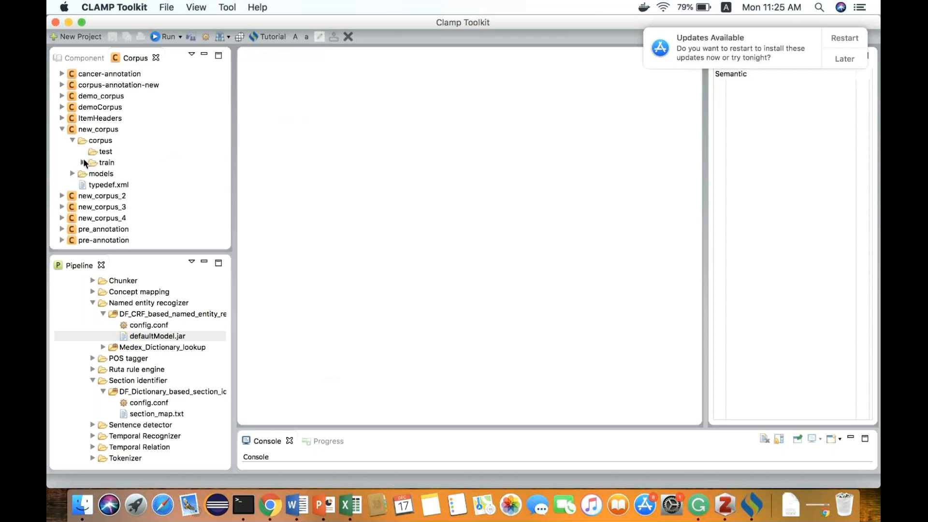
click(82, 163)
click(125, 185)
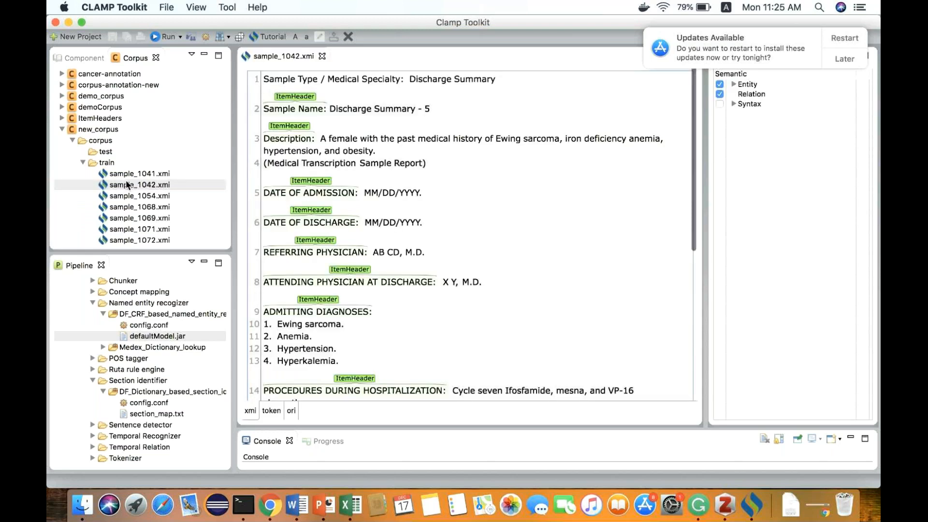
double_click(127, 175)
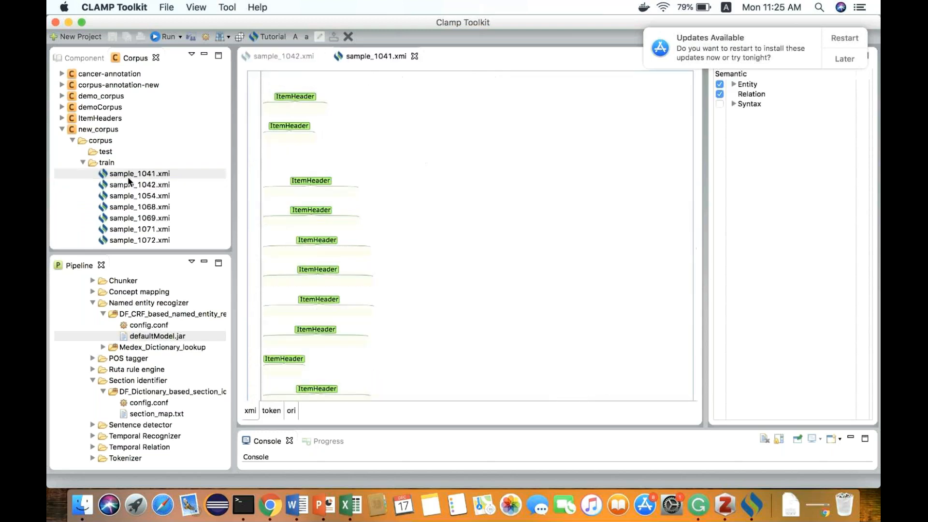
scroll(128, 176, down, 3)
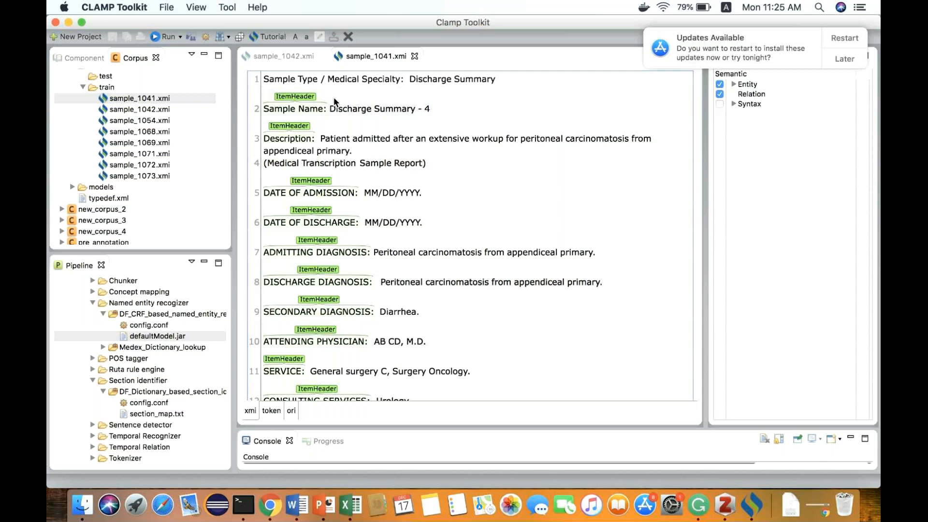
- Examine the ItemHeader annotations throughout sample_1041.xmi, from the sample name down to the keywords section
click(150, 111)
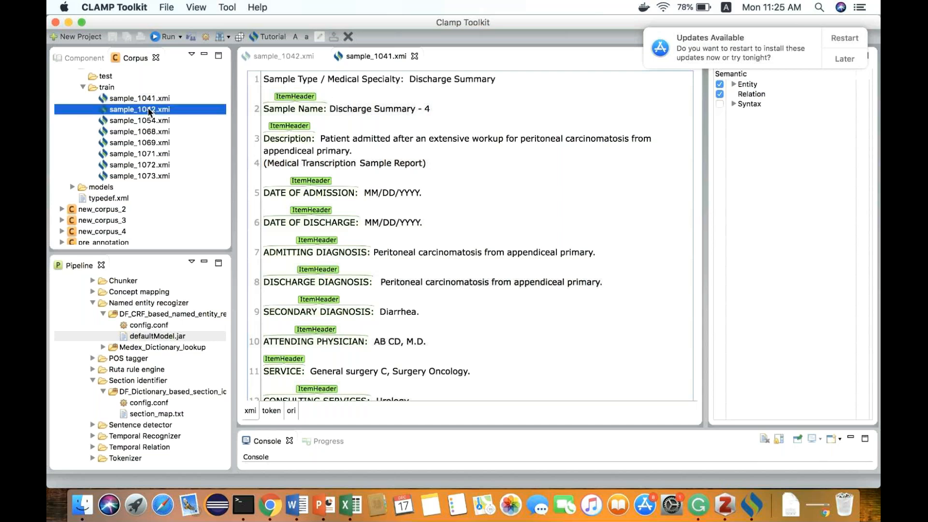
click(195, 131)
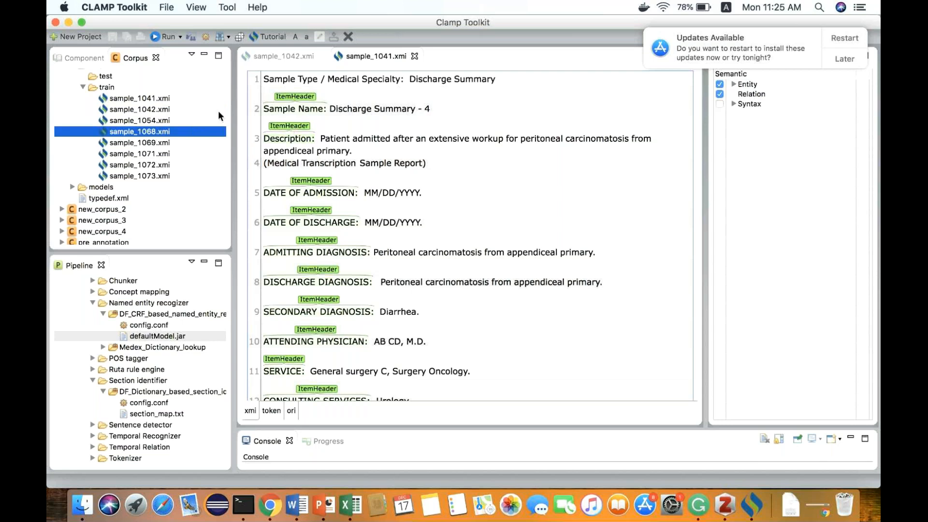
click(305, 99)
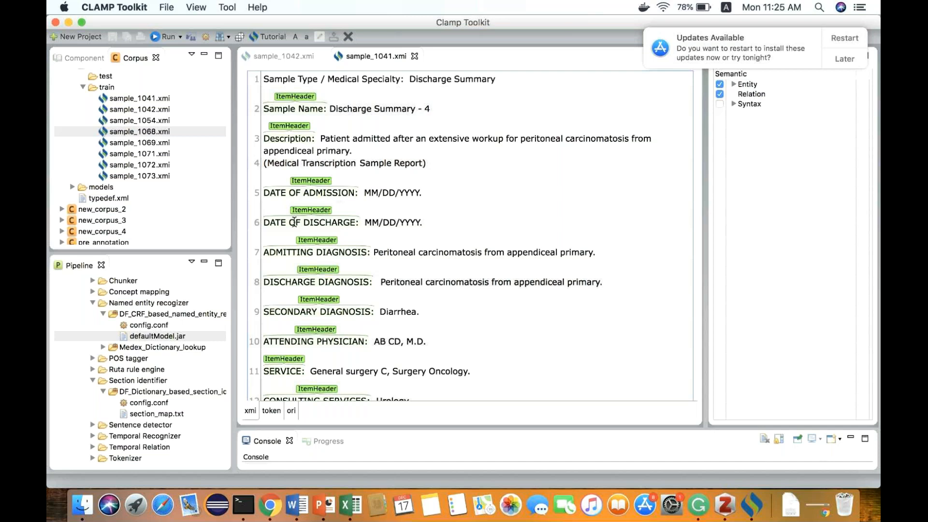
scroll(335, 221, down, 1)
scroll(335, 221, down, 10)
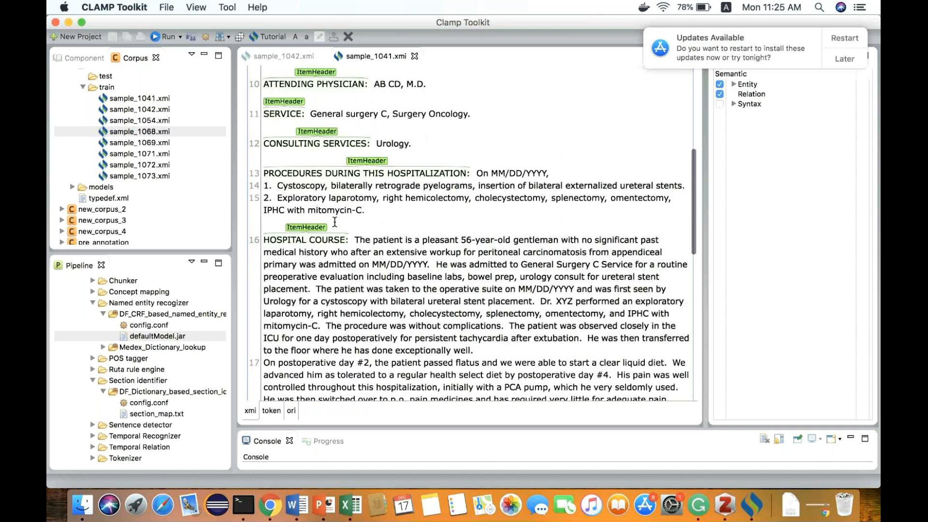
scroll(335, 221, down, 6)
scroll(334, 221, down, 12)
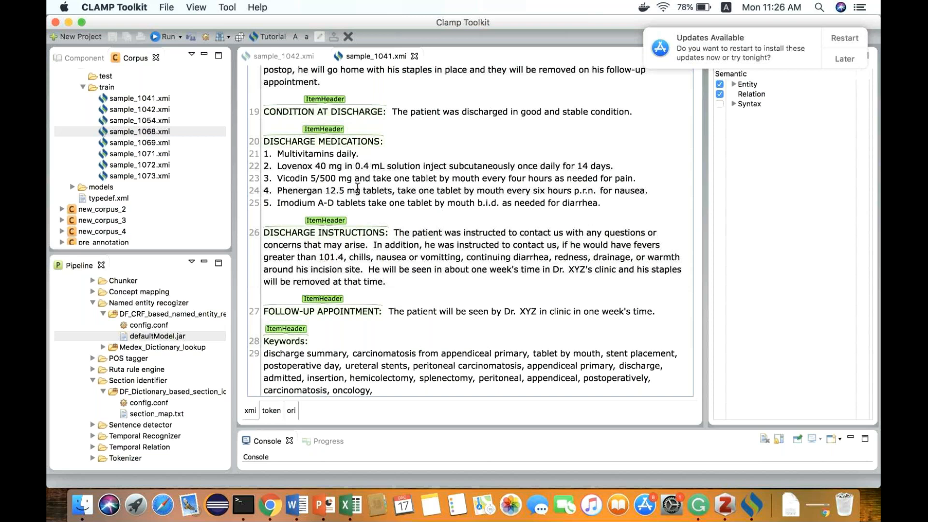
scroll(357, 187, up, 5)
- Open sample_1069.xmi and sample_1072.xmi from the same train folder and review their ItemHeader annotations
double_click(186, 148)
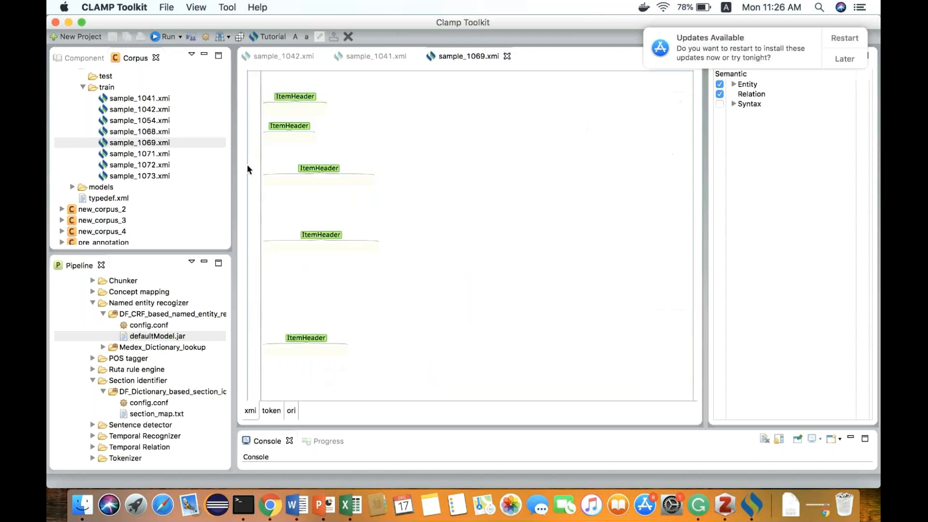
scroll(311, 190, down, 2)
scroll(311, 190, down, 6)
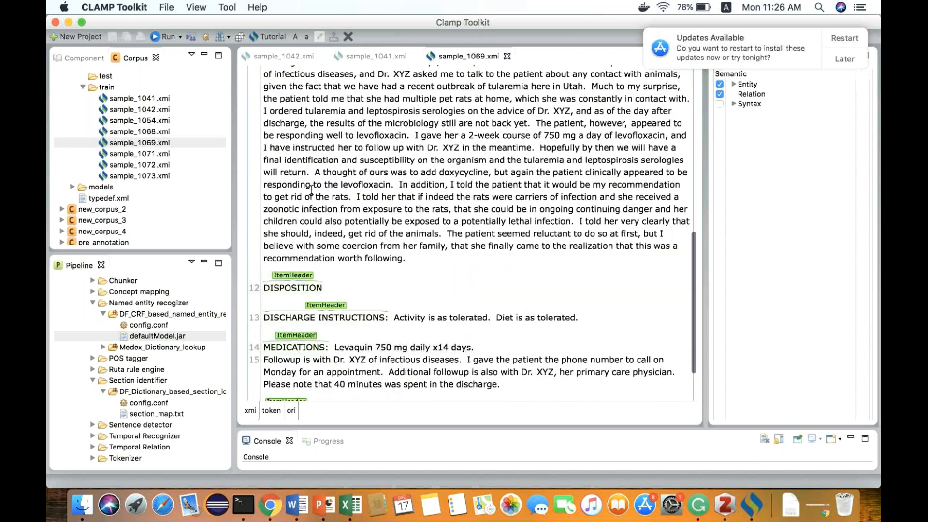
scroll(311, 189, down, 2)
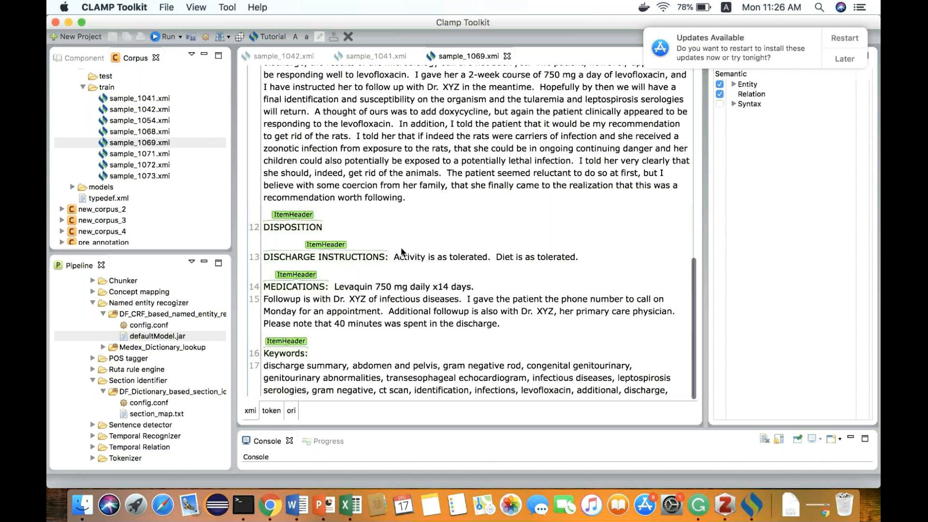
scroll(402, 251, up, 10)
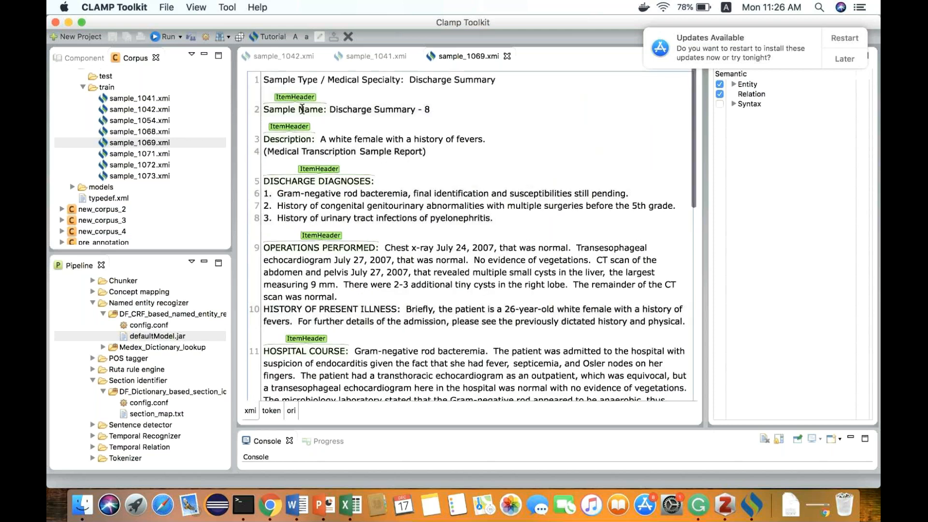
double_click(154, 165)
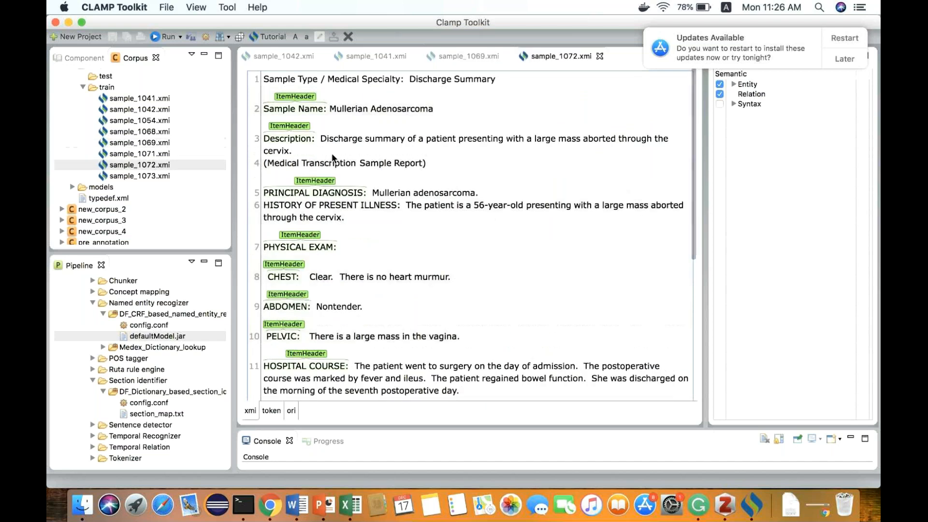
scroll(339, 194, down, 10)
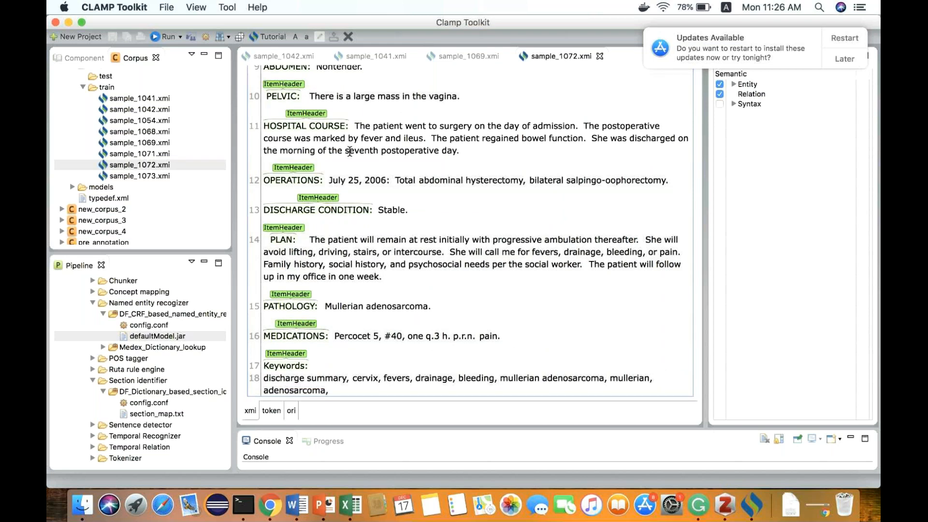
- Close sample_1072.xmi, sample_1069.xmi and sample_1041.xmi, keeping only sample_1042.xmi open
key(super+w)
key(super+w)
key(super+w)
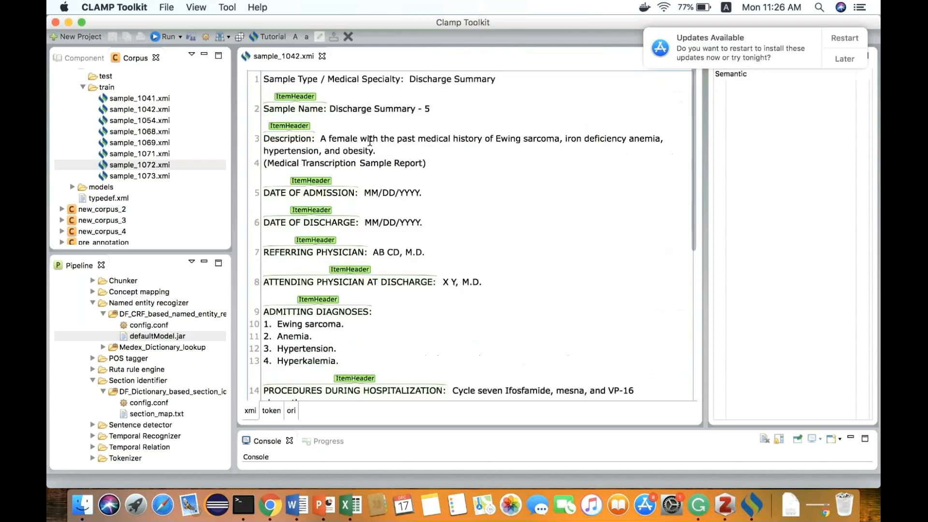
- Select the train folder of new_corpus and collapse its file list
click(111, 88)
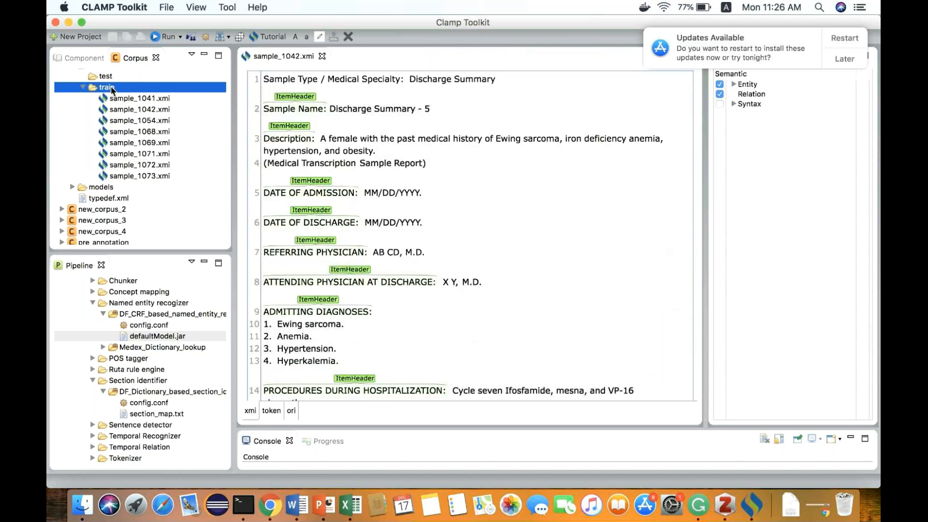
scroll(81, 163, up, 3)
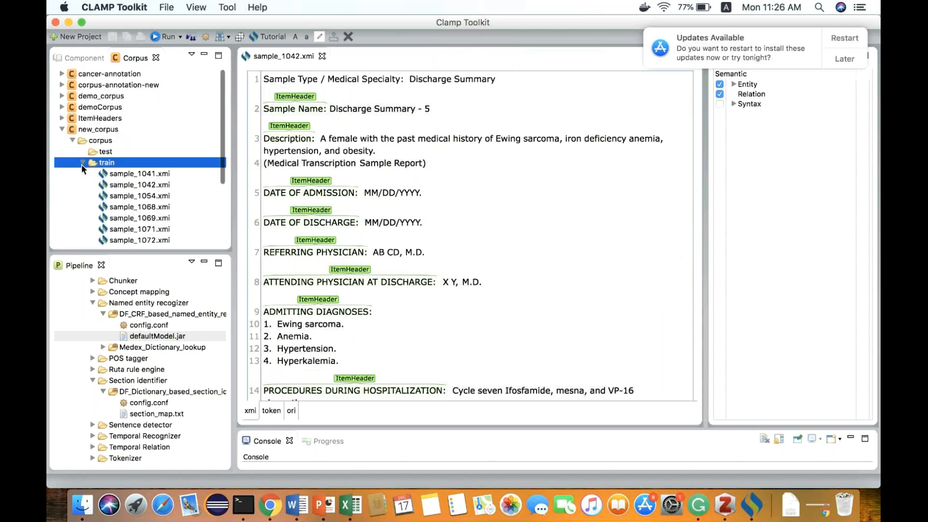
click(82, 162)
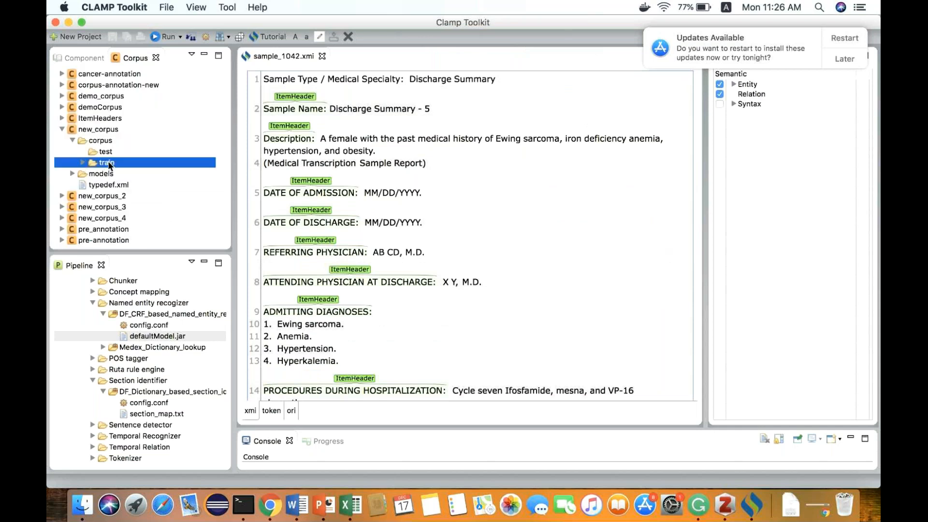
click(191, 37)
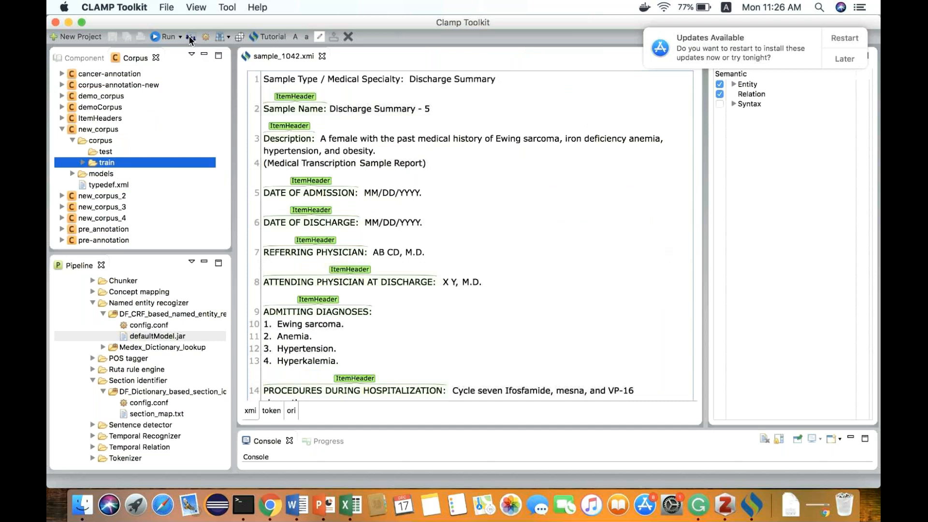
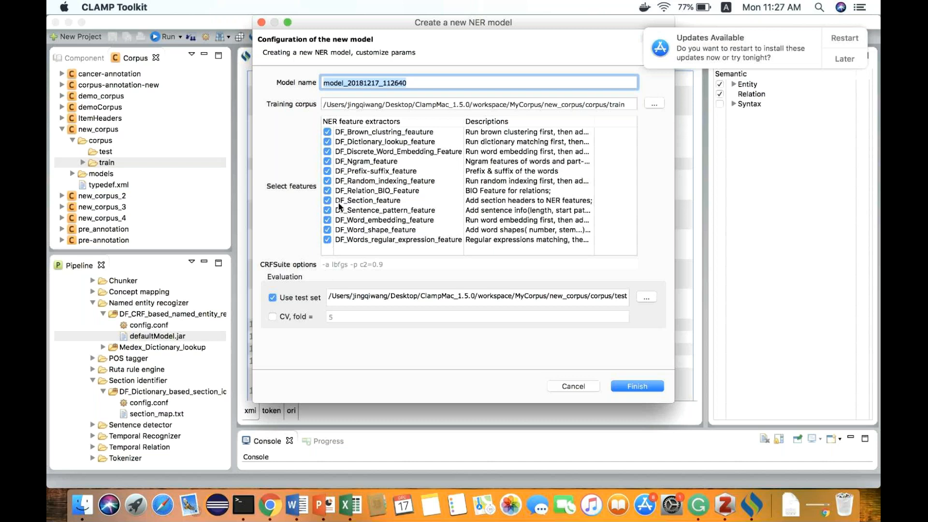
click(327, 190)
click(327, 171)
click(327, 162)
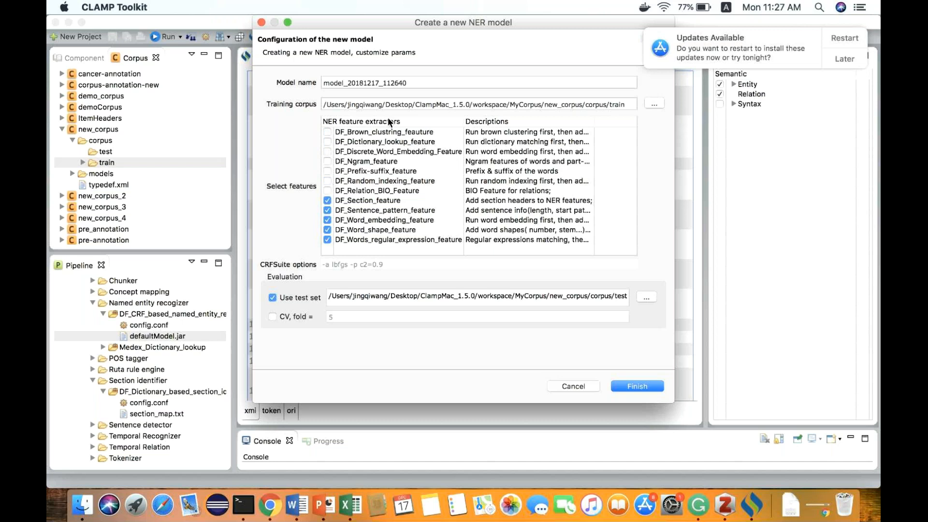
click(327, 200)
click(327, 210)
click(327, 220)
click(328, 239)
click(369, 229)
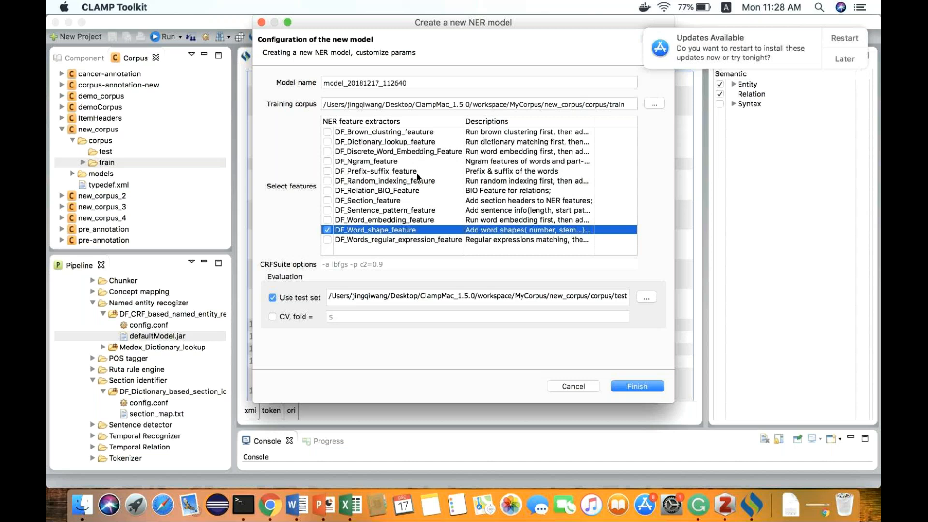
click(575, 390)
- Show the component library and collapse the Assertion_classifier, Attribute_recognizer, POS_tagger and Chunker groups
click(90, 57)
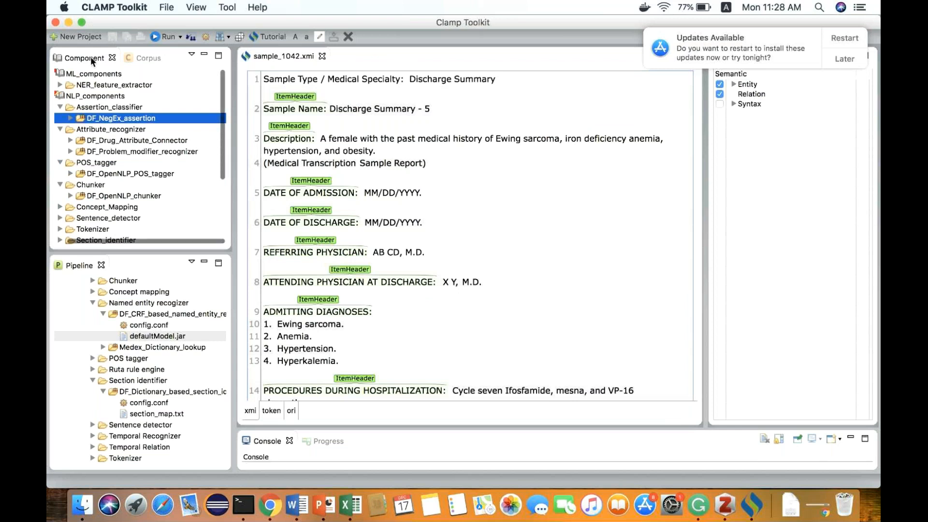
click(60, 106)
click(60, 118)
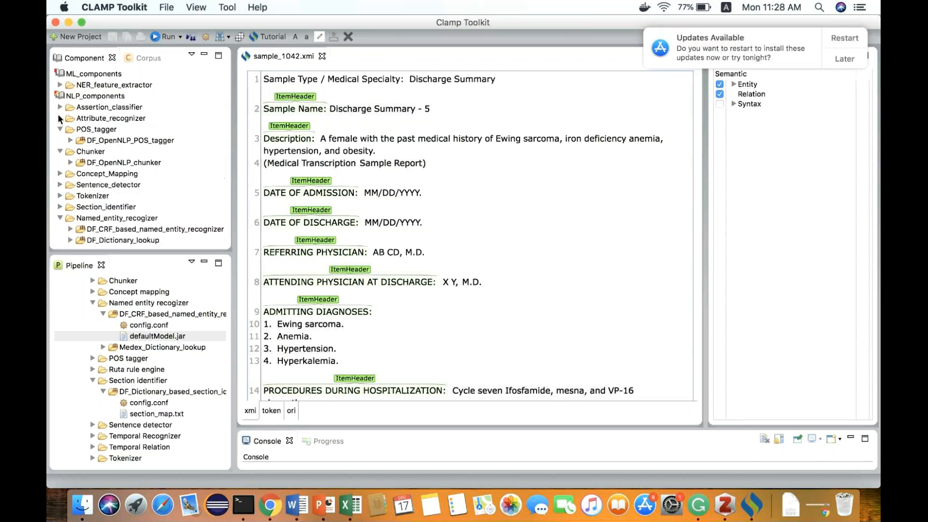
click(59, 129)
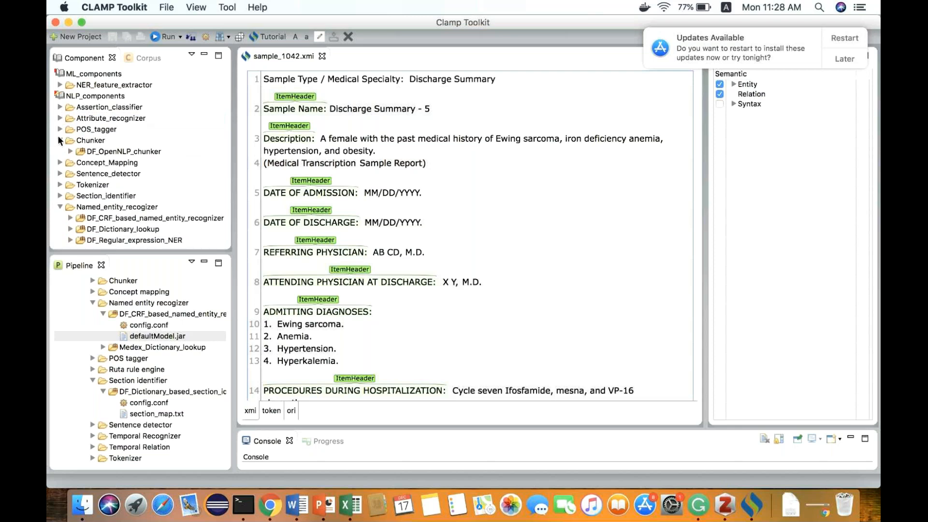
click(60, 139)
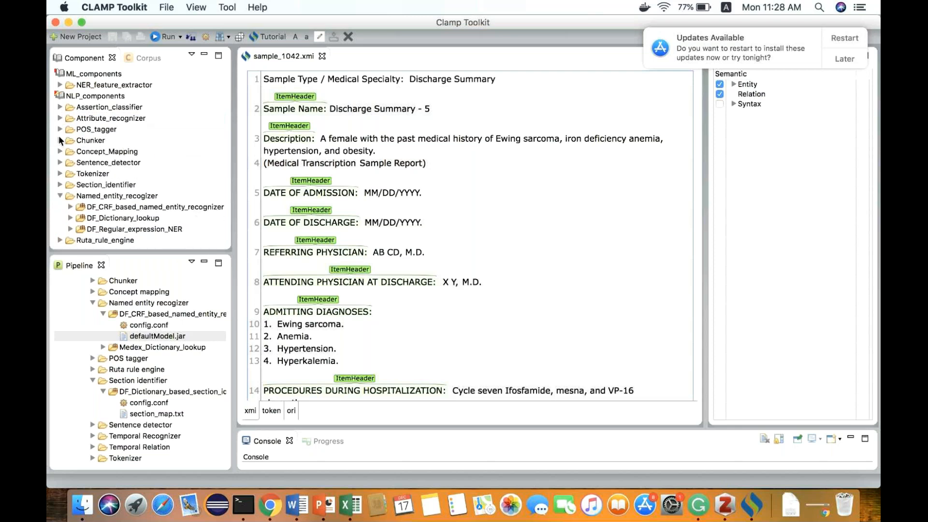
- Open the config.conf settings of DF_Dictionary_lookup_feature under NER_feature_extractor
click(61, 85)
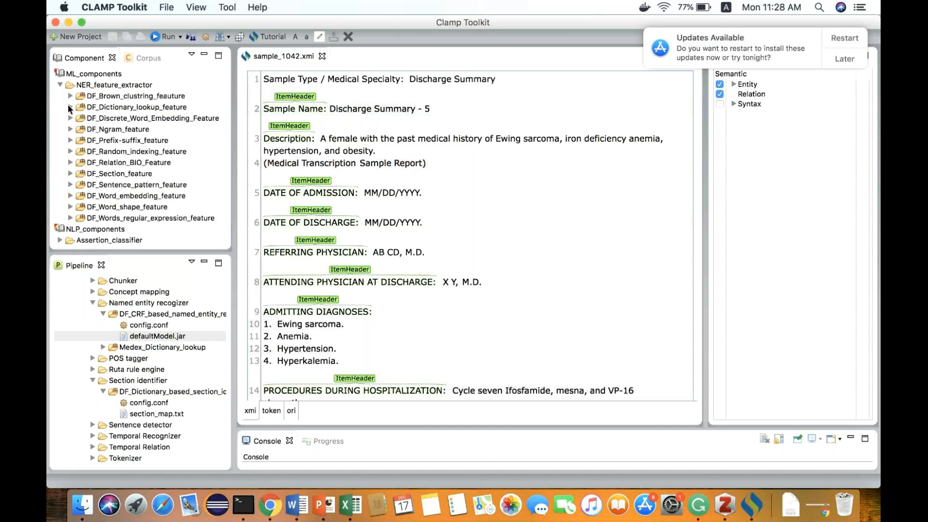
click(70, 107)
click(96, 119)
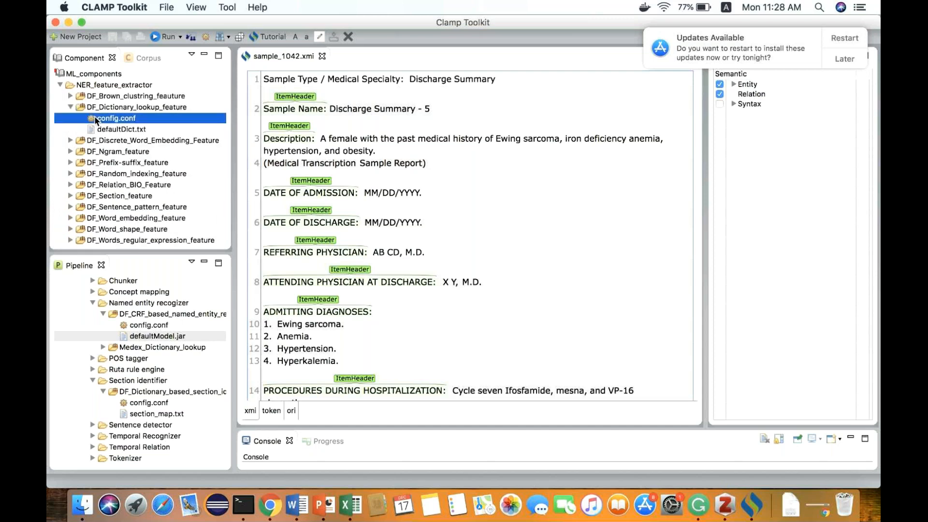
double_click(95, 119)
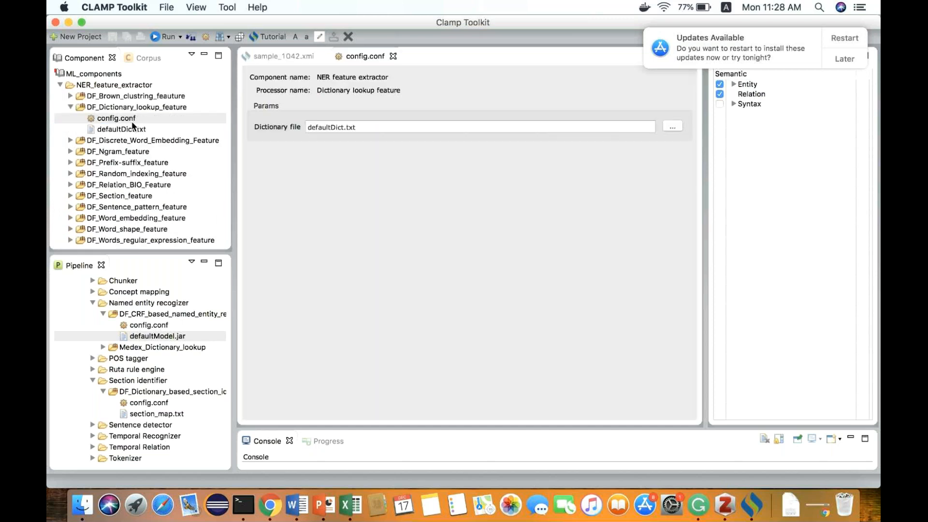
- Open the same config.conf as plain text and highlight its full NERFeature class name
right_click(124, 121)
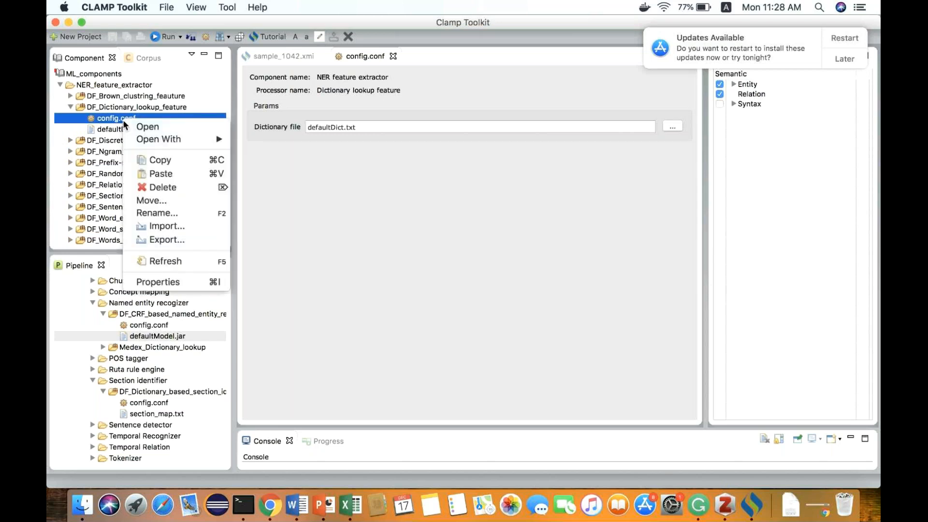
mouse_move(160, 140)
click(271, 165)
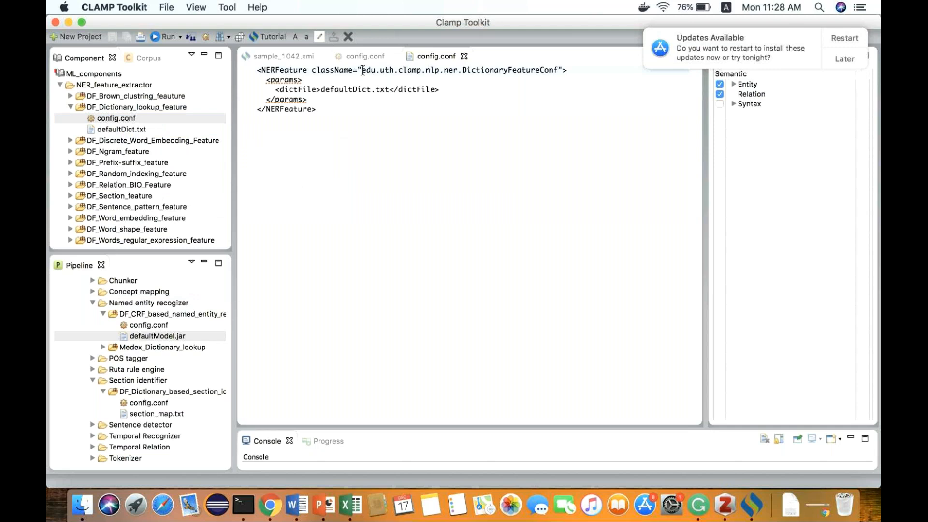
drag(363, 72, 557, 71)
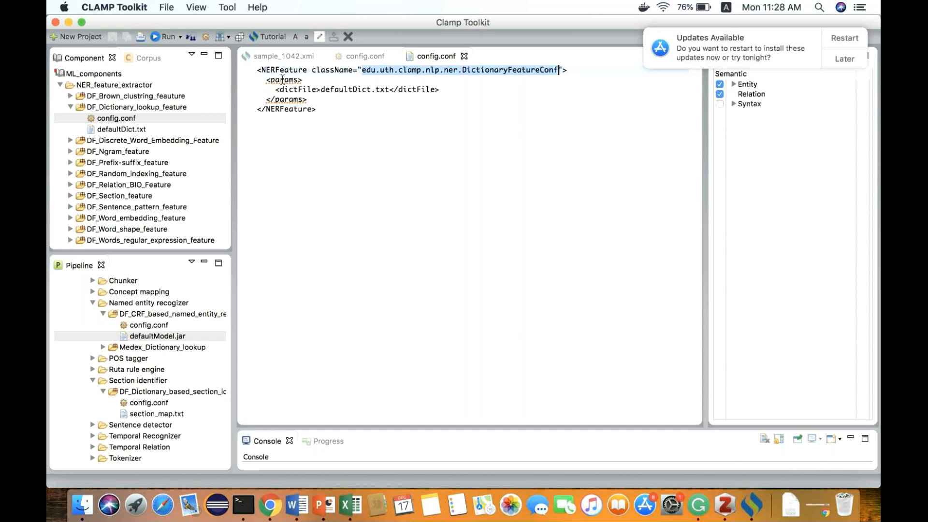
- Close both config.conf views and collapse the DF_Dictionary_lookup_feature and NER_feature_extractor folders
double_click(136, 109)
click(109, 85)
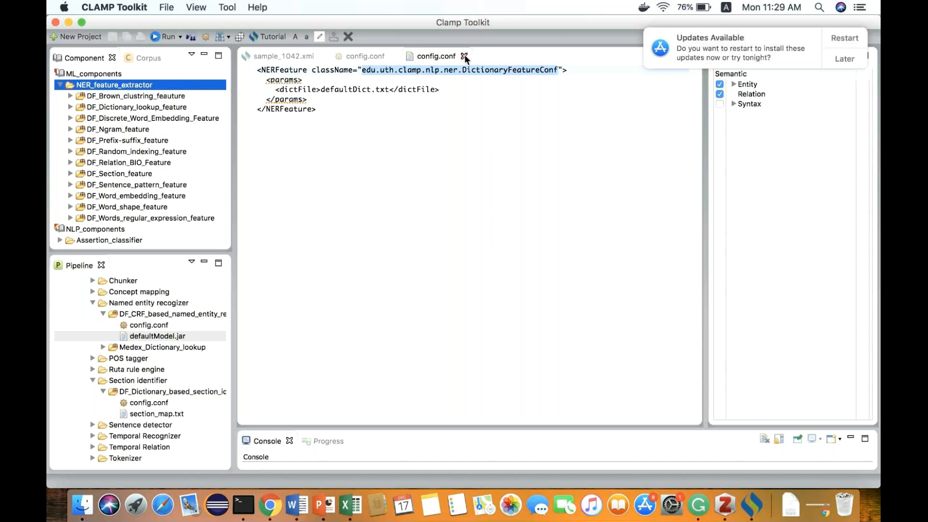
click(464, 56)
click(393, 56)
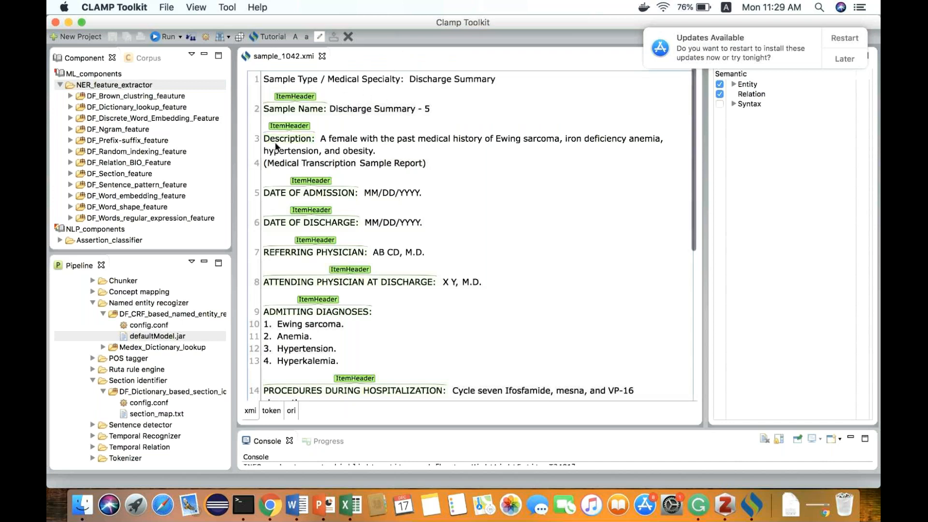
double_click(135, 85)
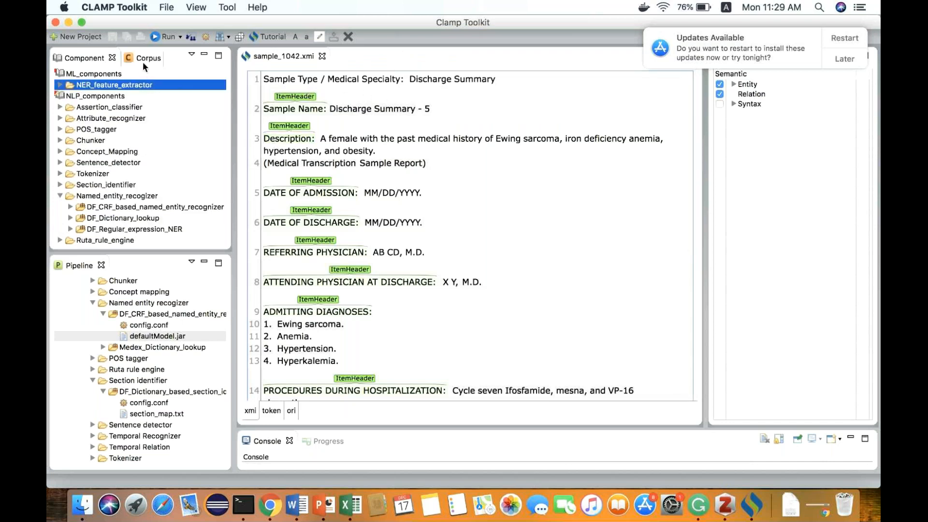
- Train a new NER model on new_corpus's train folder using only DF_Word_shape_feature, evaluated by 5-fold cross-validation instead of the test set
click(143, 62)
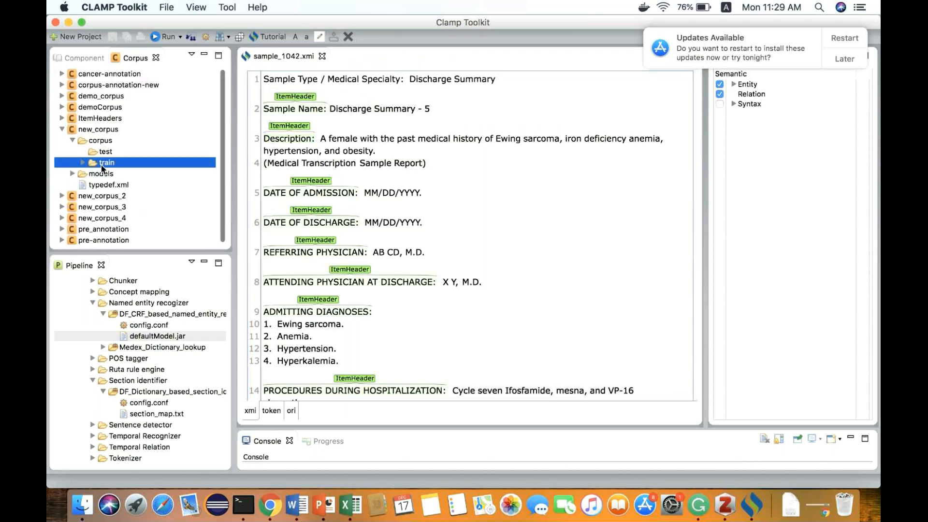
click(191, 36)
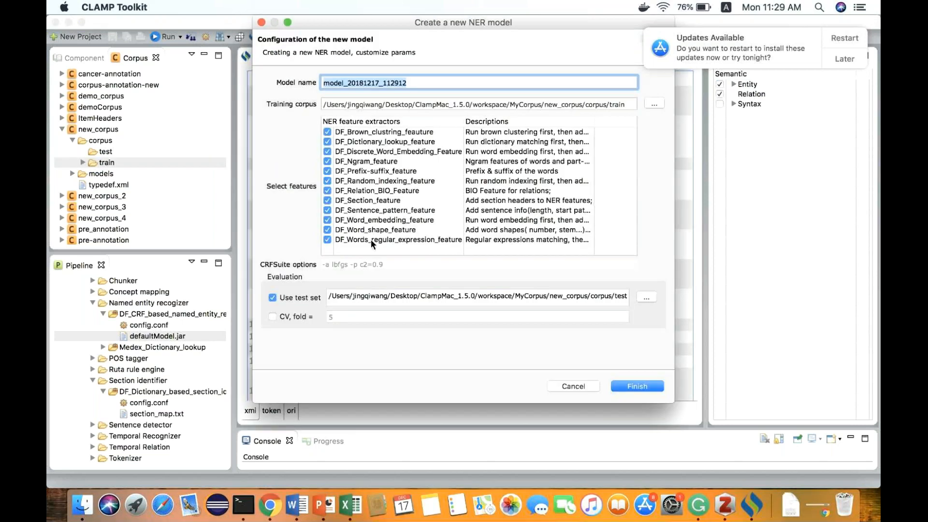
click(327, 246)
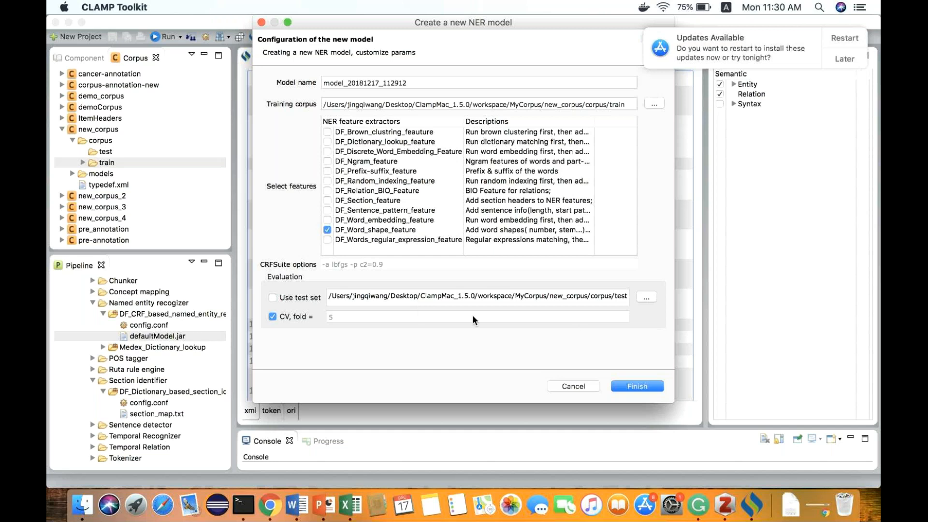
click(636, 386)
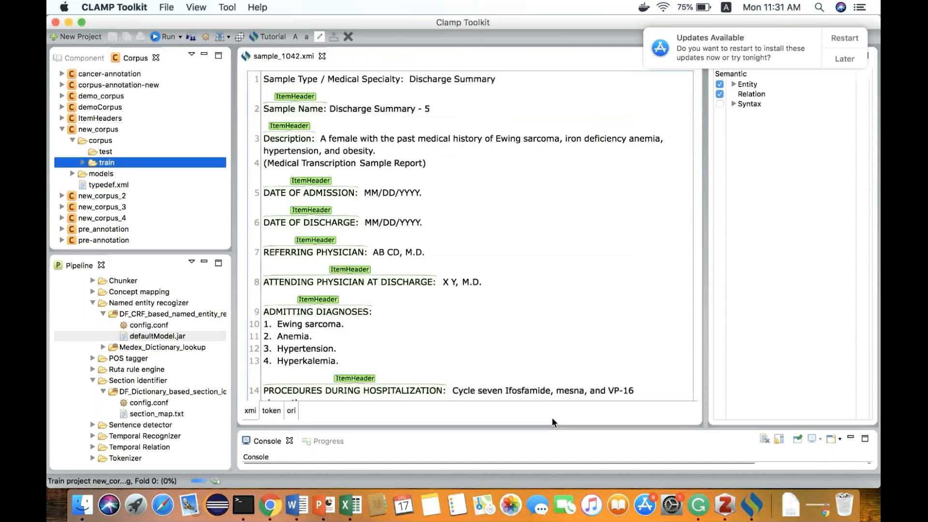
- Enlarge the console area and follow the training iterations through to the end of the run
drag(537, 428, 536, 281)
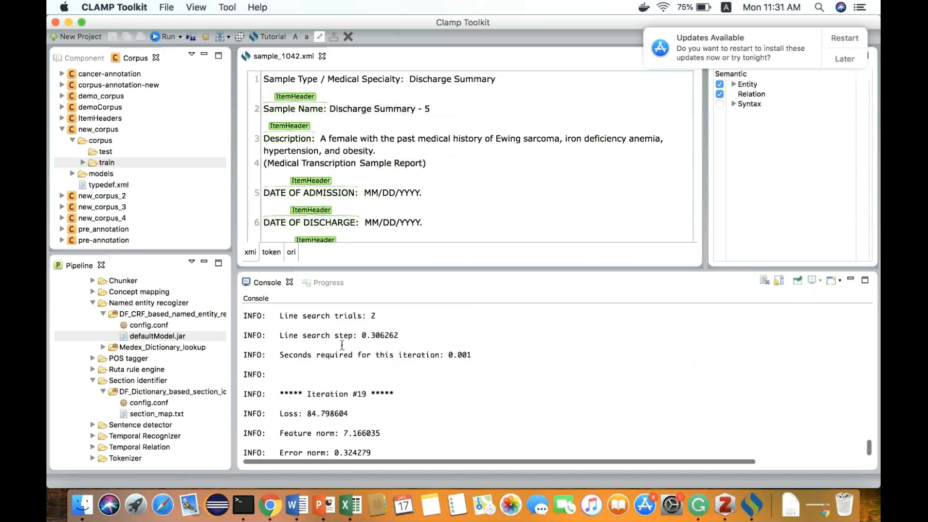
scroll(342, 345, up, 5)
double_click(335, 404)
scroll(334, 406, down, 5)
scroll(334, 405, down, 6)
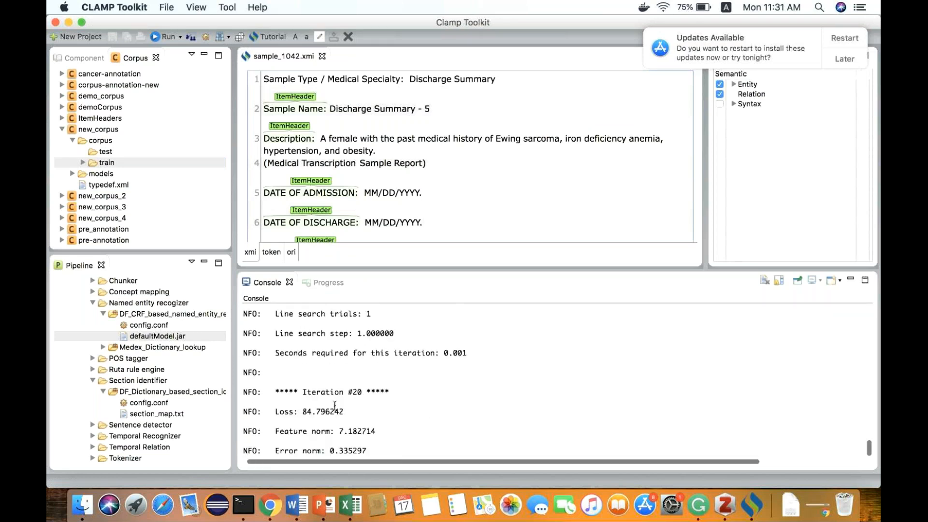
scroll(334, 405, down, 15)
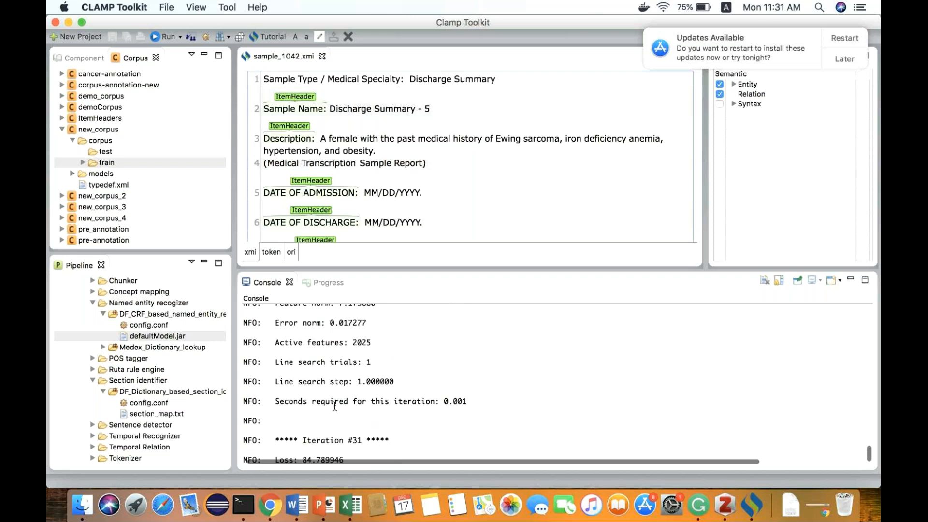
scroll(337, 386, down, 10)
drag(386, 272, 386, 308)
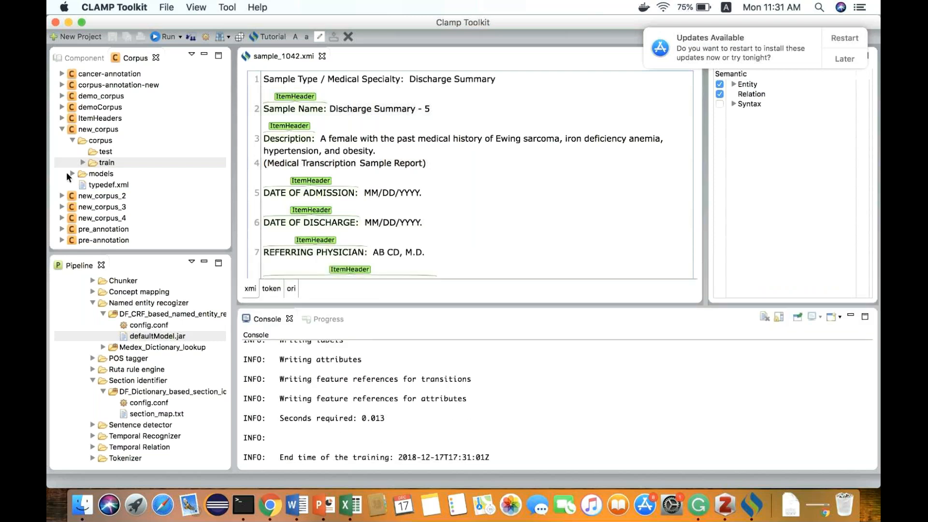
- Open training.fea from the model_20181217_112912 folder of new_corpus, review its token features and labels, and close it
double_click(96, 174)
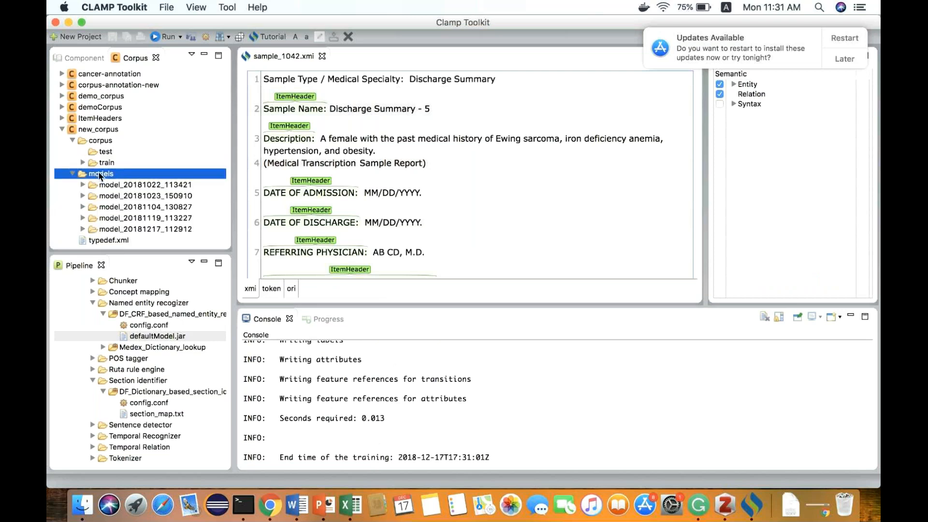
double_click(120, 229)
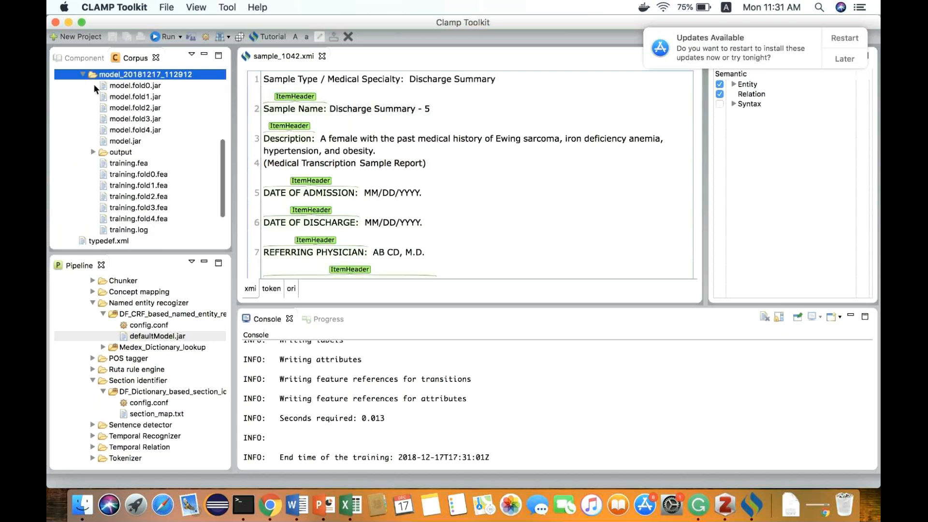
double_click(126, 166)
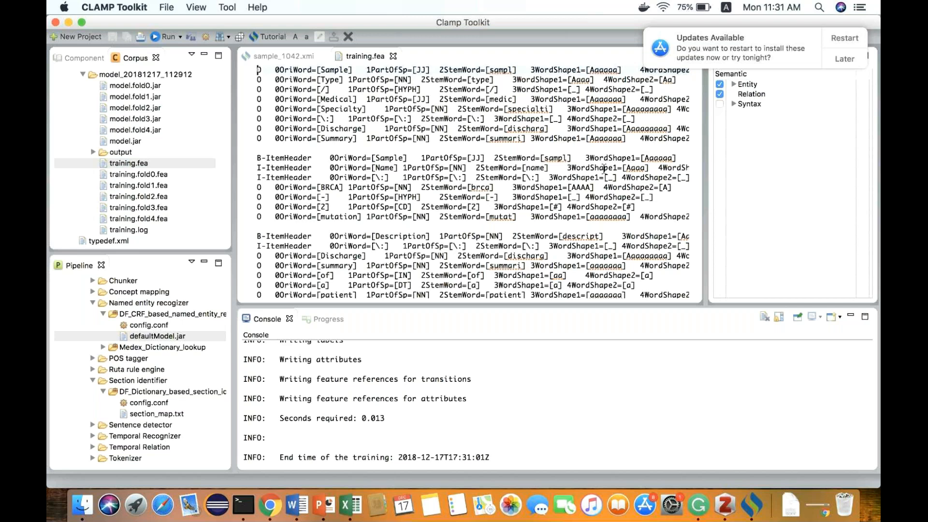
key(super+w)
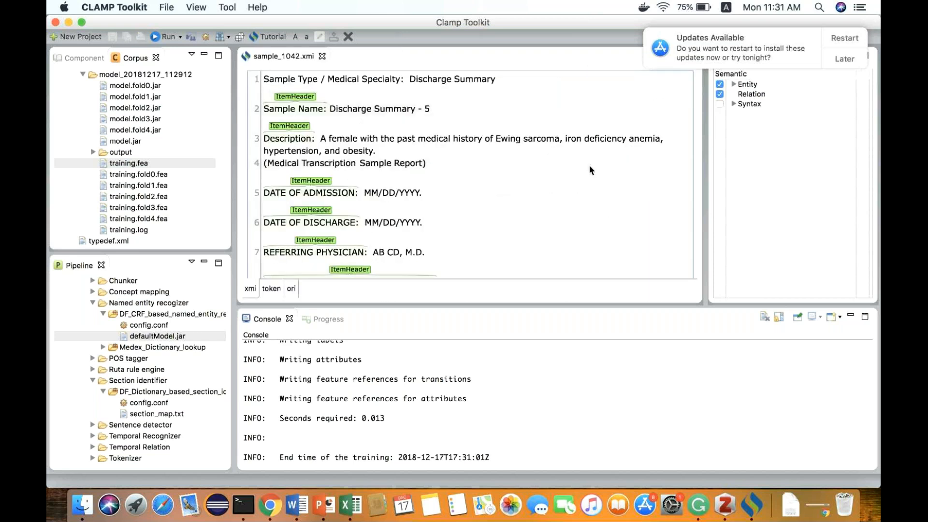
- Open training.log from the same model folder in the text editor
click(142, 230)
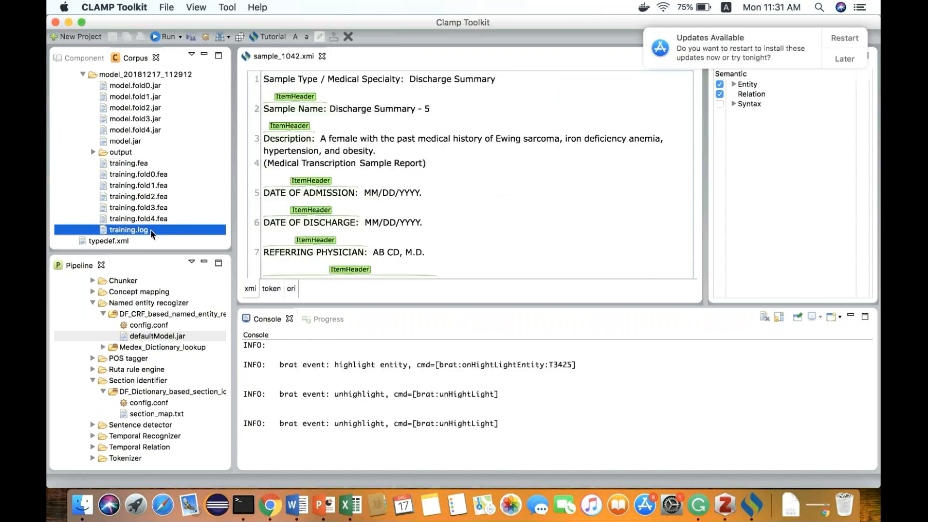
right_click(149, 230)
mouse_move(203, 250)
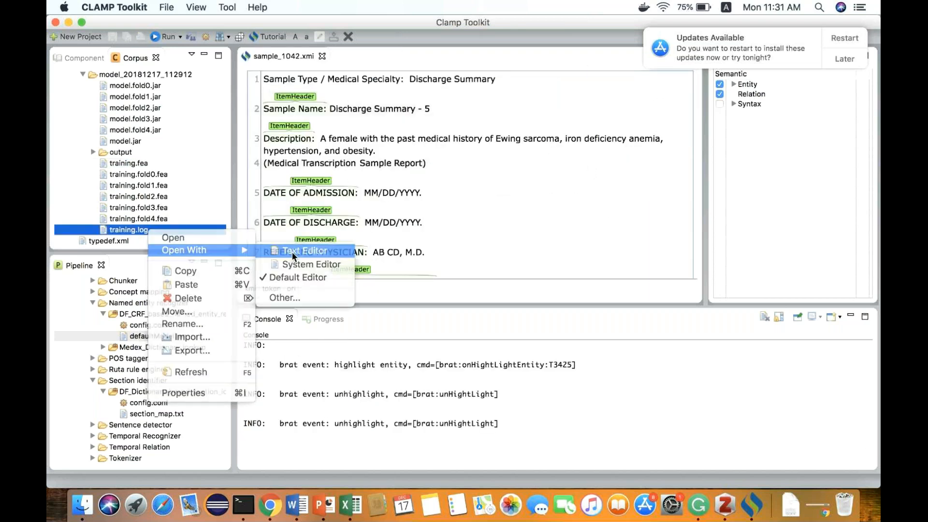
click(291, 251)
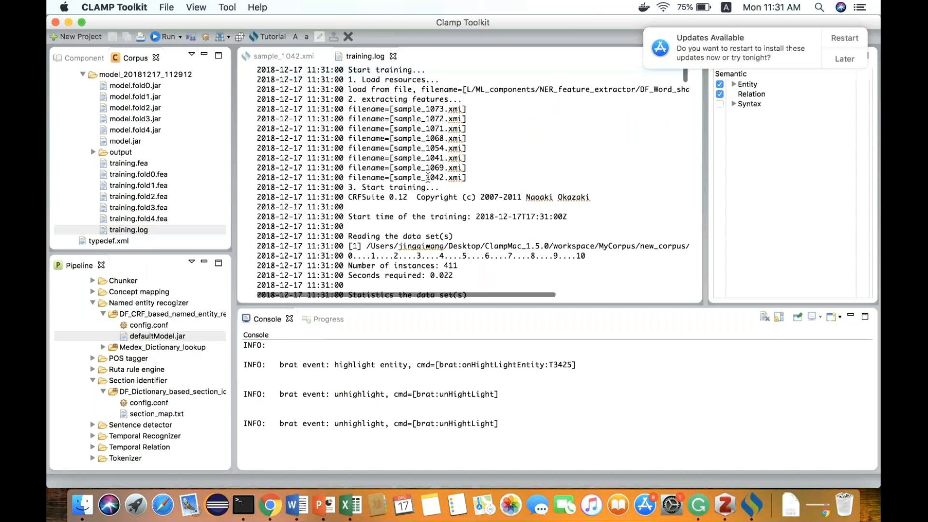
- Read through training.log past the optimization settings and training iterations to the evaluation results at its end
scroll(428, 177, down, 2)
scroll(428, 178, down, 10)
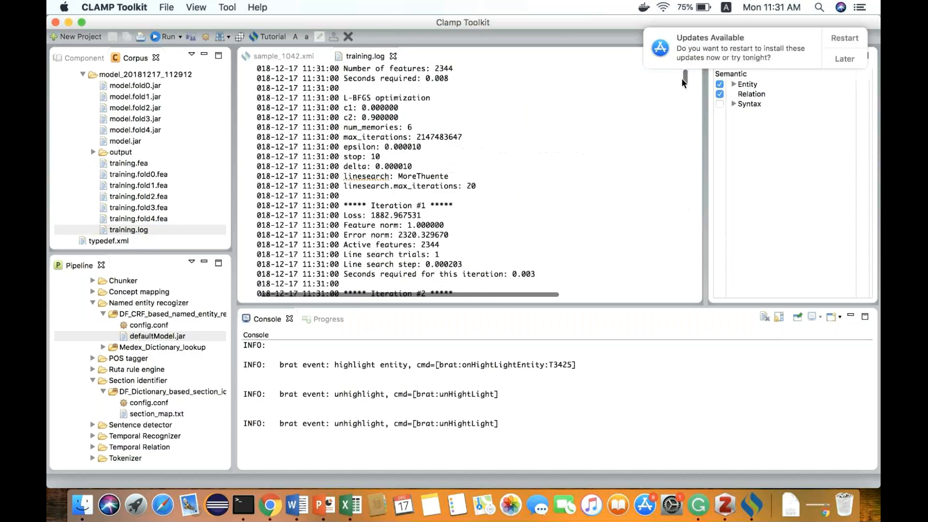
click(684, 78)
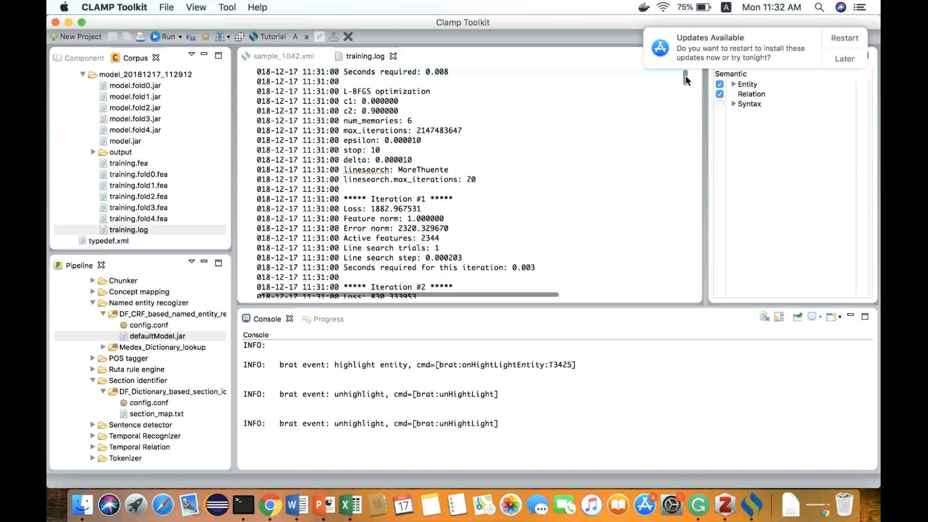
drag(686, 76, 645, 118)
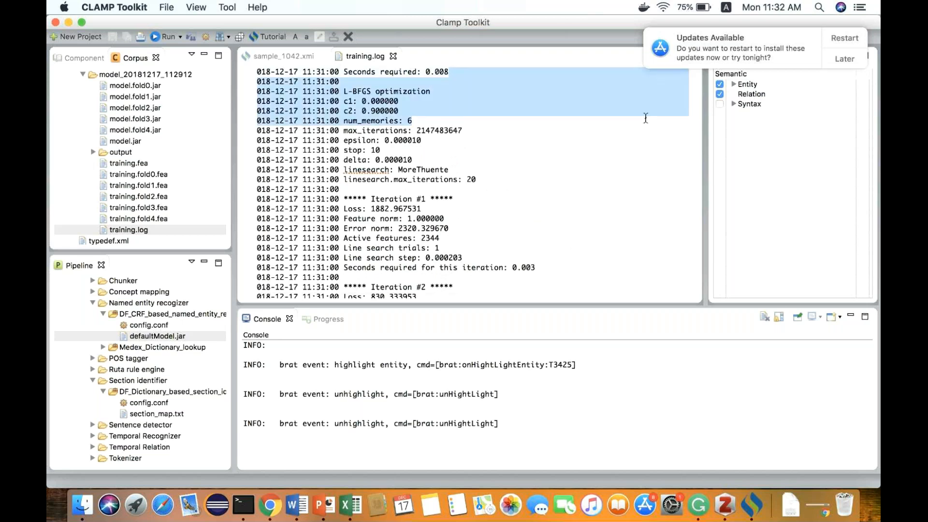
scroll(667, 131, down, 15)
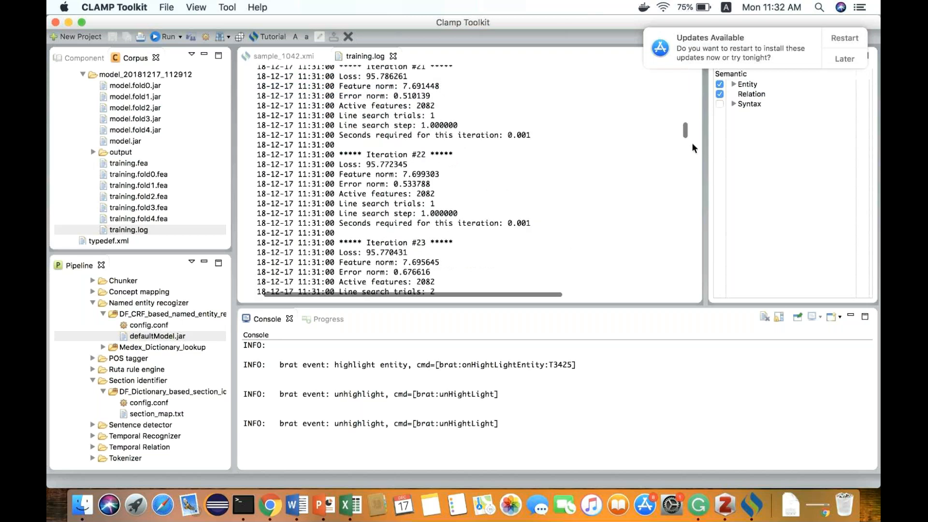
scroll(692, 144, down, 10)
scroll(693, 213, down, 15)
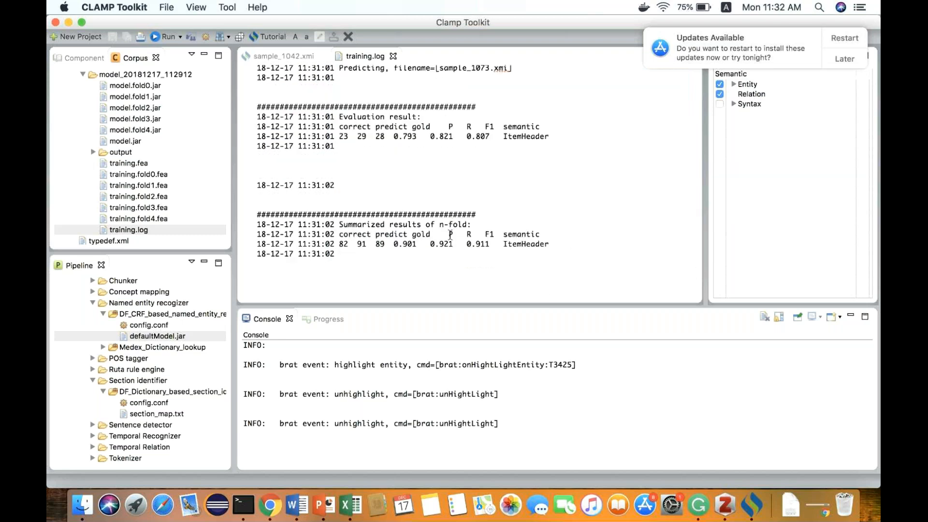
- Review the ItemHeader precision, recall and F1 in the summarized n-fold results, and close training.log
click(366, 225)
click(412, 245)
double_click(488, 243)
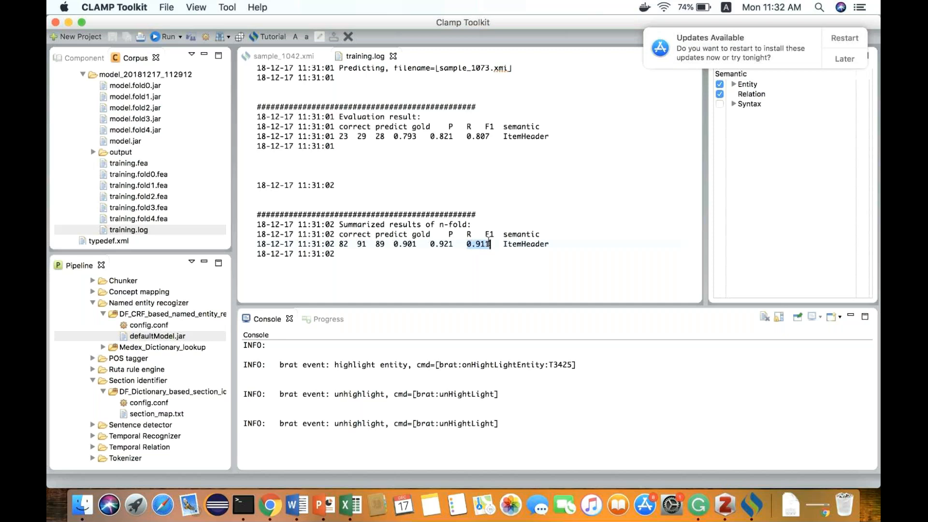
double_click(517, 246)
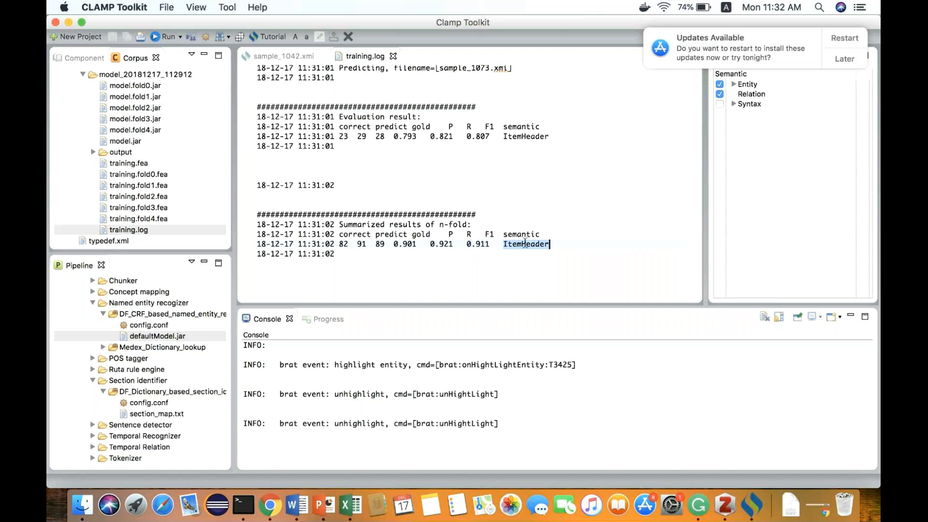
click(444, 244)
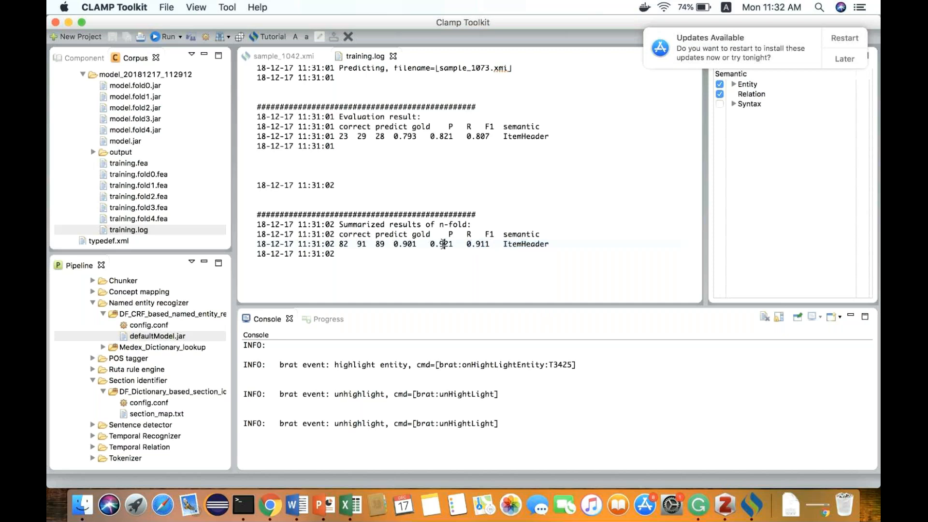
click(393, 56)
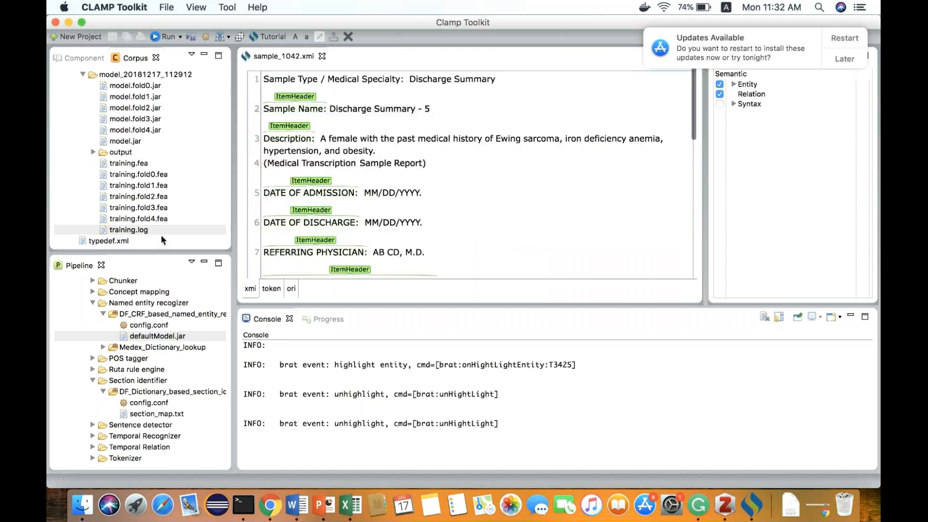
- Look over the cross-validation models model.fold0.jar to model.fold4.jar in the model_20181217_112912 folder
scroll(145, 126, up, 2)
click(141, 112)
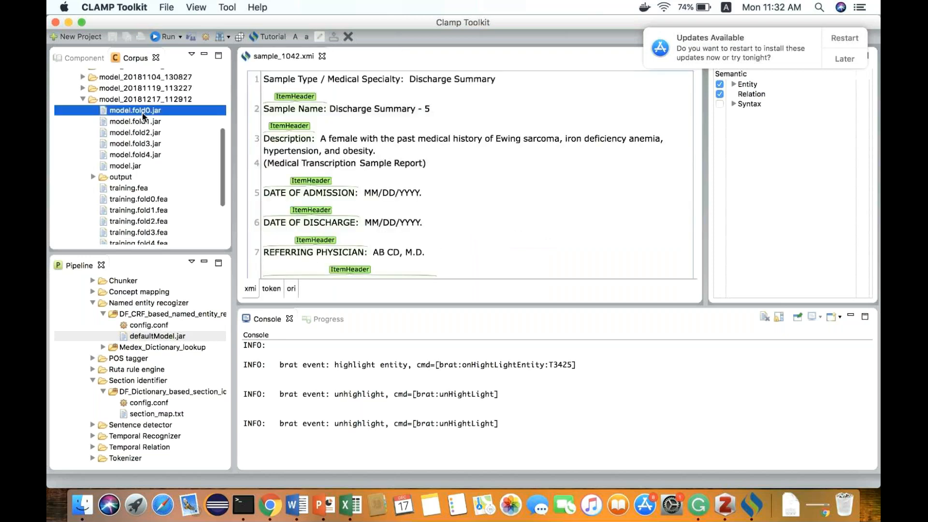
key(Down)
key(Down)
key(Down)
key(Down)
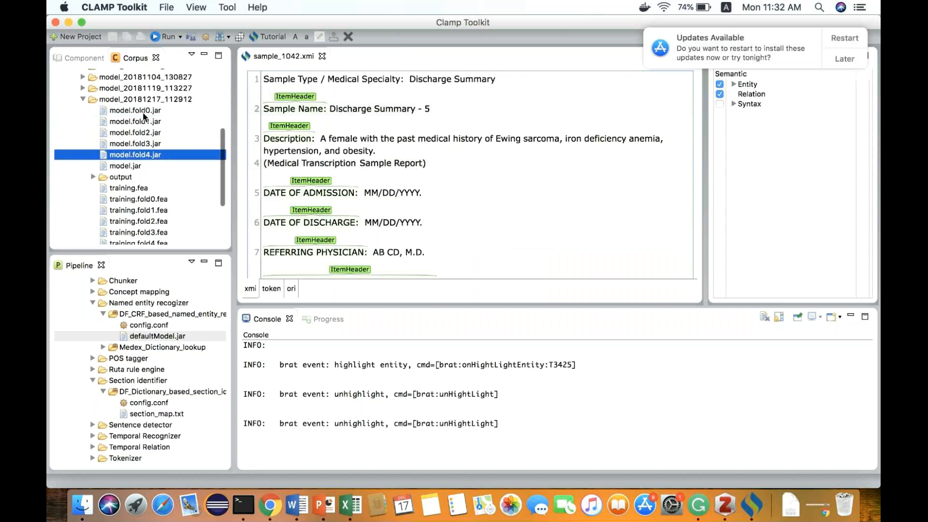
click(144, 121)
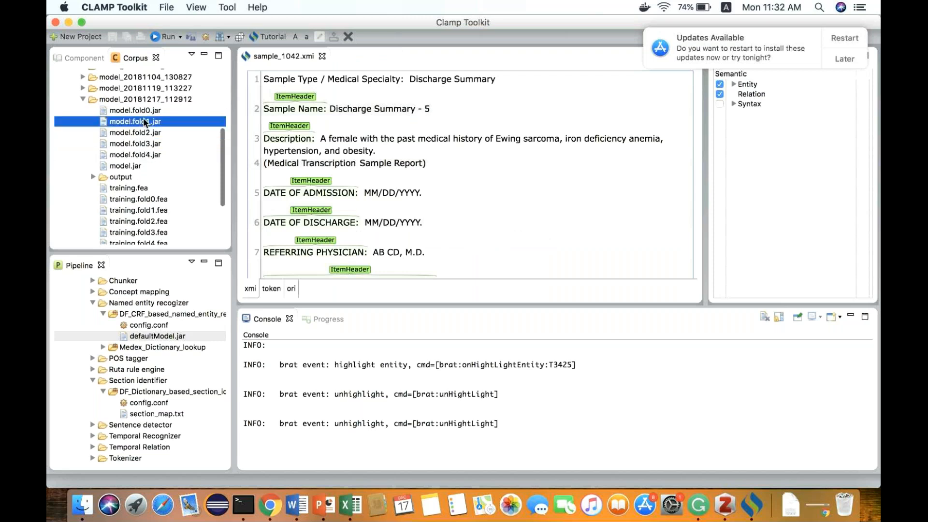
click(145, 155)
- Copy model.jar from the model_20181217_112912 folder into the CRF-based named entity recognizer component of the clamp-ner-attribute pipeline
click(124, 166)
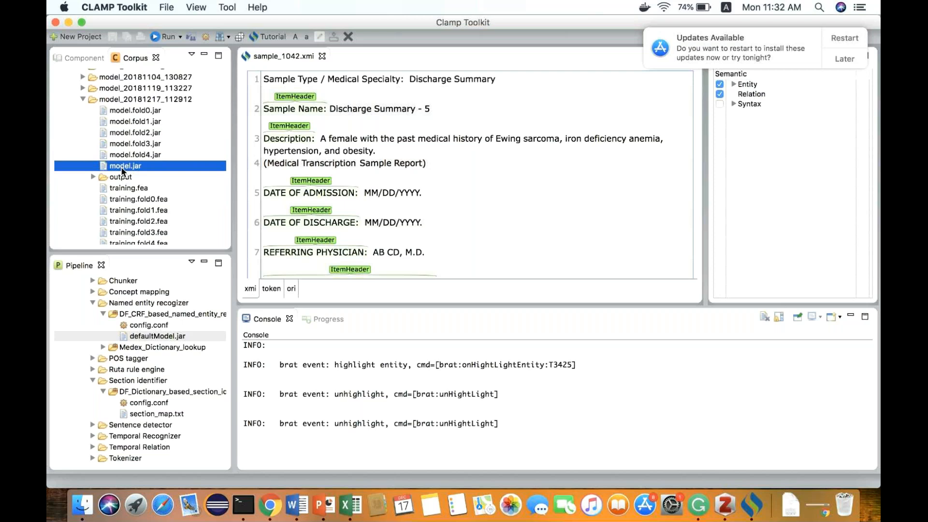
right_click(123, 171)
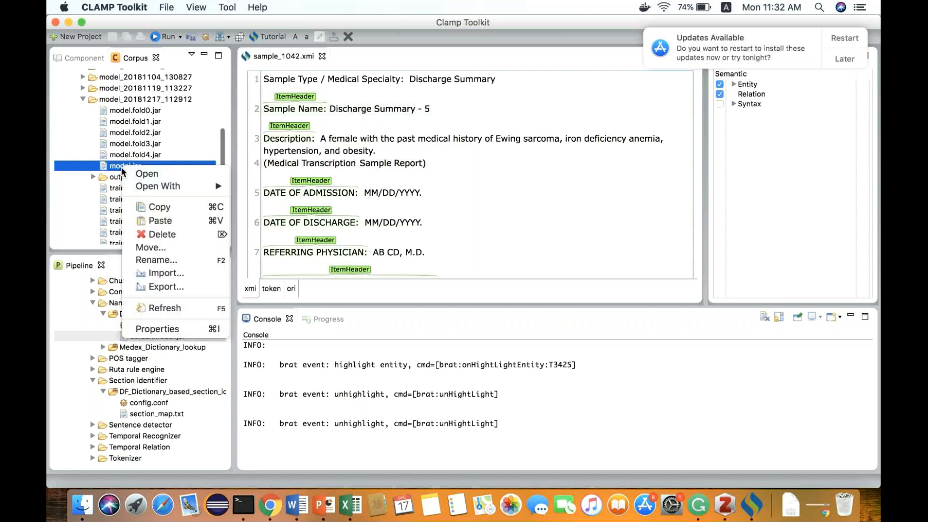
click(121, 166)
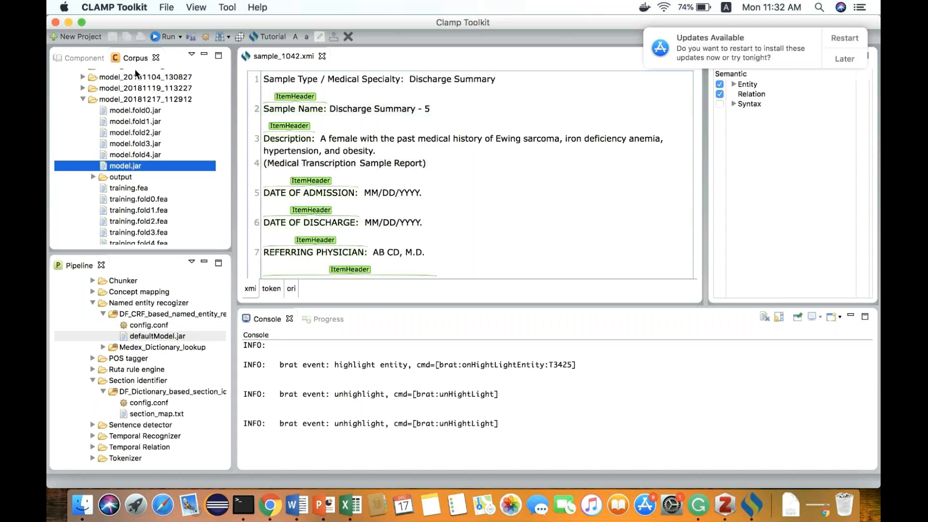
right_click(125, 167)
click(155, 203)
click(156, 315)
scroll(155, 315, up, 5)
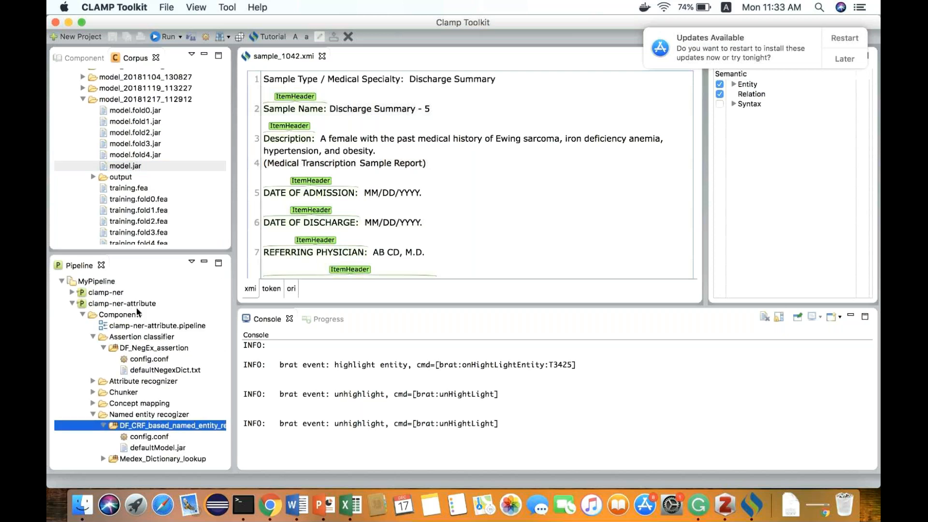
scroll(137, 312, down, 3)
right_click(144, 380)
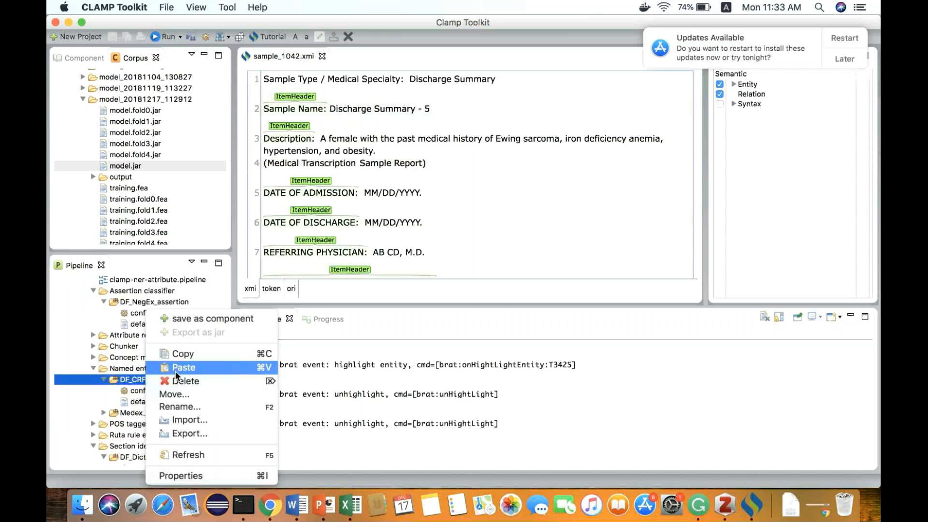
click(175, 370)
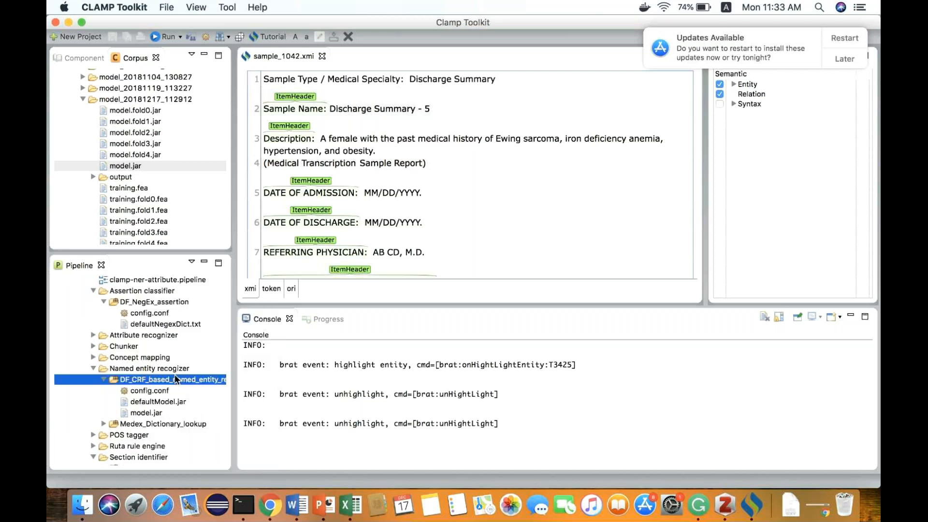
- Set the NER model file in the CRF-based recognizer's config.conf to model.jar and save the configuration
double_click(165, 390)
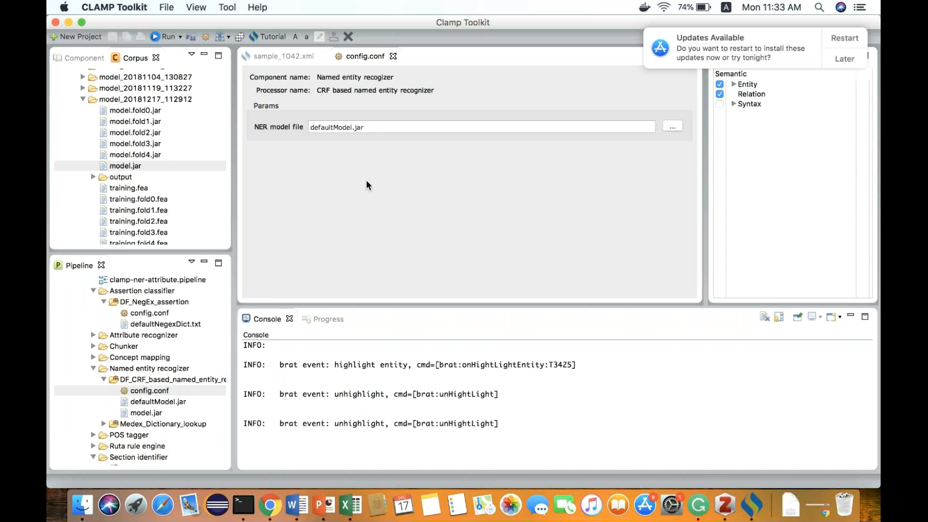
click(155, 391)
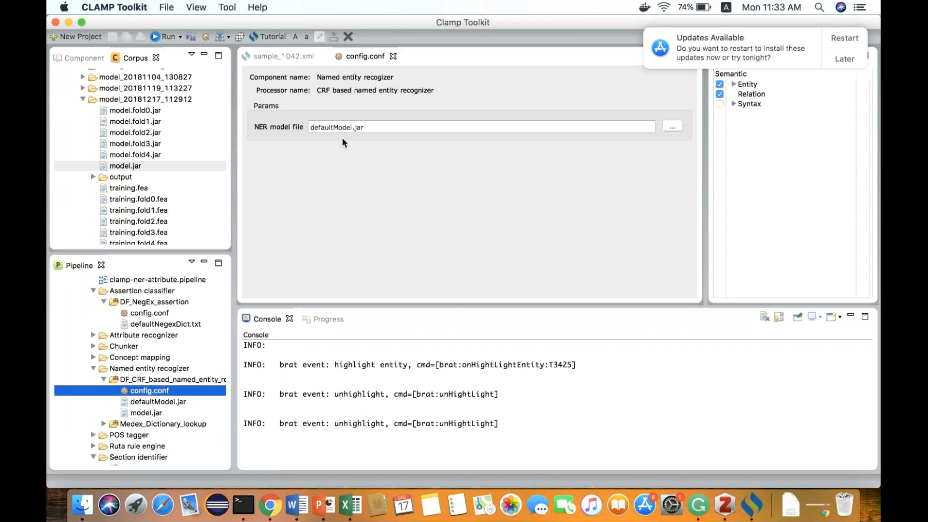
click(671, 127)
click(401, 109)
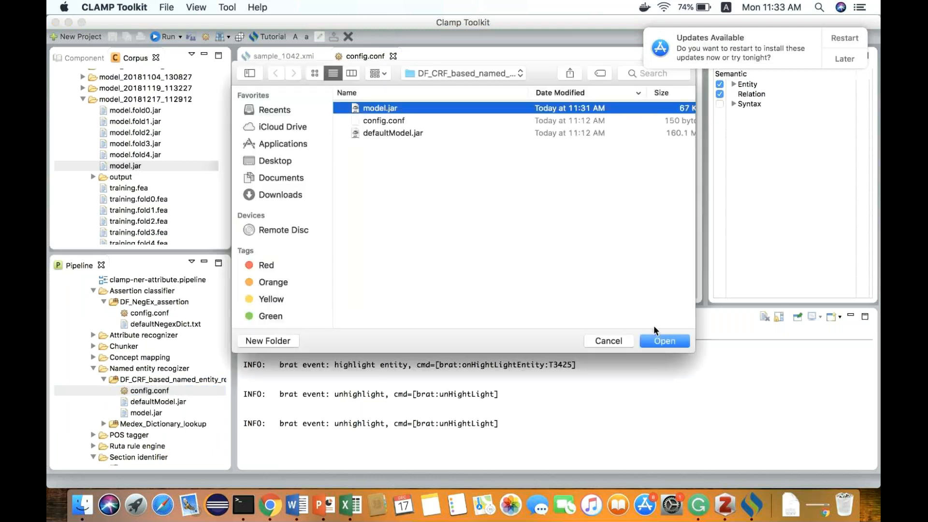
click(662, 340)
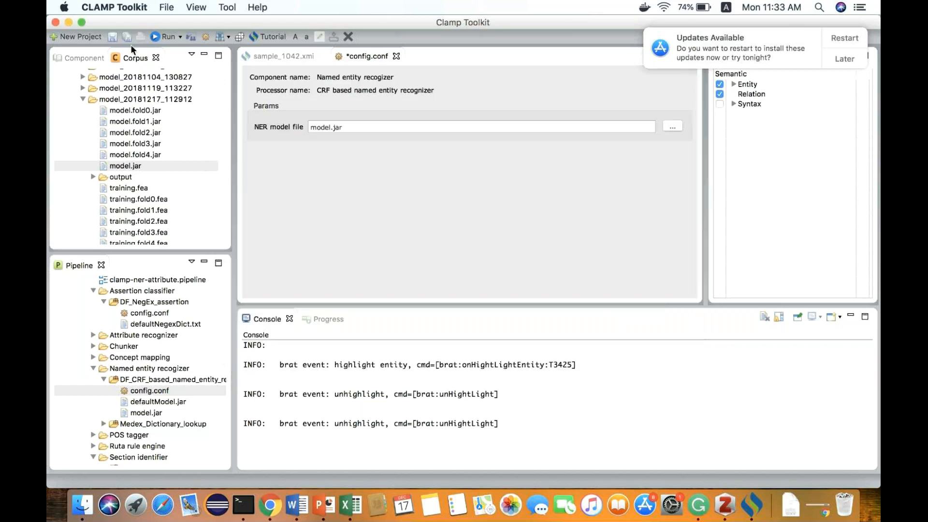
key(super+s)
- Expand the output folder of model_20181217_112912 and open sample_1041.xmi from it
scroll(165, 355, up, 2)
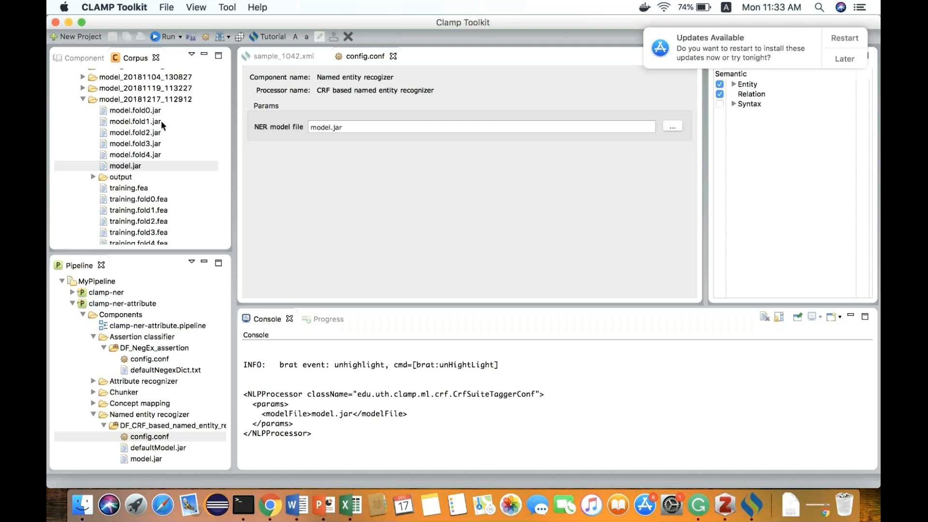
click(93, 176)
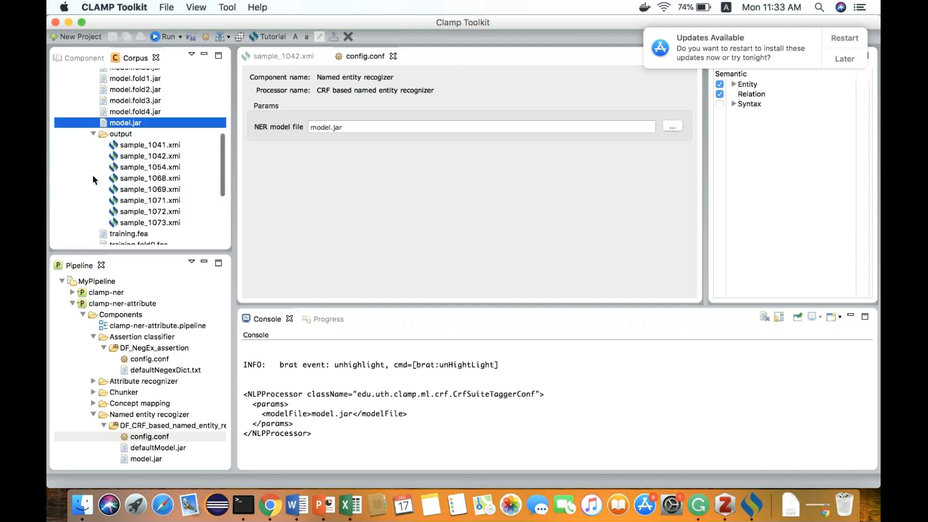
scroll(118, 118, down, 2)
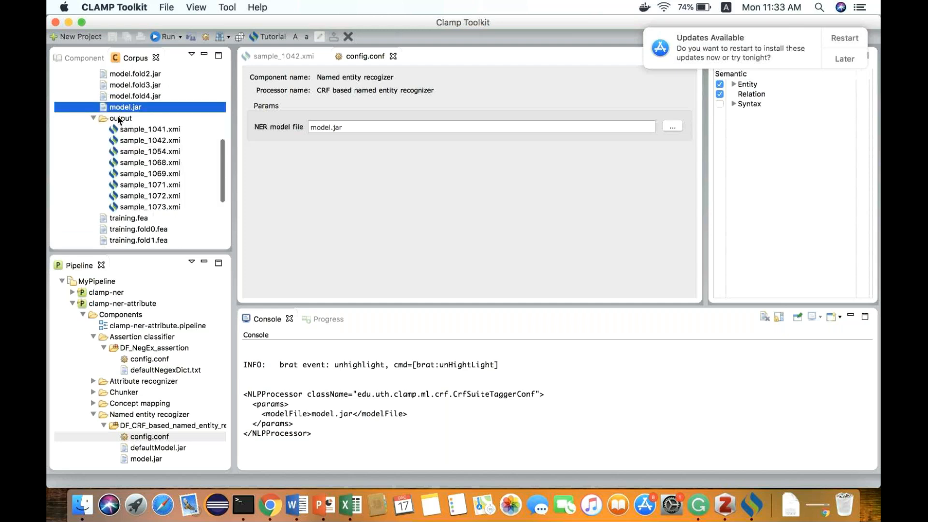
click(118, 118)
scroll(130, 116, up, 5)
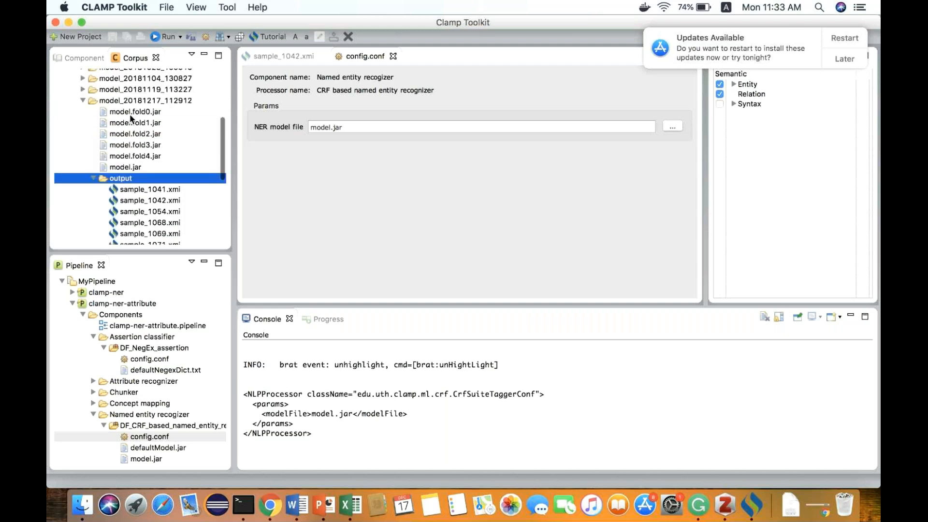
scroll(130, 118, down, 2)
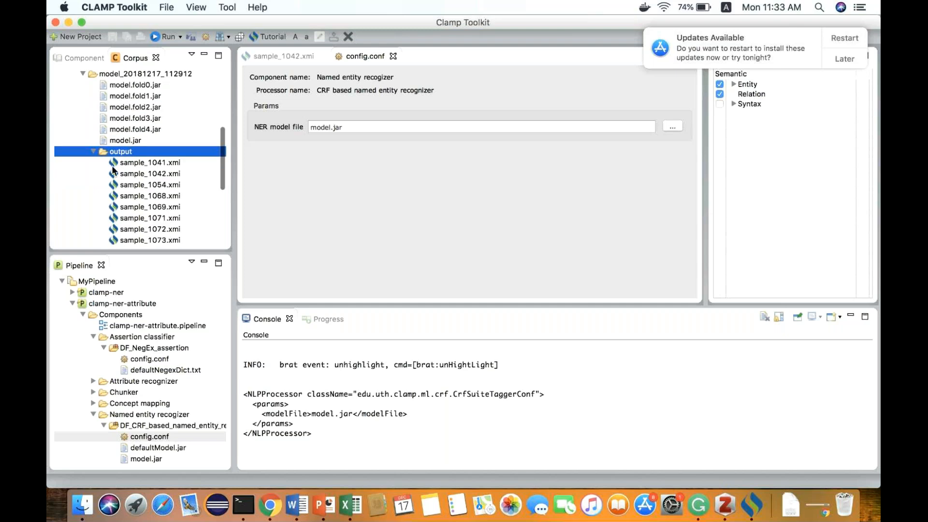
click(145, 184)
scroll(140, 159, down, 2)
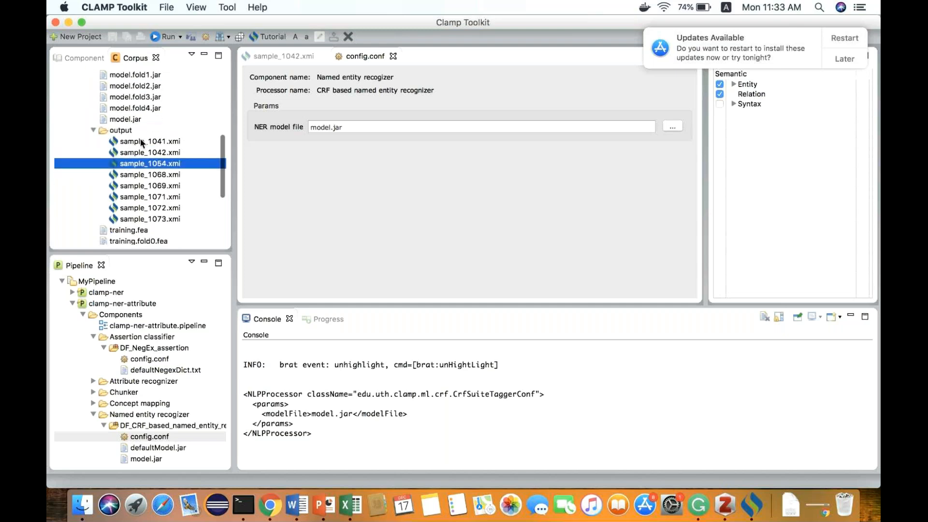
double_click(141, 142)
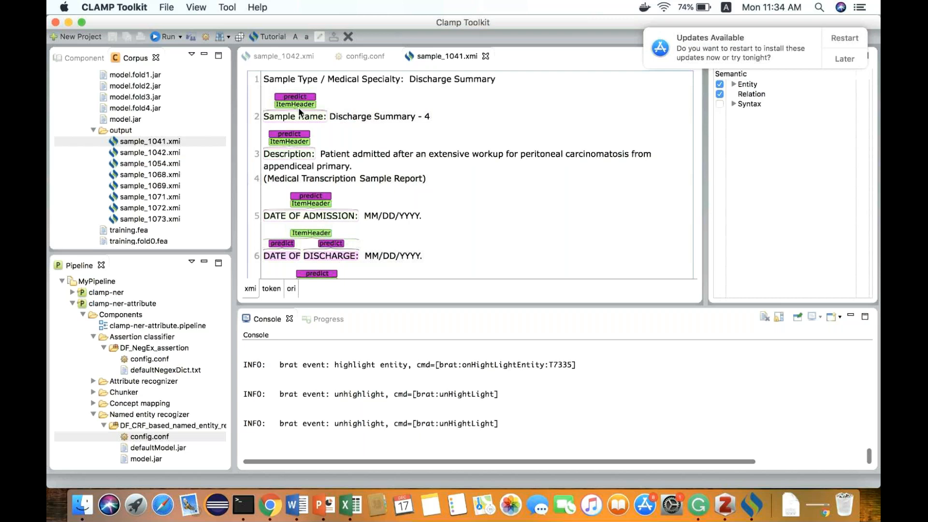
- Compare the predicted entities with the ItemHeader annotations in sample_1041.xmi, inspecting the DATE OF DISCHARGE line in detail
mouse_move(296, 107)
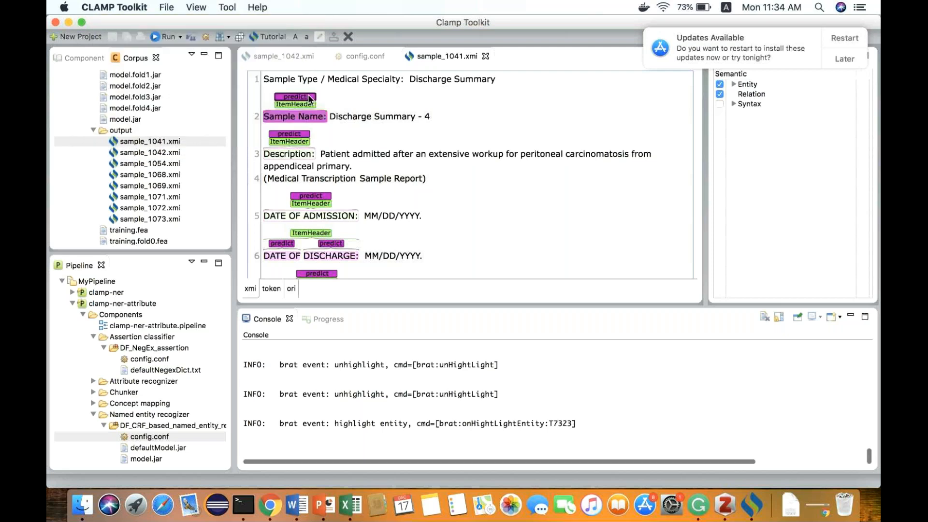
scroll(351, 101, down, 3)
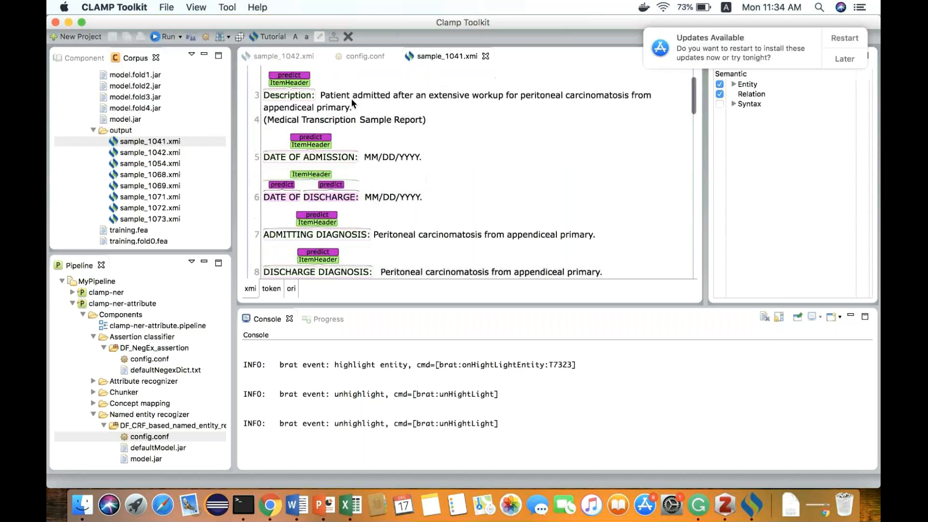
scroll(338, 104, down, 3)
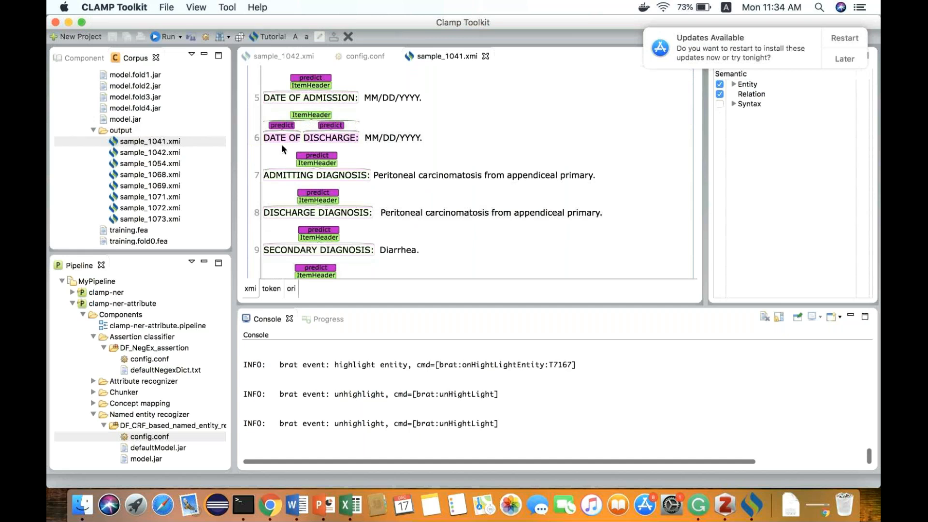
click(318, 117)
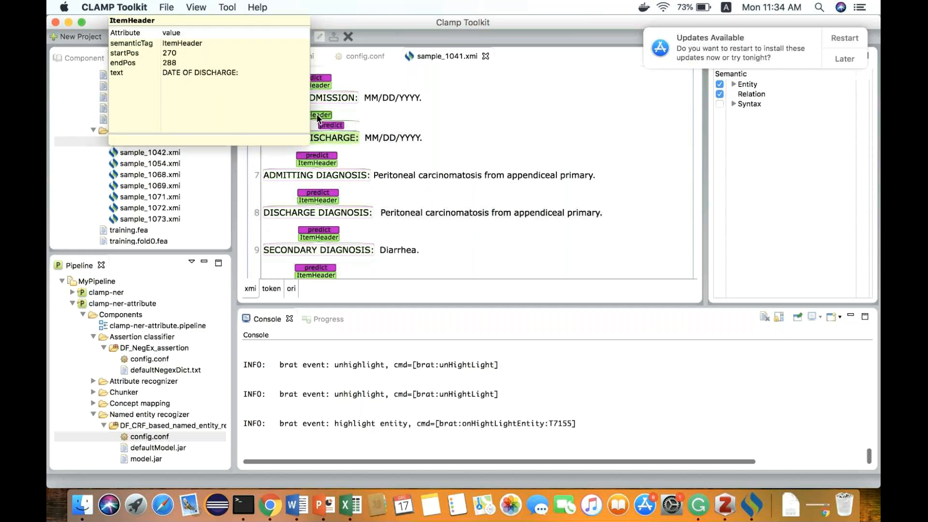
click(379, 117)
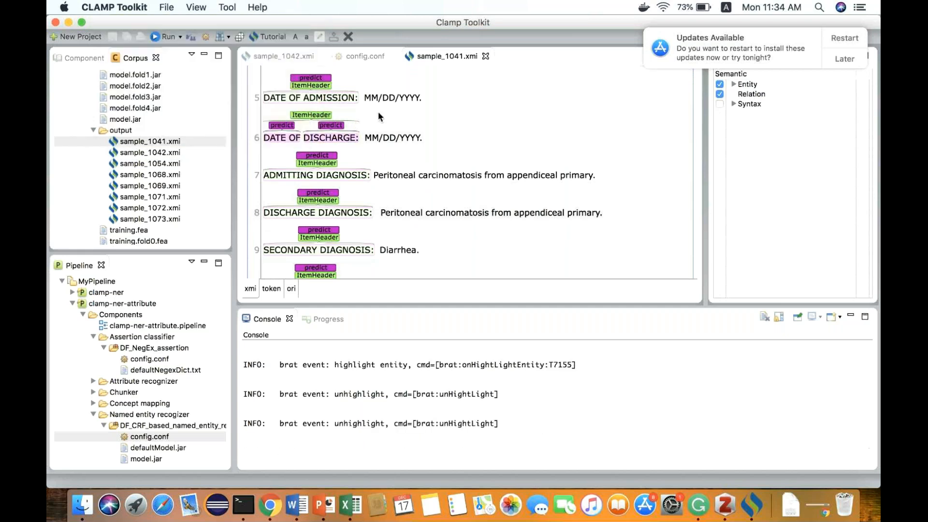
click(285, 128)
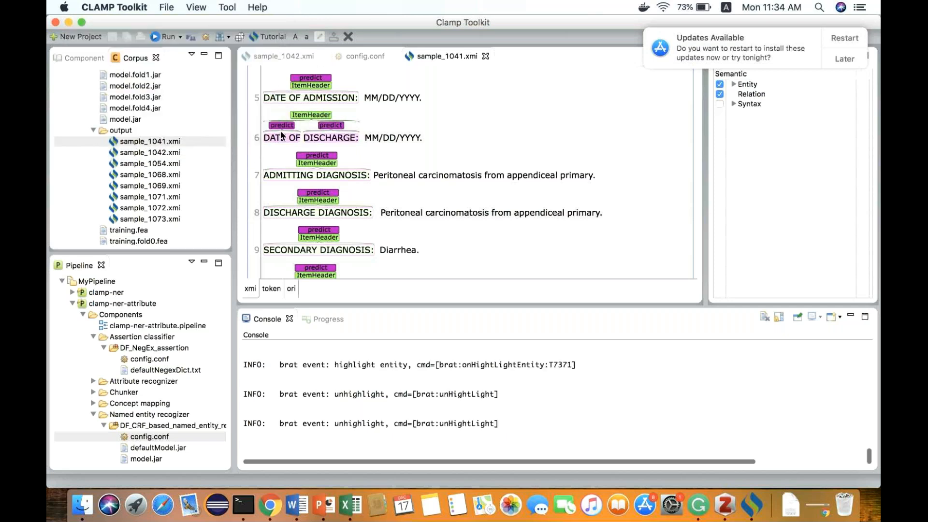
- Compare the predicted entities with the ItemHeader annotations through the rest of sample_1041.xmi, including the CONDITION AT DISCHARGE and FOLLOW-UP APPOINTMENT lines
mouse_move(332, 128)
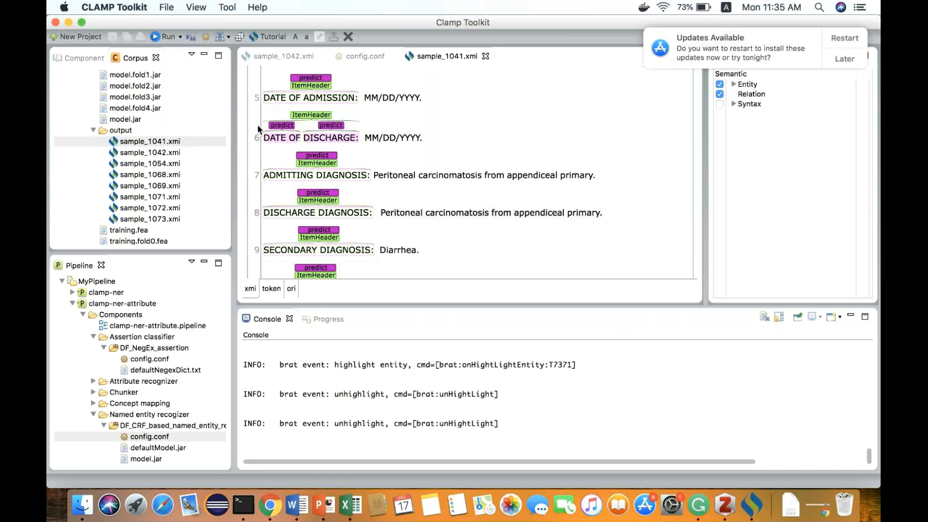
scroll(376, 217, down, 10)
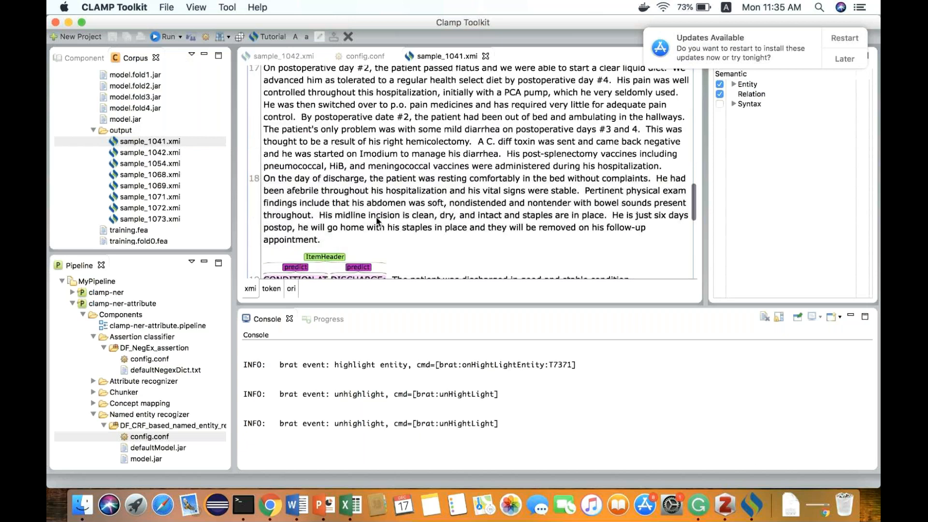
scroll(377, 221, down, 8)
scroll(327, 183, up, 1)
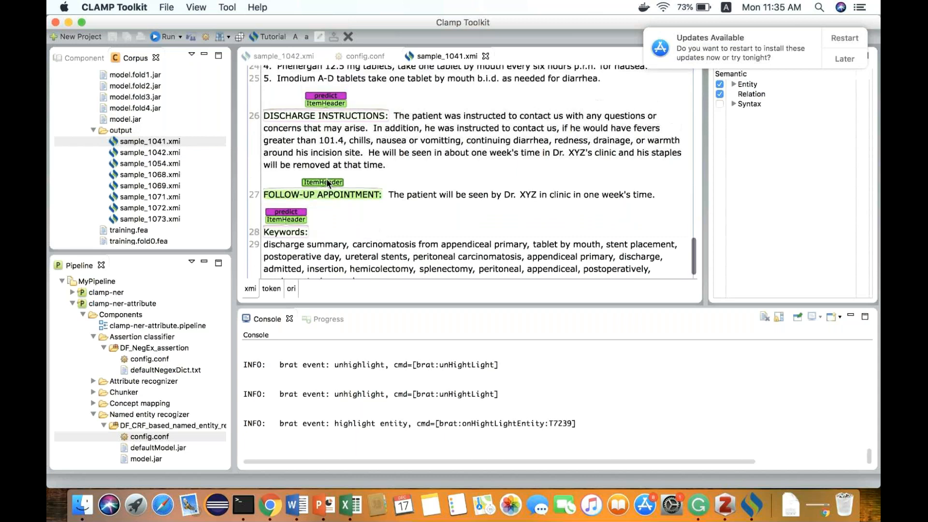
mouse_move(323, 186)
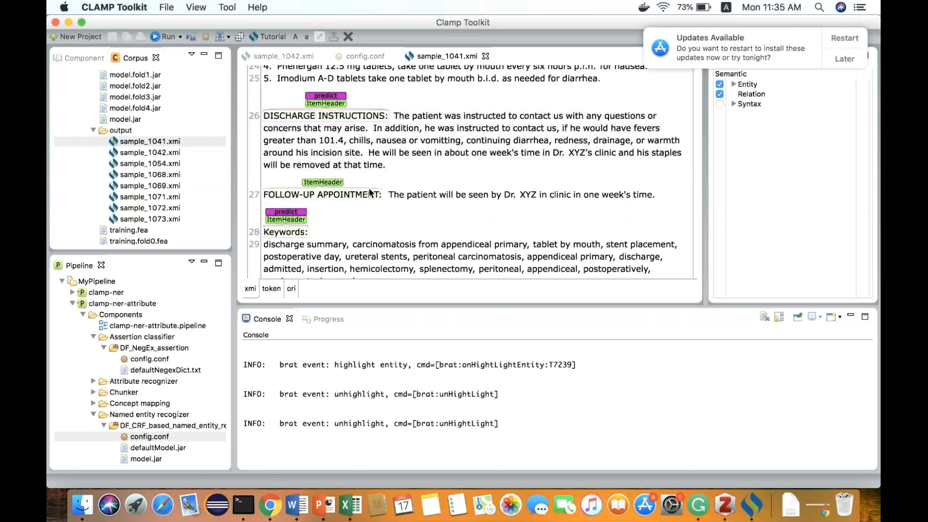
scroll(370, 193, up, 2)
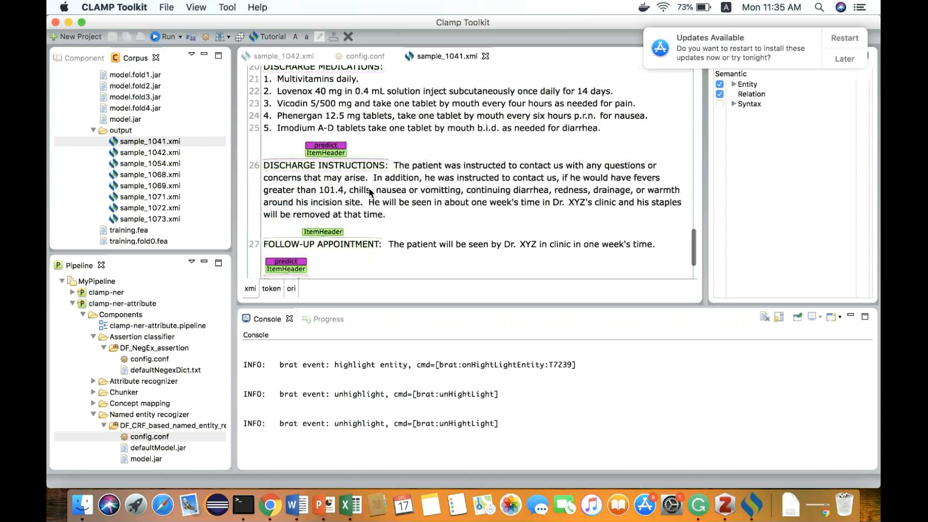
scroll(370, 192, up, 6)
scroll(369, 192, up, 1)
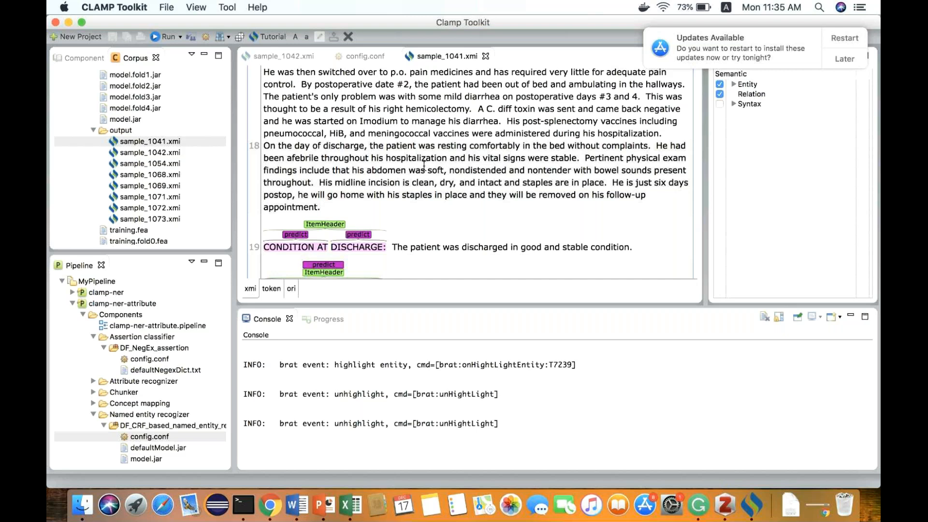
scroll(424, 165, up, 10)
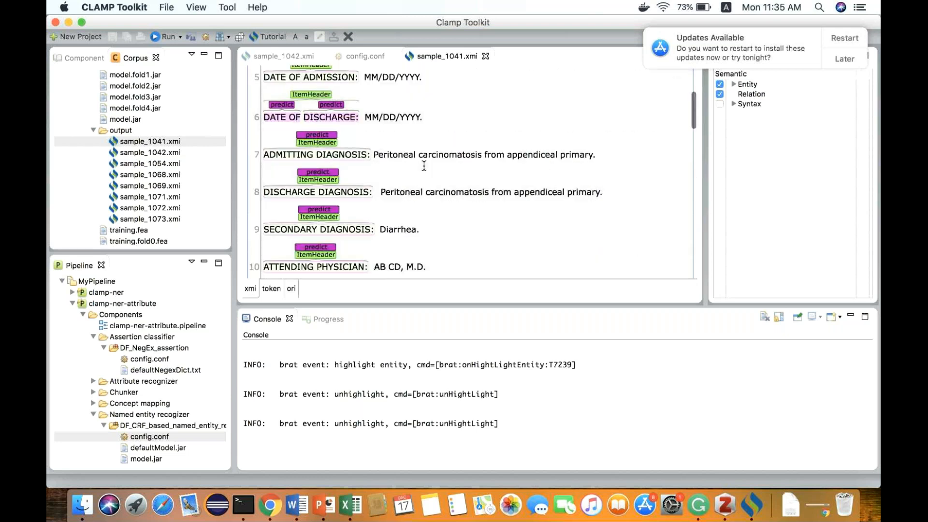
scroll(423, 165, up, 5)
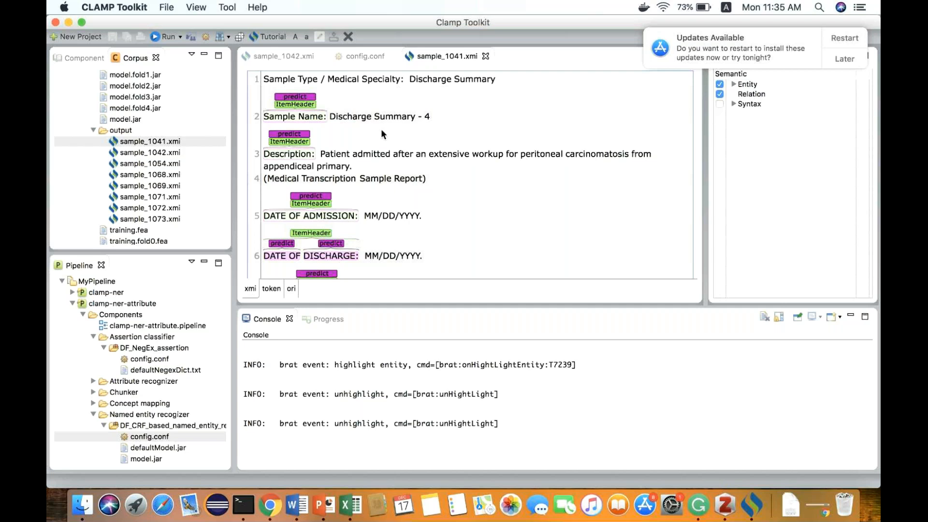
- Check the train folder of new_corpus, and open sample_1042.xmi from the output folder of model_20181217_112912
scroll(183, 121, up, 5)
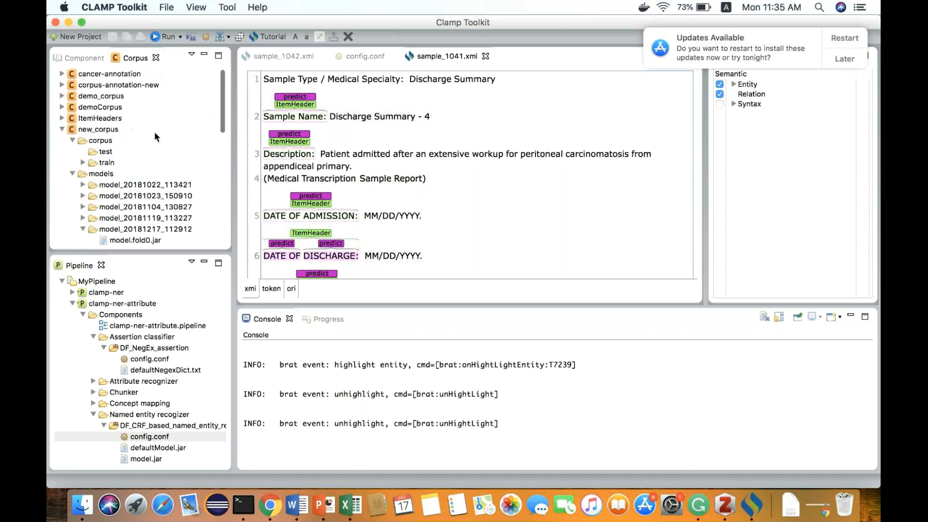
double_click(100, 159)
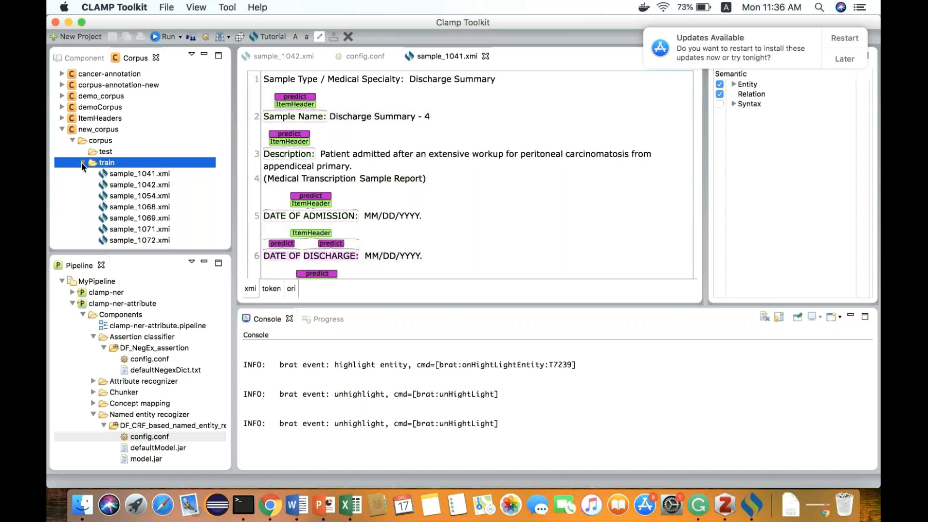
scroll(81, 162, down, 5)
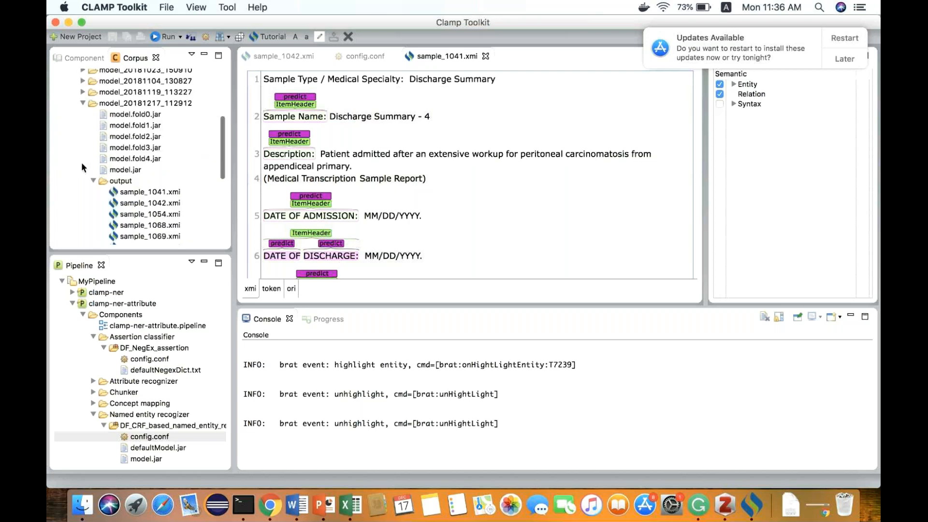
scroll(82, 168, down, 2)
scroll(116, 172, down, 2)
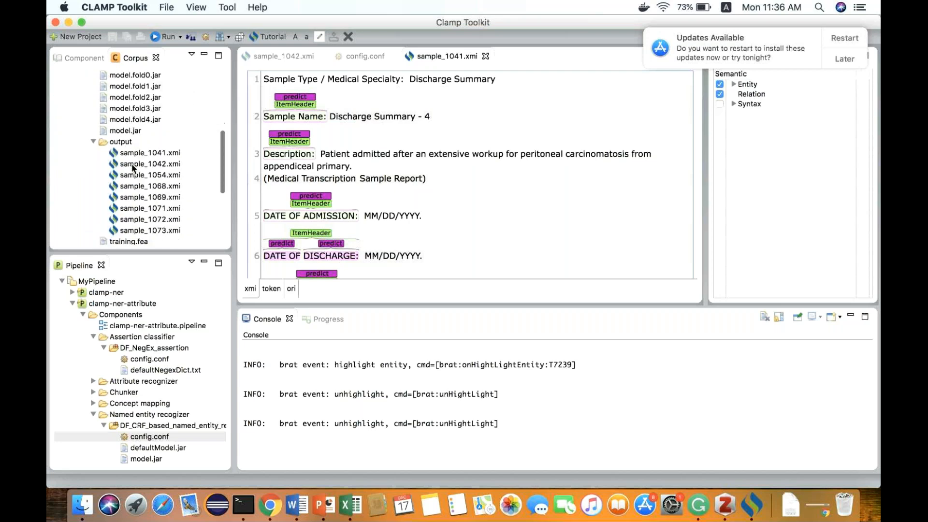
double_click(131, 163)
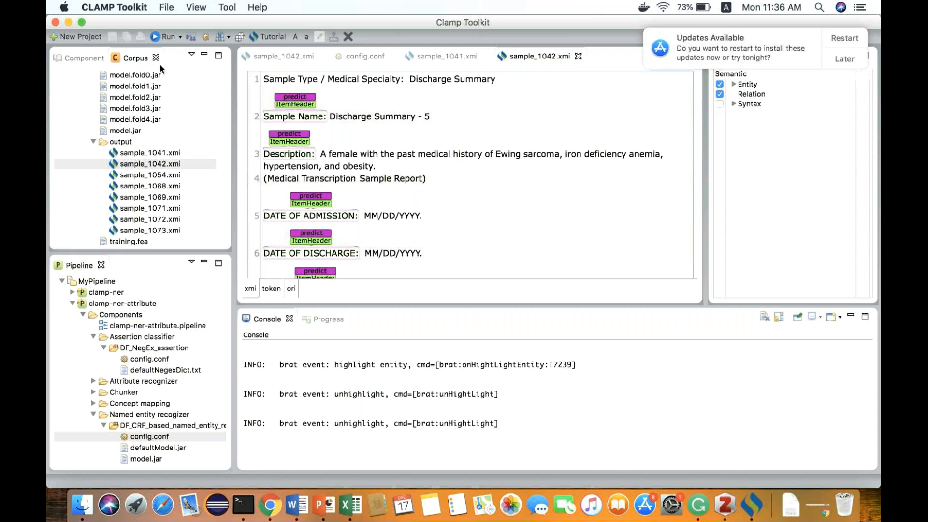
- Locate model.jar in the trained model folder and check the NER model file setting in the CRF-based recognizer's config.conf
click(101, 131)
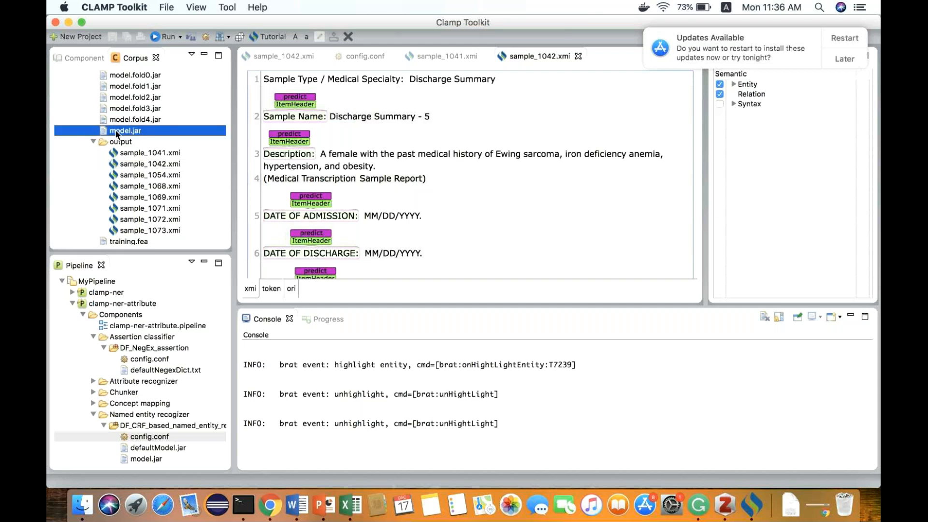
click(141, 438)
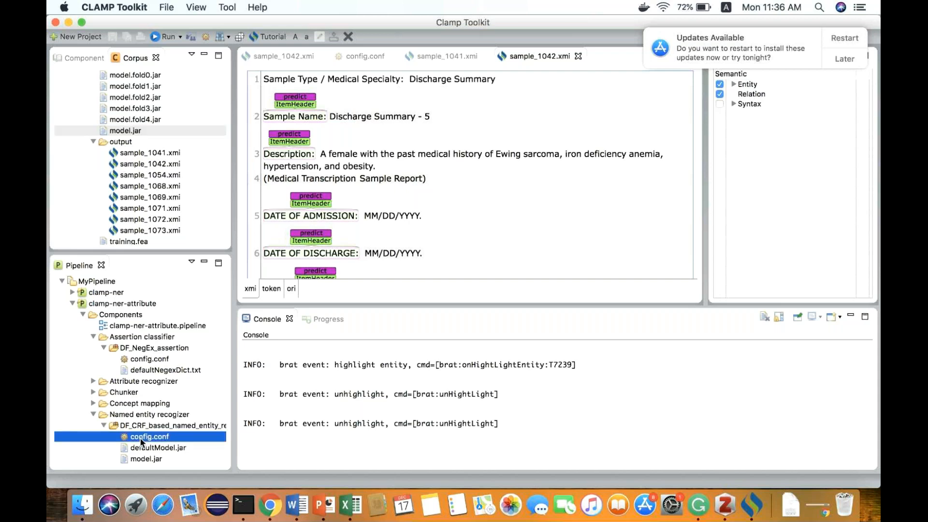
double_click(142, 438)
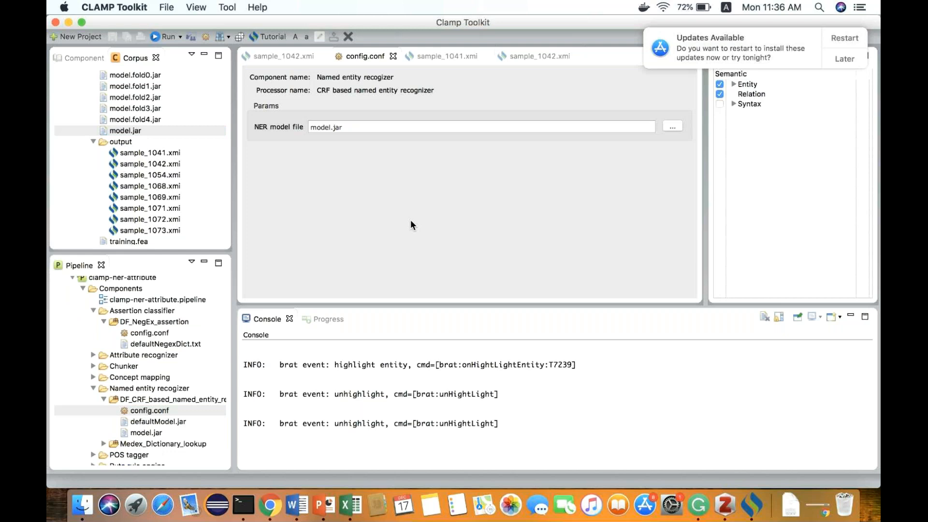
- Close config.conf and the output versions of sample_1041.xmi and sample_1042.xmi, keeping only the annotated sample_1042.xmi open
key(super+w)
key(super+w)
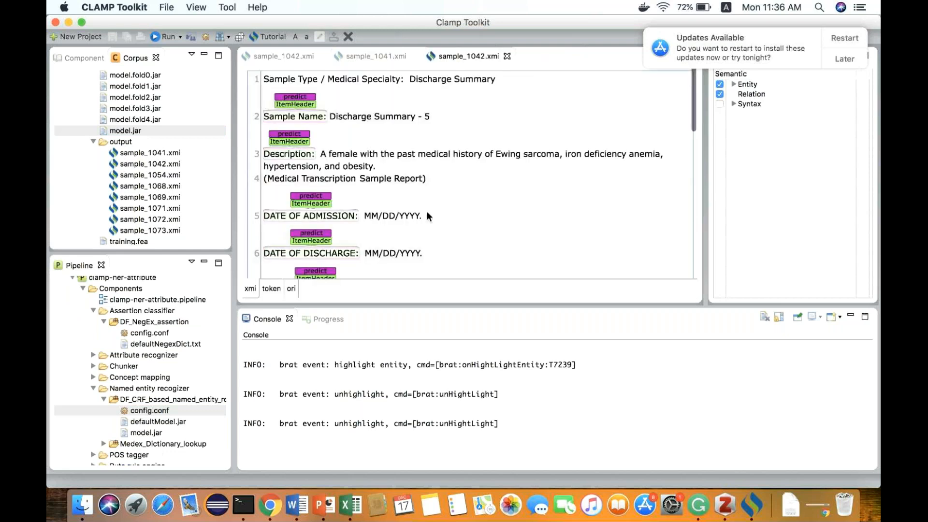
key(super+w)
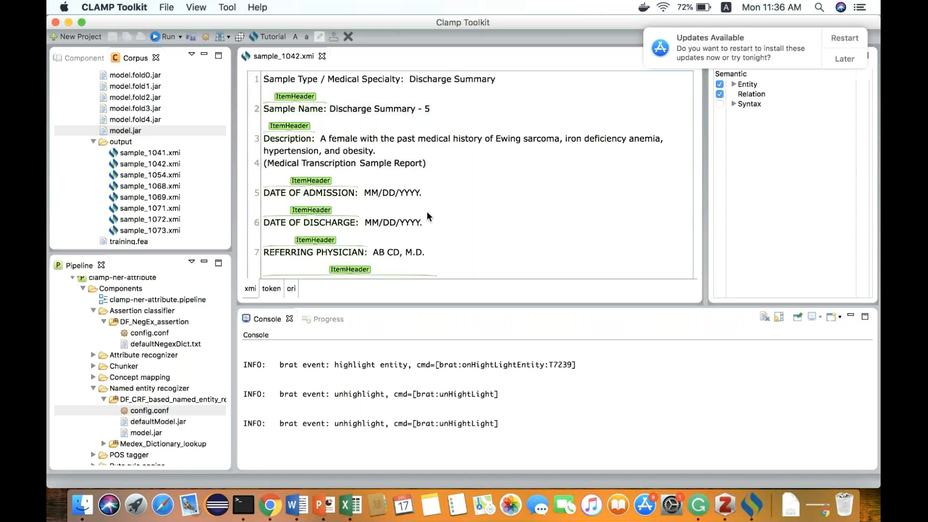
key(super+Tab)
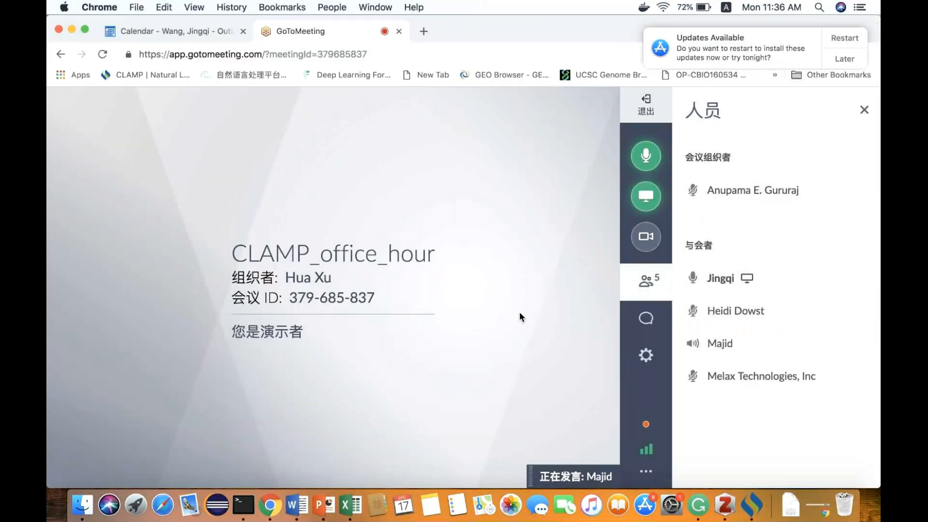
key(super+Tab)
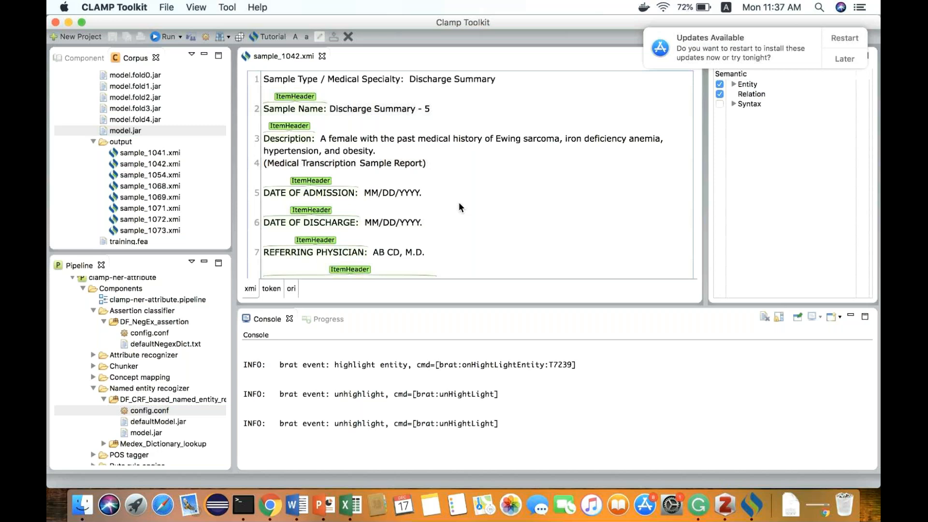
- Review the ItemHeader annotations in sample_1042.xmi down to the Keywords section
scroll(459, 202, down, 3)
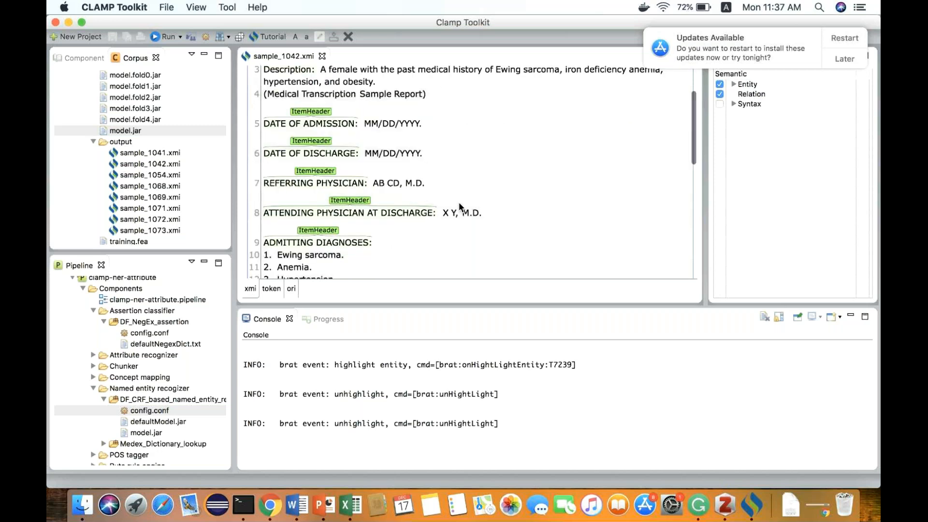
scroll(459, 206, down, 2)
scroll(457, 199, down, 8)
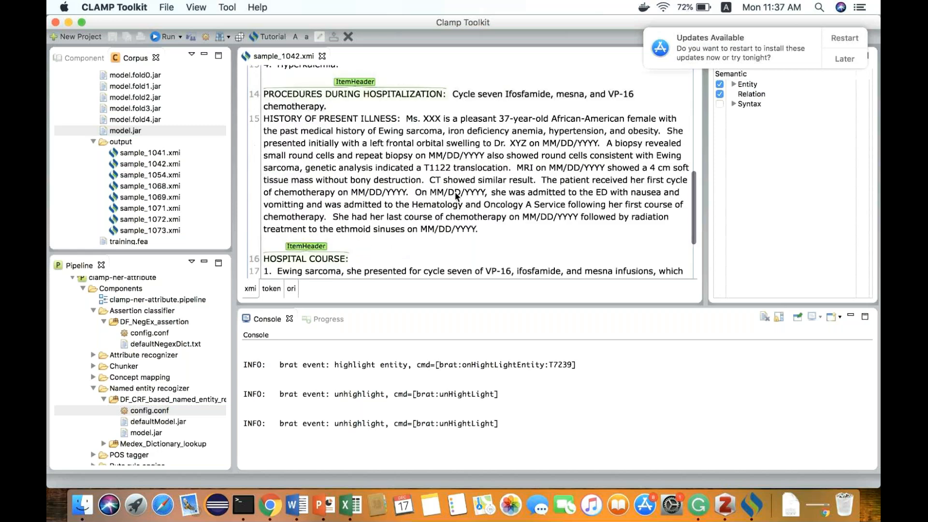
scroll(454, 192, down, 5)
- Collapse the models folder and the new_corpus project in the corpus tree
click(91, 141)
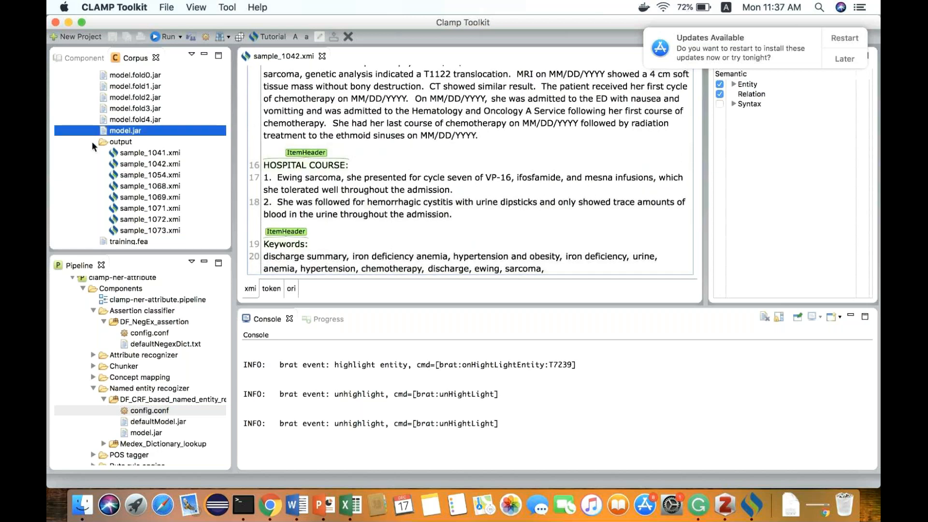
scroll(92, 141, up, 5)
click(70, 177)
click(72, 174)
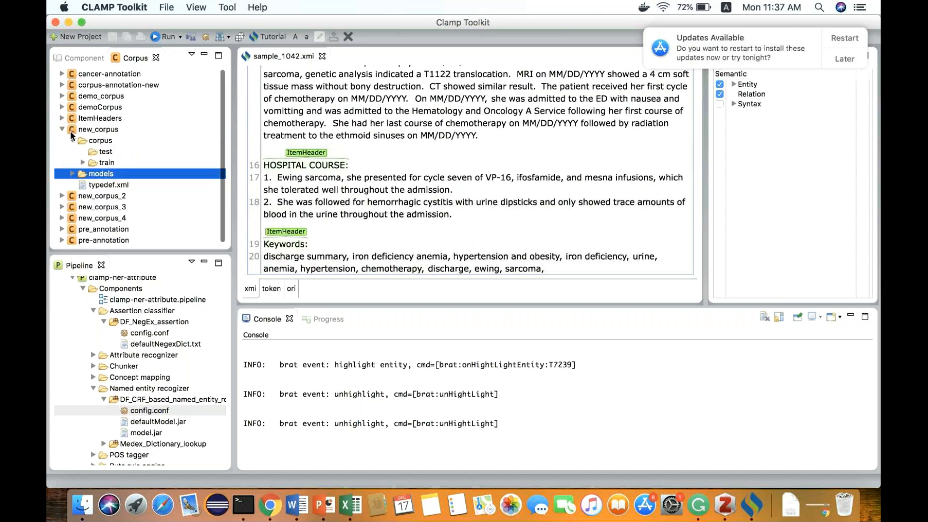
click(65, 132)
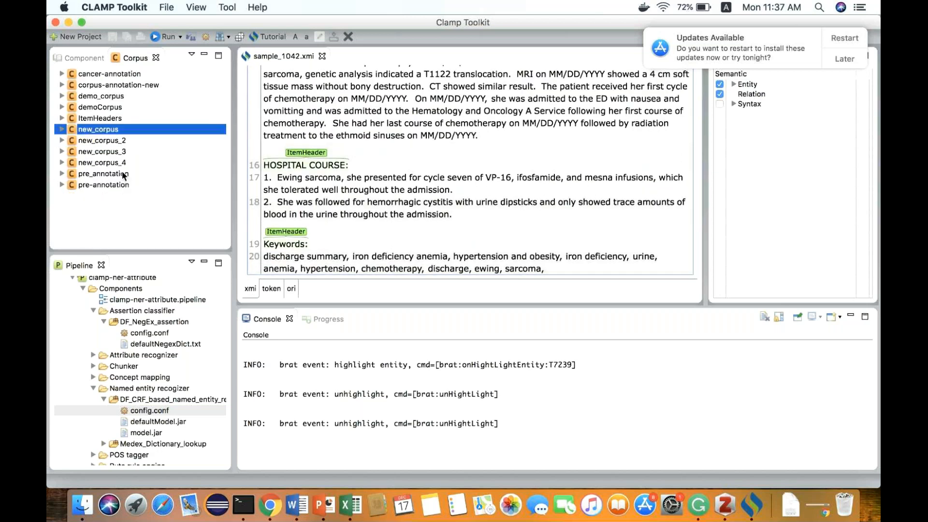
key(super+Tab)
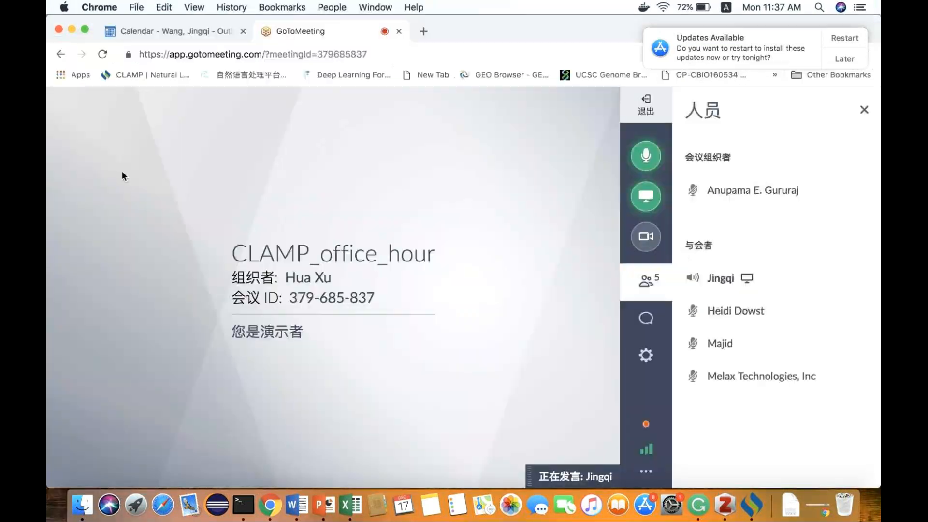
click(646, 319)
key(ctrl+Right)
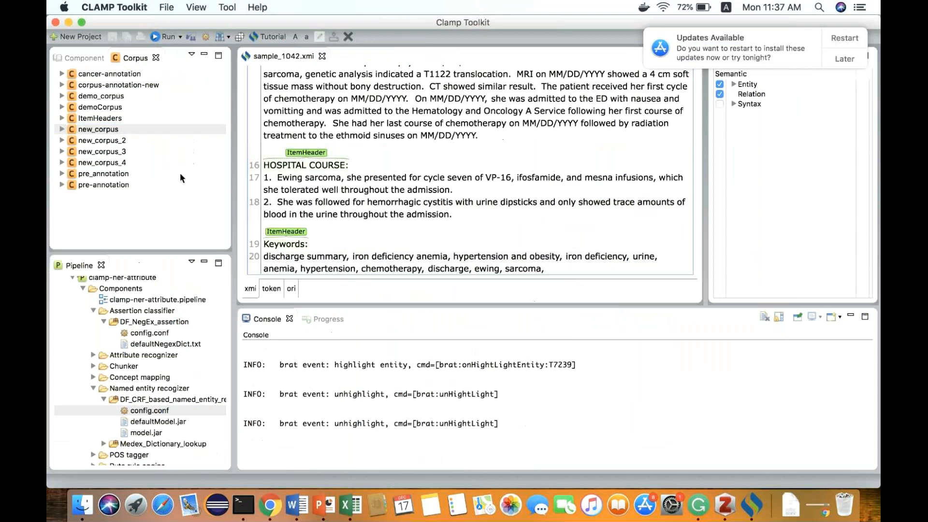
- Collapse the Assertion classifier, Named entity recogizer and Section identifier folders of clamp-ner-attribute and review the pipeline's component list
click(111, 97)
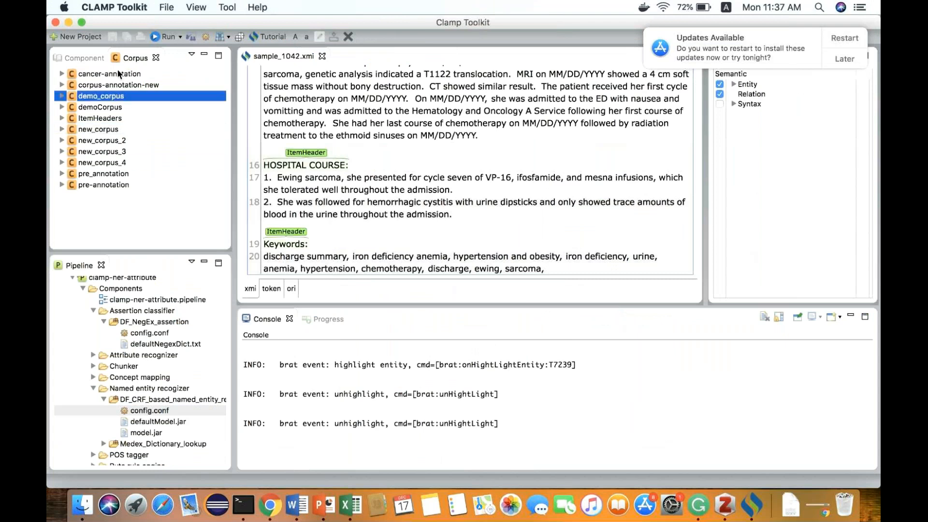
scroll(121, 353, up, 2)
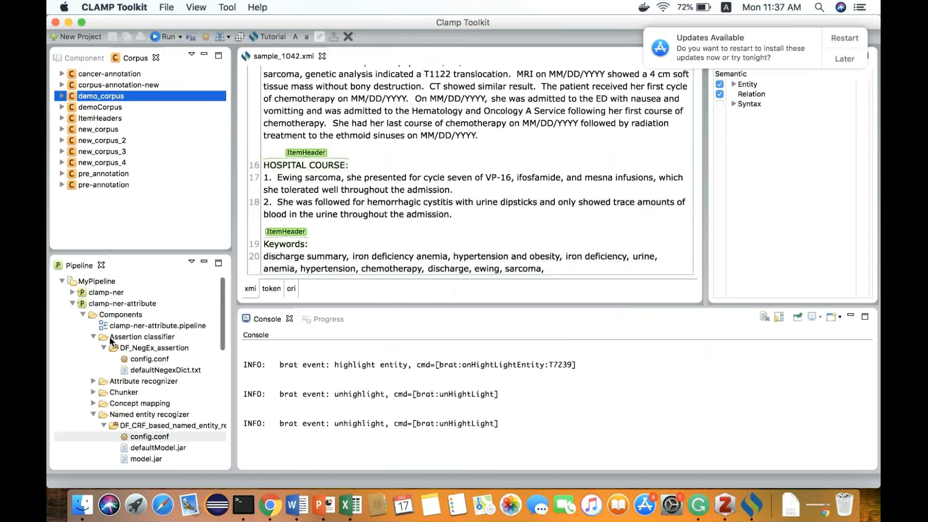
click(83, 315)
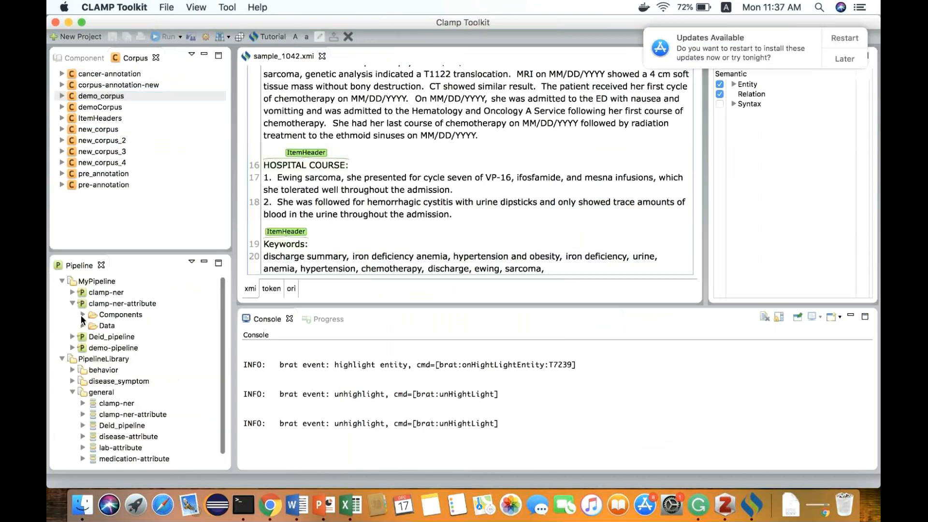
click(83, 315)
click(92, 337)
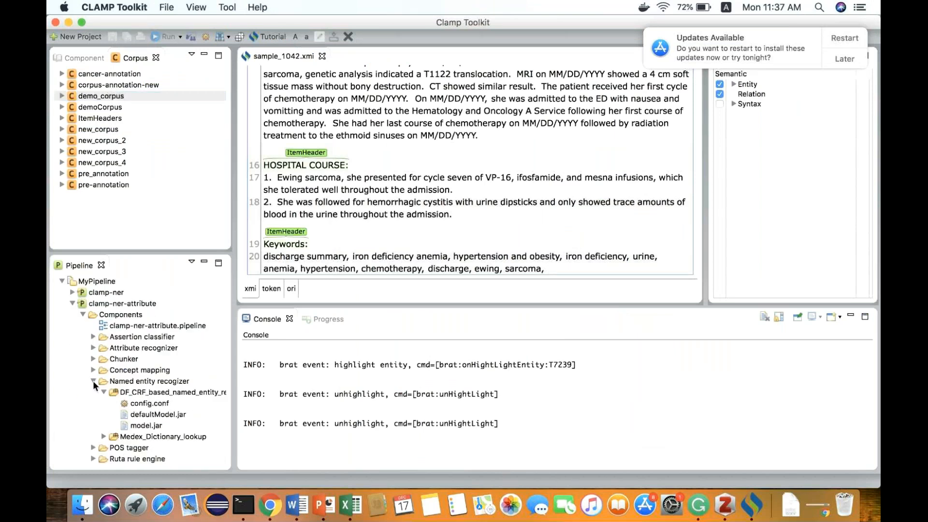
click(92, 381)
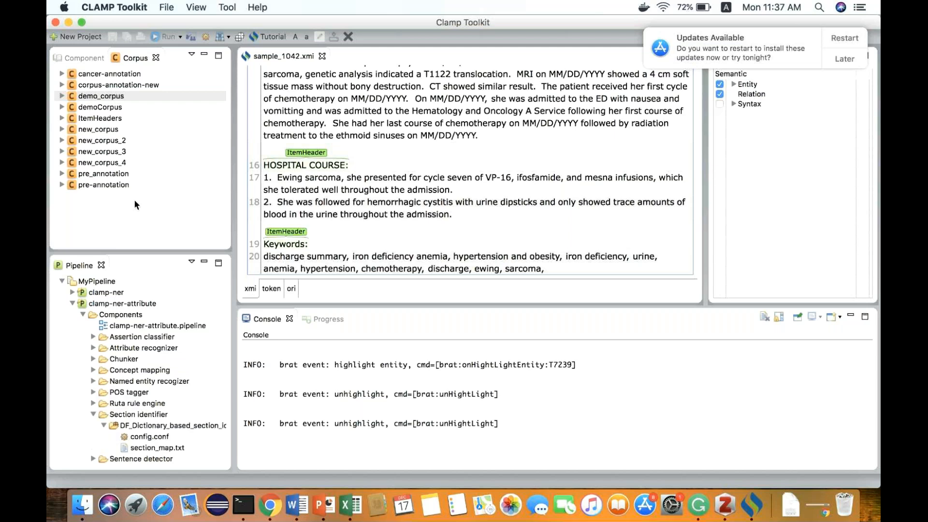
click(93, 414)
scroll(124, 371, down, 1)
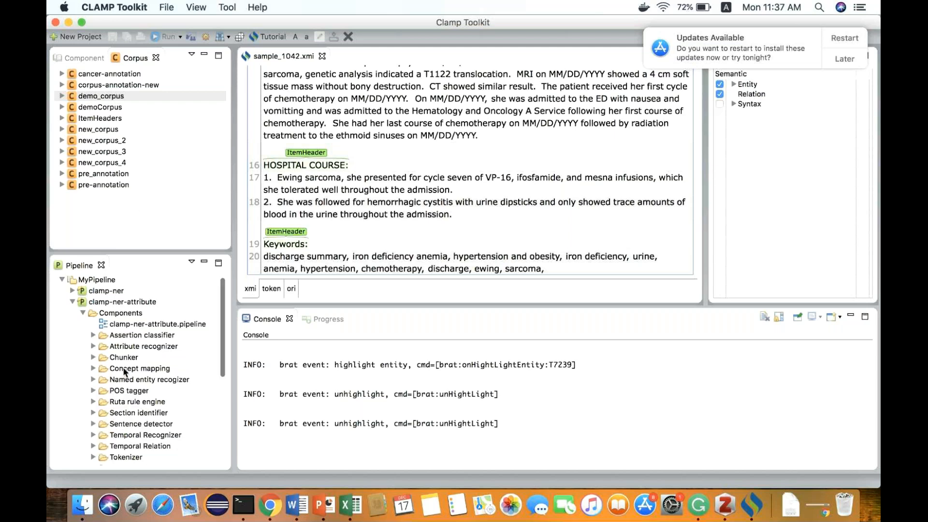
scroll(123, 367, down, 2)
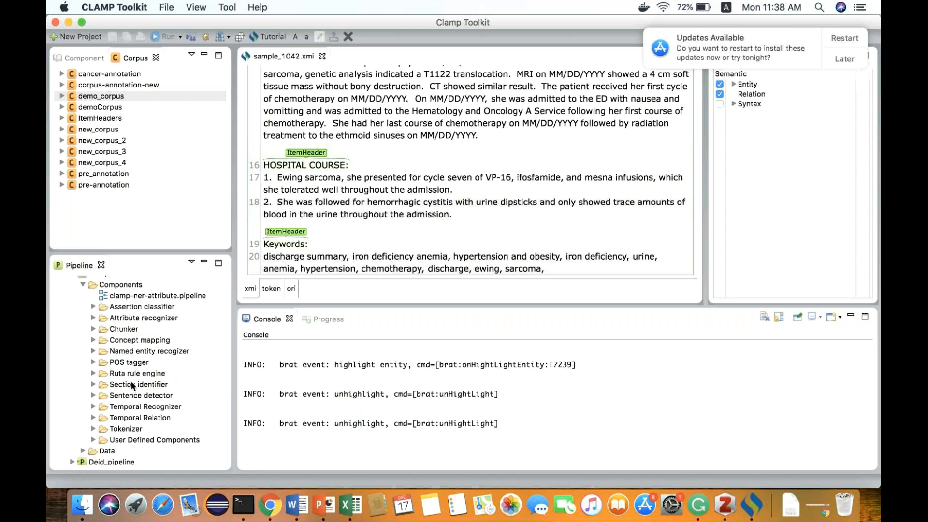
scroll(131, 381, up, 2)
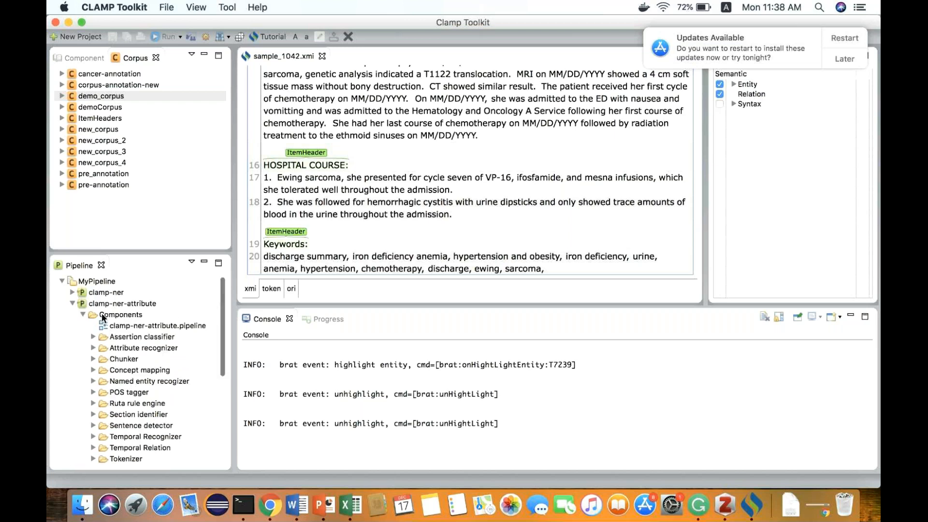
- Export the Components folder of the clamp-ner-attribute pipeline as a jar
click(126, 314)
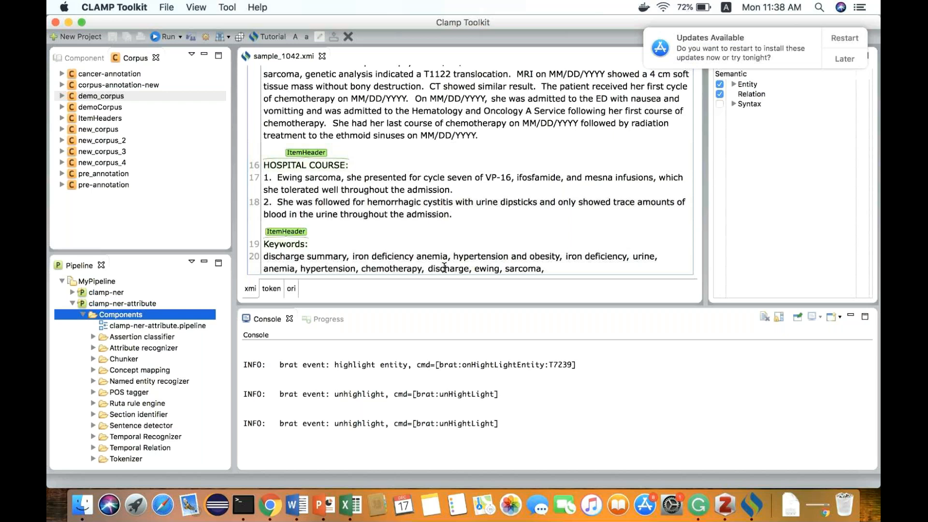
right_click(113, 314)
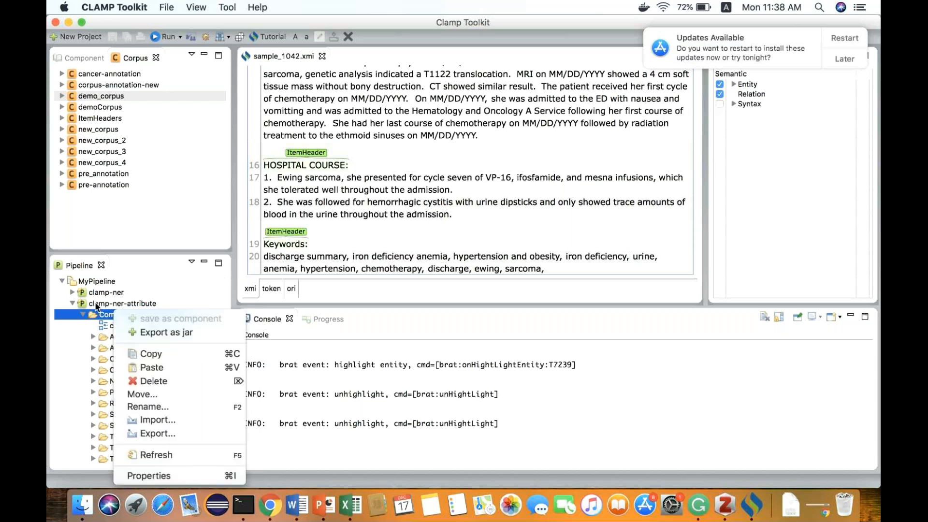
click(148, 332)
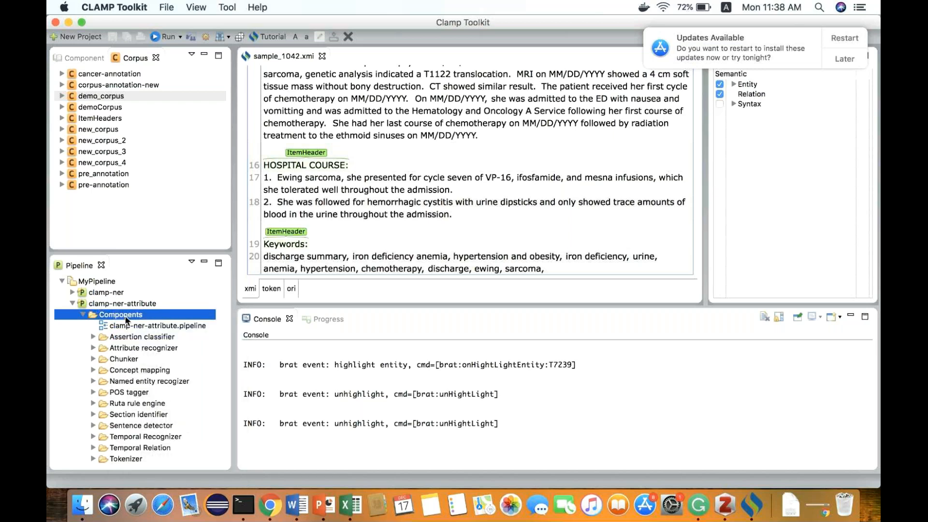
right_click(126, 317)
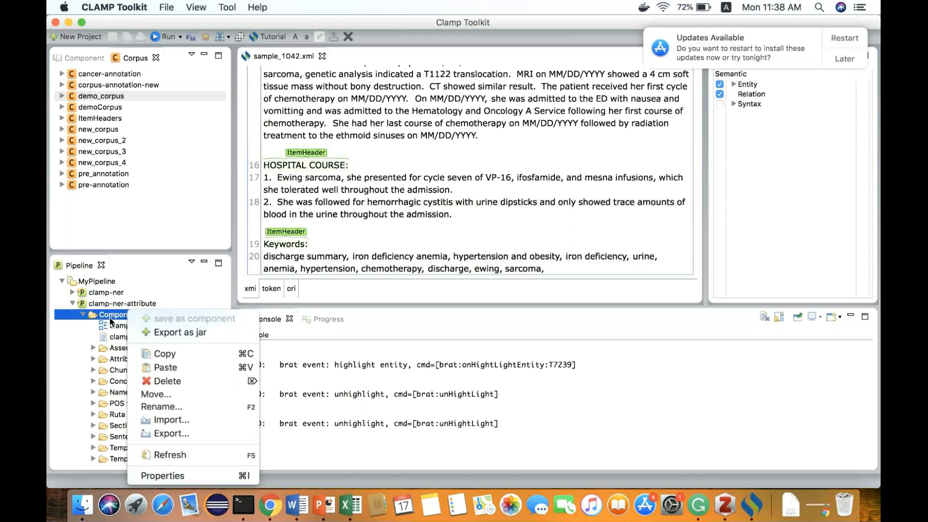
click(116, 319)
right_click(117, 319)
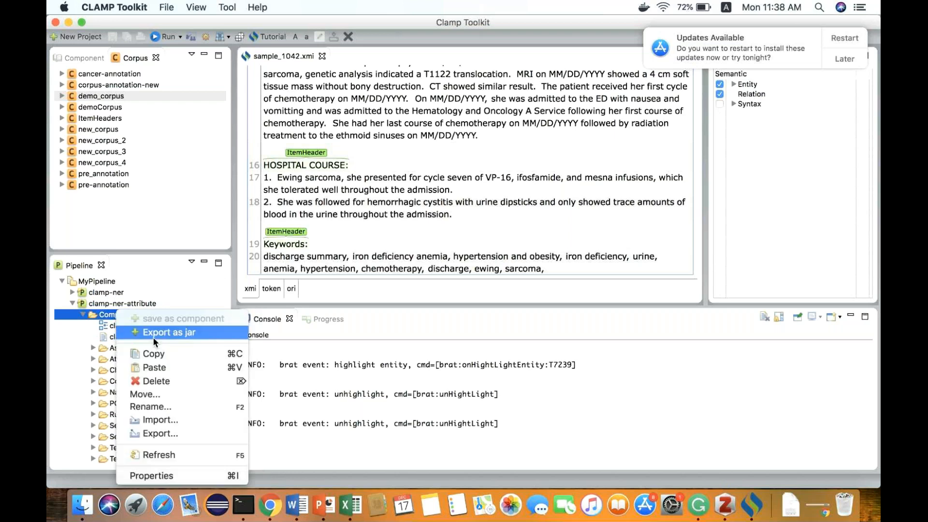
click(153, 338)
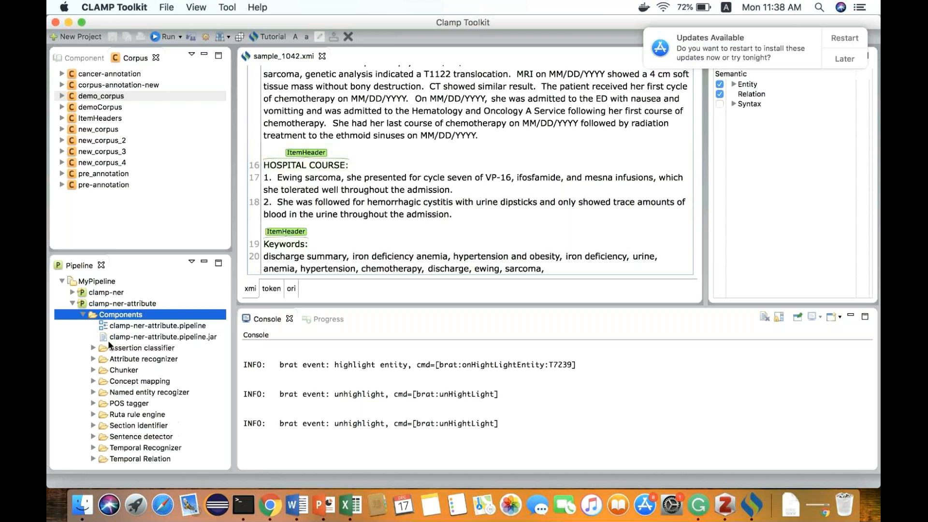
- Copy the clamp-ner-attribute.pipeline.jar file from the Components folder
click(108, 339)
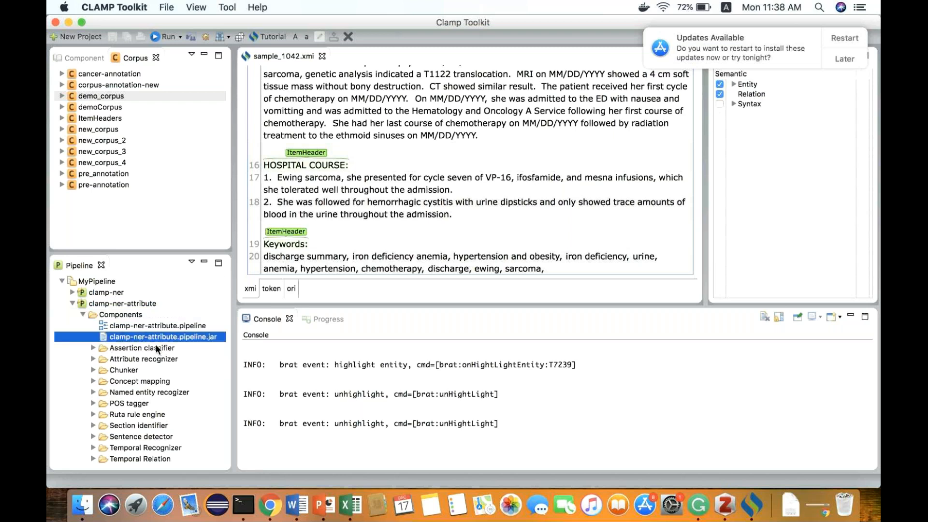
right_click(179, 334)
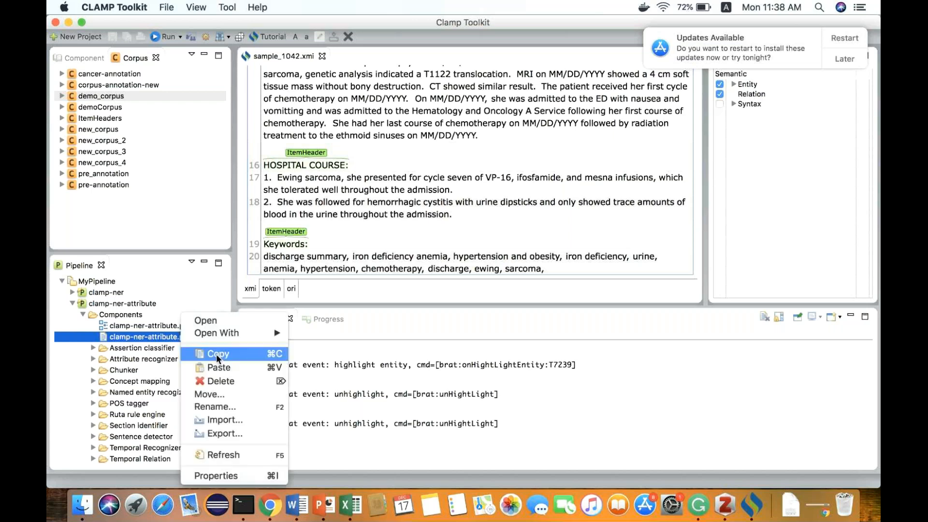
click(216, 353)
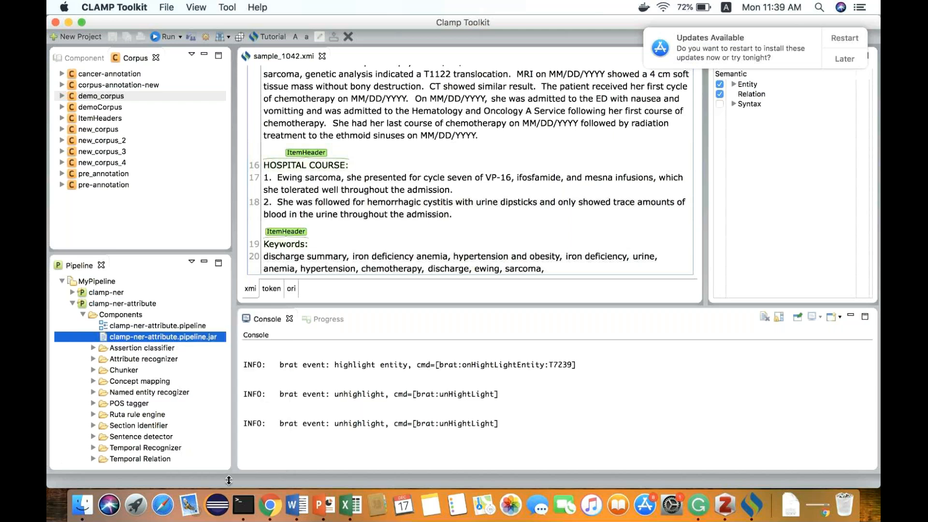
right_click(128, 337)
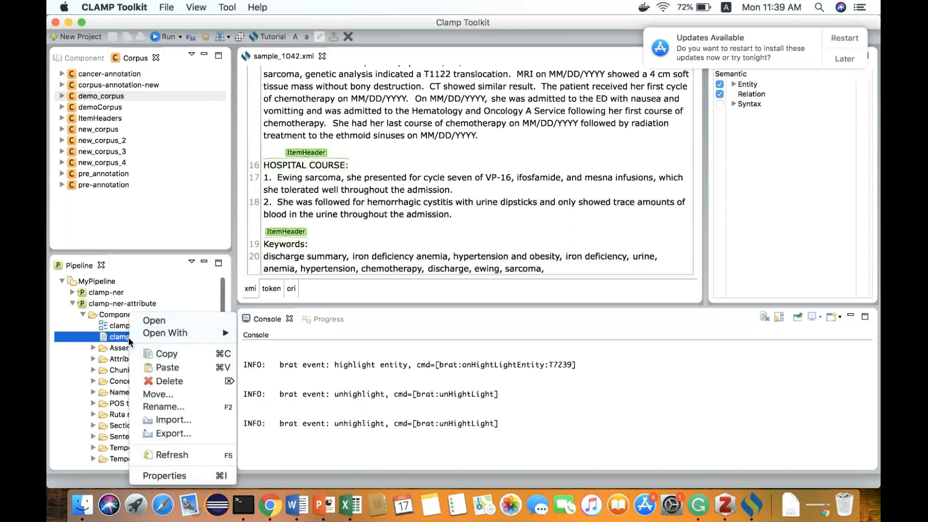
click(128, 337)
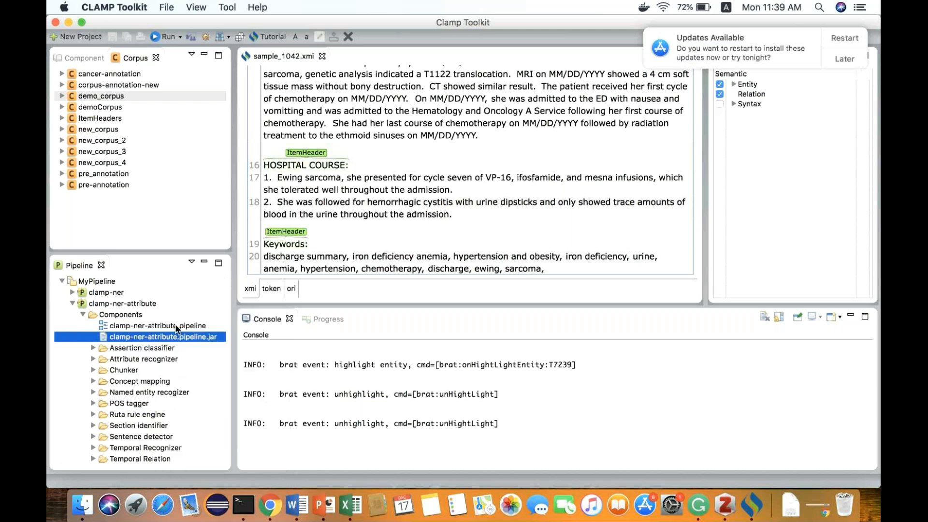
- Switch to Terminal and change to ~/bitbucket/clamp/clamp-tycho, listing the contents of bitbucket and clamp on the way
click(244, 505)
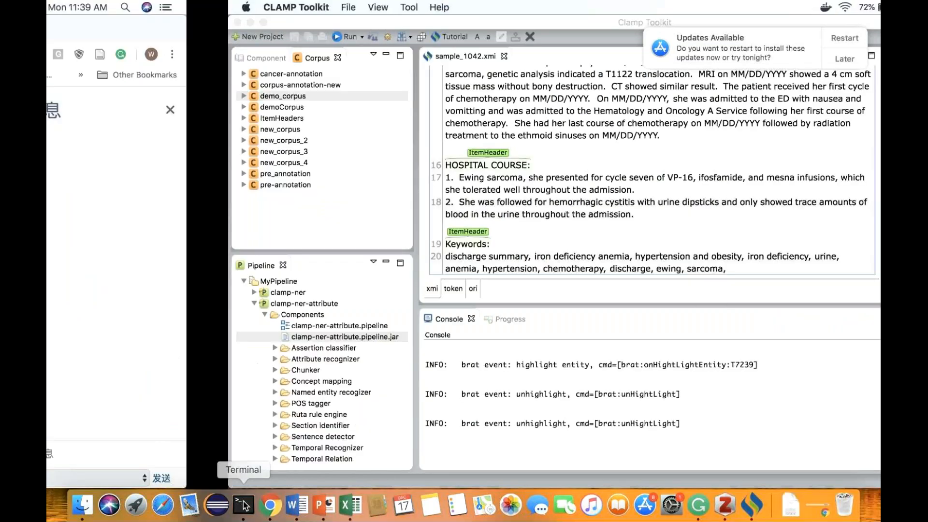
text(cd ~/bitbucket/)
key(Return)
text(ls)
key(Return)
text(cd clamp)
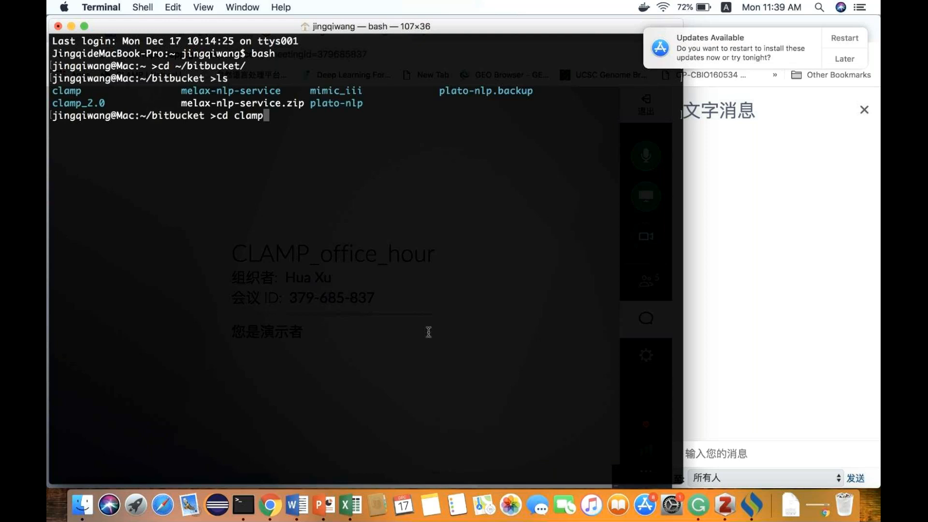
key(Return)
text(ls)
key(Return)
text(cd clamp-tycho)
key(Return)
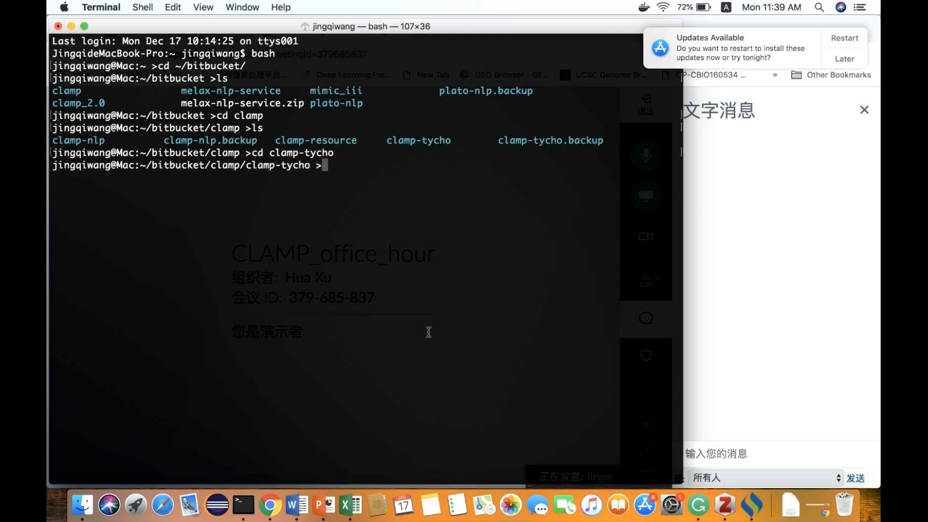
- List the contents of clamp-tycho, change to its package folder, and list that folder briefly and in detail
text(ls)
key(Return)
text(d)
key(BackSpace)
text(cd pa)
key(Tab)
key(Return)
text(ls)
key(Return)
text(ll)
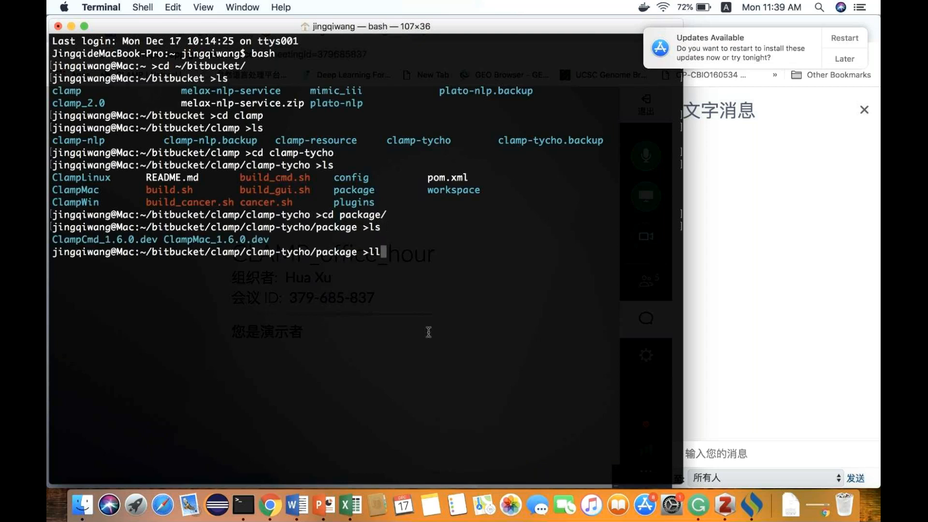
key(Return)
- Change to ClampCmd_1.6.0.dev, open it in Finder, and reposition the Finder window to show its files
text(cd ClampC)
key(Tab)
key(Return)
text(open .)
key(Return)
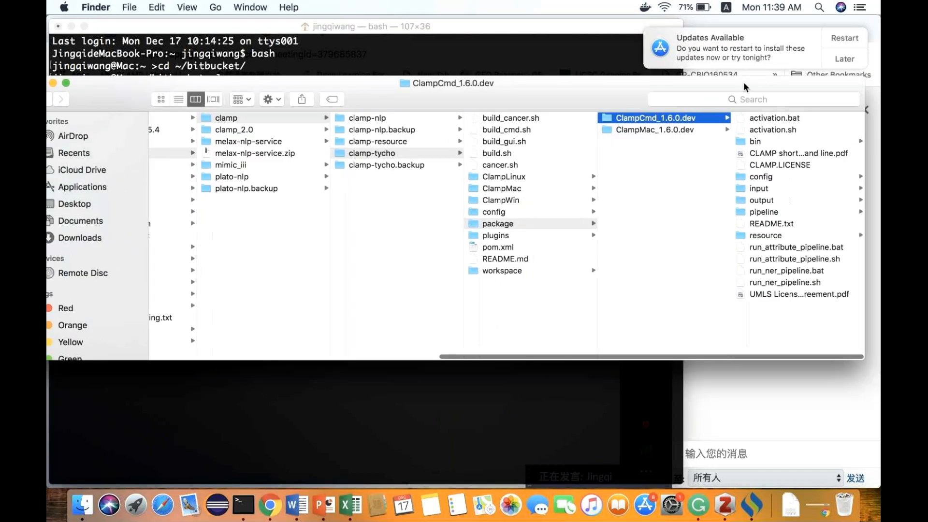
drag(743, 82, 142, 157)
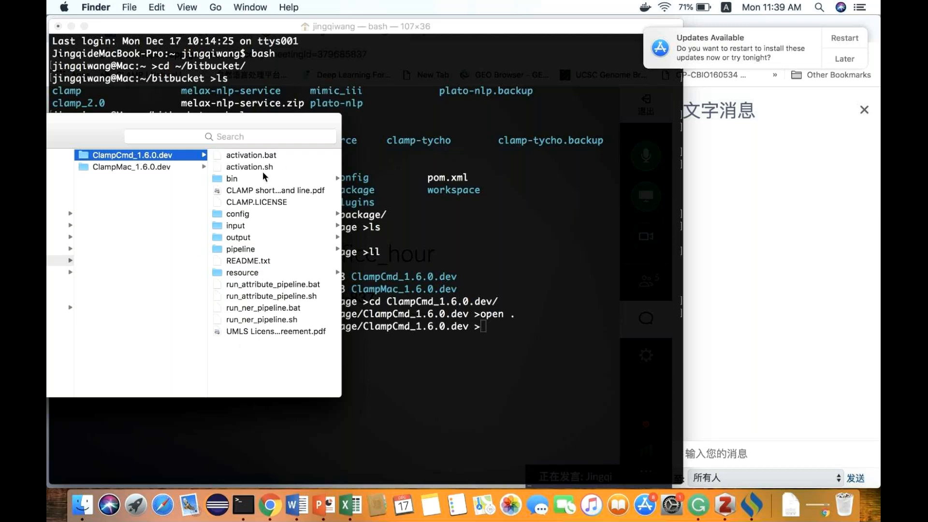
- Preview the activation, run_attribute_pipeline and run_ner_pipeline scripts in the ClampCmd_1.6.0.dev folder
click(233, 156)
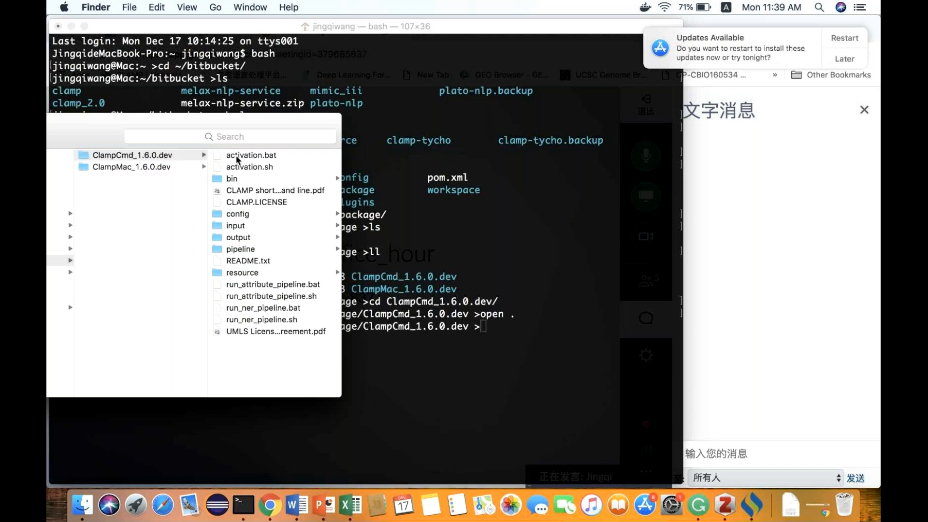
click(139, 167)
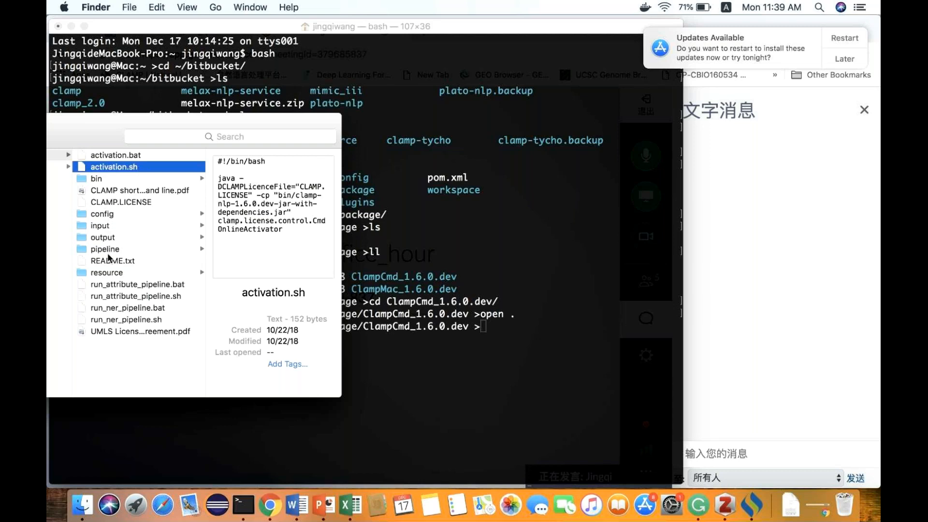
click(114, 285)
click(114, 296)
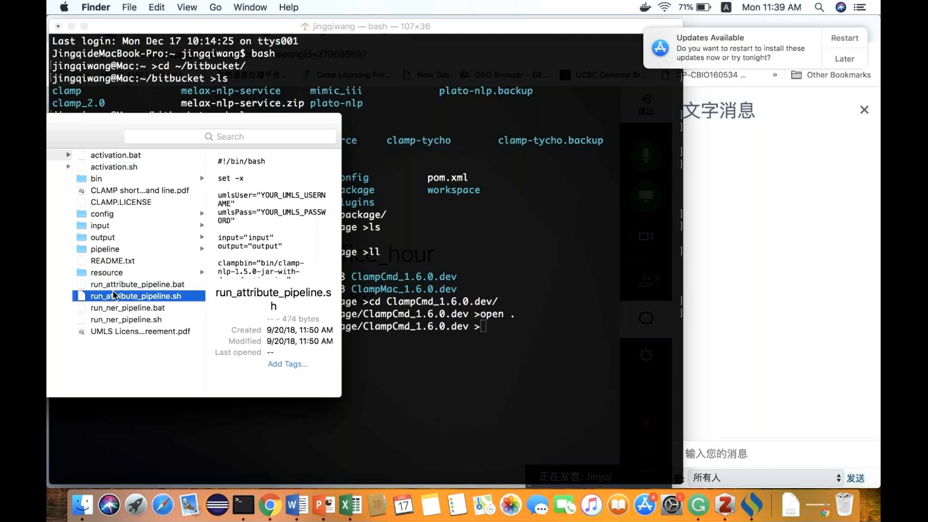
click(113, 309)
click(117, 319)
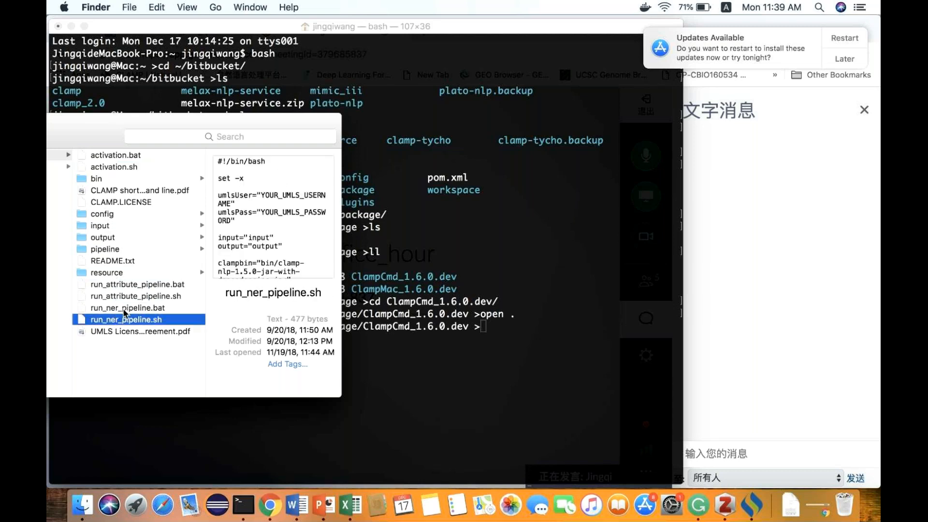
click(124, 311)
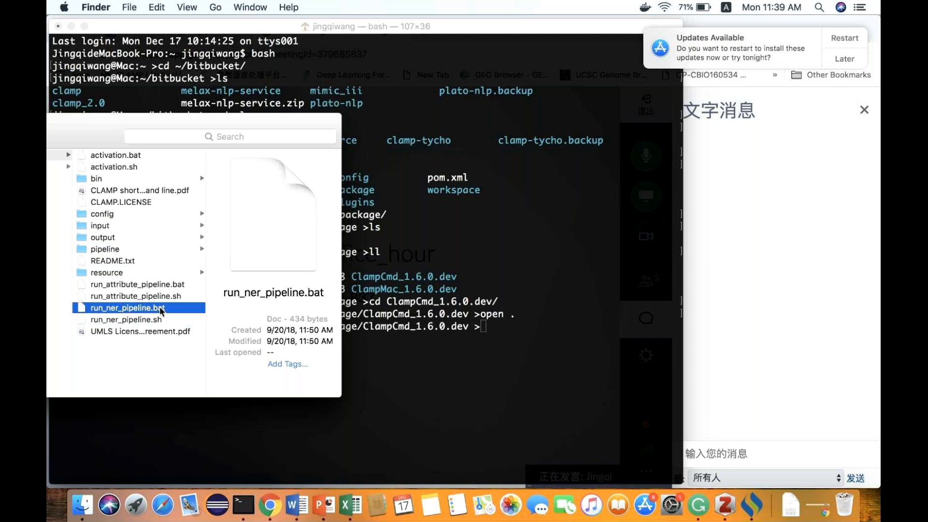
- Open run_ner_pipeline.sh in TextEdit
click(143, 321)
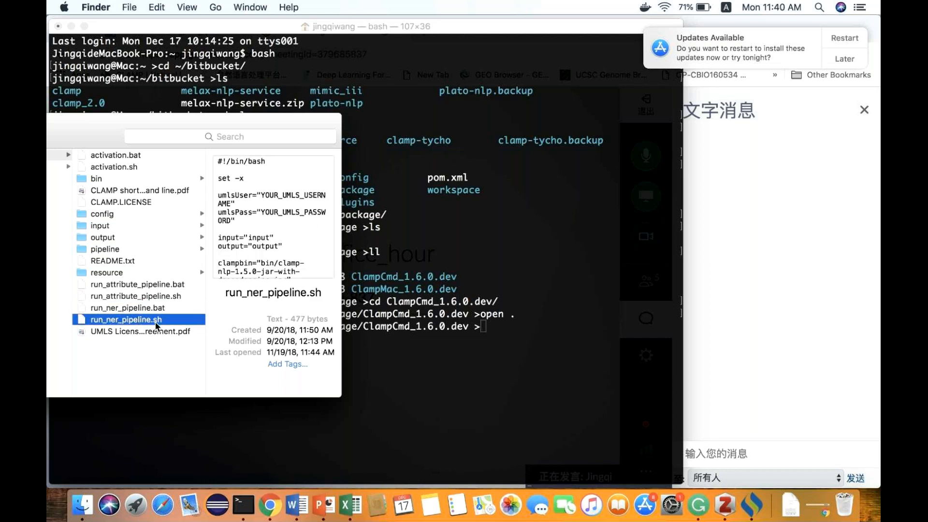
double_click(141, 323)
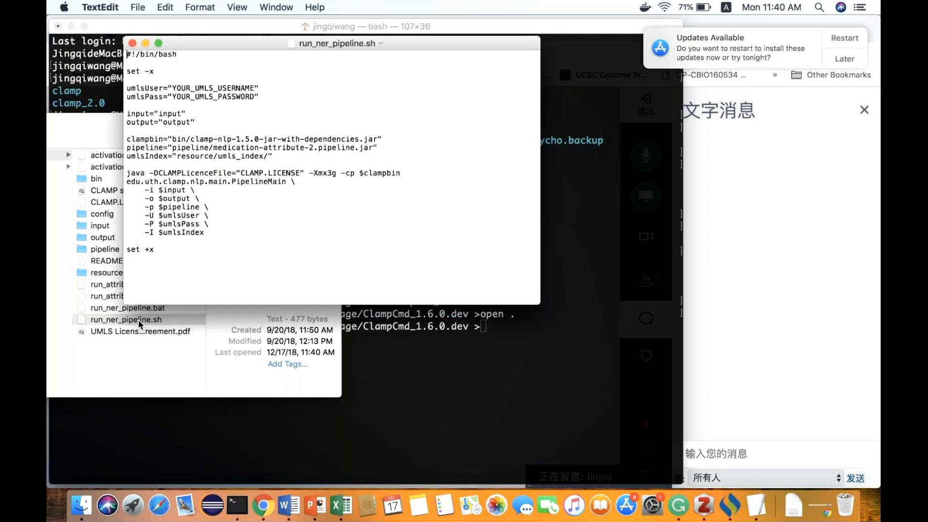
click(220, 257)
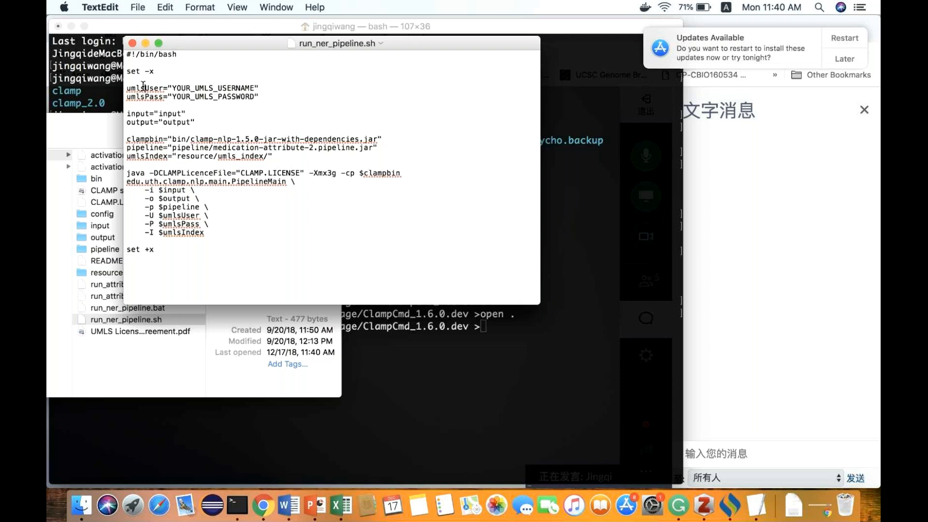
- Examine the umlsUser, umlsPass, input and output settings in the script
double_click(189, 87)
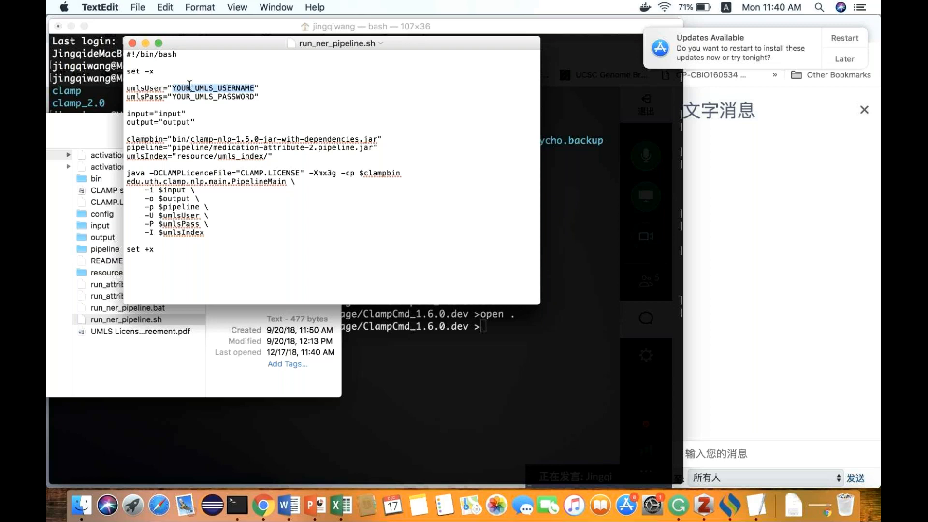
double_click(192, 96)
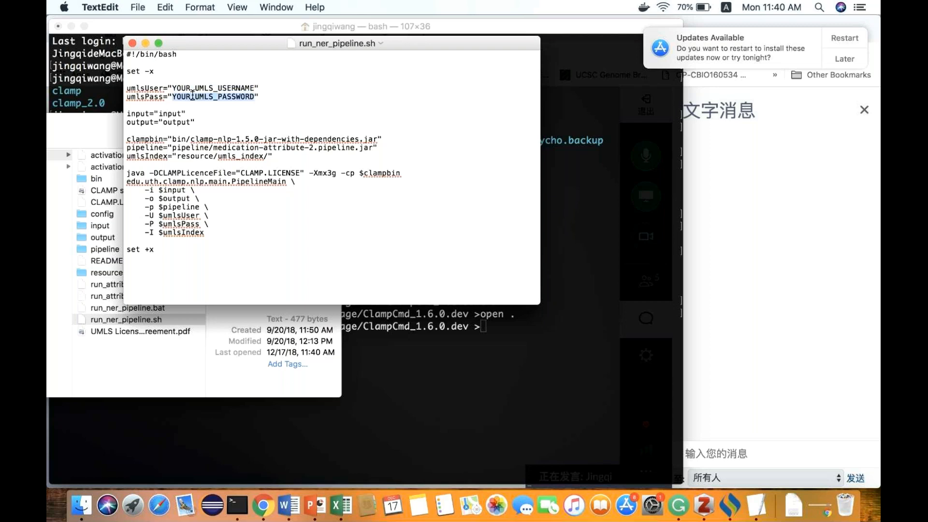
double_click(192, 88)
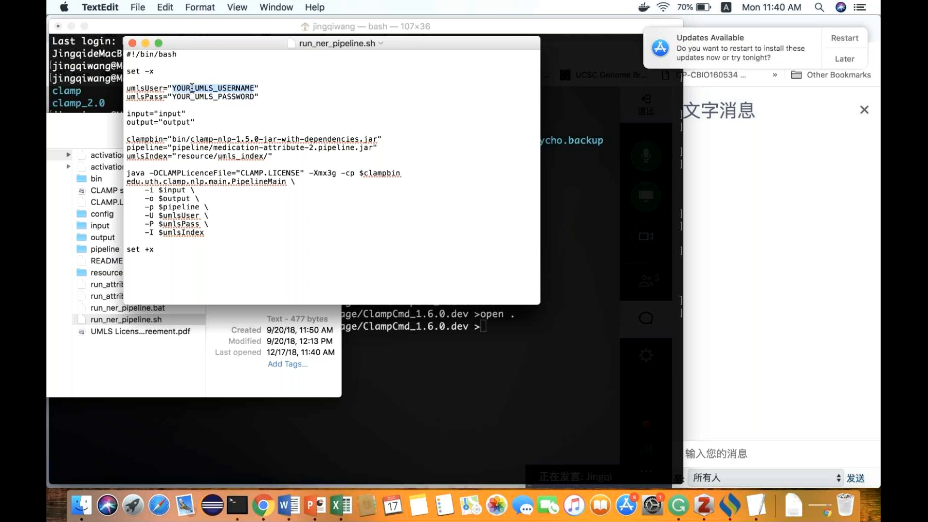
double_click(203, 96)
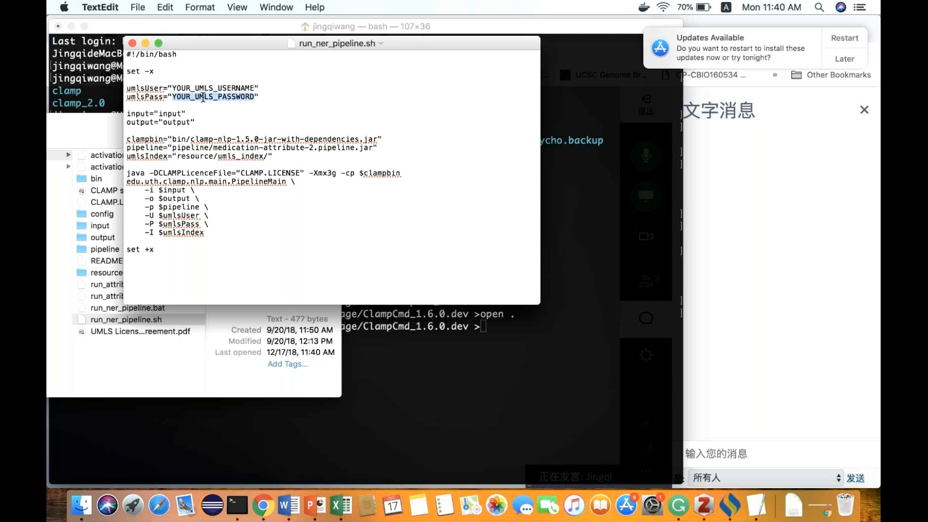
double_click(204, 86)
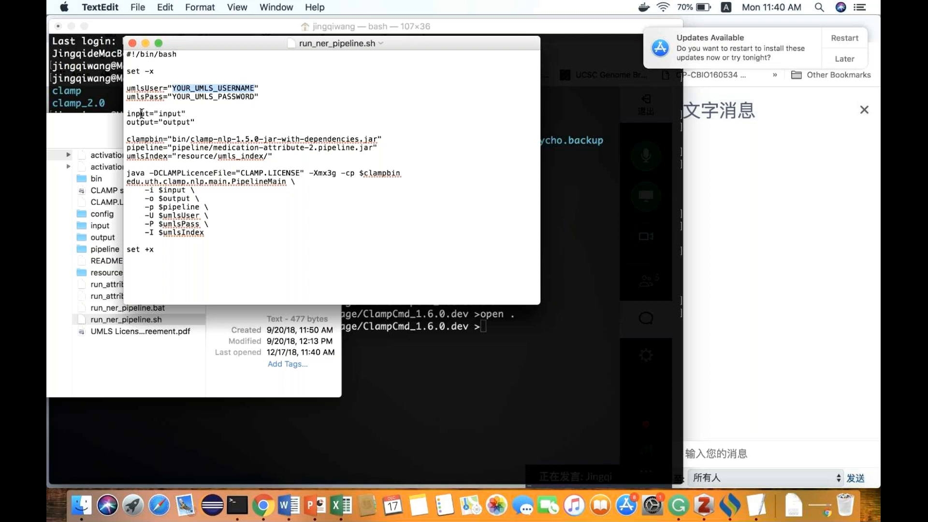
click(141, 114)
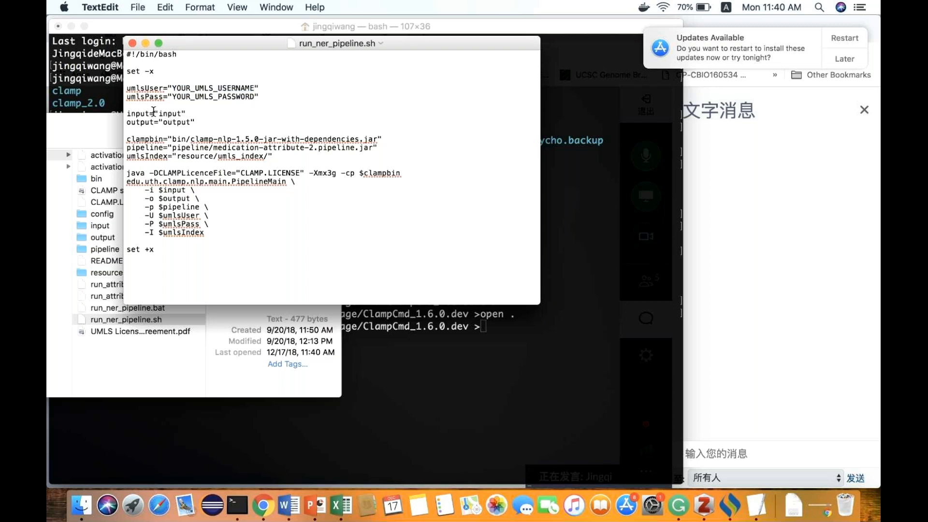
click(150, 122)
- Insert a blank line above and below the pipeline setting in run_ner_pipeline.sh and save the script
click(159, 140)
key(Return)
click(390, 155)
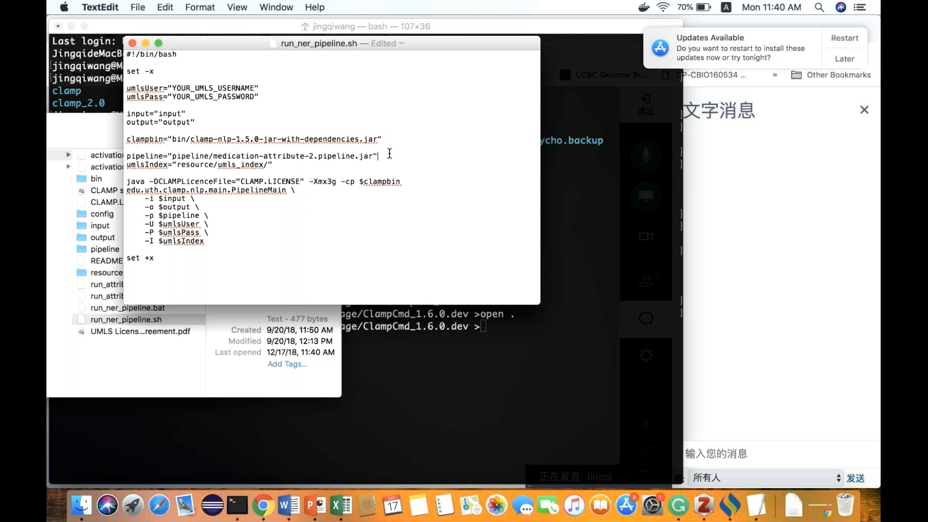
key(Return)
key(super+s)
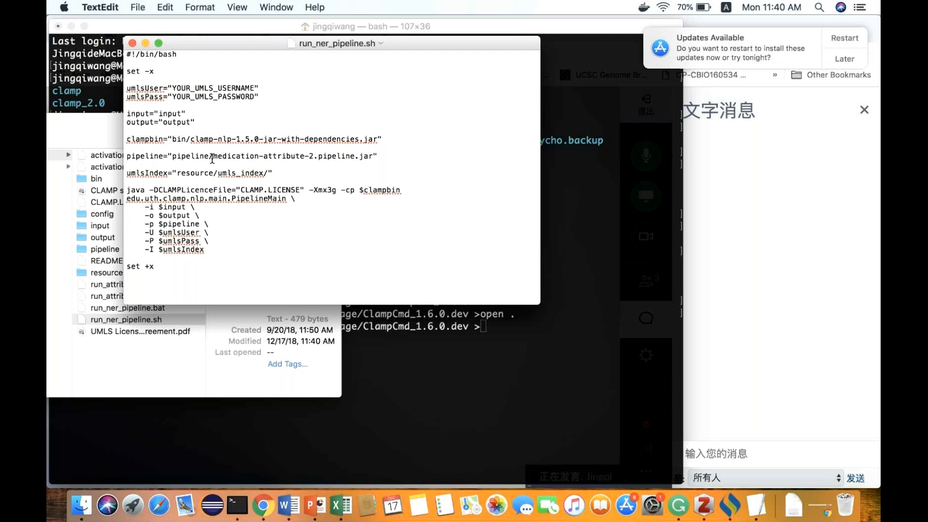
- Set the script's pipeline path to pipeline/clamp-ner-attribute.pipeline.jar and return to the ClampCmd_1.6.0.dev folder in Finder
click(212, 158)
shift+click(373, 154)
key(BackSpace)
text(clamp-ner-attribute.pipeline.jar)
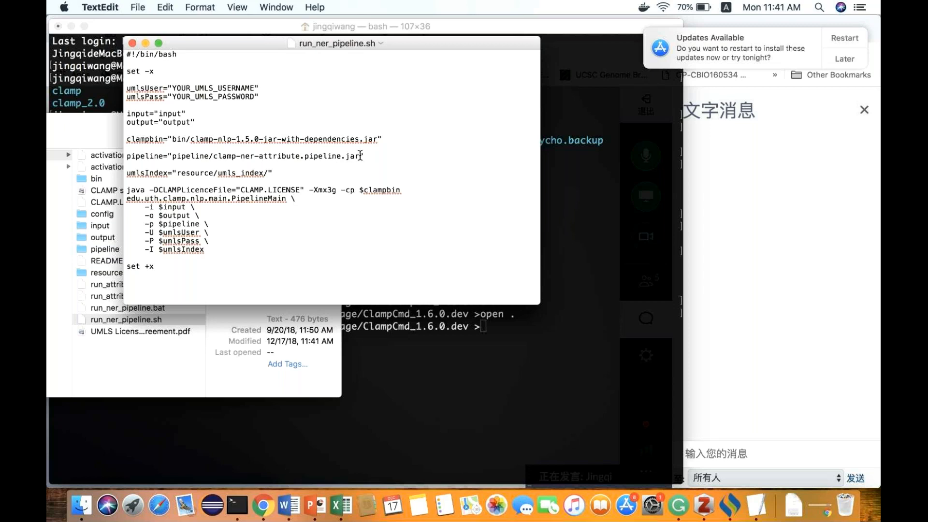
click(237, 317)
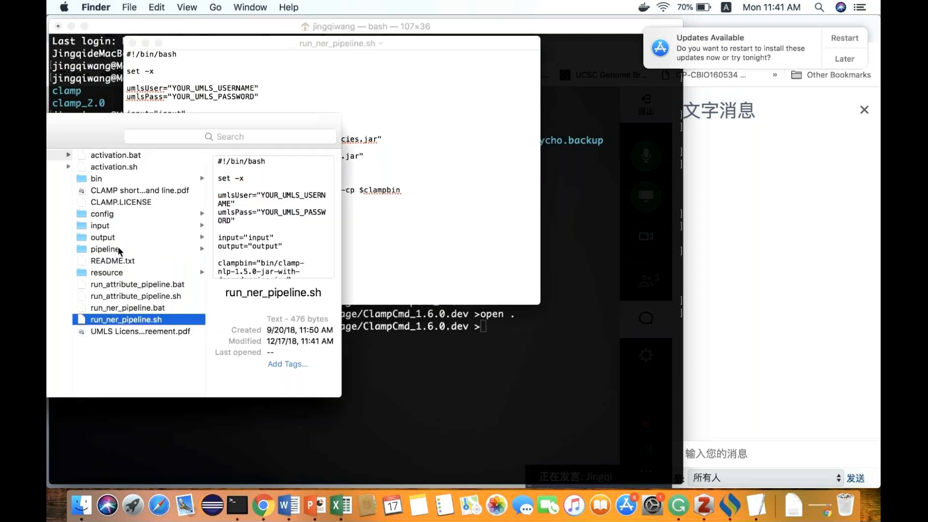
- Paste clamp-ner-attribute.pipeline.jar into the pipeline folder, replacing the older copy, then widen the window and select the new jar
click(119, 249)
right_click(253, 237)
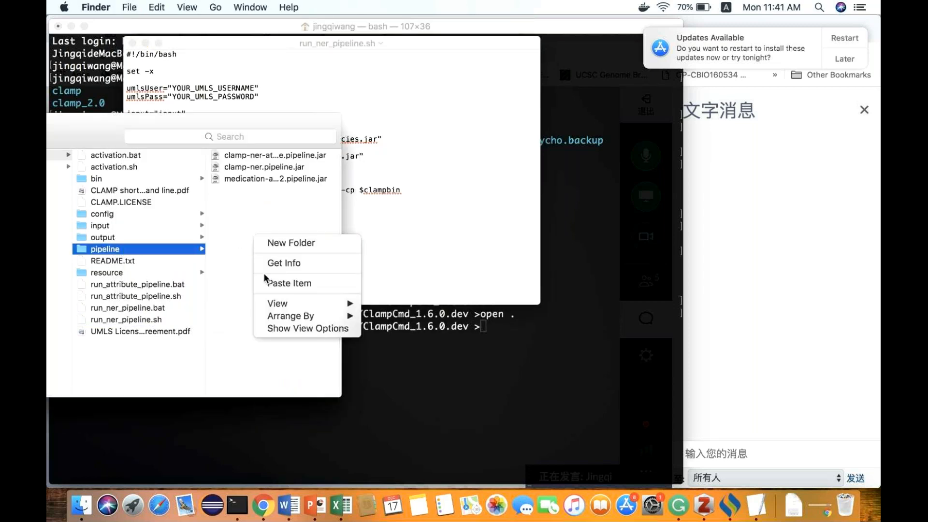
click(289, 283)
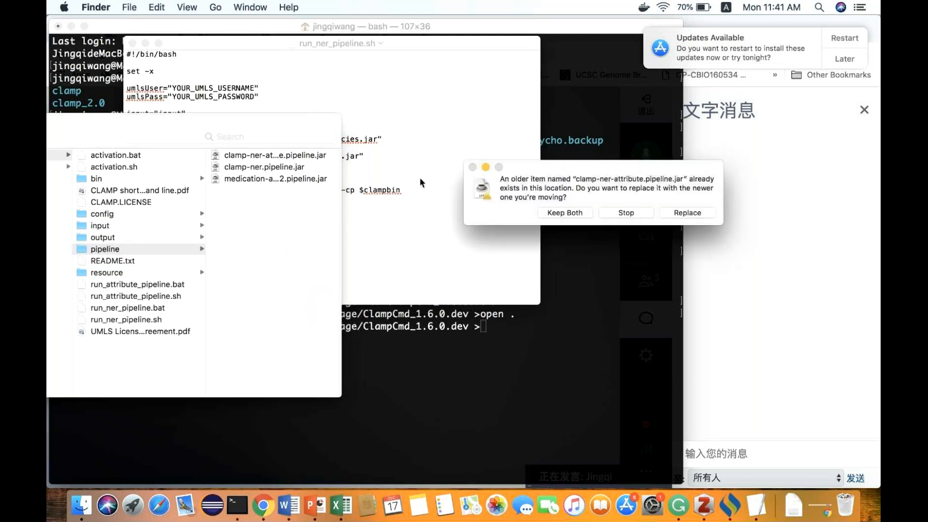
click(685, 212)
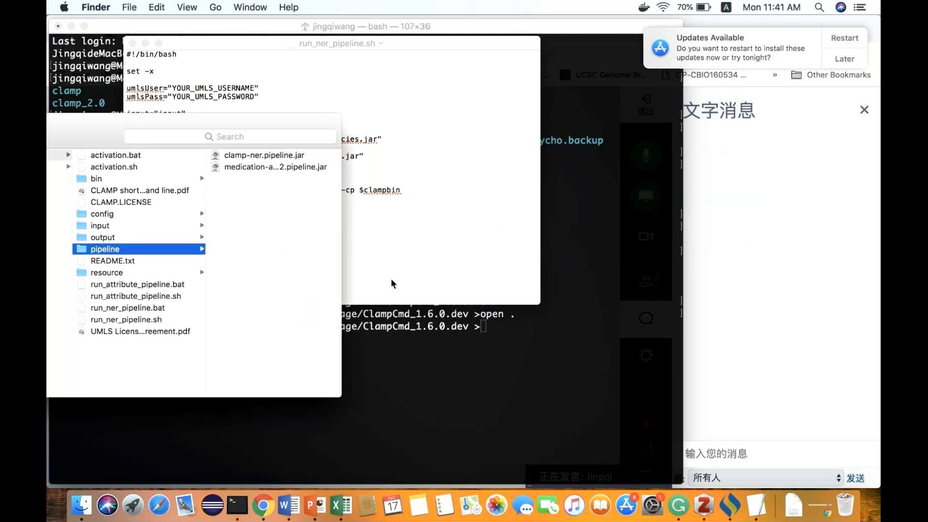
drag(339, 254, 481, 261)
click(292, 156)
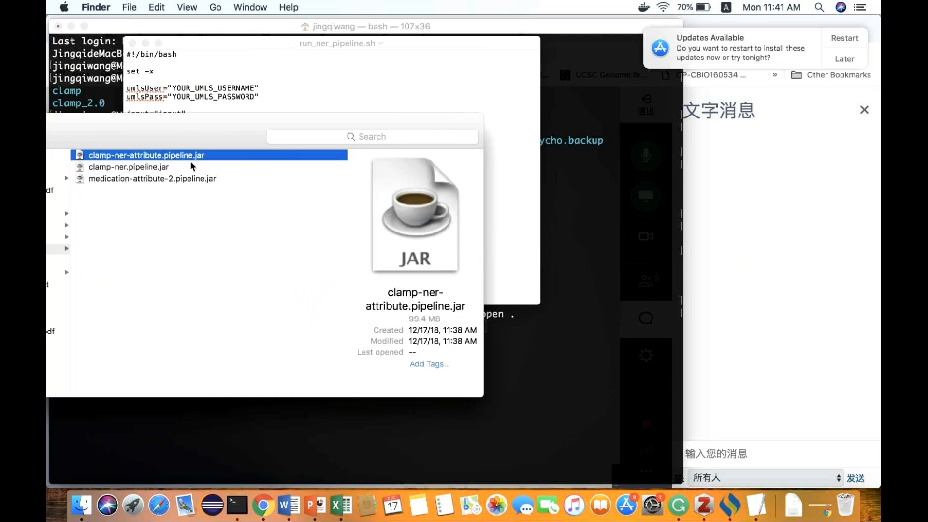
- Check the pipeline path in run_ner_pipeline.sh, close the script, and bring the ClampCmd_1.6.0.dev file list fully into view
click(225, 104)
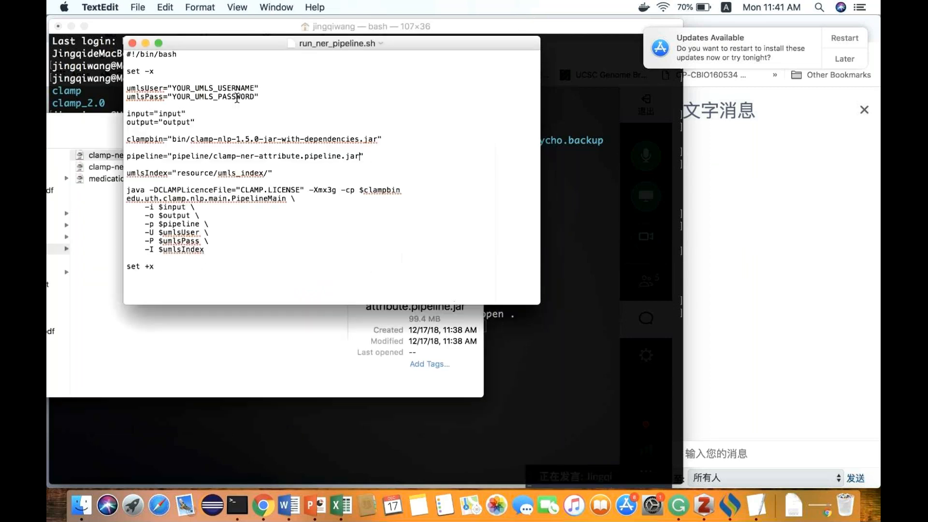
click(360, 156)
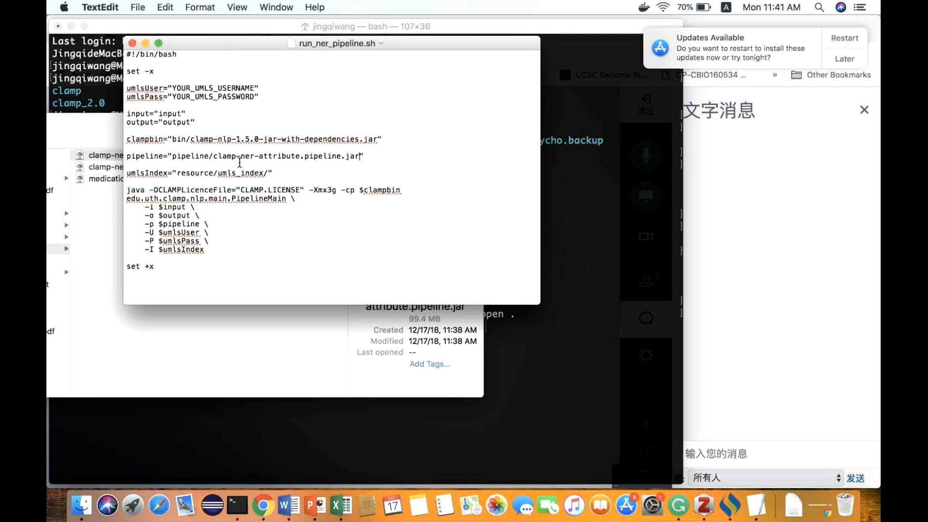
key(super+w)
click(209, 244)
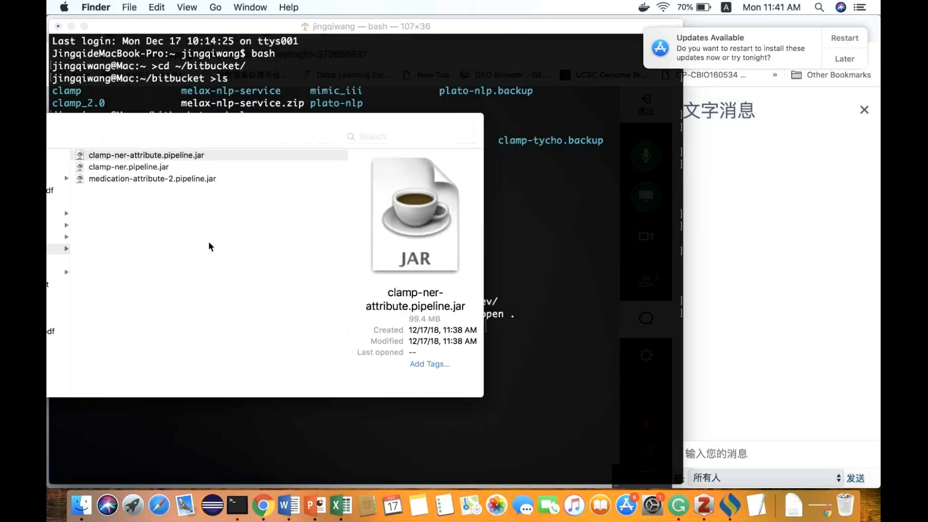
drag(226, 127, 417, 126)
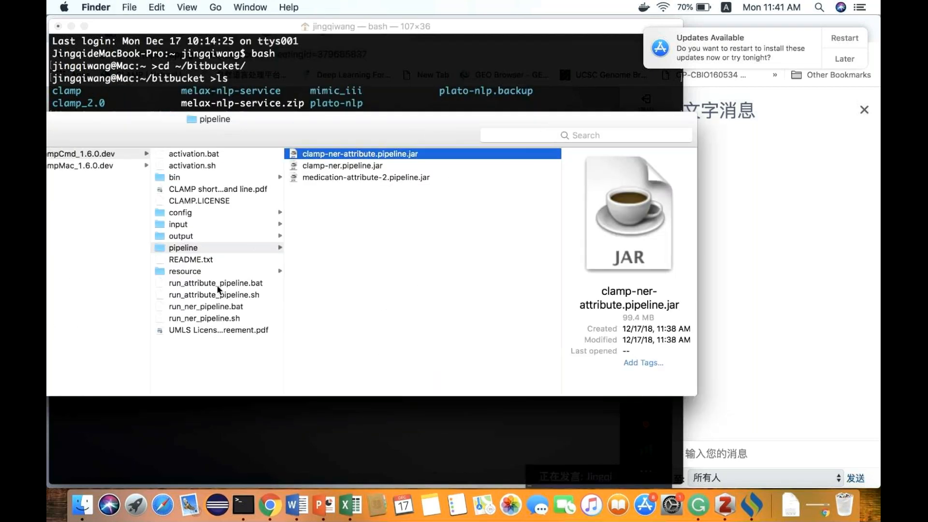
- Compare run_ner_pipeline.sh with run_attribute_pipeline.sh, opening the attribute script in TextEdit to read it and closing it again
click(212, 318)
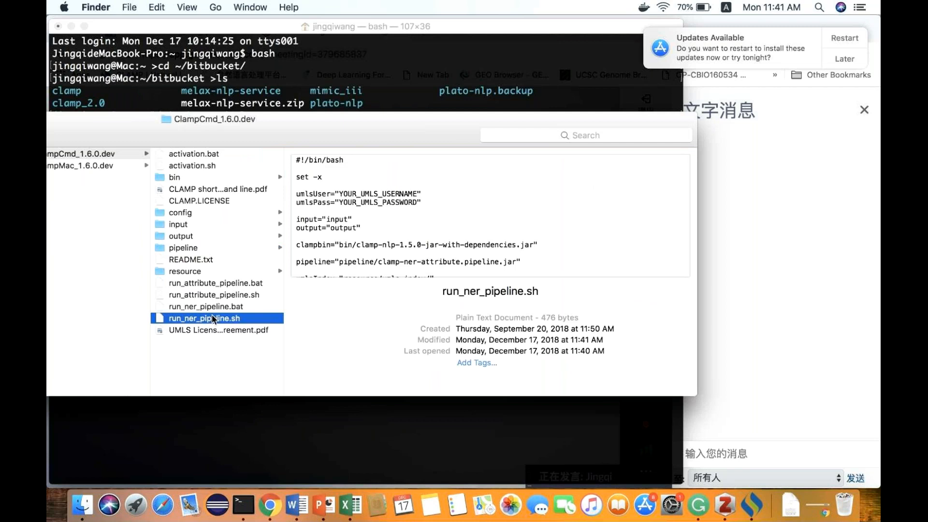
click(223, 298)
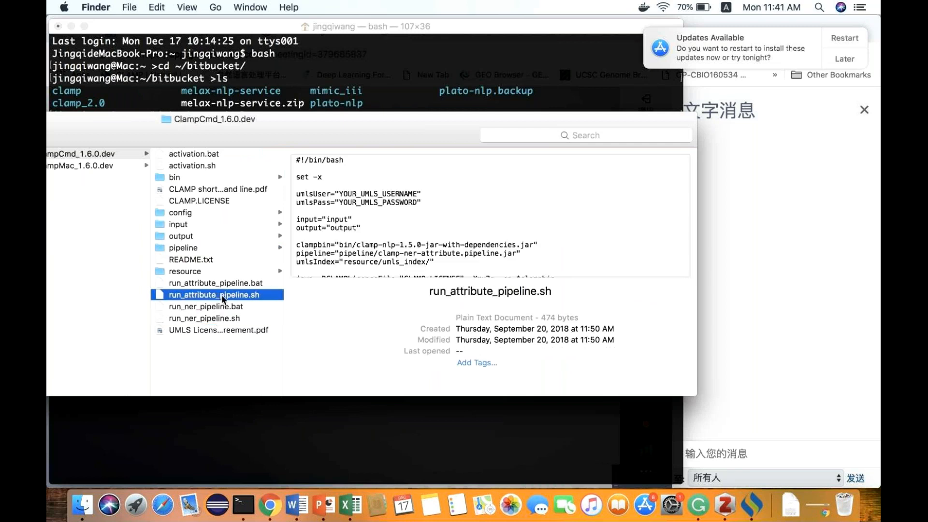
click(205, 317)
double_click(214, 295)
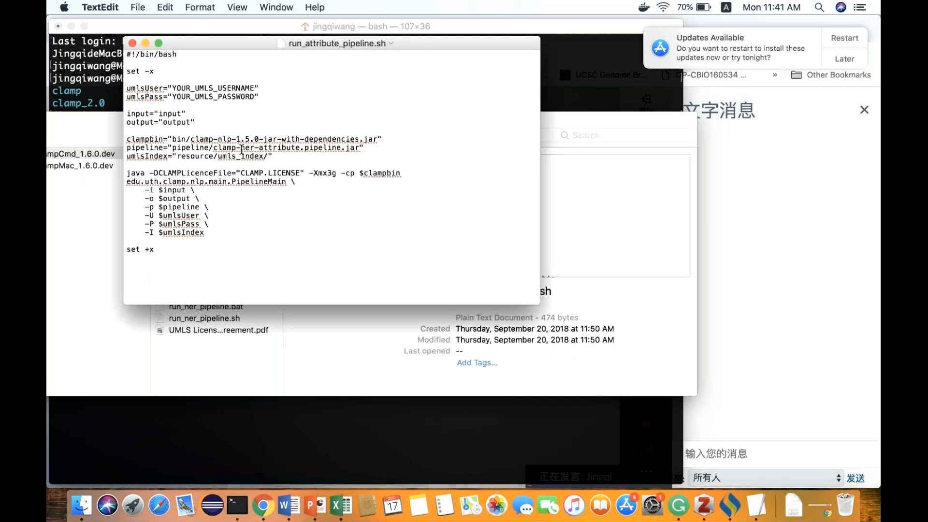
click(131, 43)
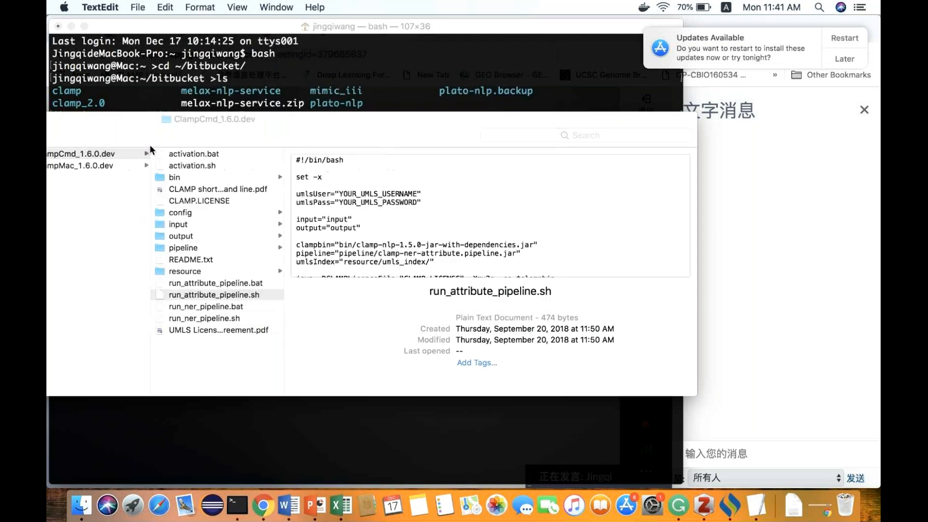
key(super+q)
click(202, 318)
click(218, 295)
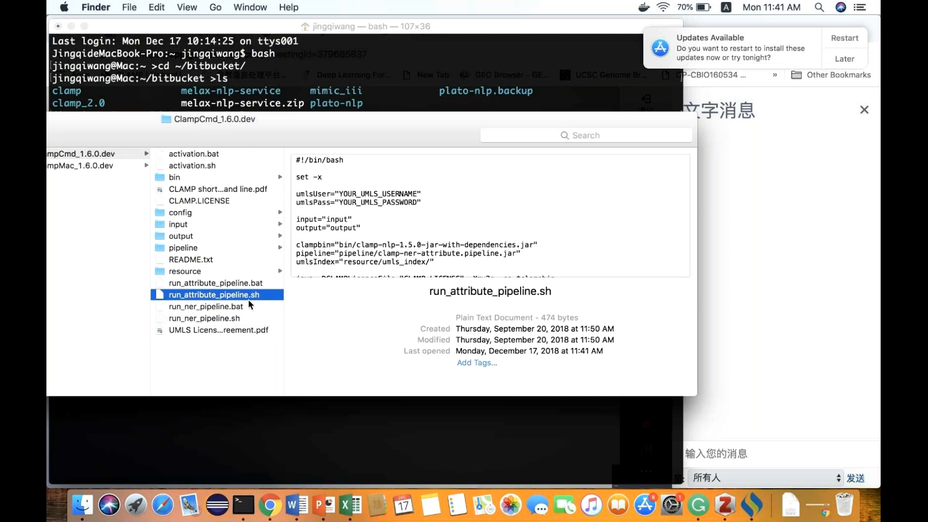
- Inspect the input, pipeline and output folders of ClampCmd_1.6.0.dev, ending on the output folder
click(216, 236)
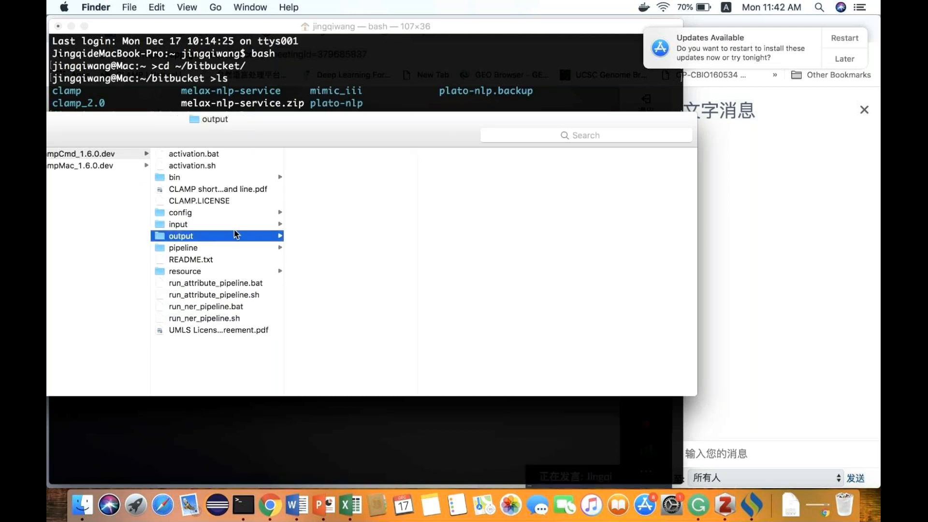
click(230, 225)
click(229, 240)
click(222, 247)
click(227, 239)
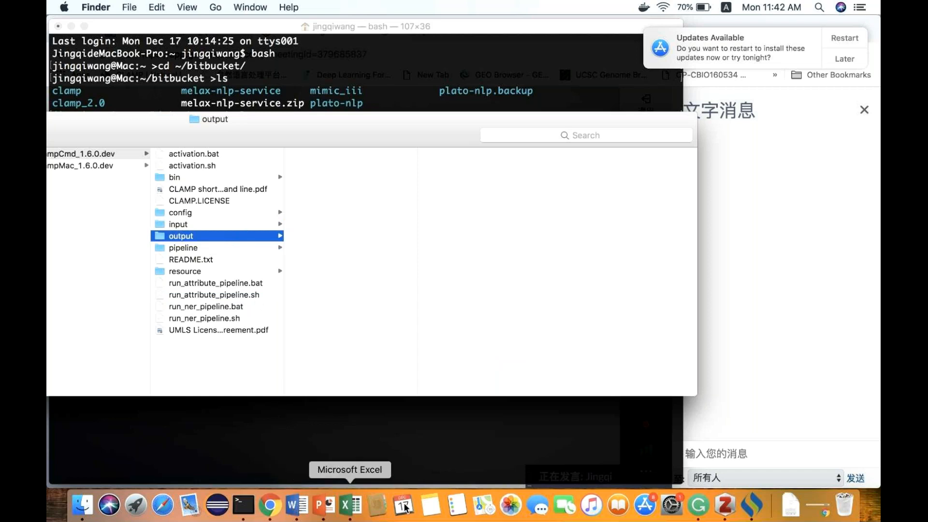
- Switch to CLAMP Toolkit and open sample_1041.txt from the clamp-ner pipeline's Data/Output folder
click(727, 508)
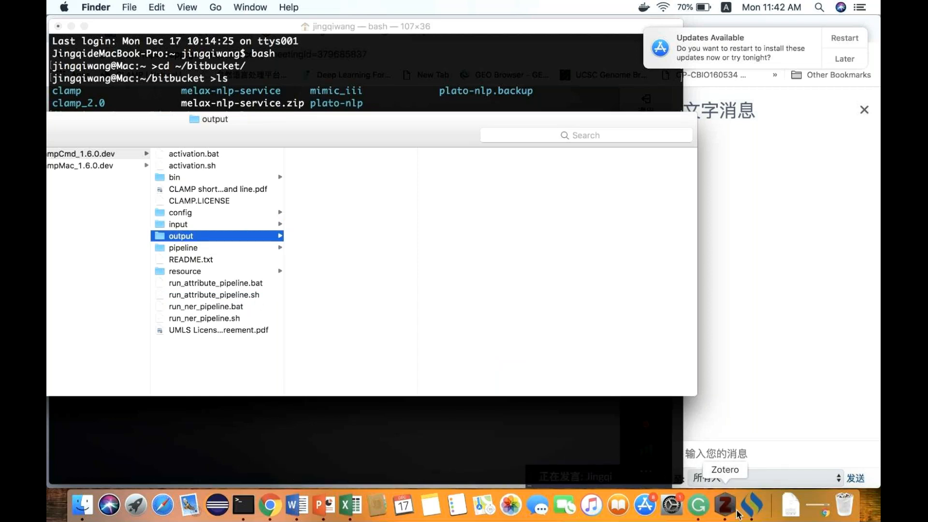
click(750, 512)
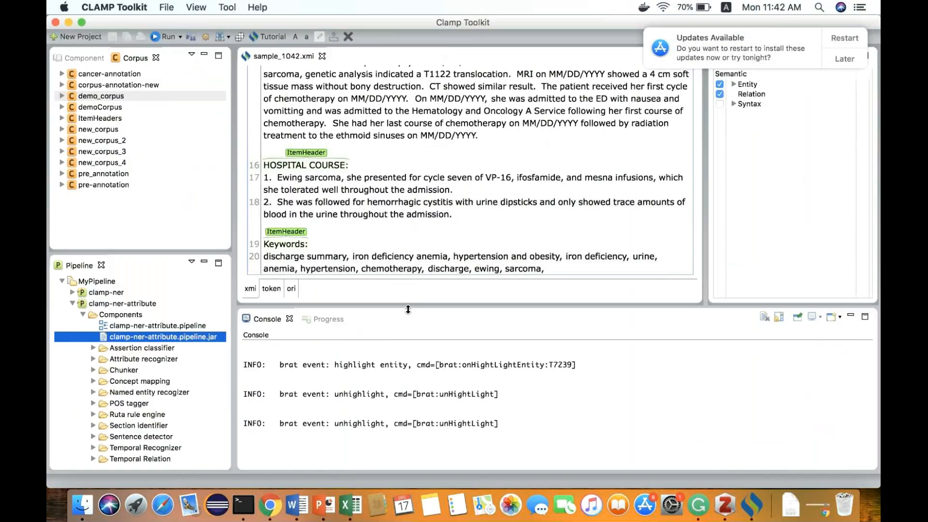
scroll(122, 357, down, 5)
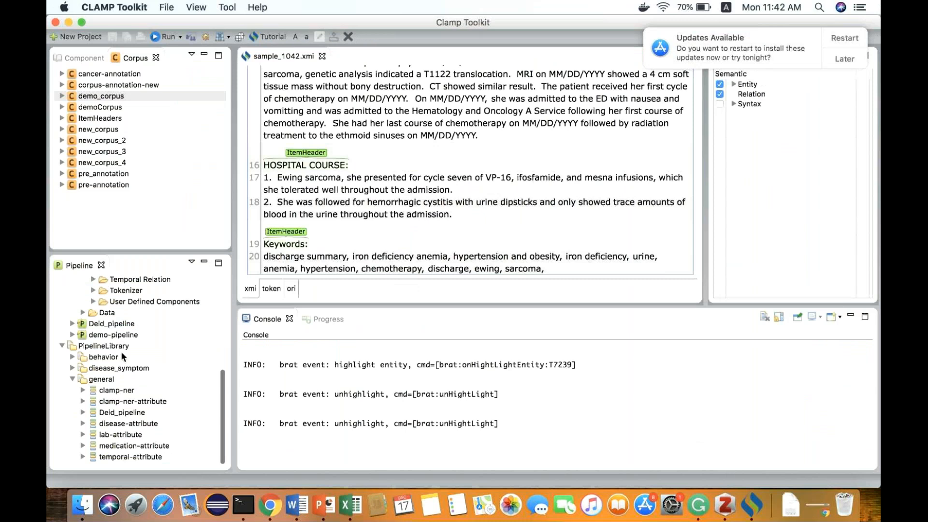
scroll(123, 356, up, 1)
click(83, 315)
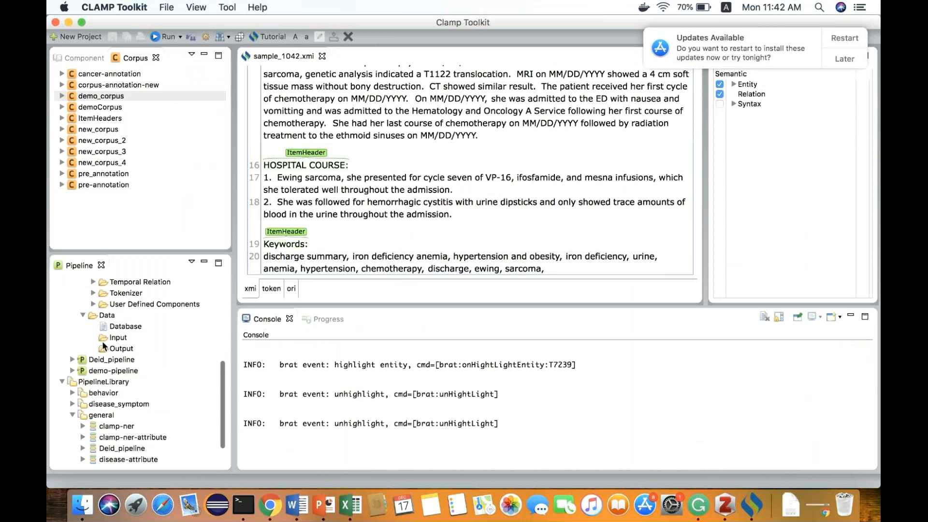
scroll(102, 340, up, 8)
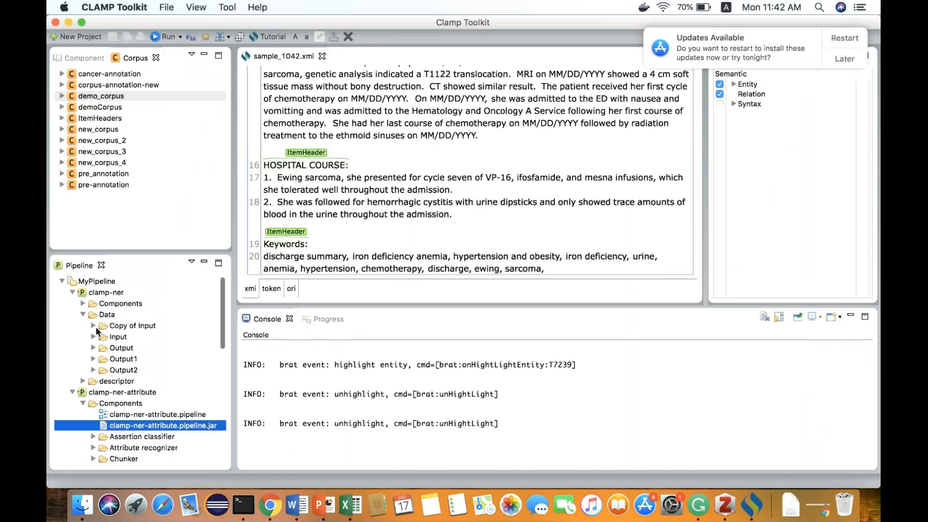
click(93, 348)
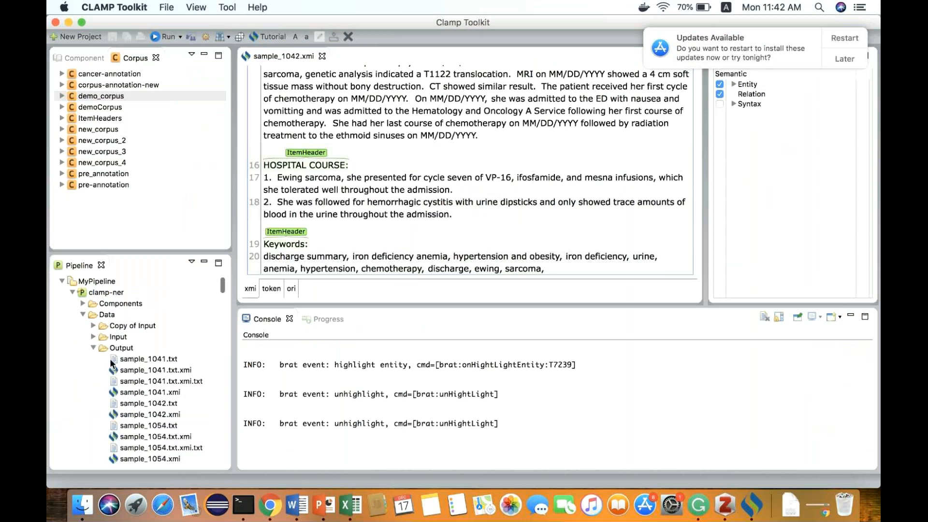
double_click(111, 360)
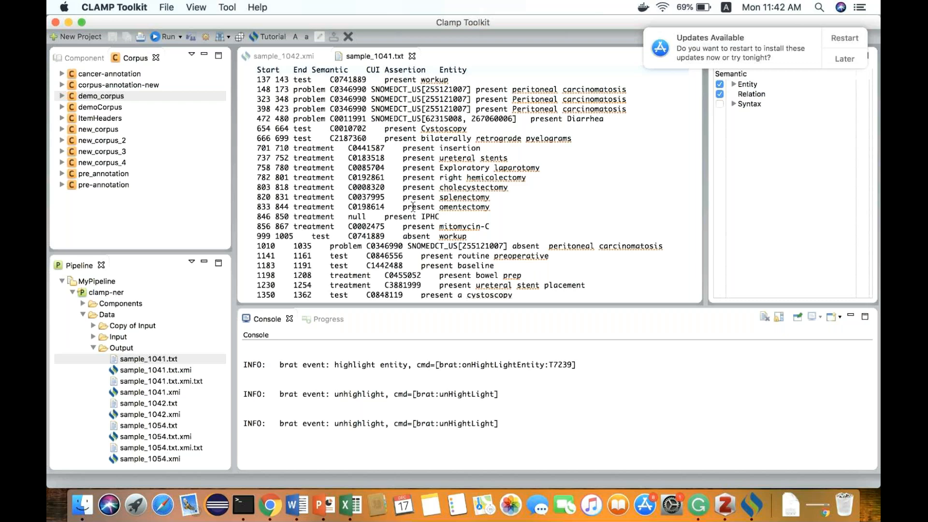
- Open sample_1041.xmi and sample_1042.xmi from the clamp-ner Output folder and examine the entity and relation annotations in sample_1042.xmi
click(173, 393)
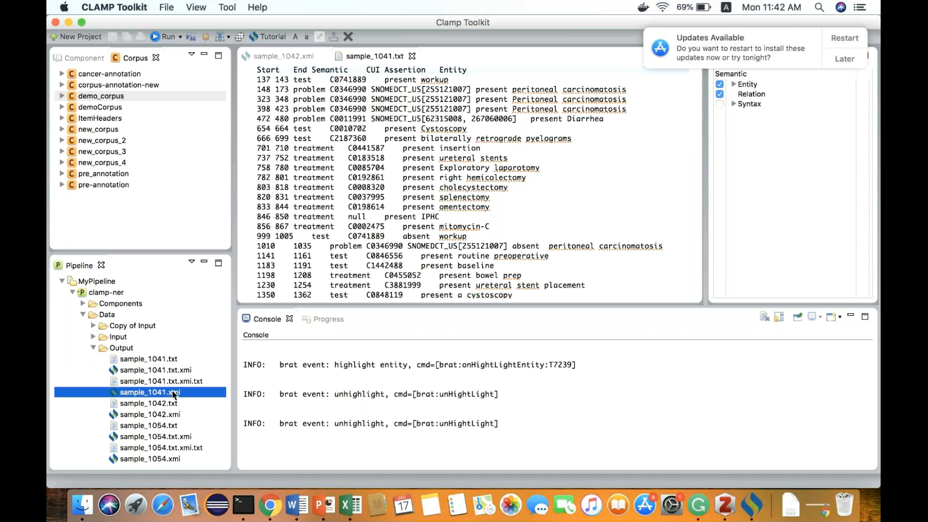
double_click(160, 414)
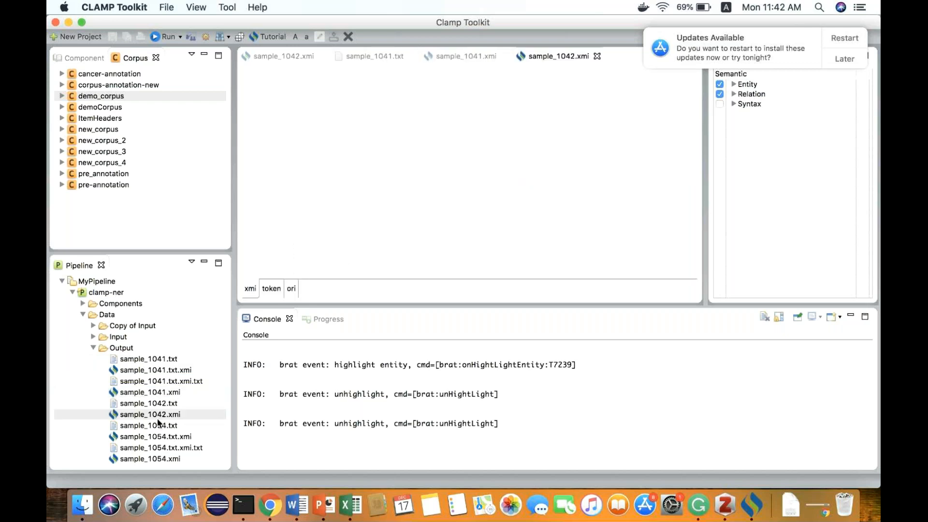
scroll(319, 222, down, 10)
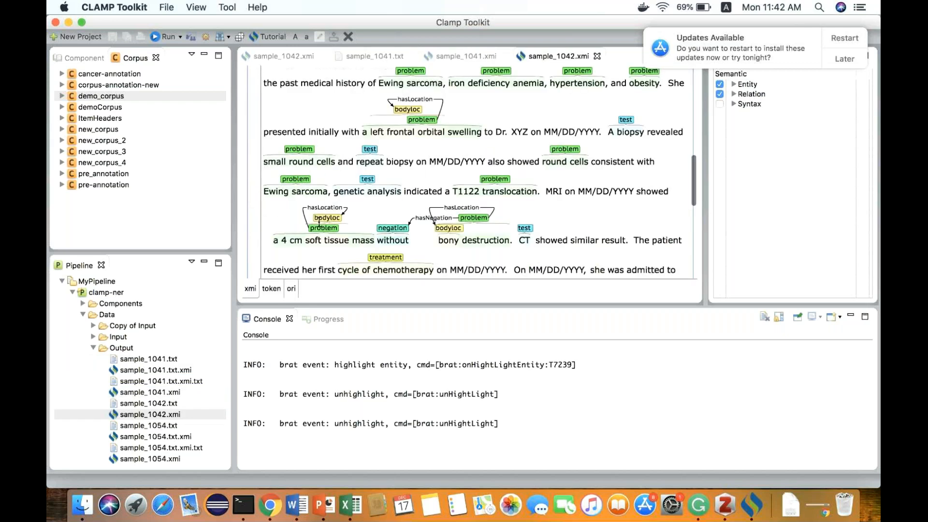
scroll(319, 222, down, 1)
scroll(403, 195, down, 10)
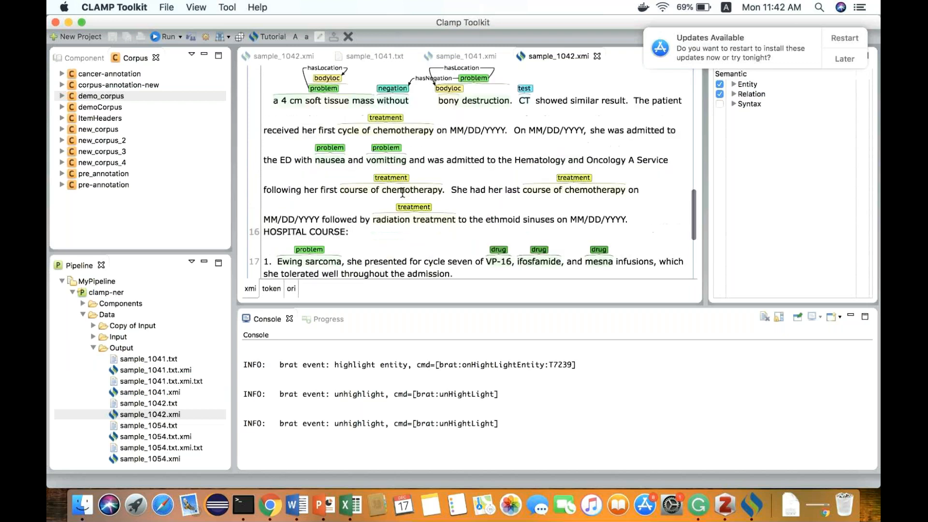
scroll(402, 193, down, 8)
- Close all the sample files open in the CLAMP editor
click(153, 417)
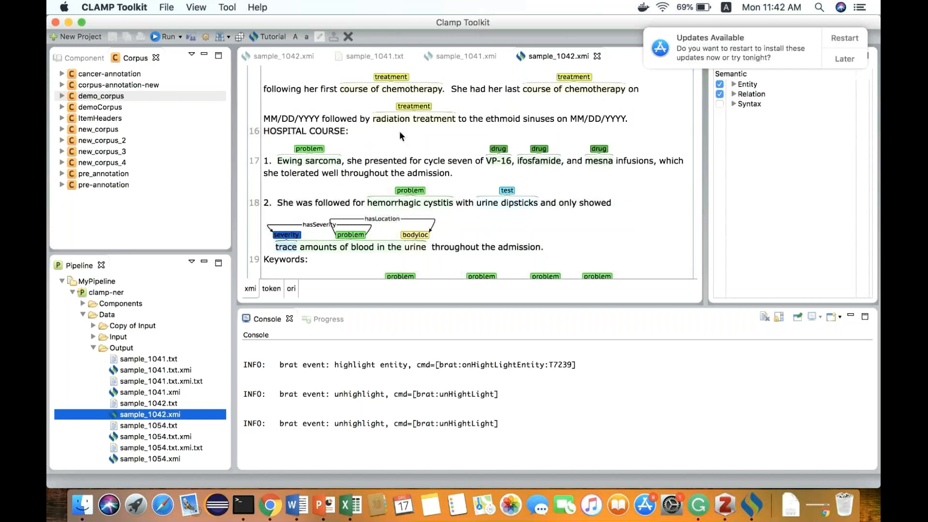
click(480, 179)
key(super+w)
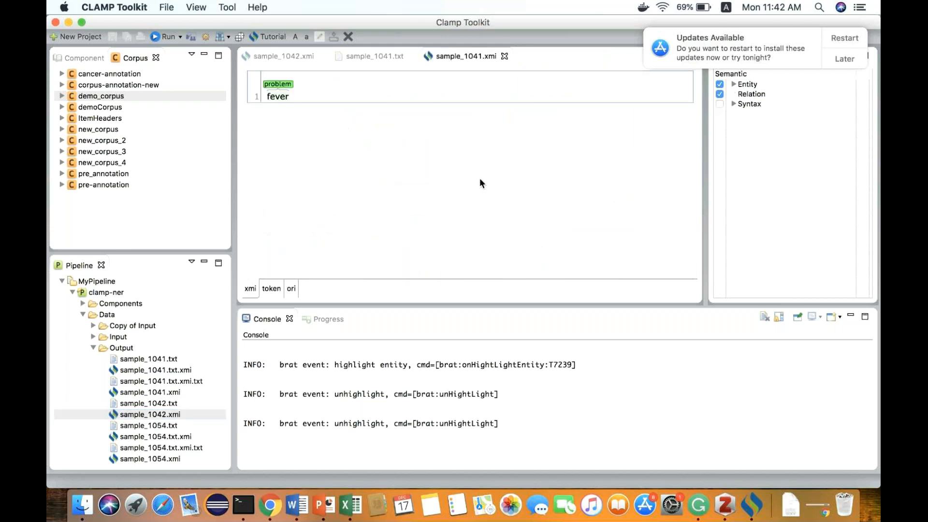
key(super+w)
key(super+w)
- Switch to Chrome and open github.com in a new tab
click(270, 505)
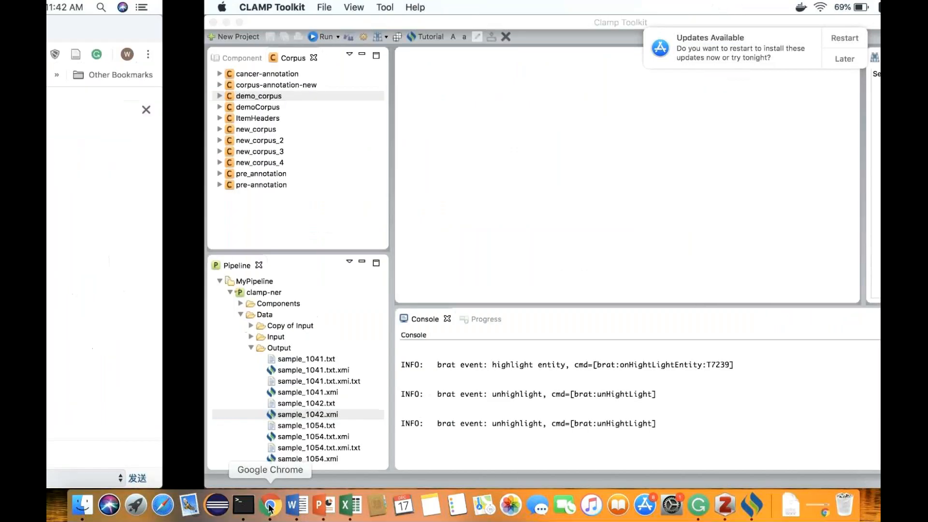
key(super+t)
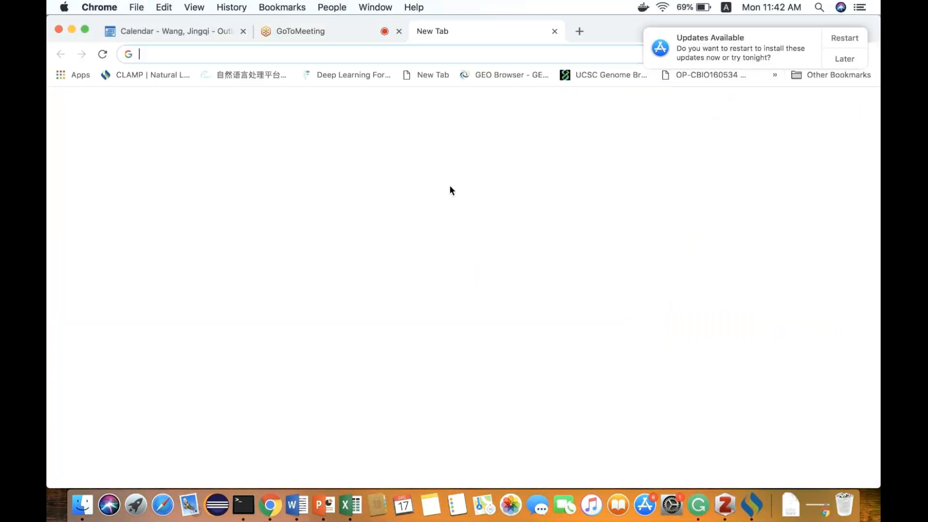
text(clamp)
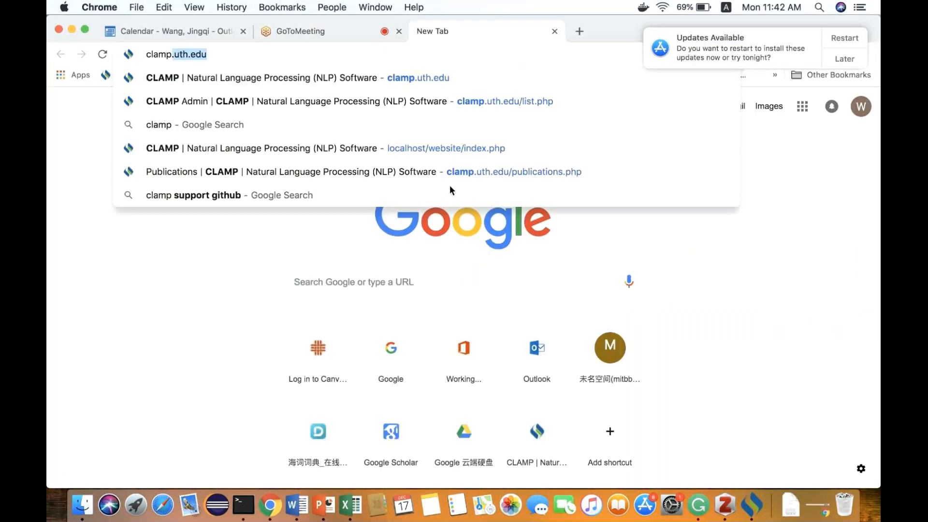
key(BackSpace)
key(BackSpace)
key(BackSpace)
key(BackSpace)
key(BackSpace)
key(BackSpace)
text(gith)
key(Return)
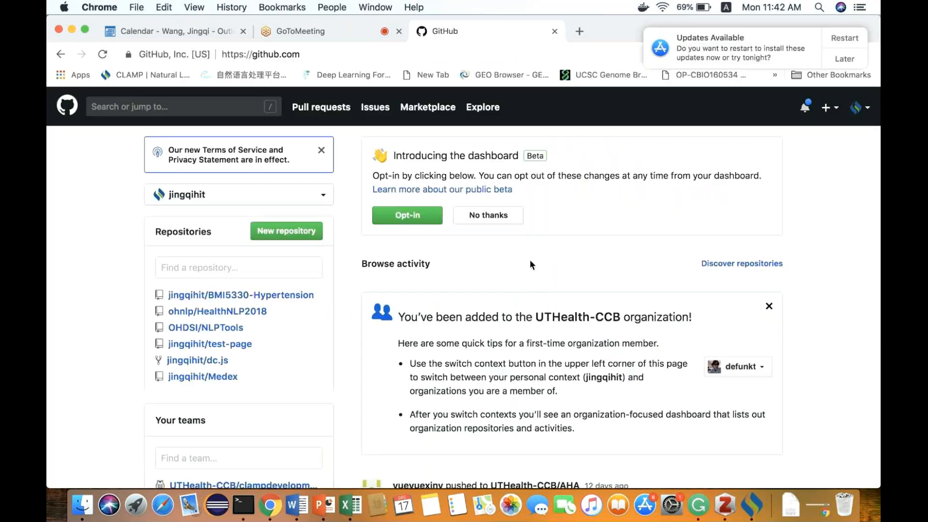
click(241, 511)
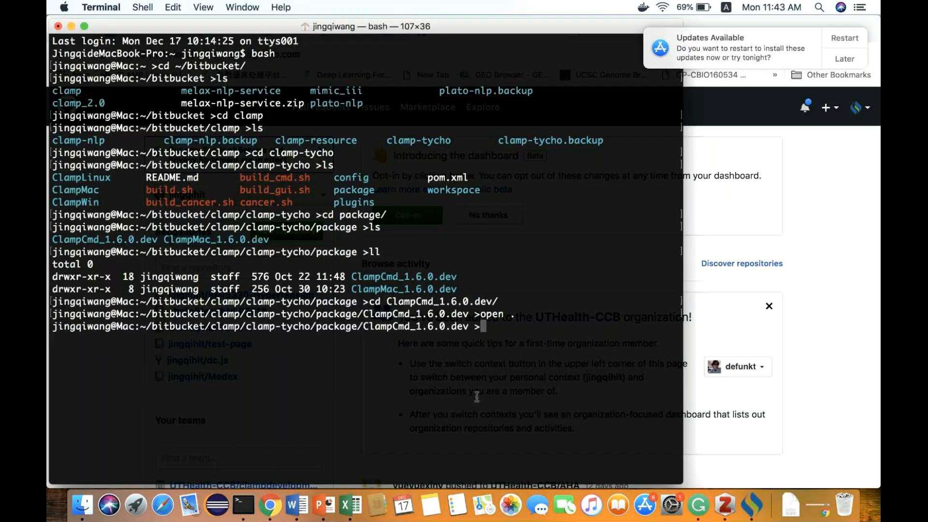
click(754, 505)
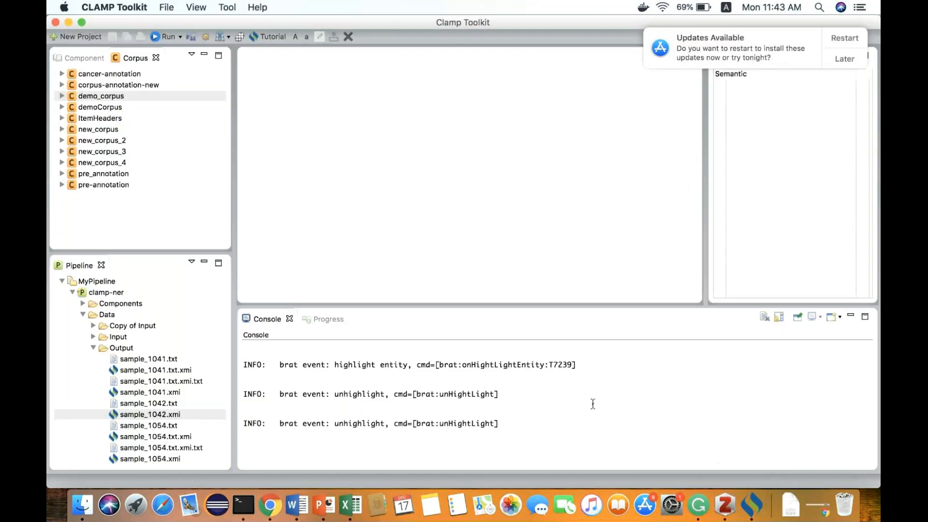
click(239, 505)
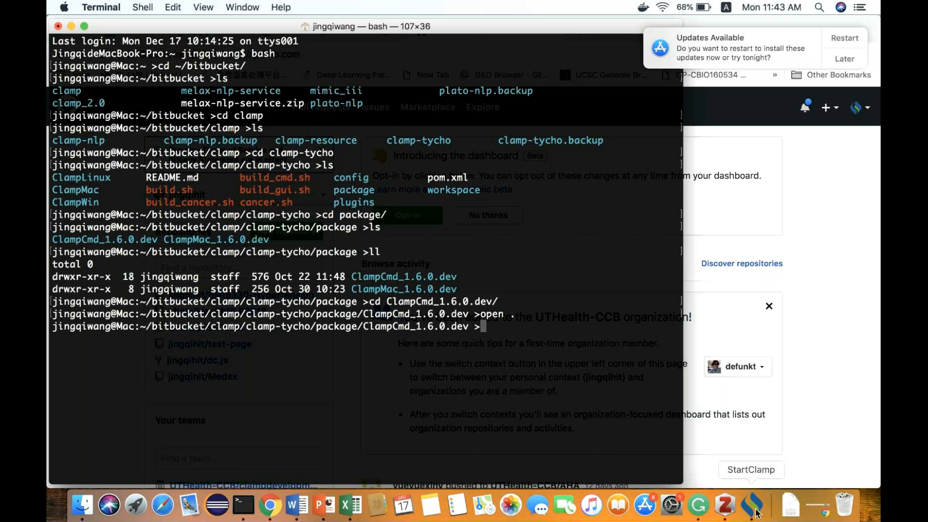
- Launch Eclipse with the melax_workspace folder as its workspace
click(217, 514)
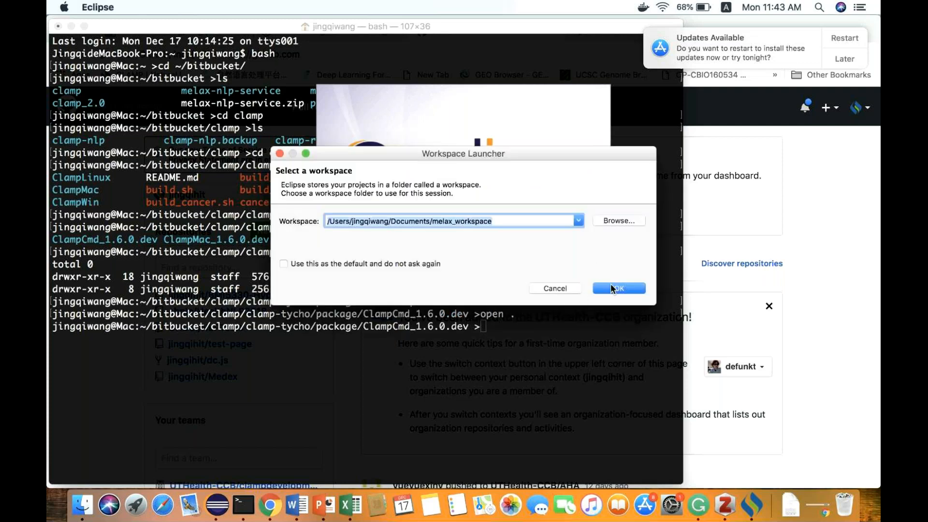
click(613, 289)
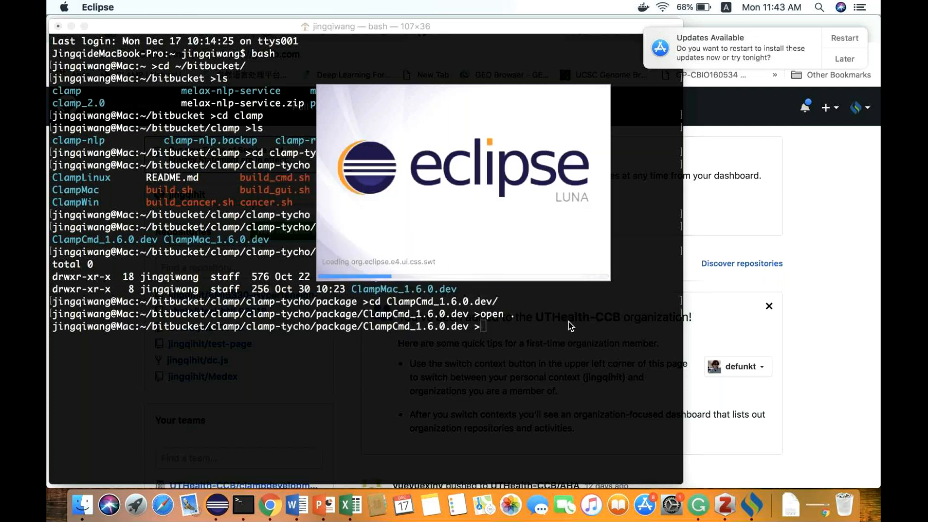
- Switch to Chrome, search GitHub for "clamp support" and open the UTHealth-CCB/clamp-support repository
click(270, 505)
click(208, 104)
text(clamp )
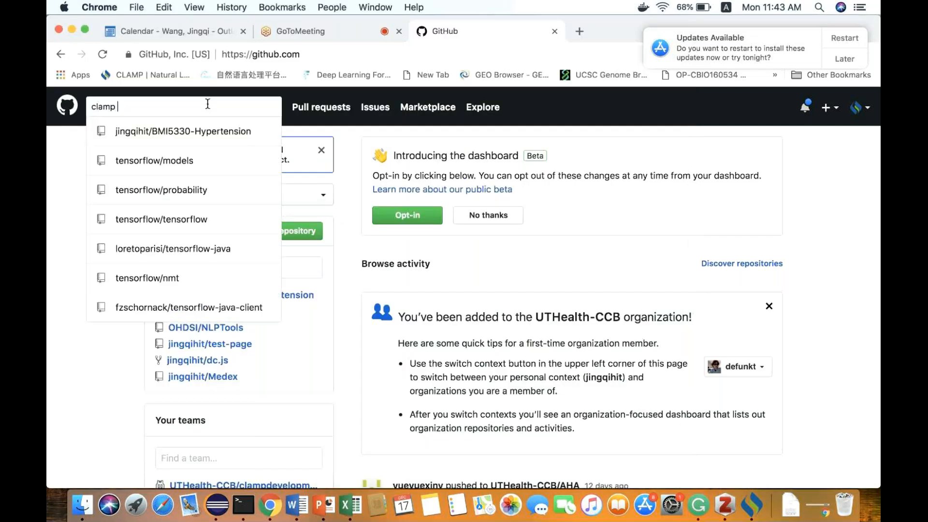
text(support)
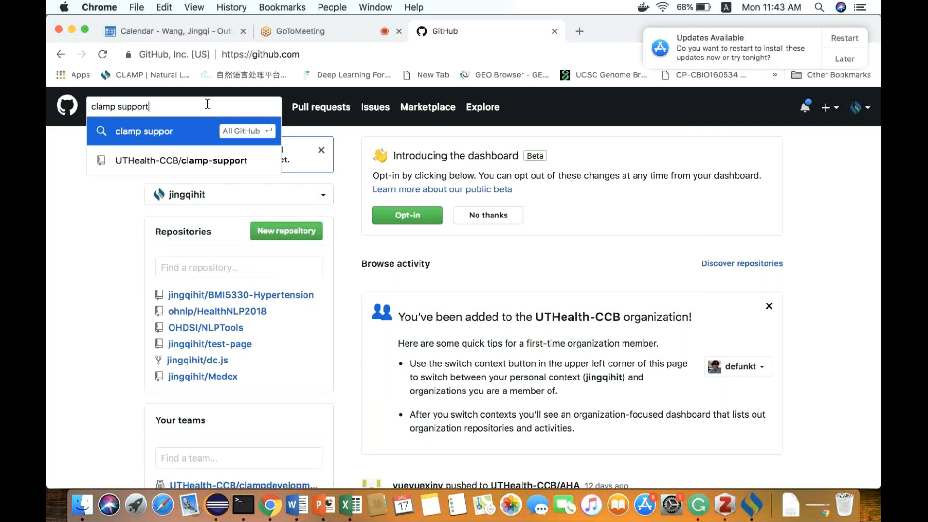
key(Return)
scroll(376, 328, down, 8)
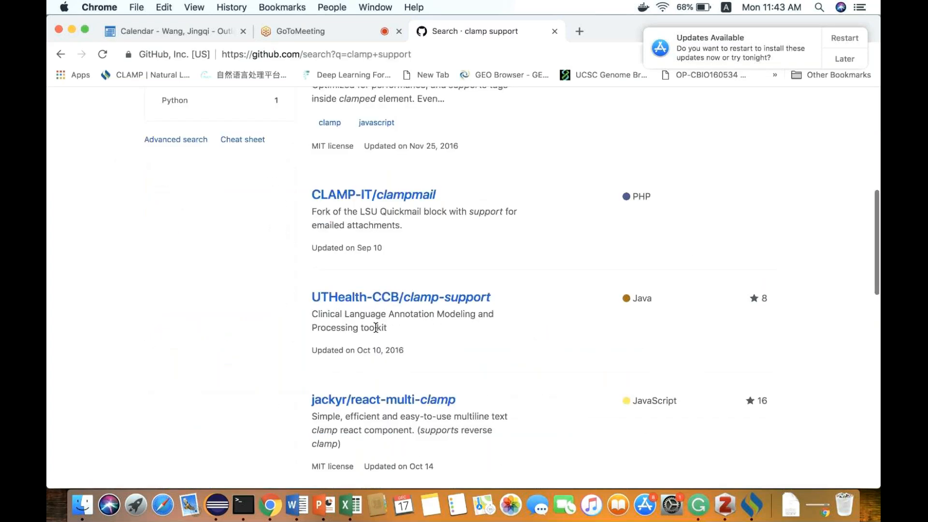
scroll(386, 309, down, 1)
click(400, 290)
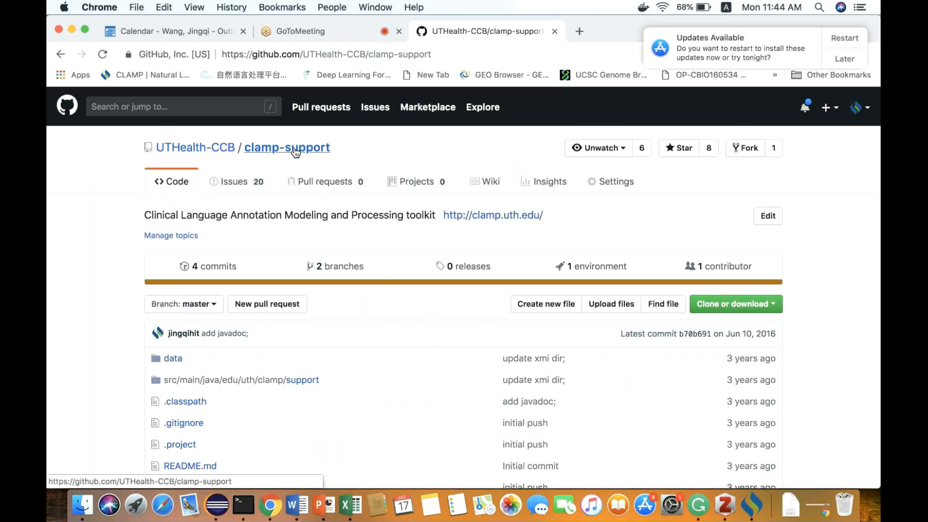
- Open DemoDocumentParser.java from the clamp-support repository's src/main/java/edu/uth/clamp/support folder
click(743, 512)
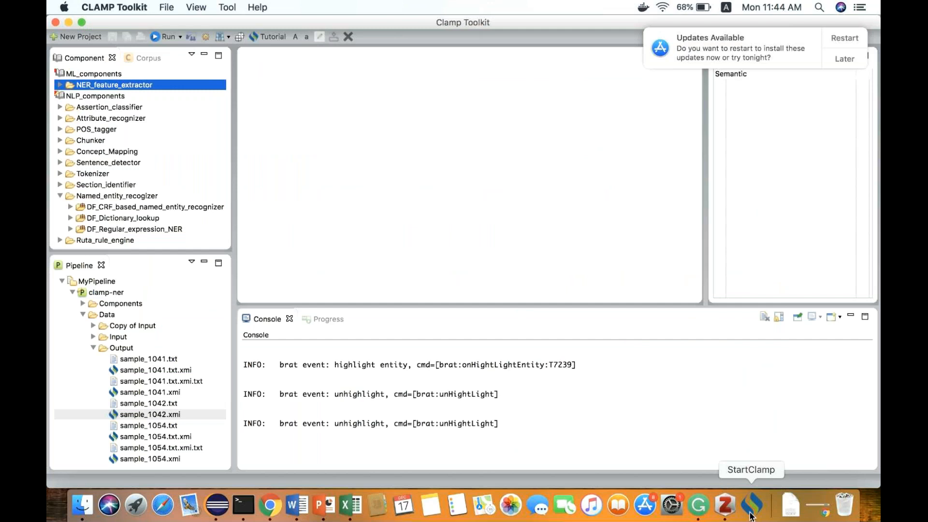
click(270, 505)
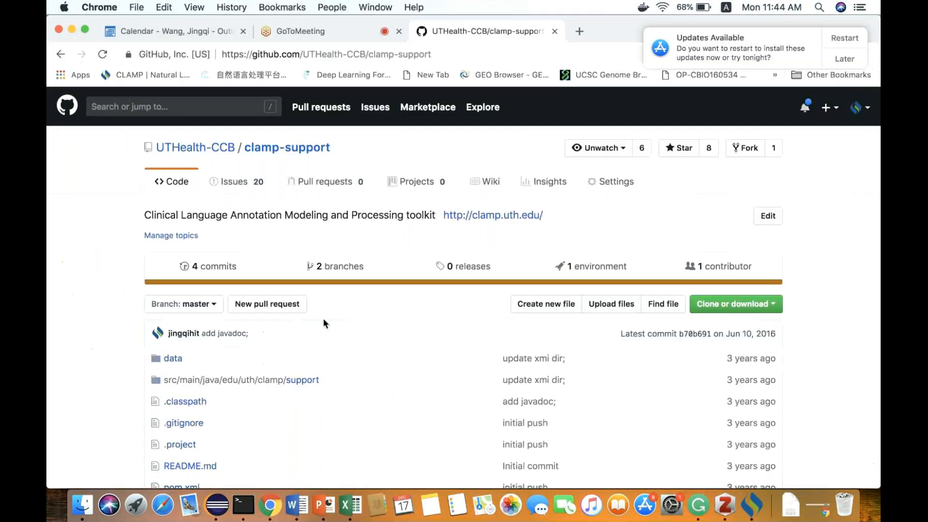
click(260, 380)
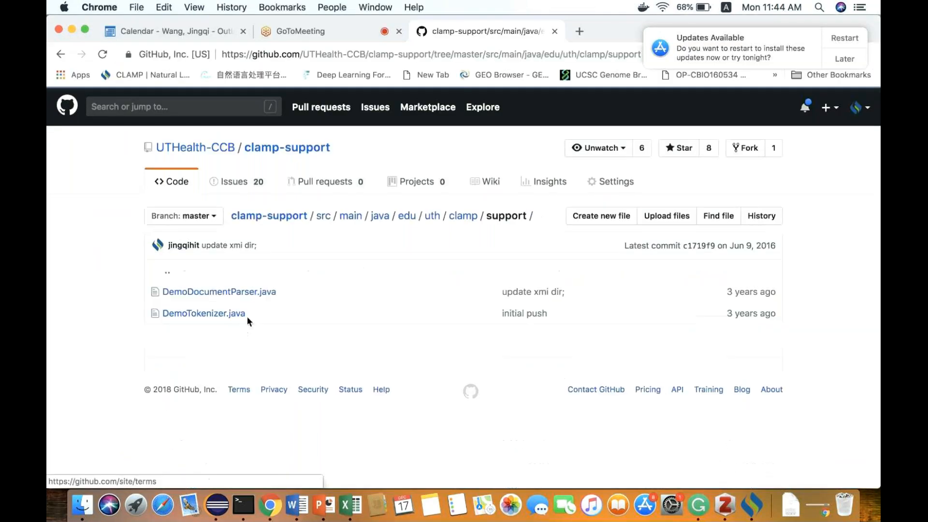
click(225, 292)
scroll(229, 325, down, 5)
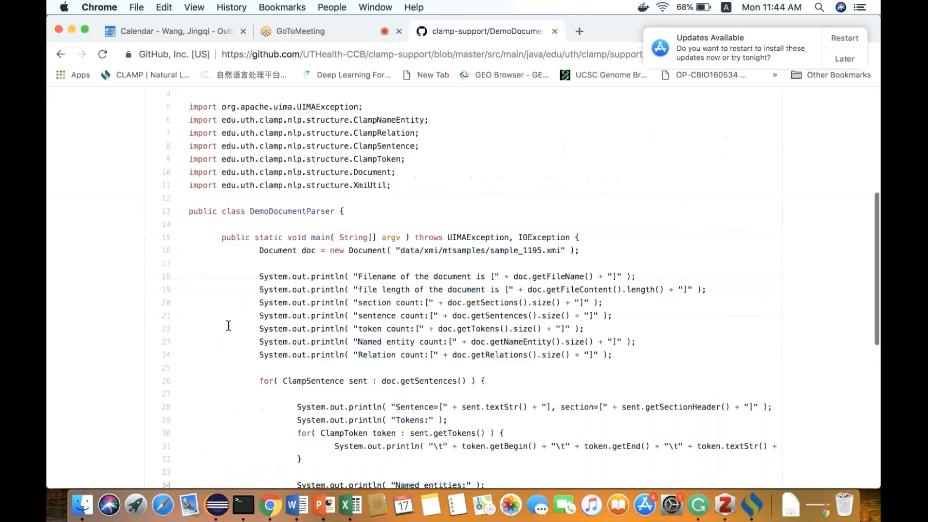
- Examine how DemoDocumentParser.java loads the sample XMI file into a Document and prints its sentences, tokens, named entities and relations
scroll(228, 325, down, 2)
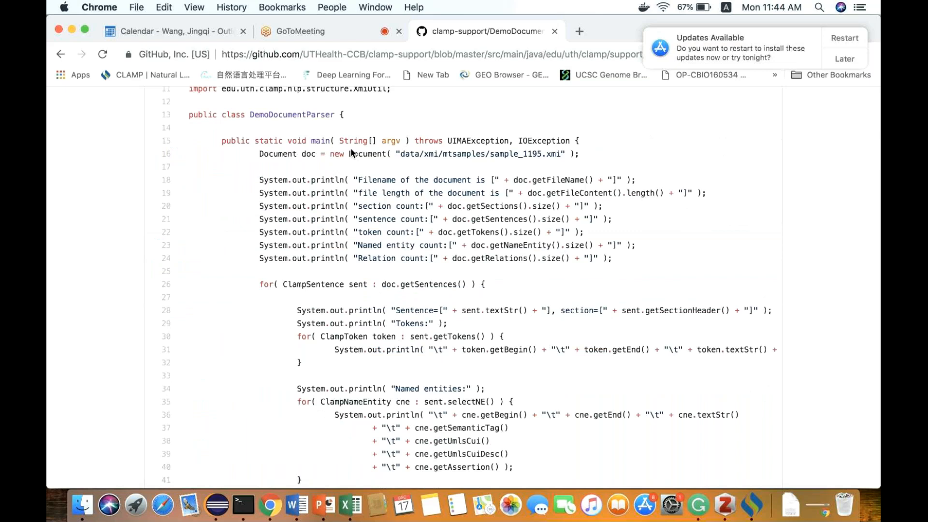
scroll(349, 317, down, 1)
scroll(349, 317, up, 1)
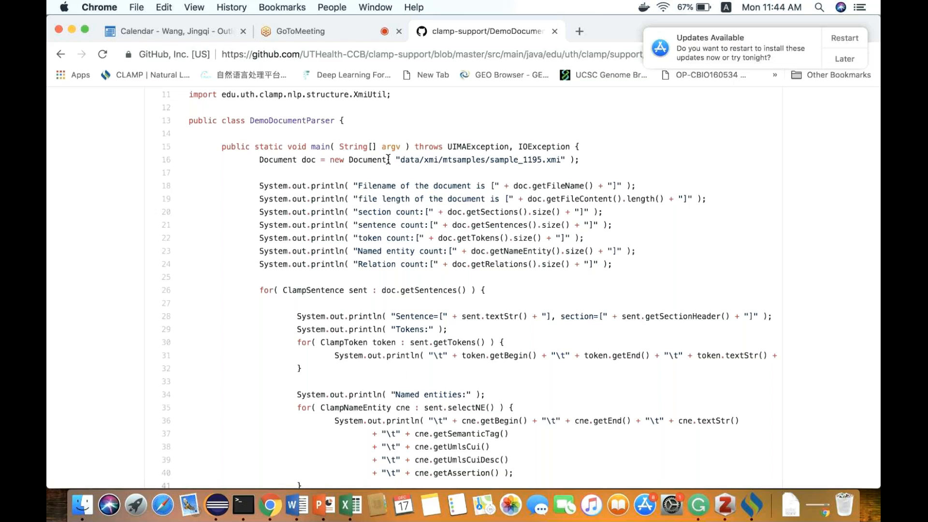
double_click(520, 161)
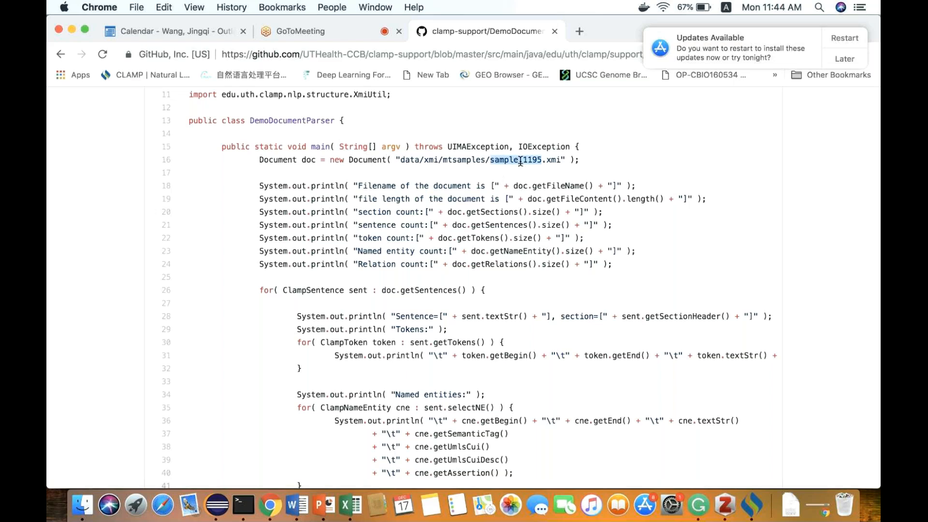
double_click(552, 161)
click(372, 160)
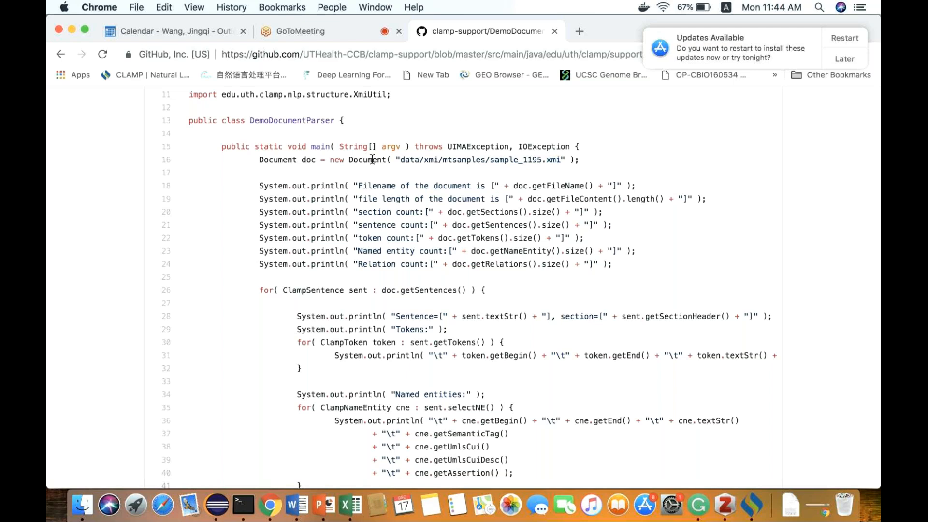
double_click(372, 160)
scroll(566, 223, down, 3)
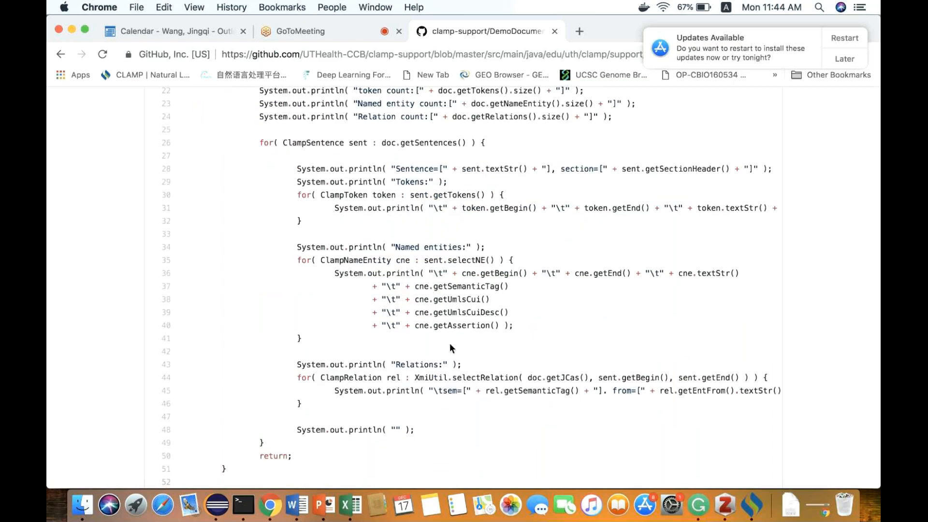
scroll(450, 343, up, 4)
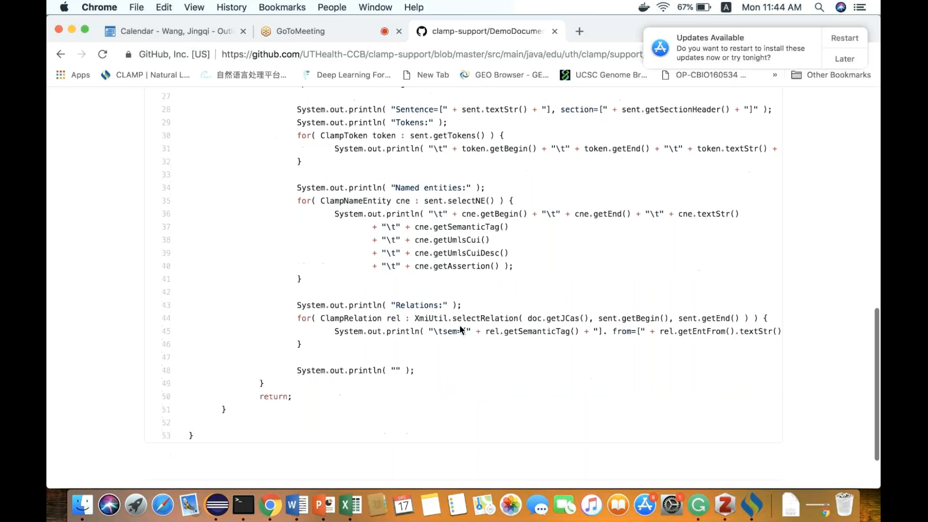
scroll(449, 319, up, 5)
- Open DemoTokenizer.java from the same support folder and examine its sentence detection and tokenization loops
click(483, 216)
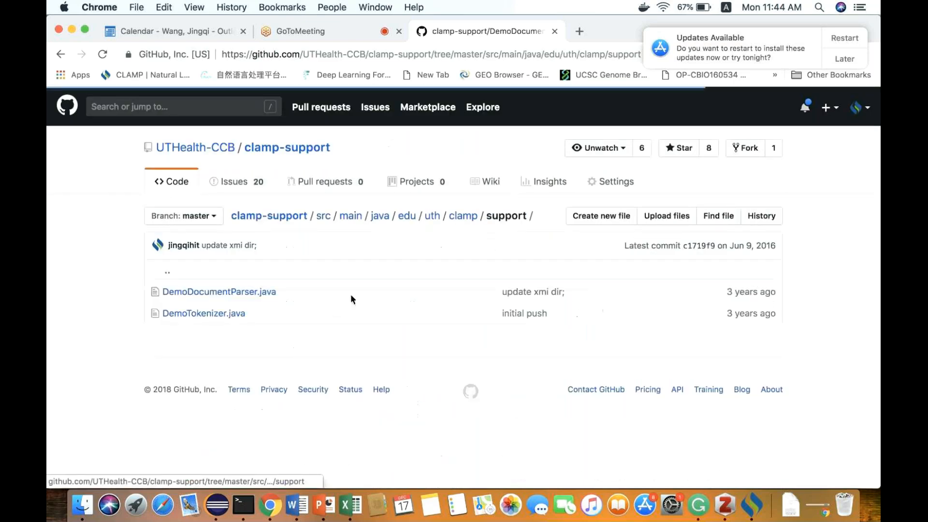
click(206, 313)
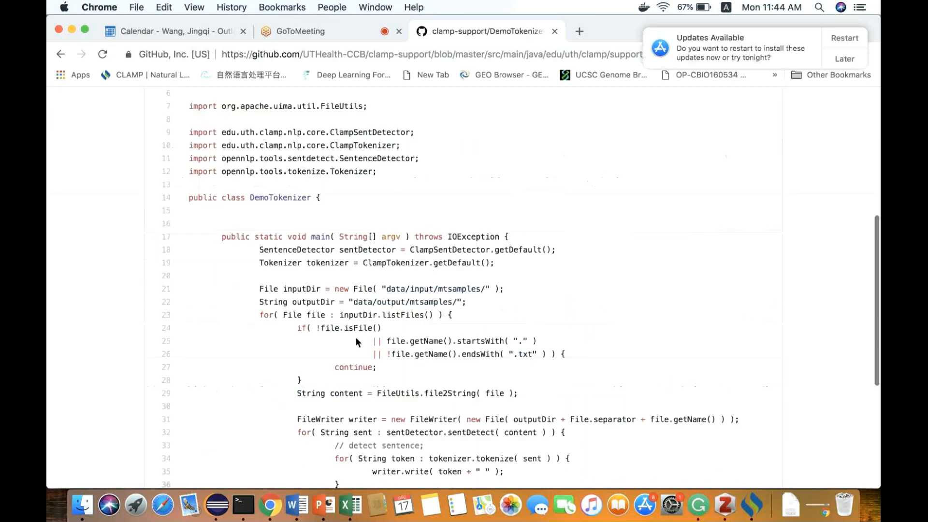
scroll(356, 337, down, 5)
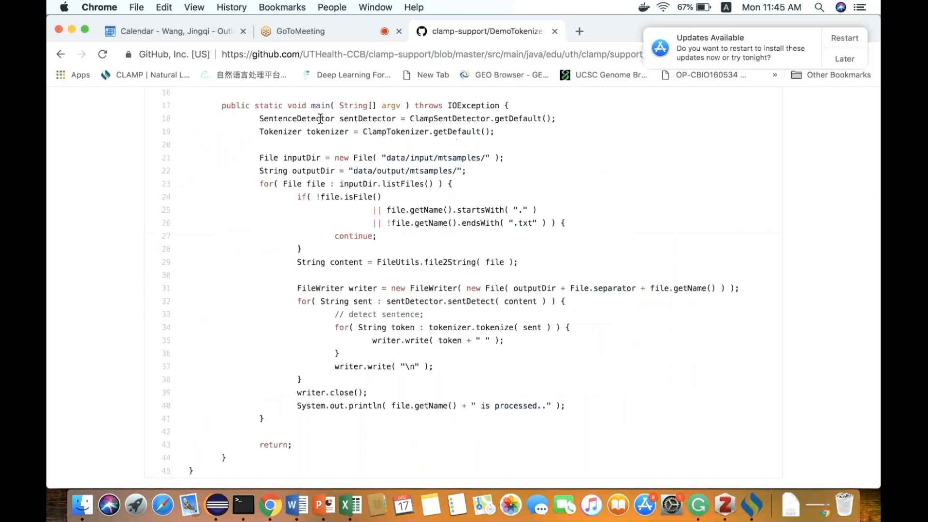
double_click(326, 131)
scroll(387, 219, down, 1)
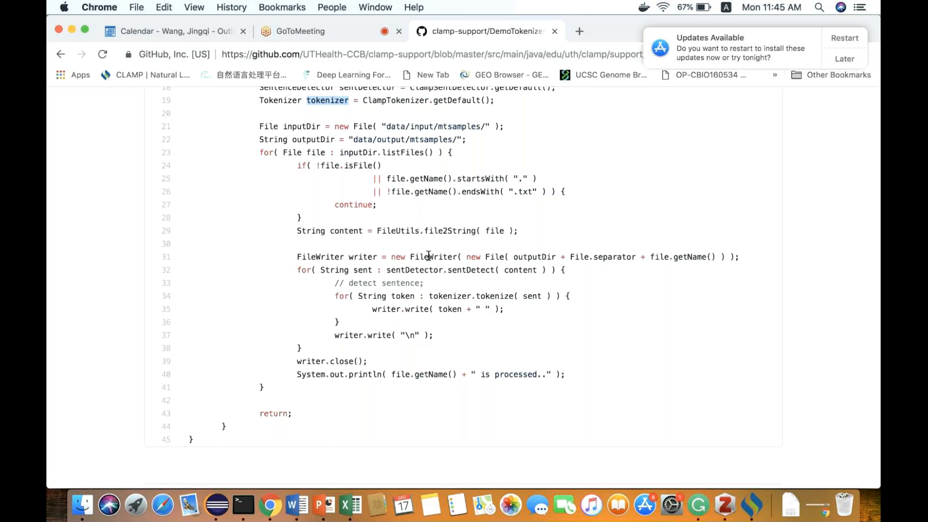
double_click(515, 271)
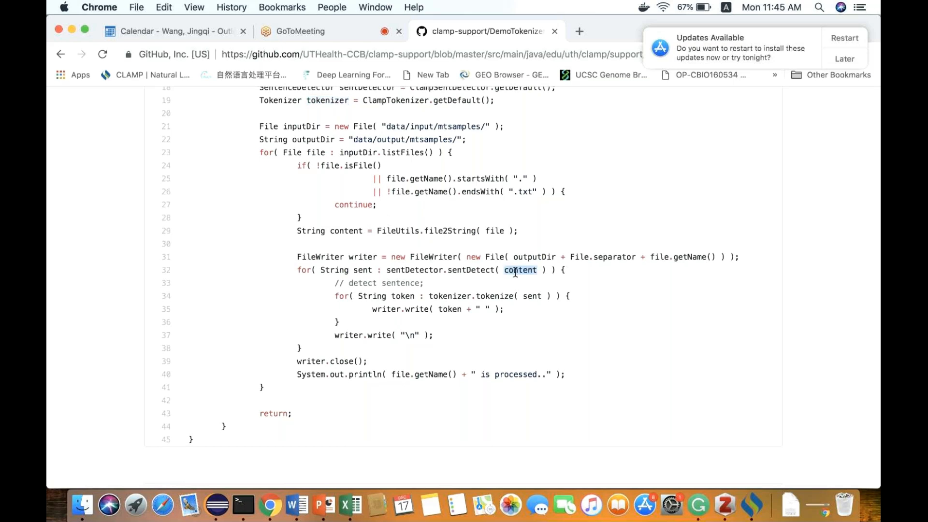
double_click(359, 270)
click(535, 295)
double_click(407, 297)
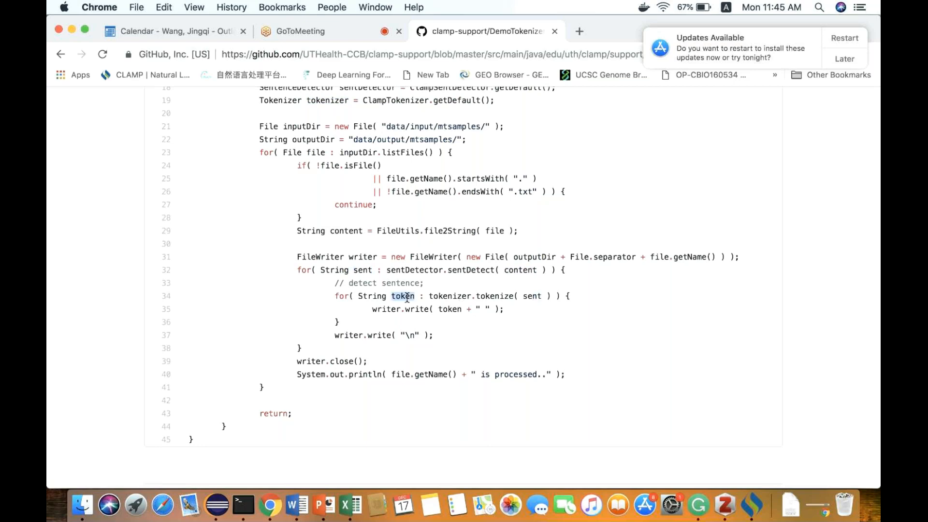
click(406, 297)
- Switch to CLAMP Toolkit and view the component categories under NLP_components
click(752, 504)
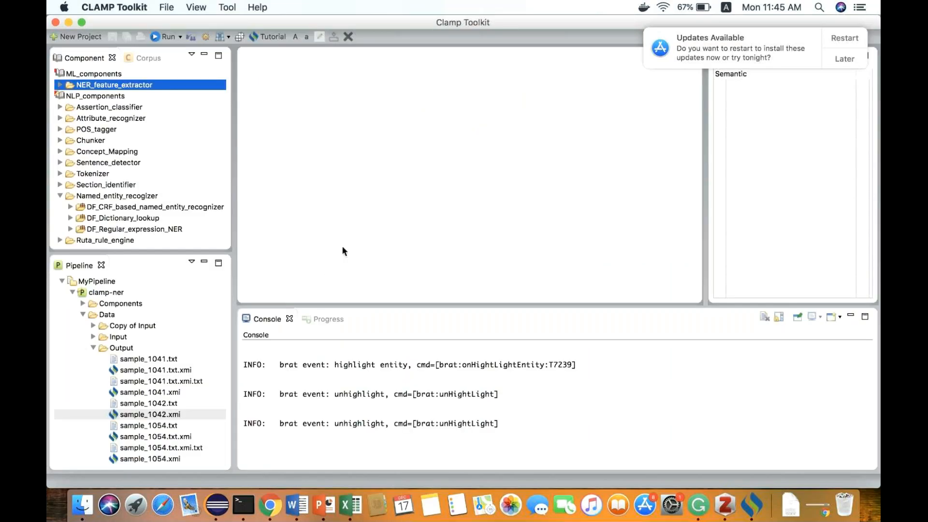
click(108, 197)
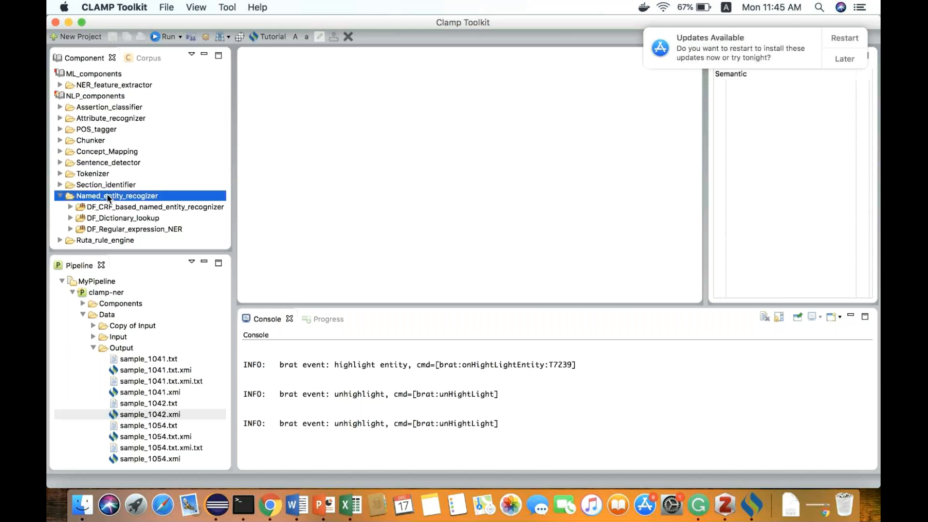
click(112, 96)
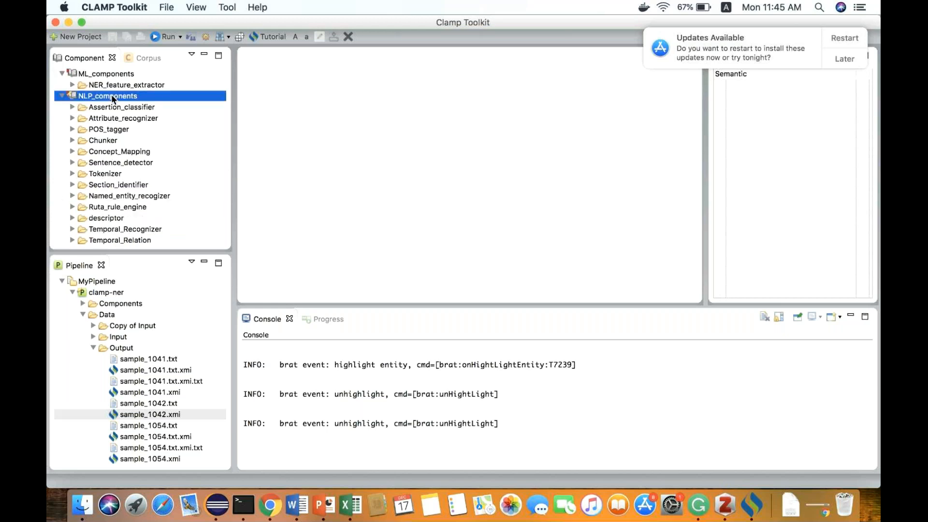
- Switch back to Chrome and return to the main page of the clamp-support repository
key(super+Tab)
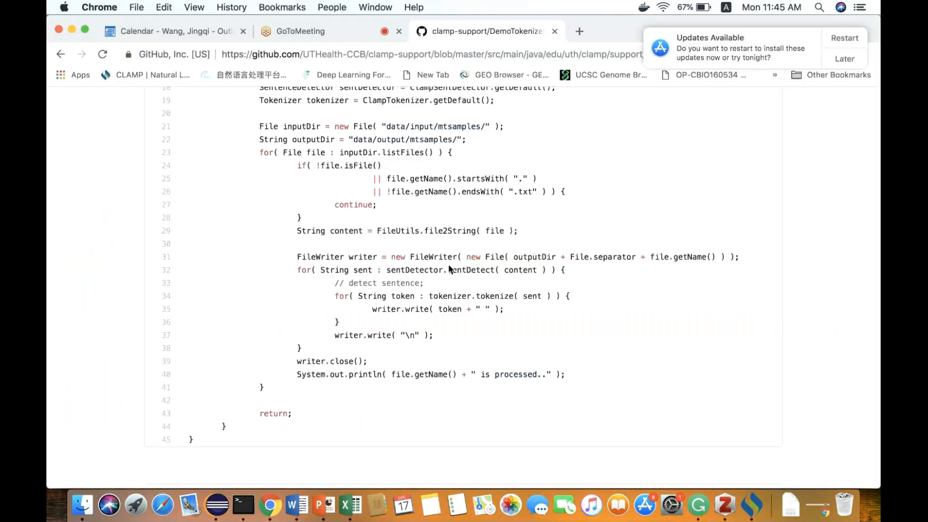
scroll(448, 264, up, 4)
scroll(449, 266, up, 6)
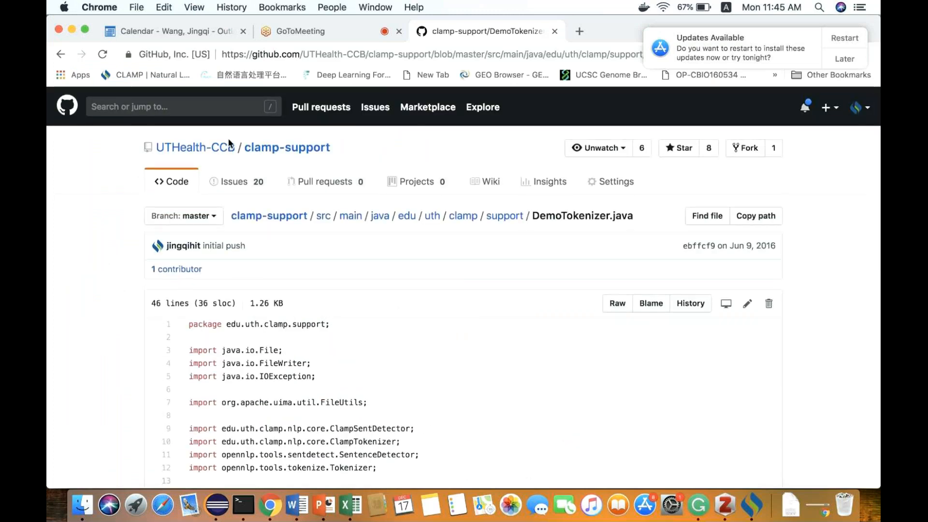
click(274, 151)
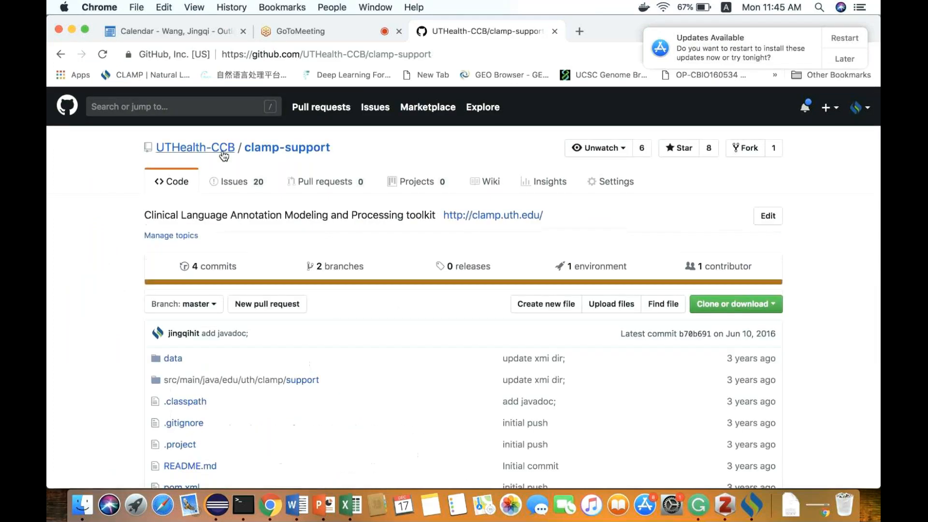
- Open the GoToMeeting session and check its participant list and chat messages
click(344, 30)
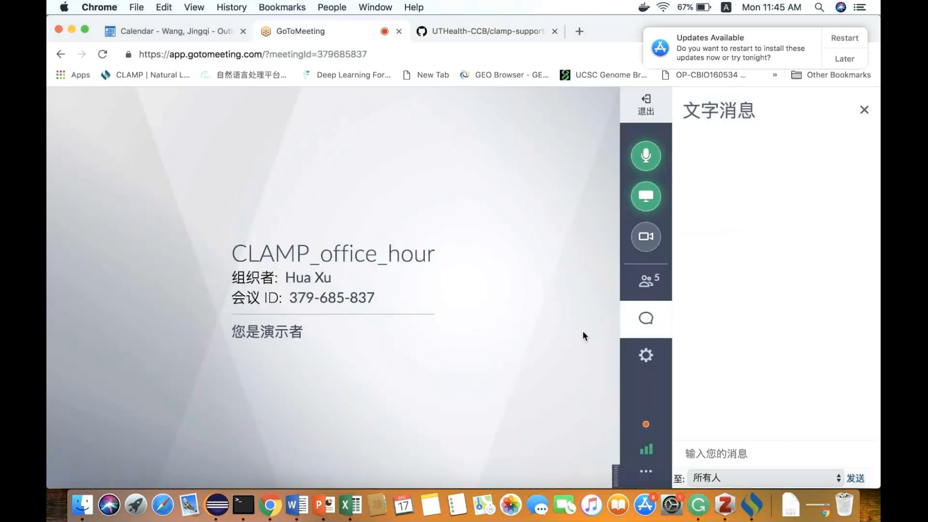
click(648, 294)
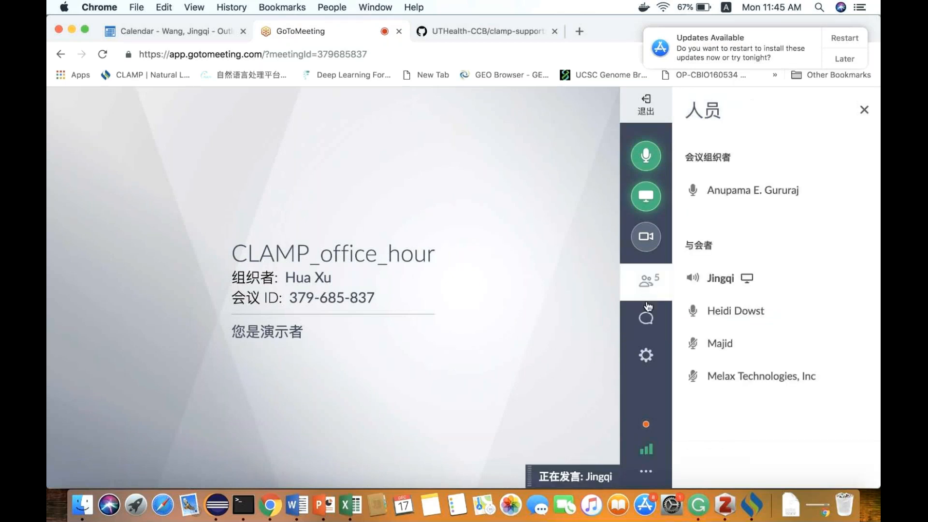
click(647, 317)
click(648, 293)
click(644, 317)
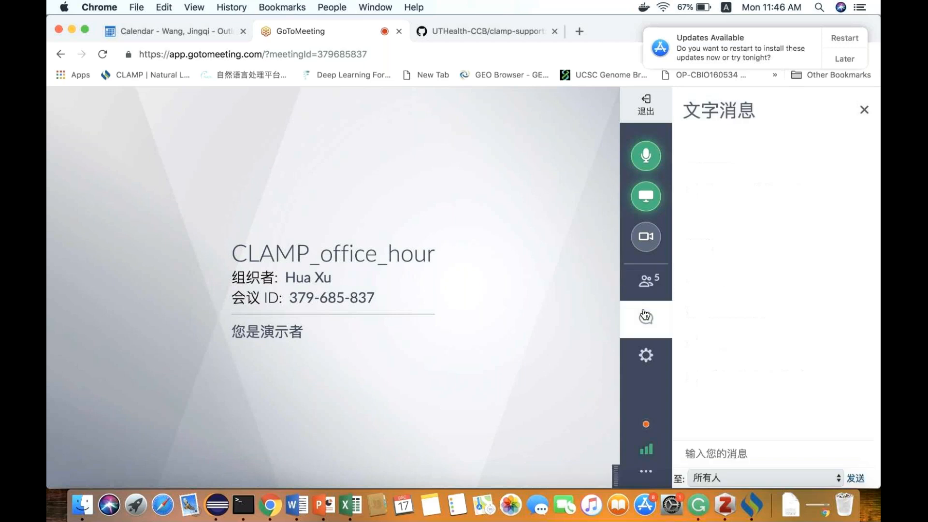
click(652, 285)
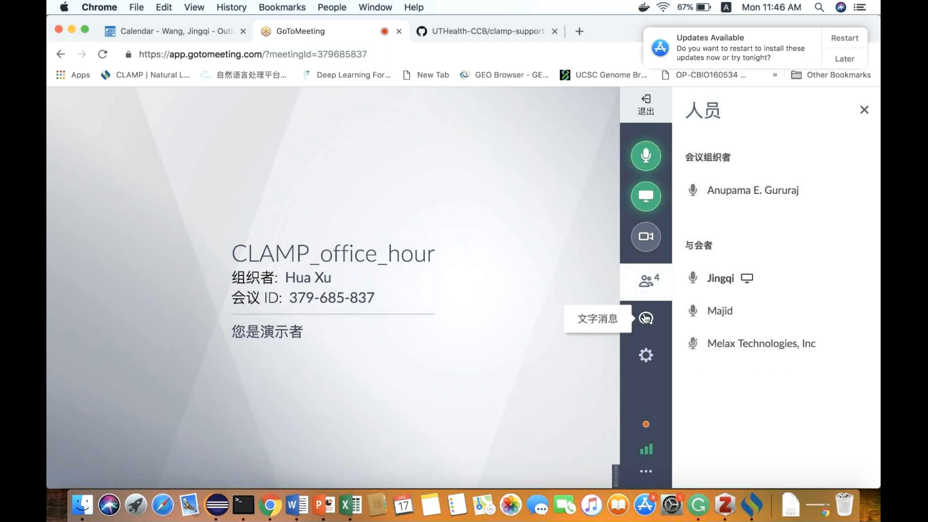
click(647, 318)
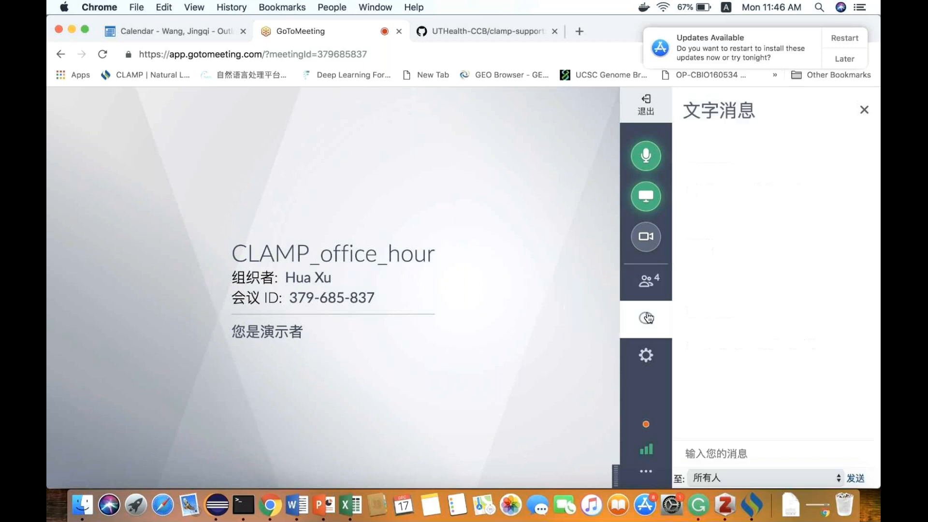
click(647, 281)
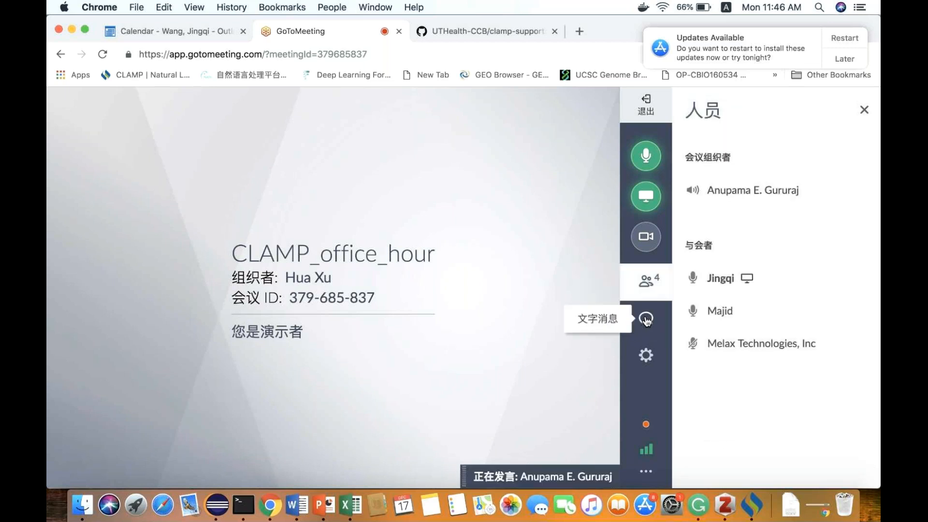
click(647, 318)
click(648, 285)
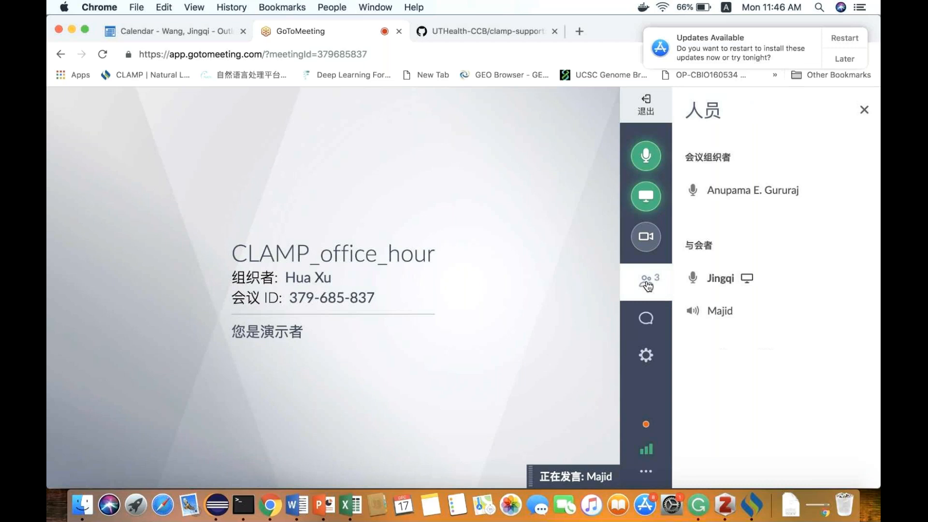